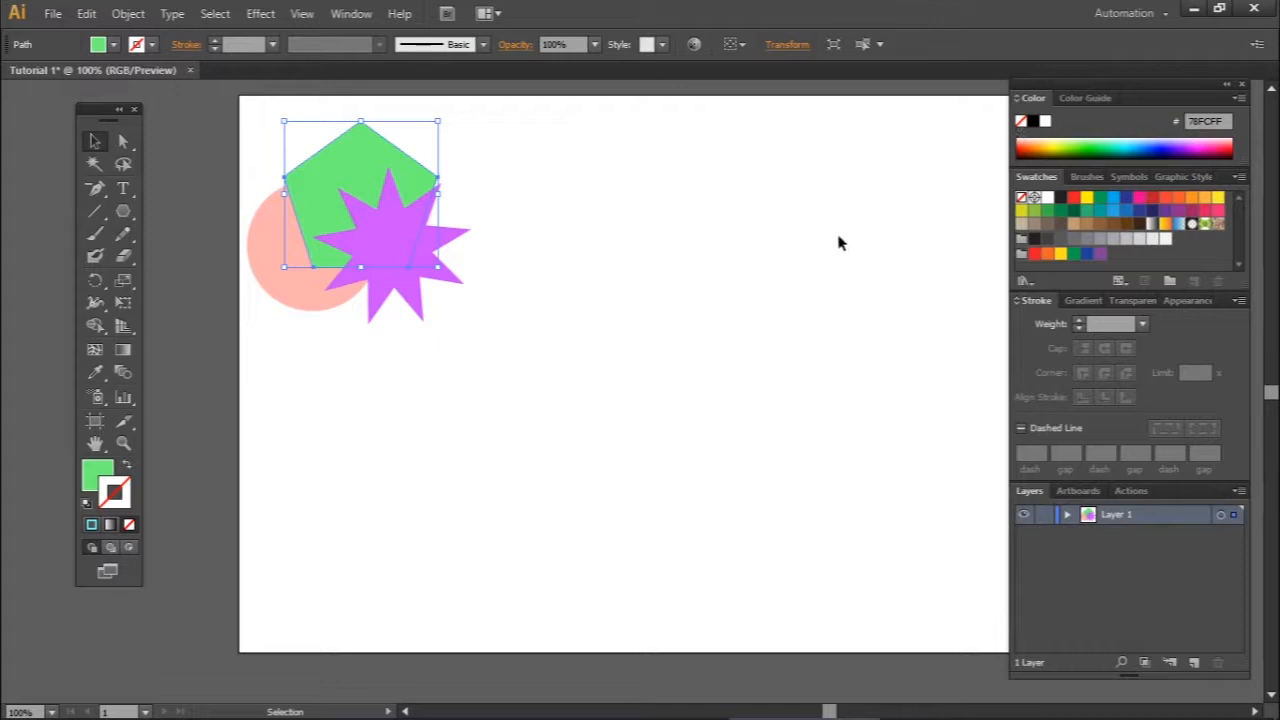
Show the Pathfinder controls and place them over the empty area of the artboard, away from the overlapping shapes
click(349, 14)
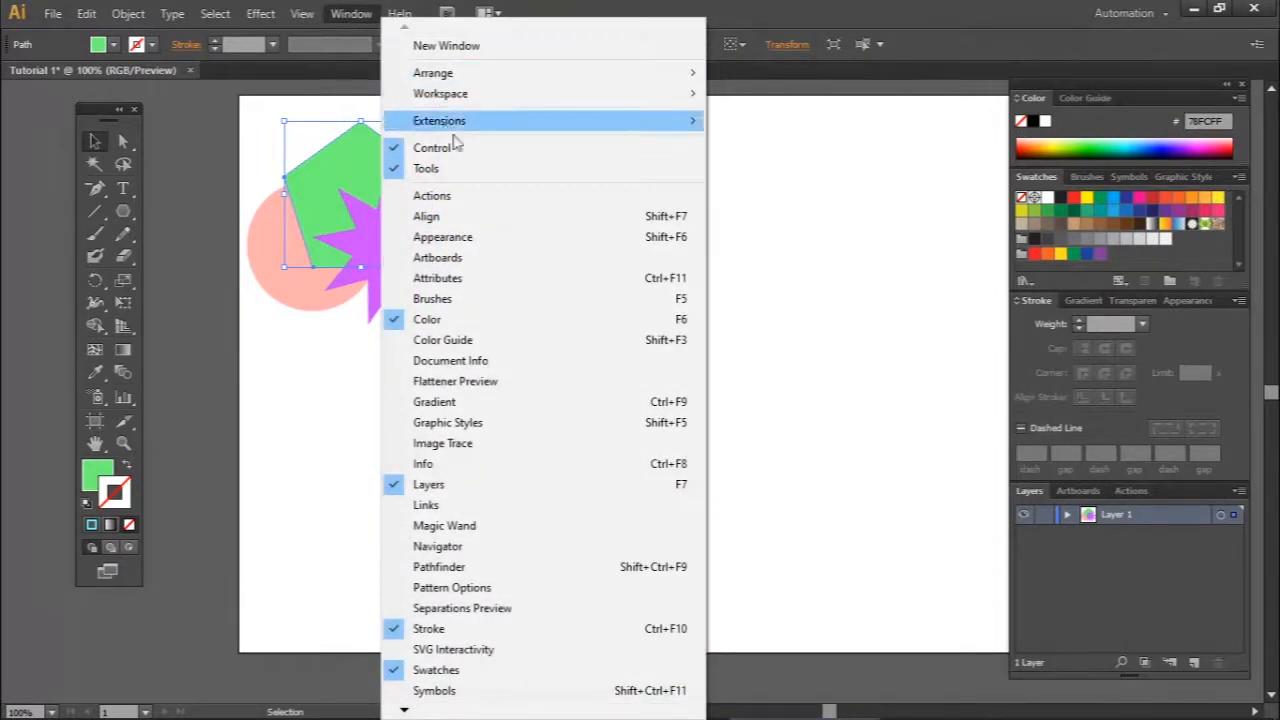
click(580, 576)
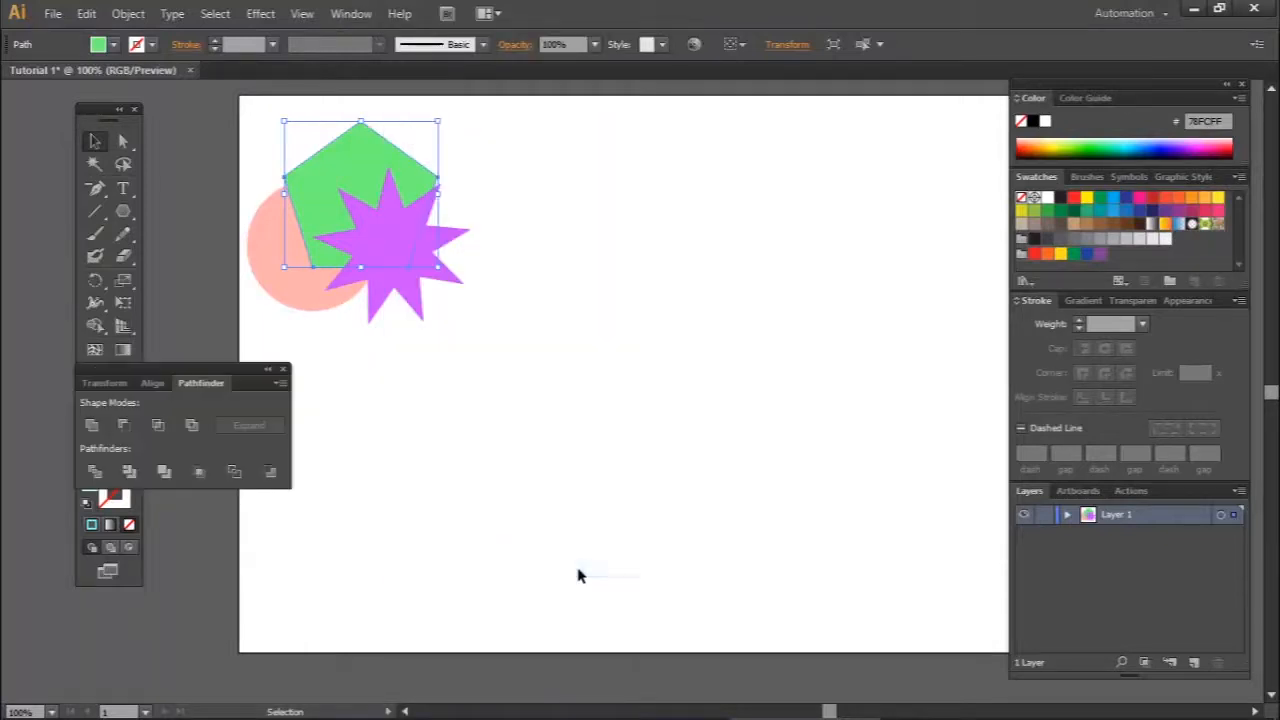
drag(230, 378, 818, 197)
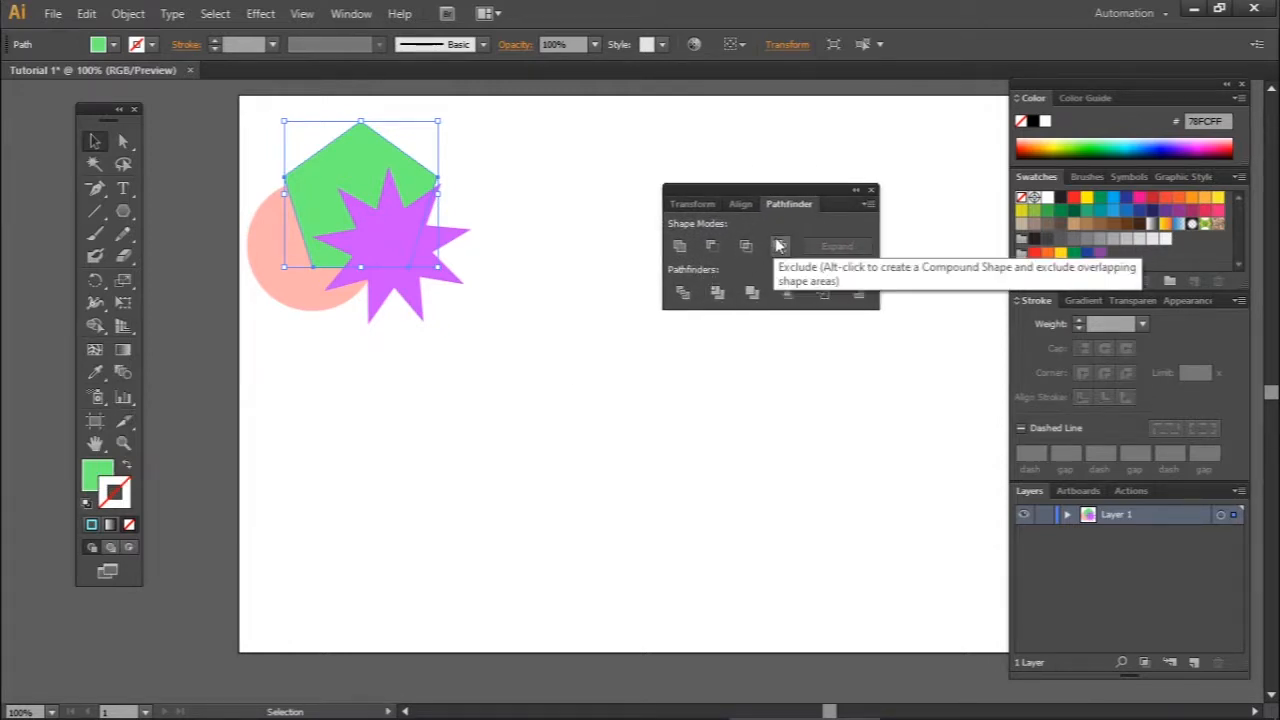
drag(818, 197, 879, 176)
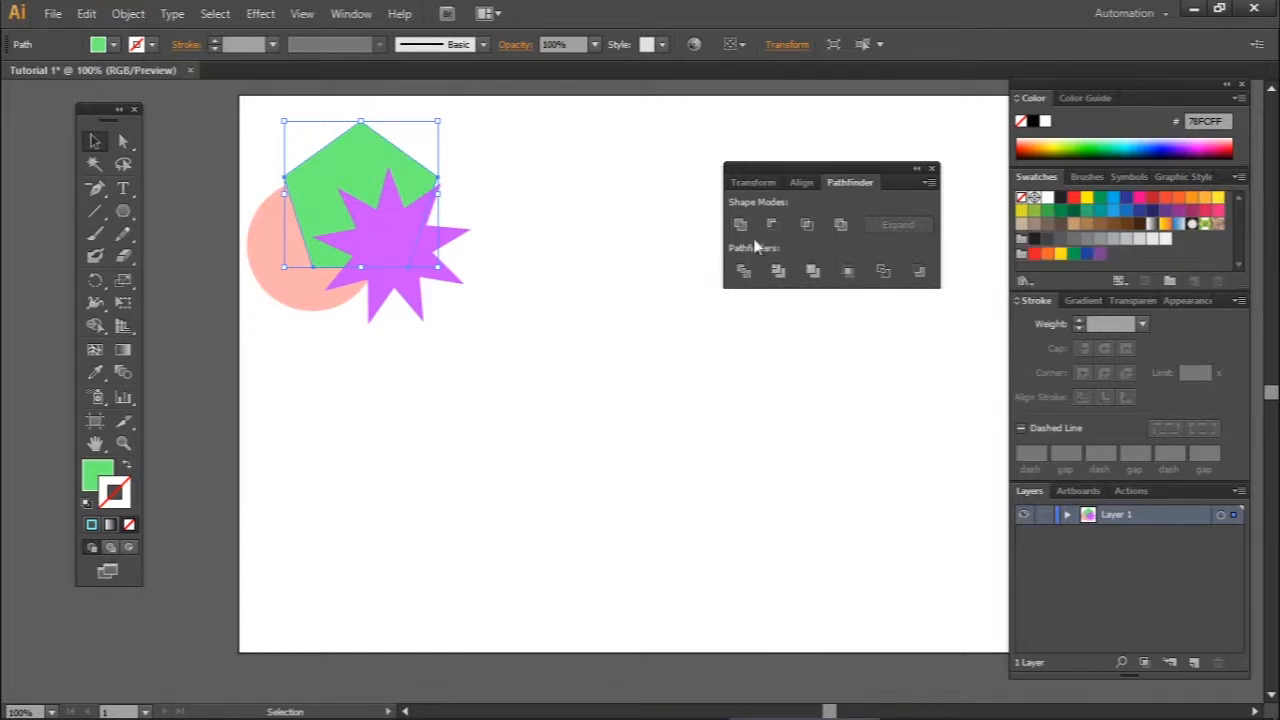
drag(828, 182, 870, 181)
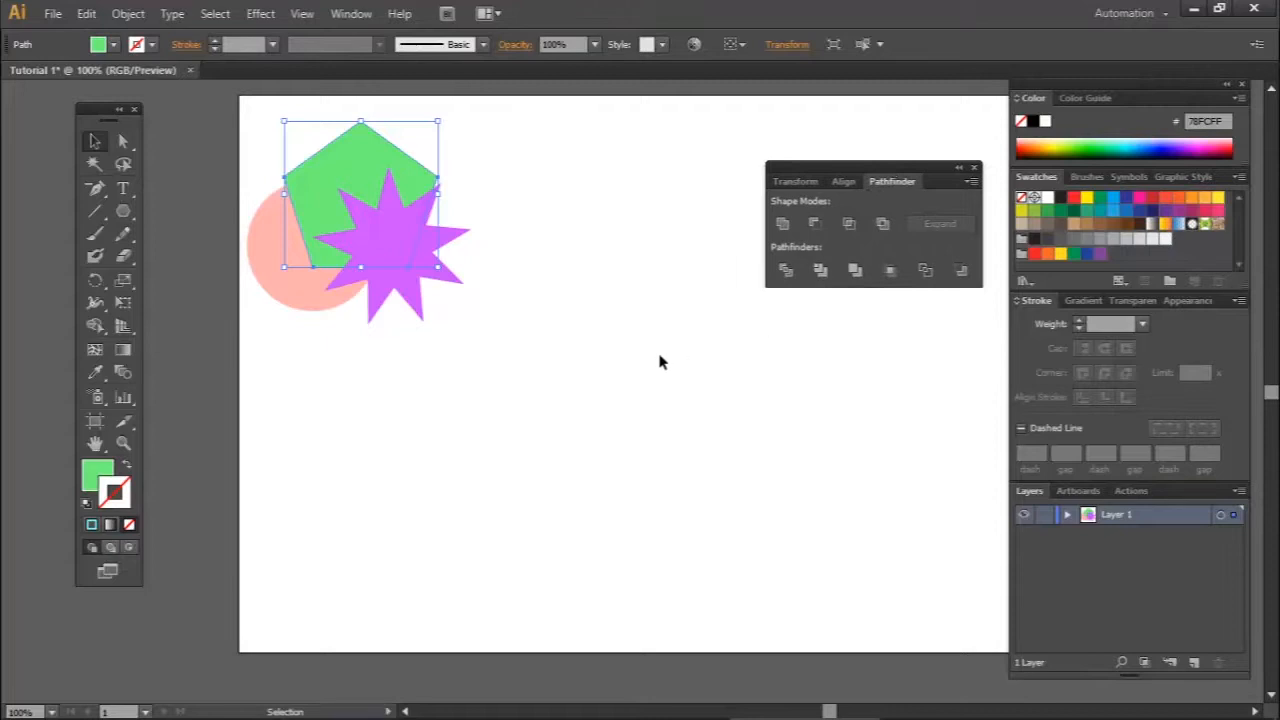
Scale the circle, pentagon and star down together to about 70% and place them in the artboard's upper-left corner
click(613, 353)
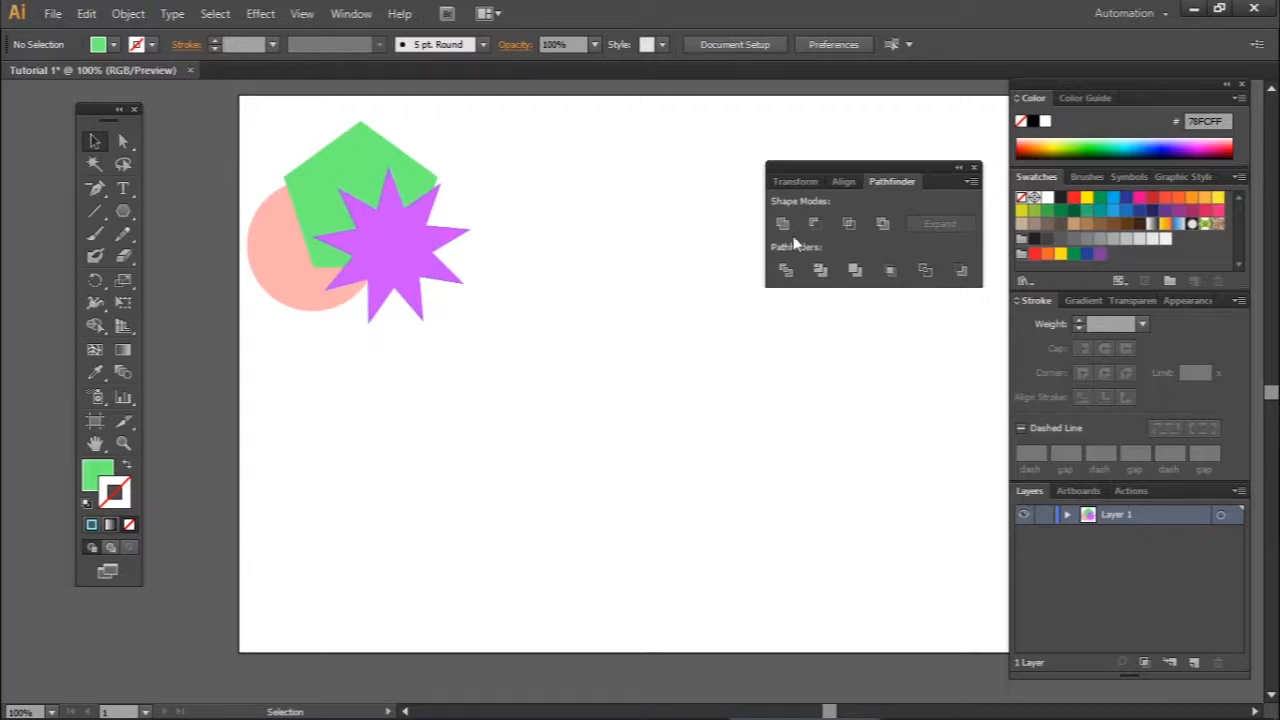
drag(535, 329, 318, 185)
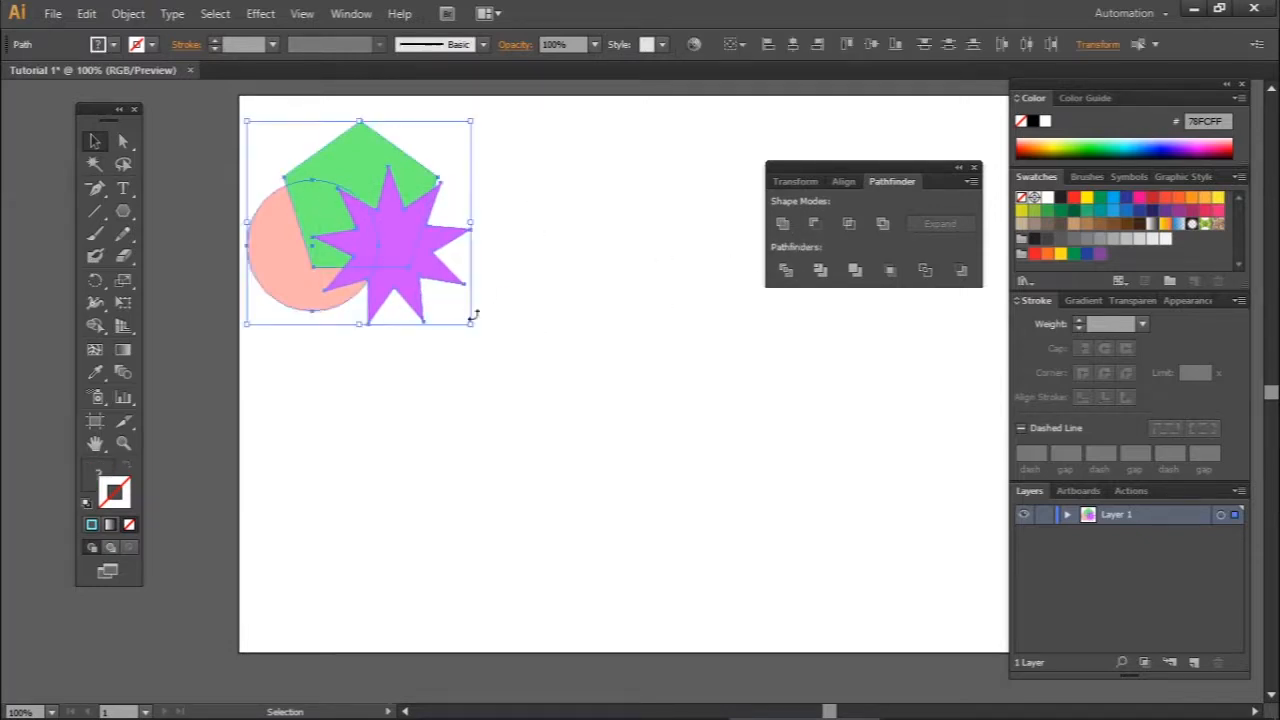
drag(468, 323, 331, 181)
click(417, 237)
click(455, 206)
click(338, 197)
Duplicate the circle, pentagon and star cluster to make a row of four across the middle and one spare below
drag(535, 279, 300, 146)
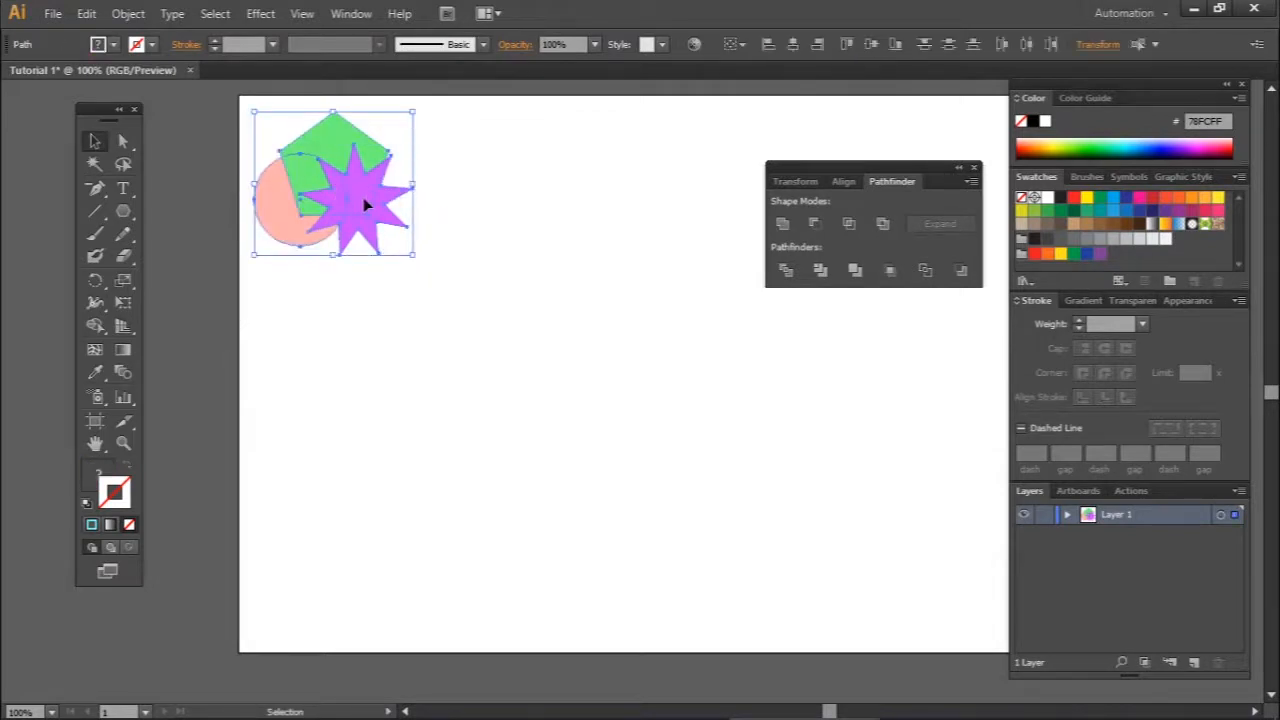
drag(348, 192, 345, 566)
drag(500, 223, 849, 405)
drag(848, 176, 672, 130)
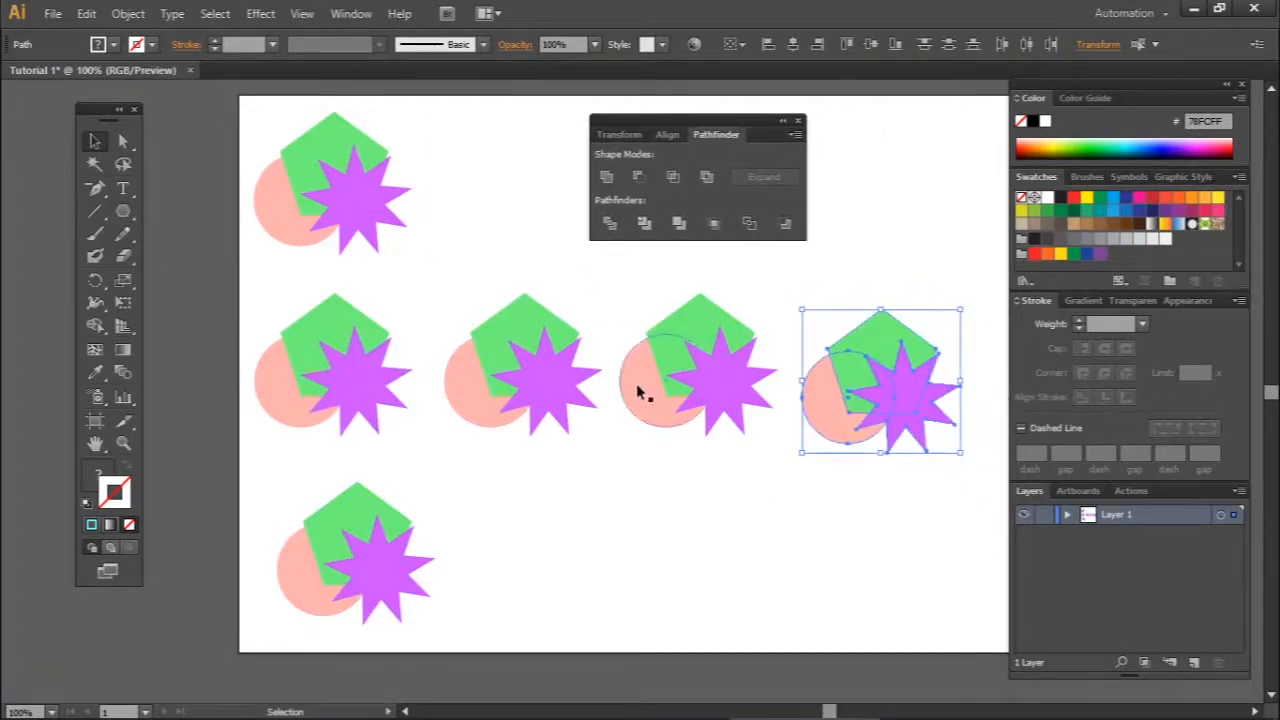
click(555, 571)
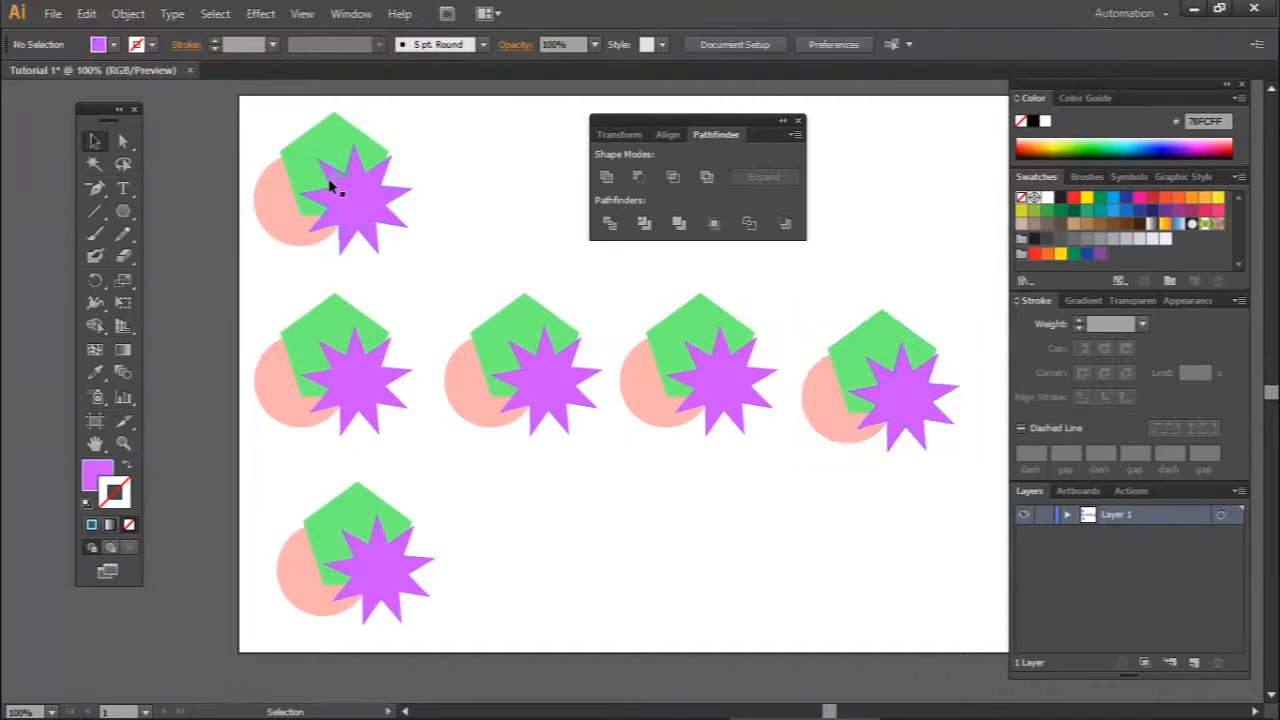
Shift the original cluster and the four middle copies slightly upward, spacing the copies apart from one another
drag(329, 213, 330, 197)
click(433, 220)
drag(314, 385, 322, 352)
click(480, 355)
drag(480, 355, 465, 325)
drag(686, 380, 686, 357)
drag(906, 400, 907, 373)
drag(683, 118, 641, 111)
click(749, 456)
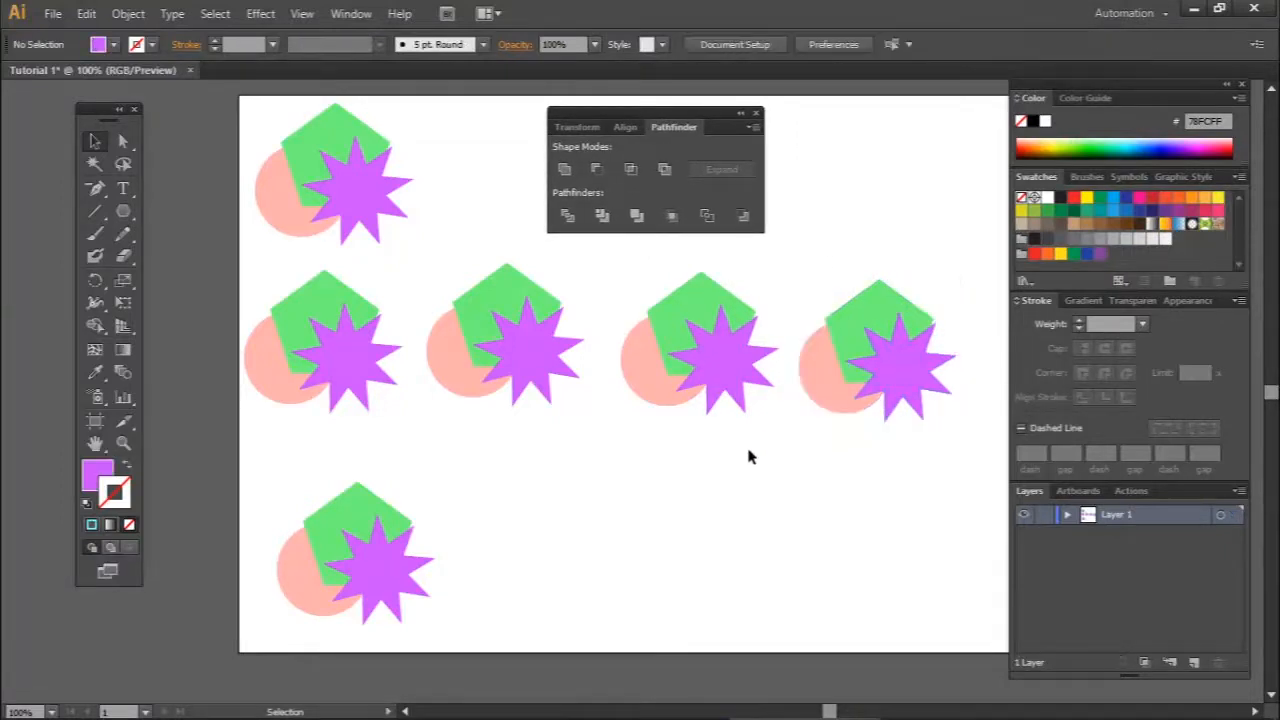
Unite the circle, pentagon and star of the first cluster in the middle row into one shape
drag(384, 418, 249, 309)
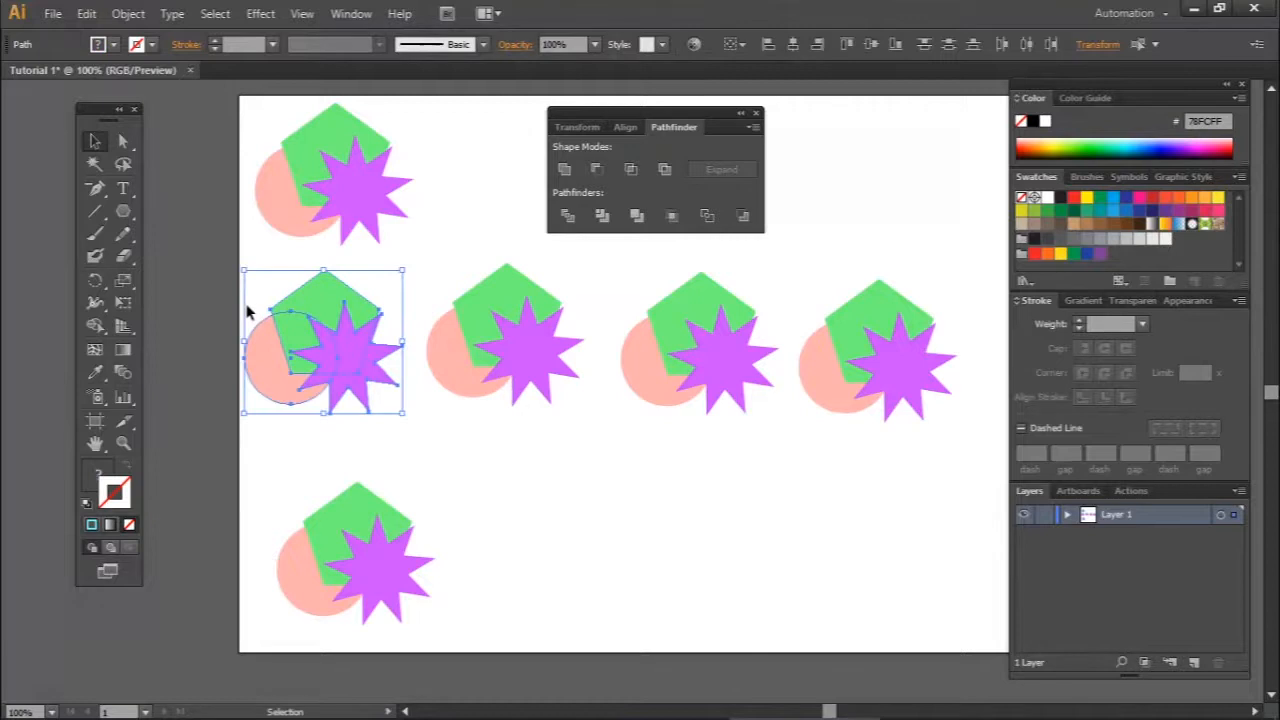
click(395, 454)
drag(383, 446, 259, 305)
click(566, 171)
click(509, 477)
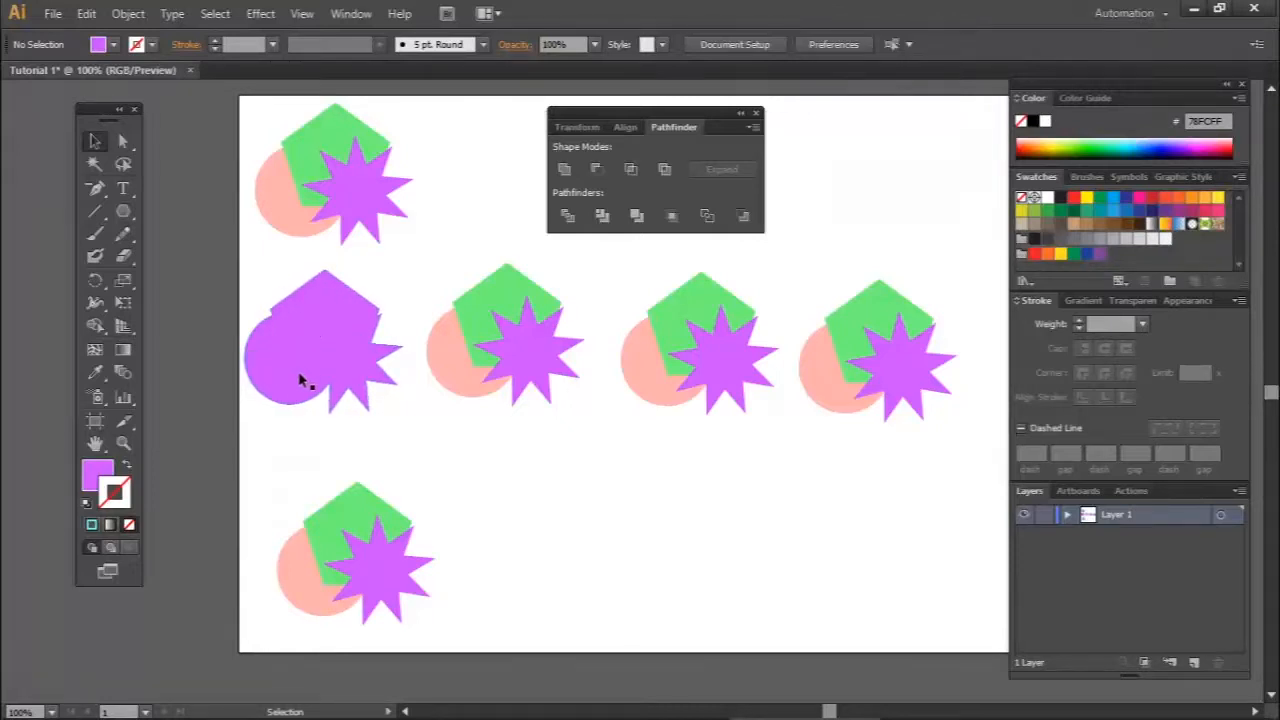
click(321, 342)
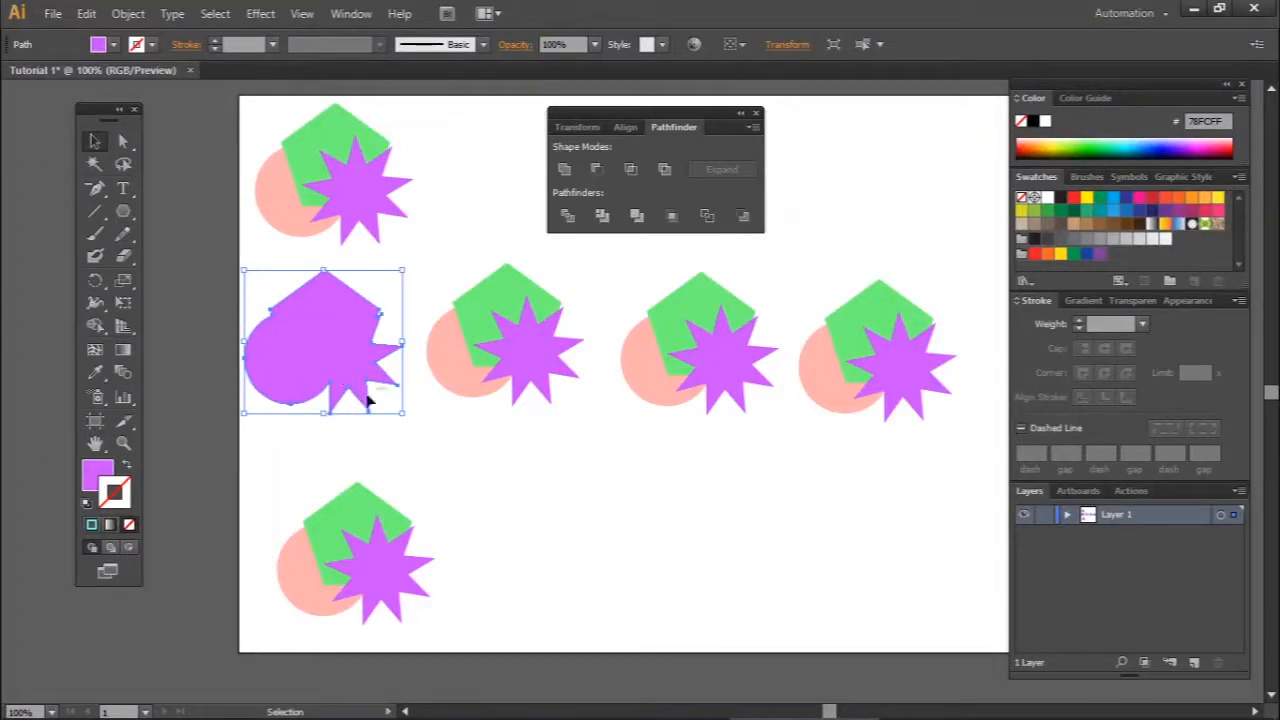
click(440, 430)
Apply Minus Front to the second cluster in the middle row, subtracting the pentagon and star from the circle
drag(550, 455, 450, 298)
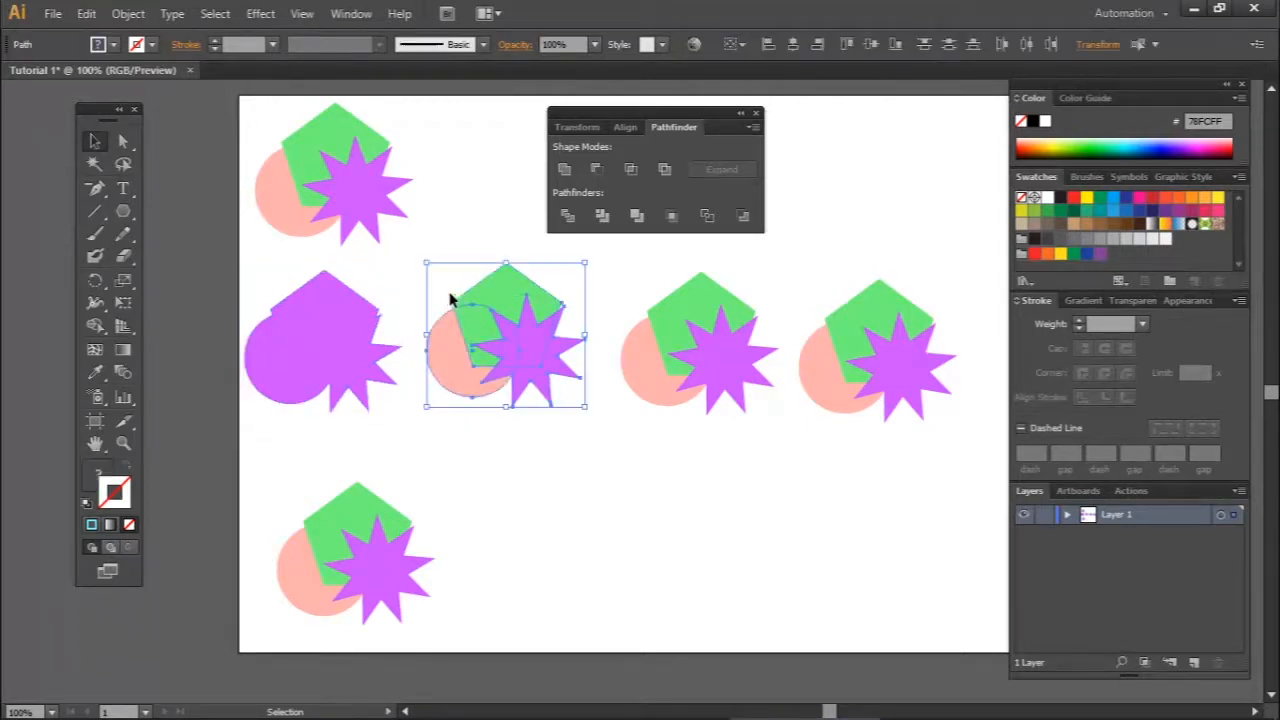
click(596, 170)
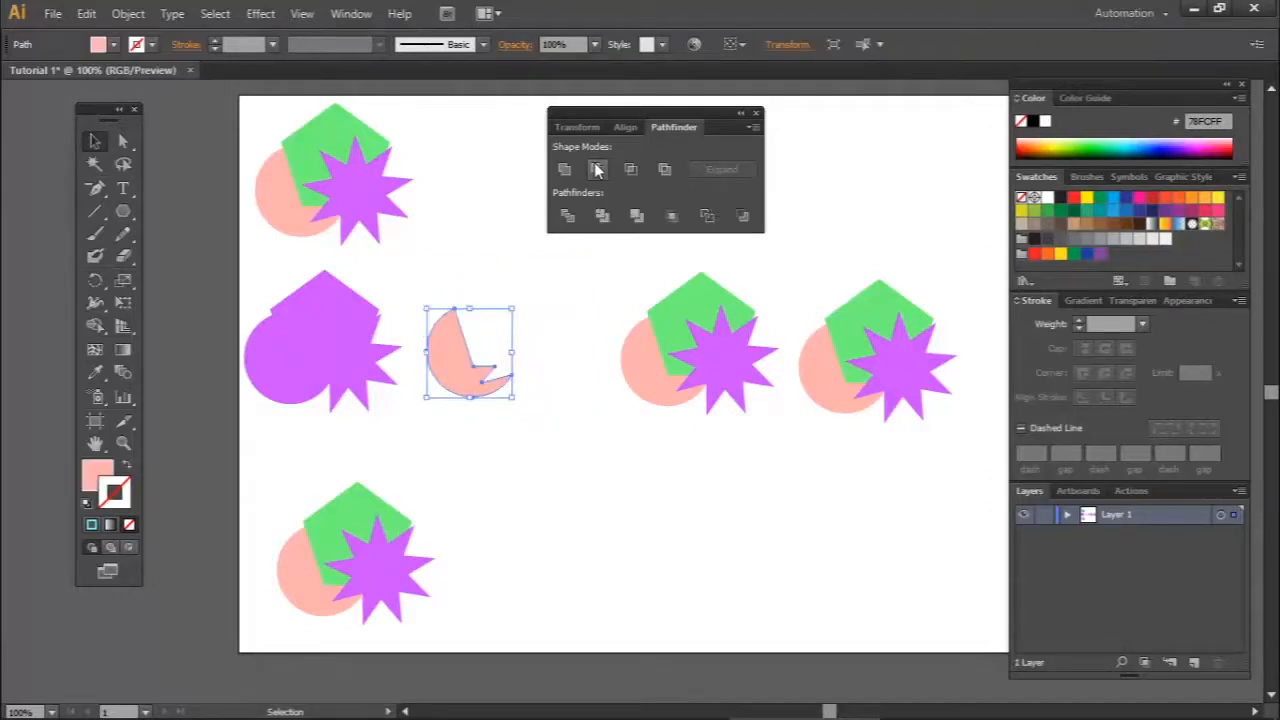
click(532, 472)
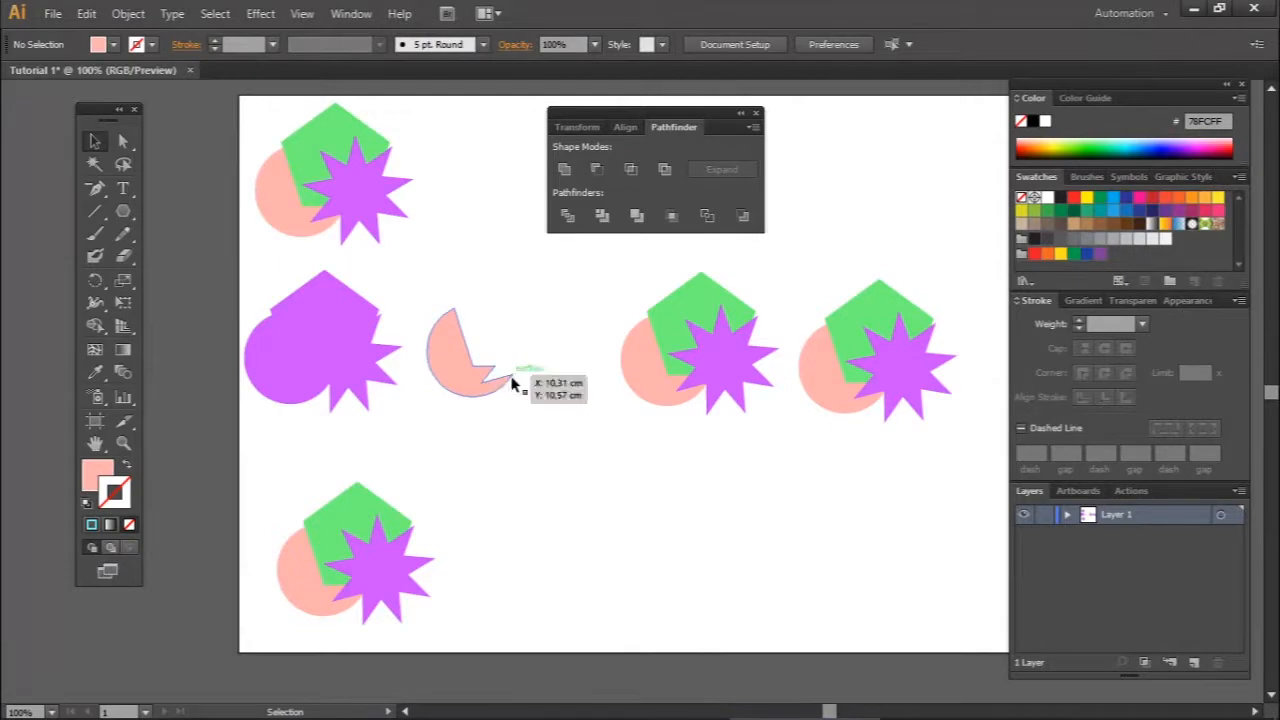
Intersect the three shapes of the third cluster in the middle row, keeping only their common area
drag(724, 458, 606, 320)
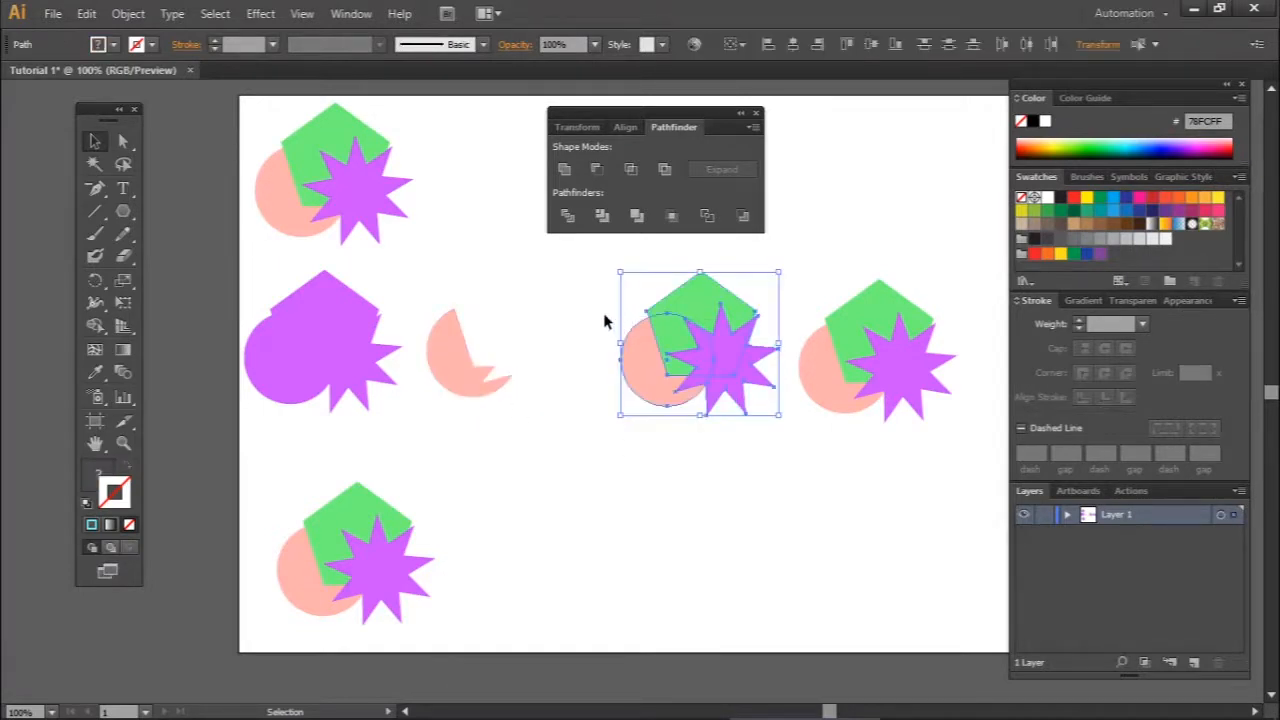
click(632, 175)
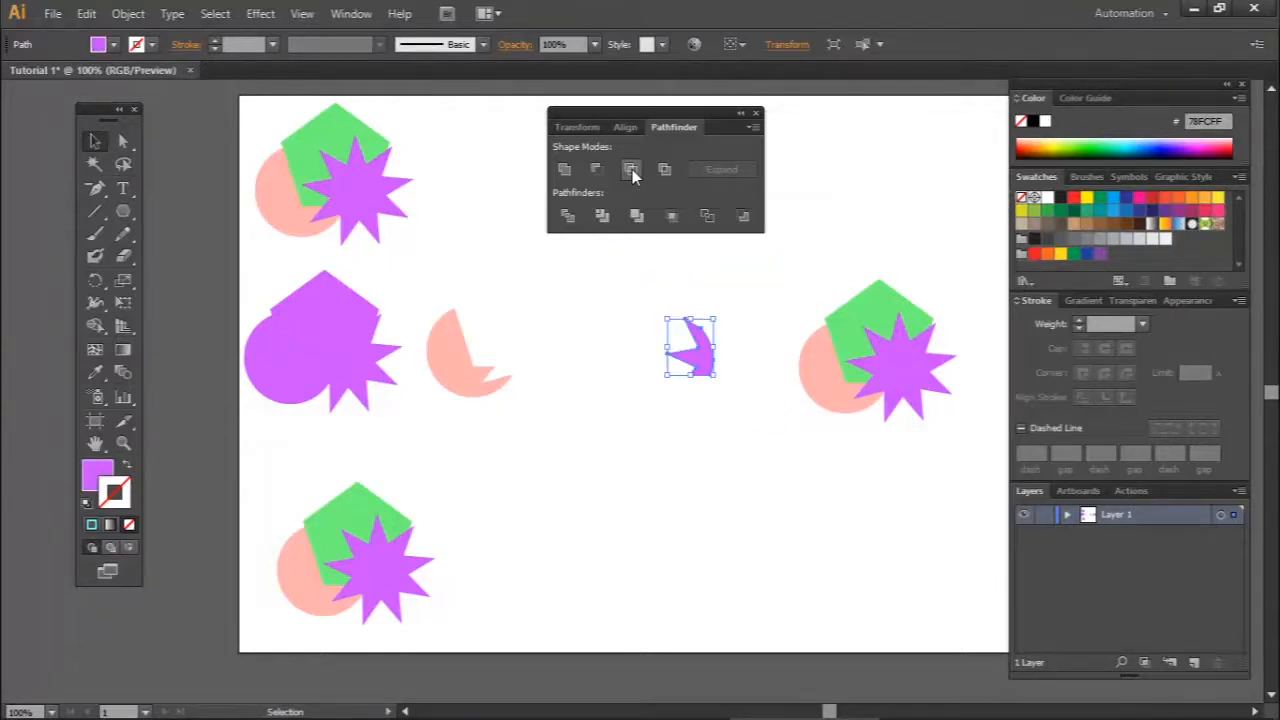
click(714, 451)
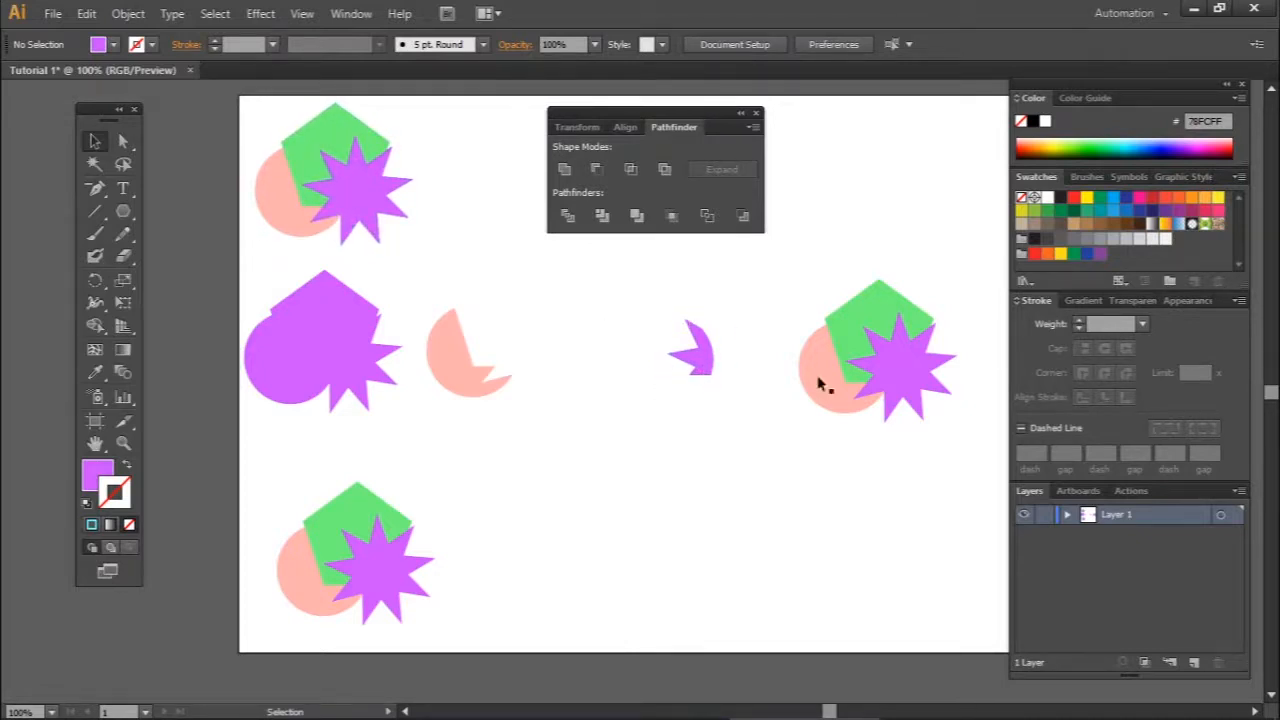
Apply Exclude to the three shapes of the fourth cluster in the middle row
drag(934, 457, 822, 312)
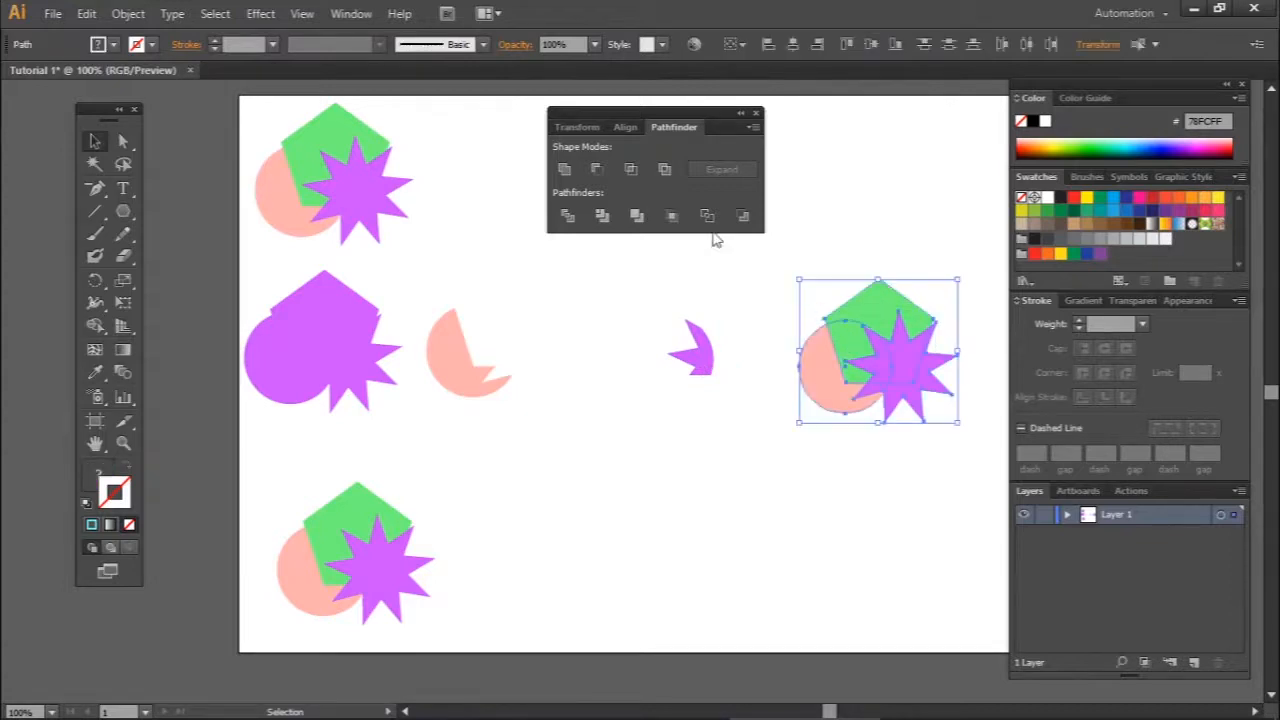
click(665, 170)
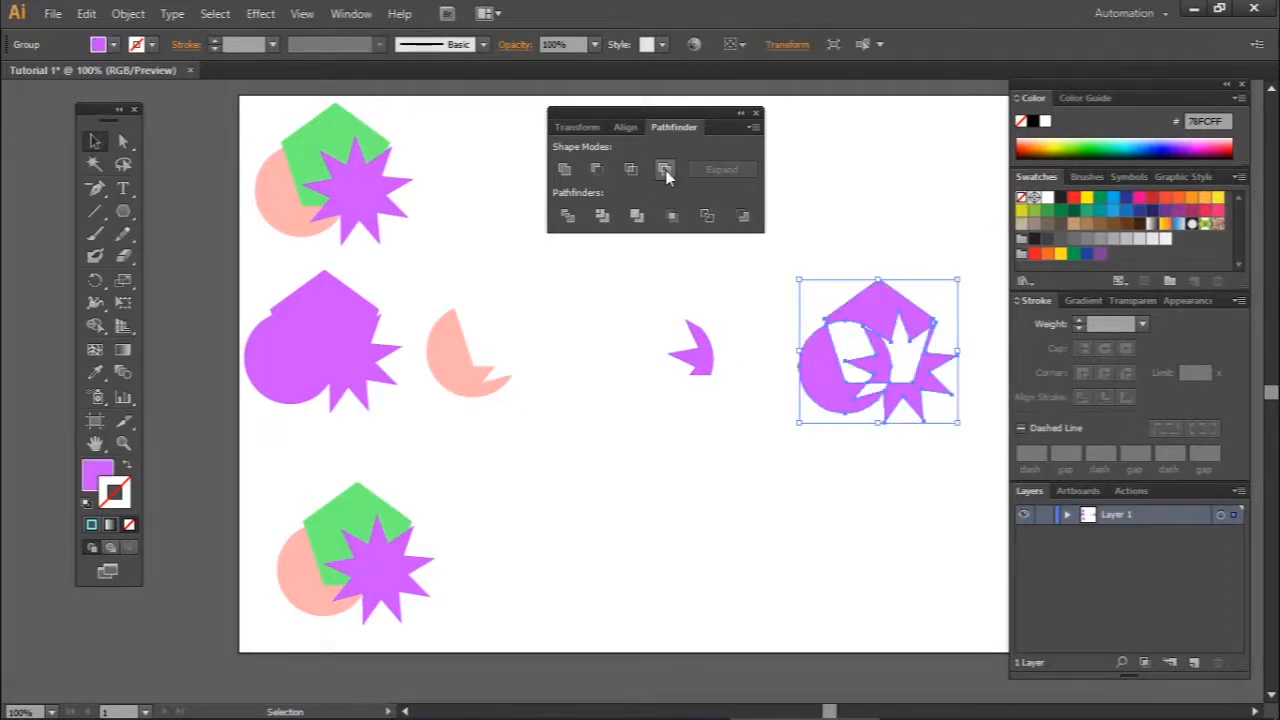
click(886, 484)
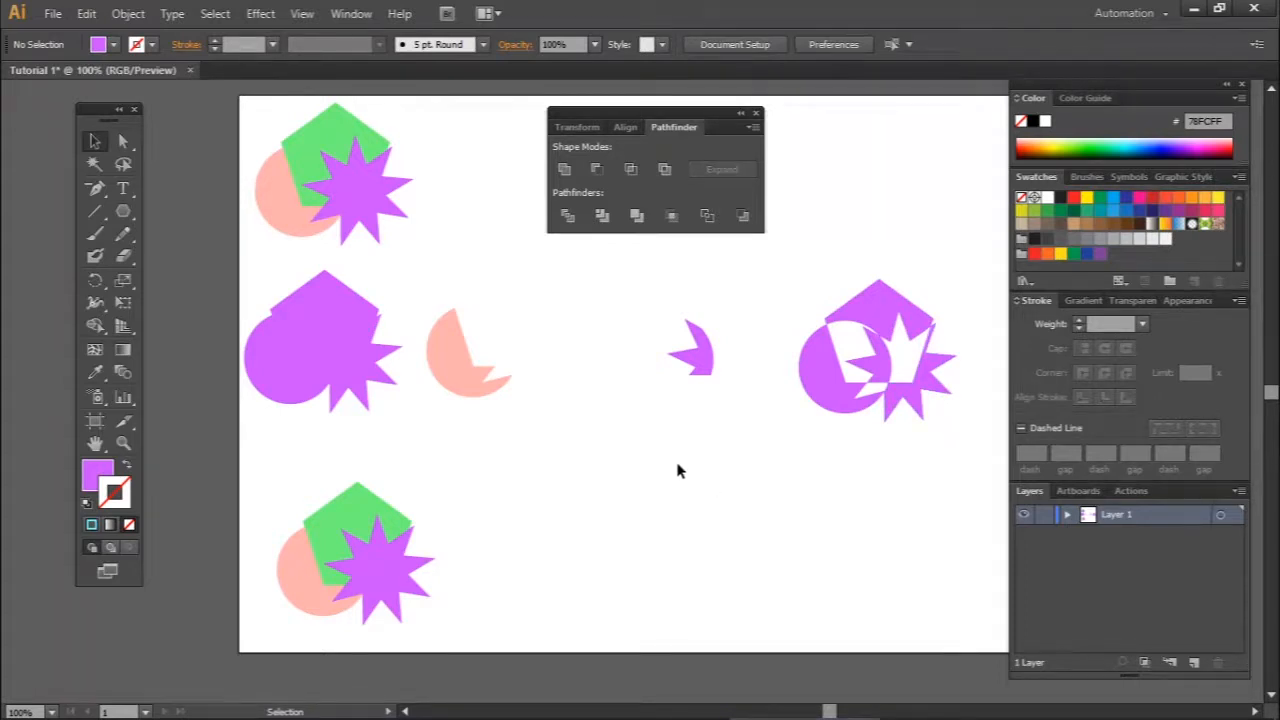
Delete the middle row of results and replace it with four evenly spaced copies of the original circle and pentagon
drag(938, 466, 284, 308)
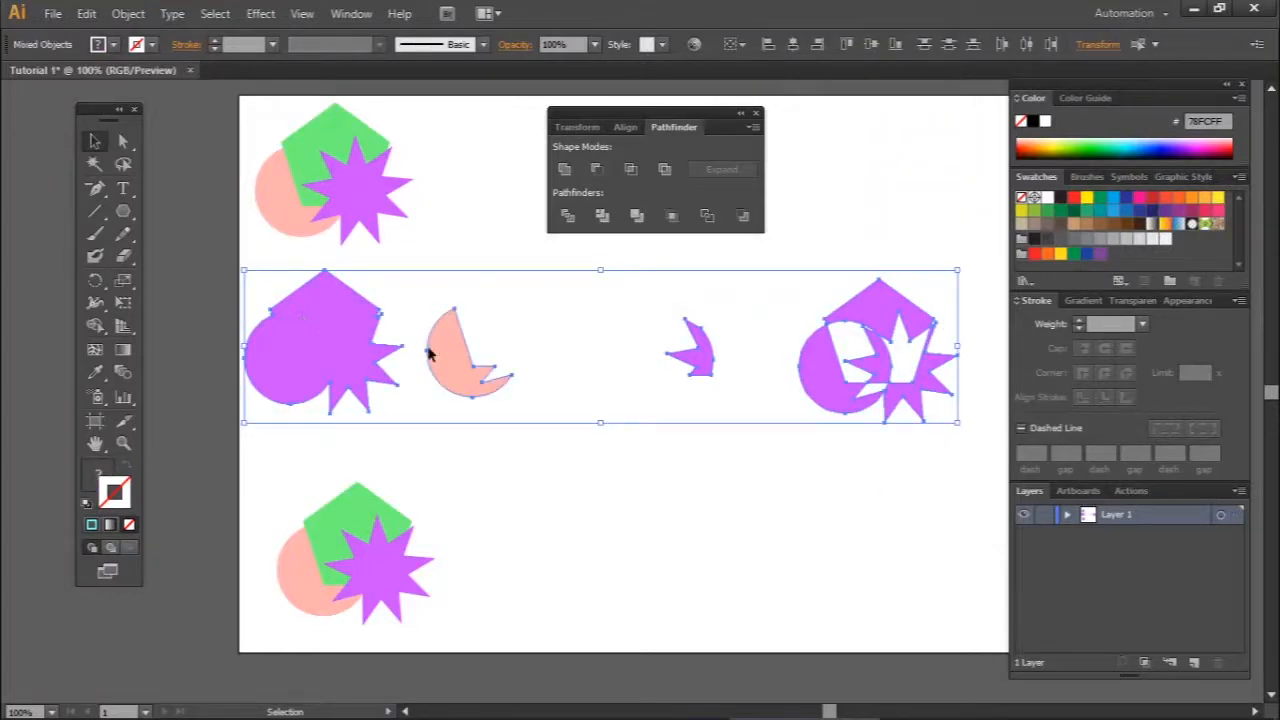
key(Delete)
click(307, 148)
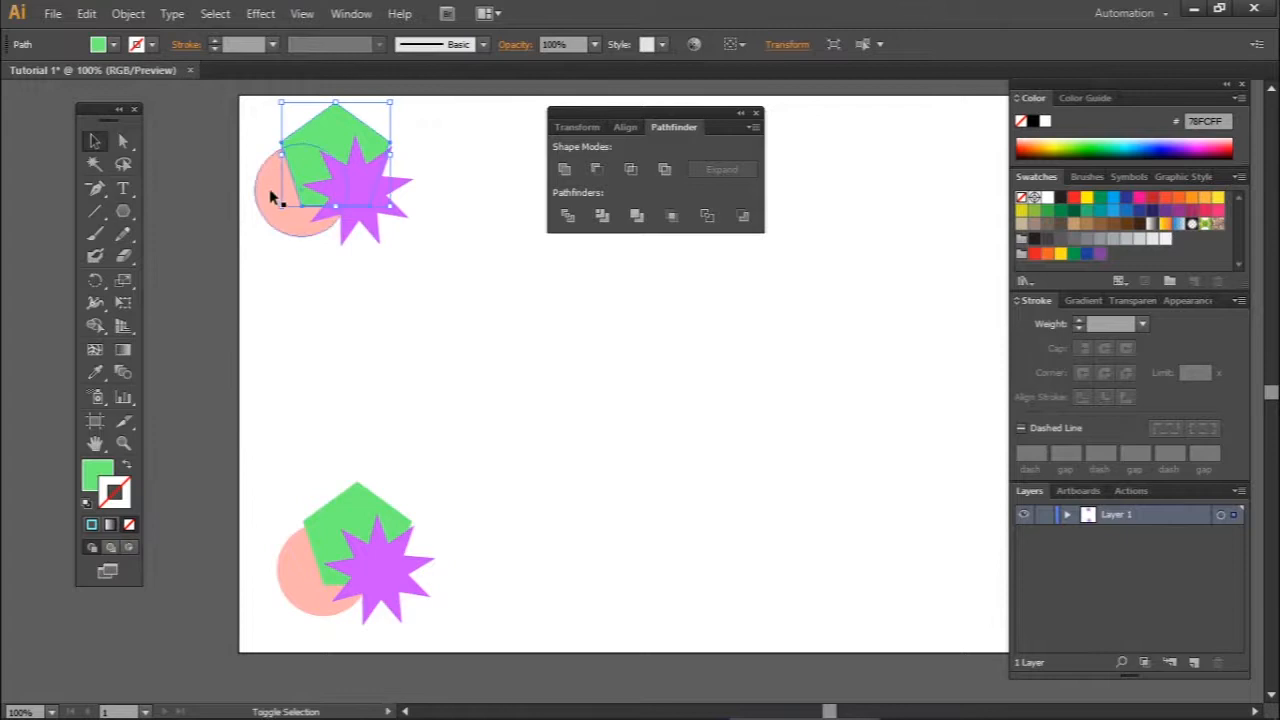
shift+click(271, 192)
drag(288, 198, 450, 398)
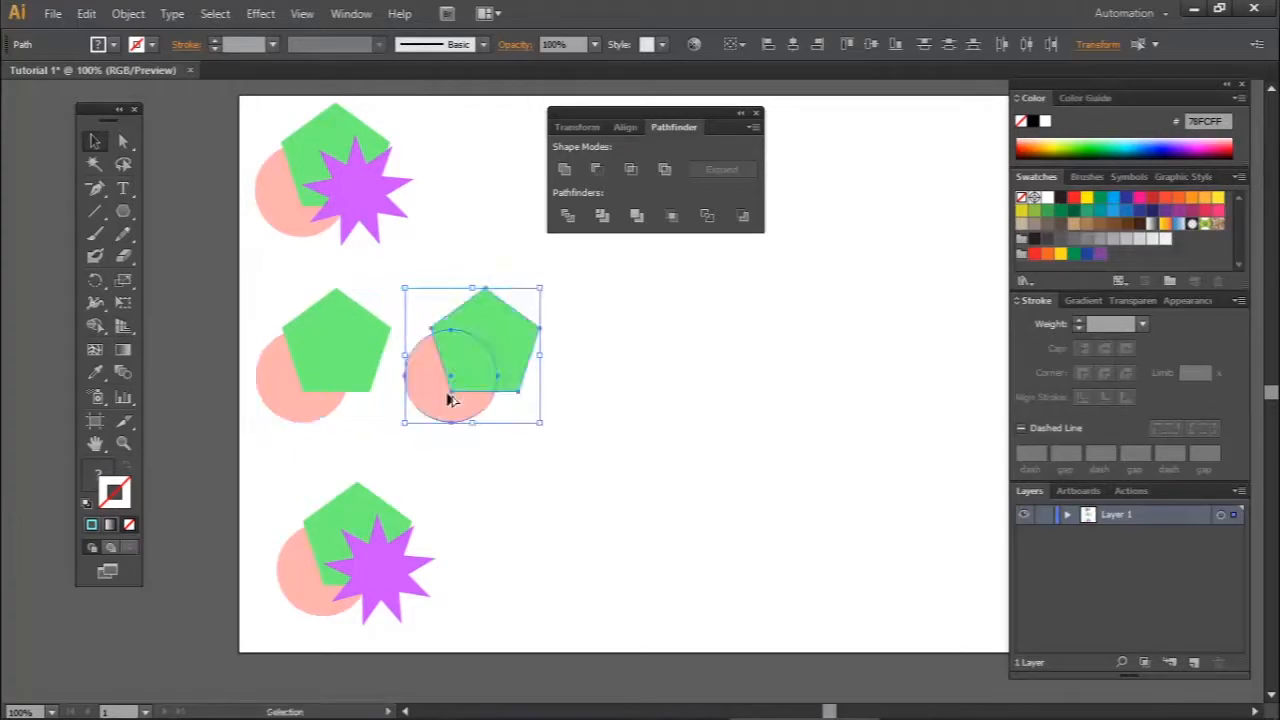
key(ctrl+d)
key(ctrl+d)
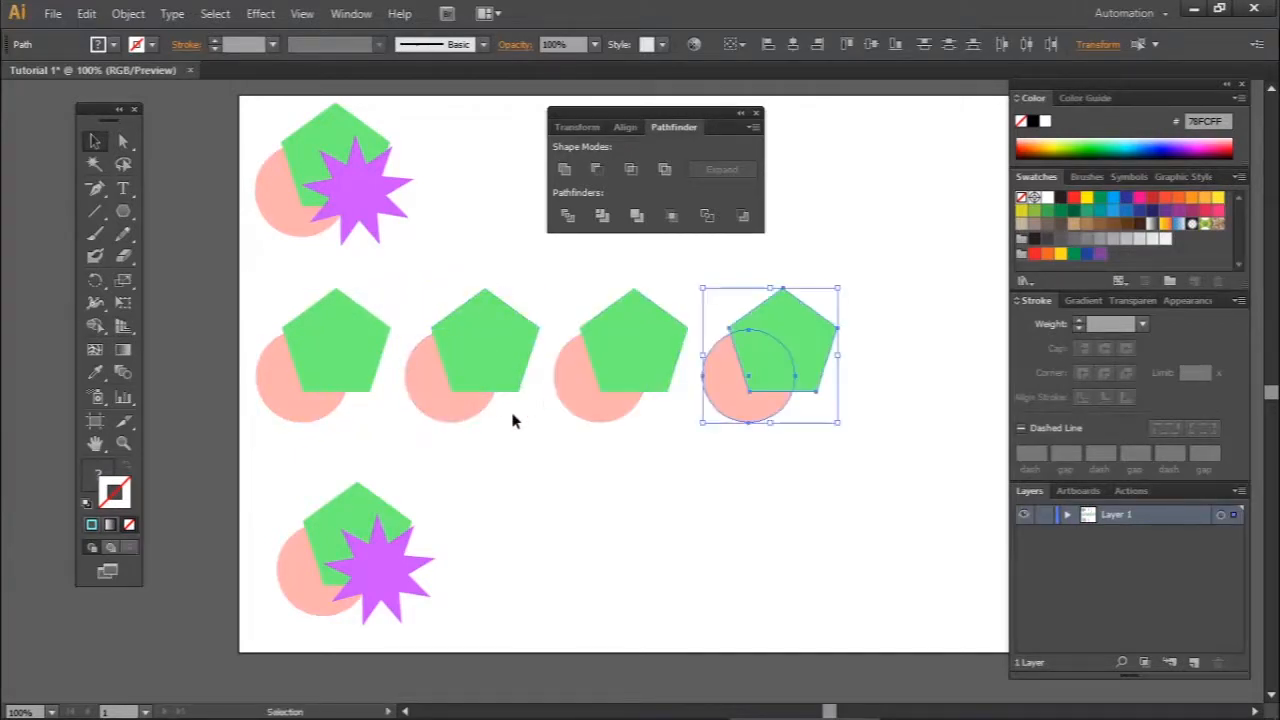
Unite the first circle-and-pentagon pair in the middle row and apply Minus Front to the second pair
drag(371, 434, 280, 318)
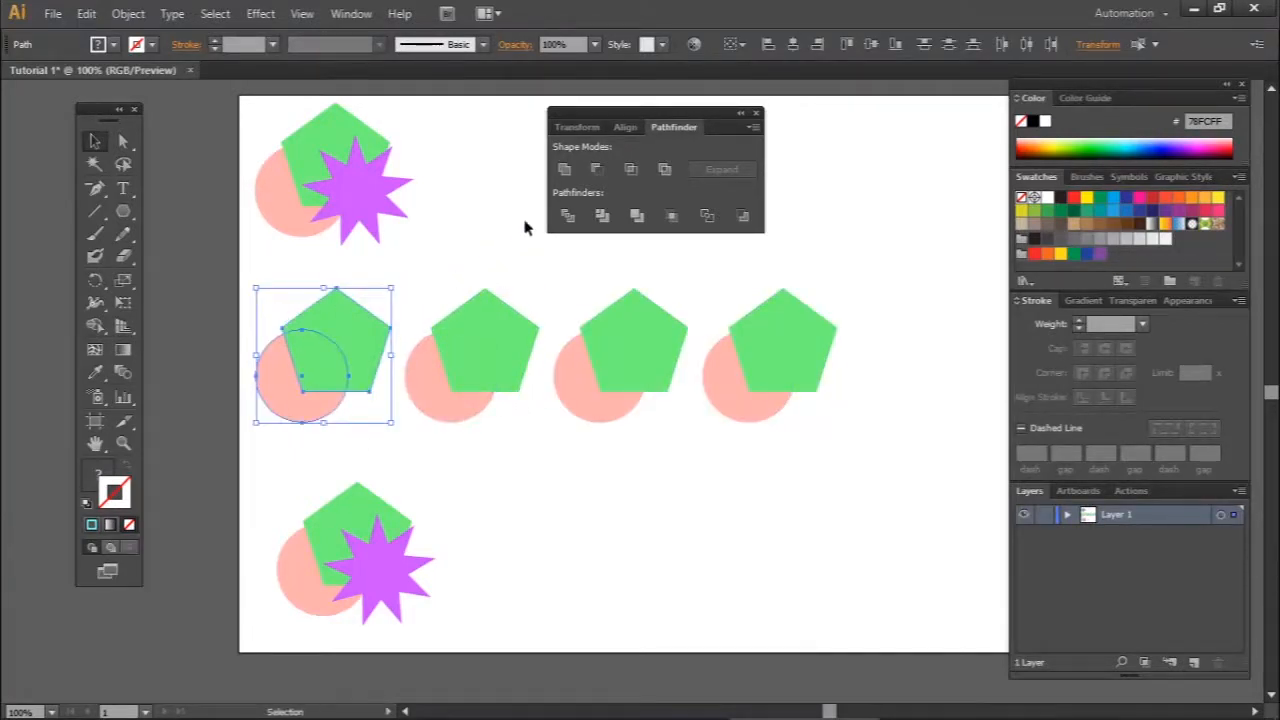
click(563, 172)
drag(488, 458, 447, 325)
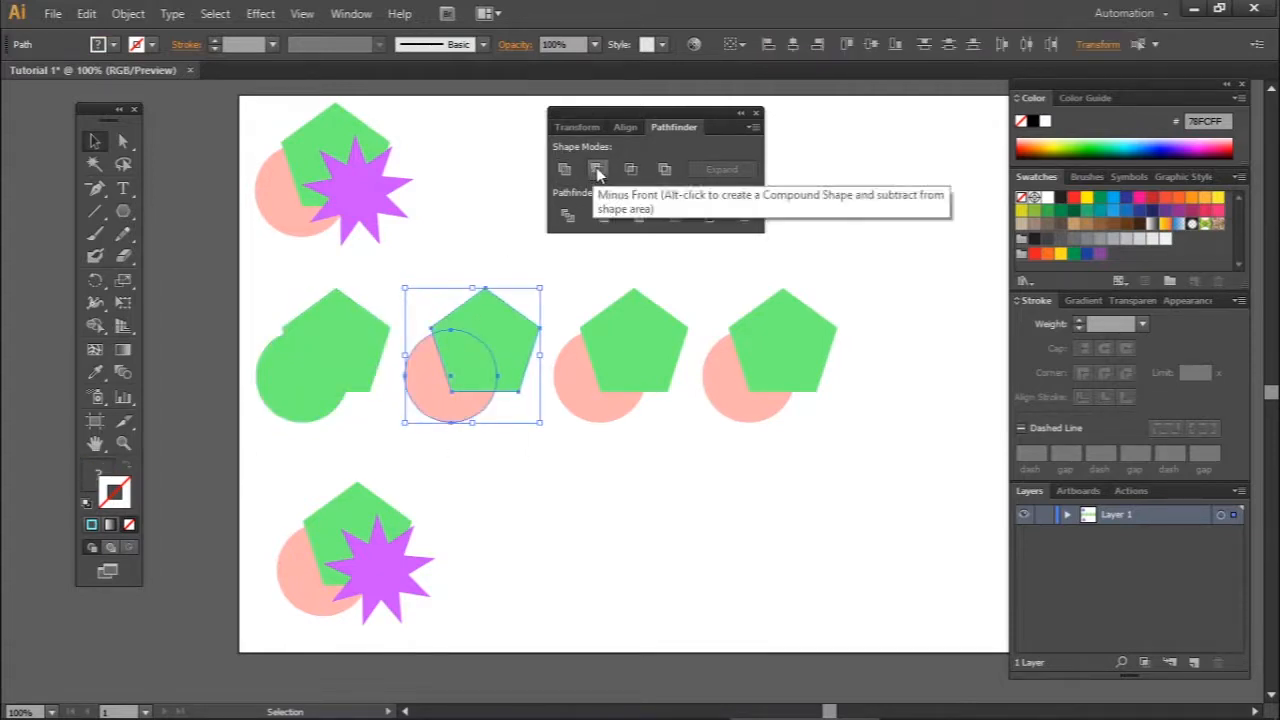
click(596, 172)
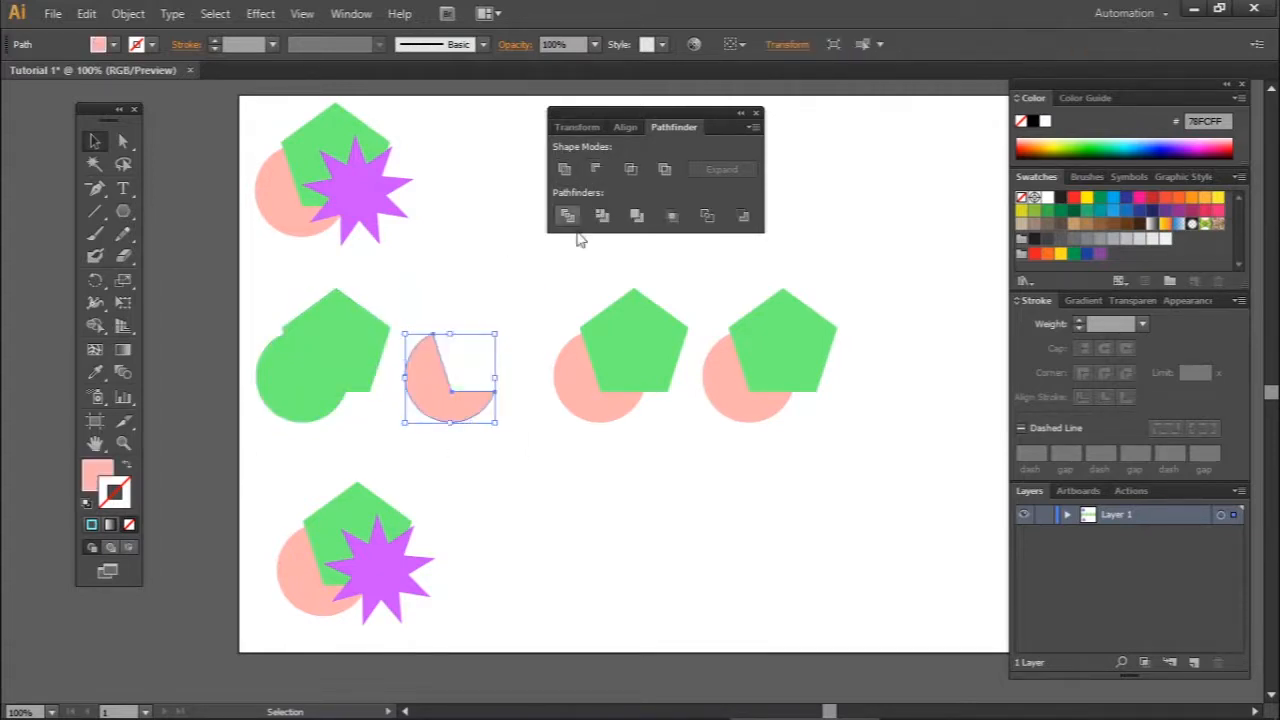
Intersect the third circle-and-pentagon pair and apply Exclude to the fourth pair
click(629, 170)
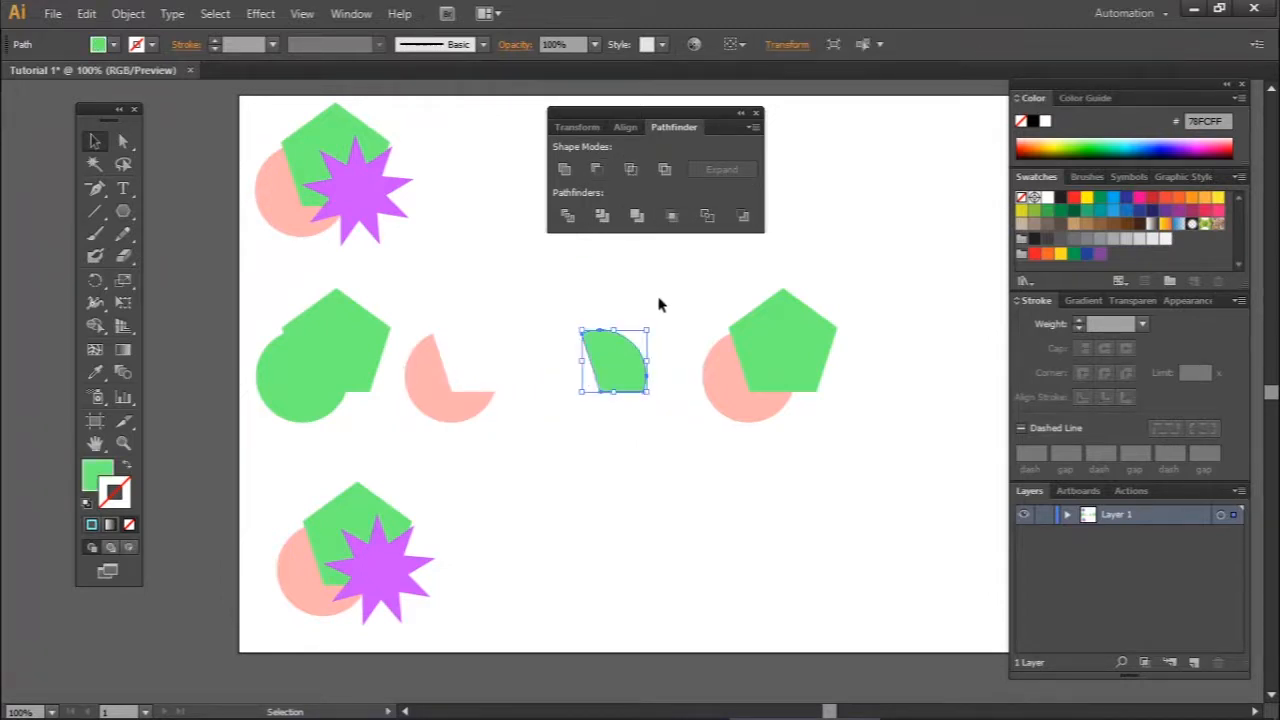
drag(855, 494, 760, 370)
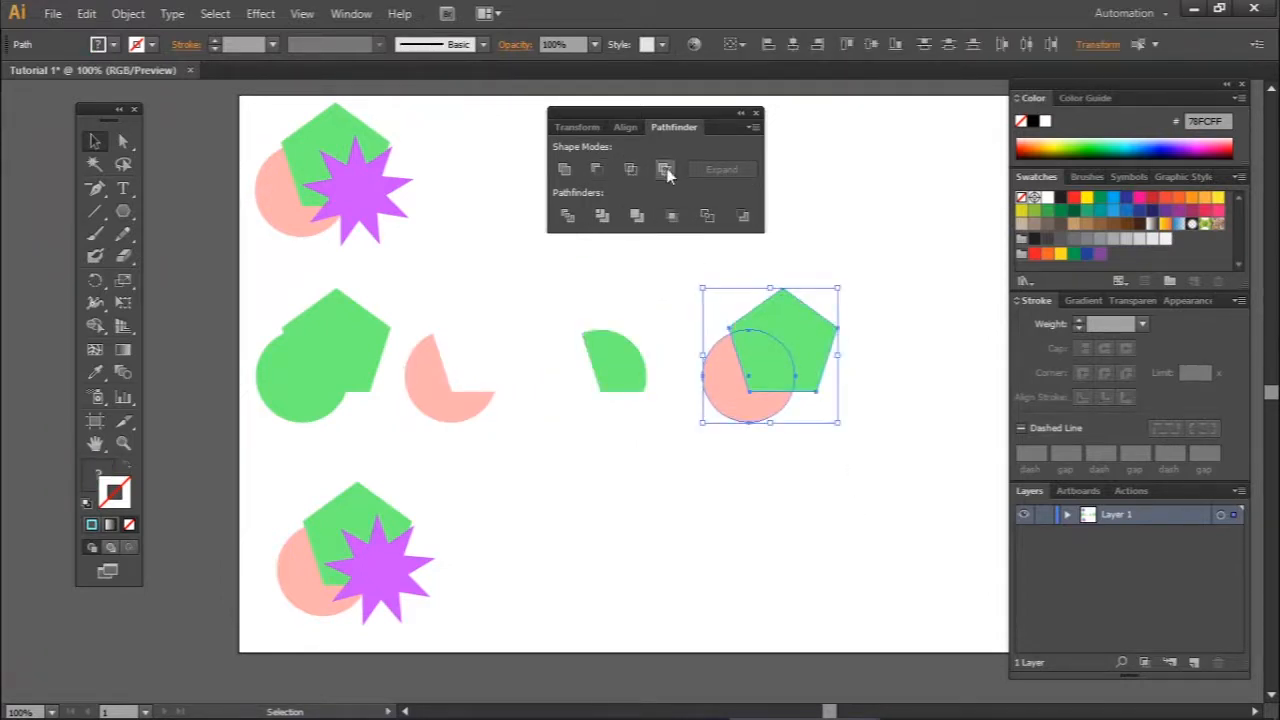
click(667, 172)
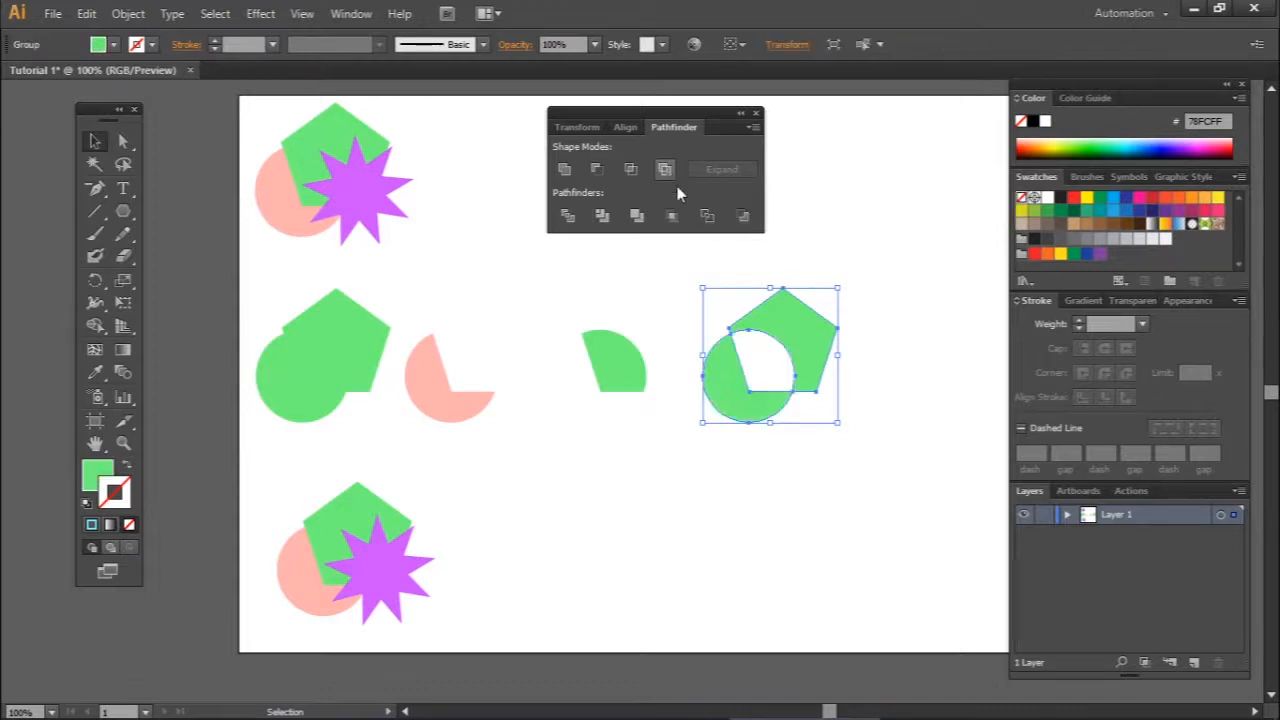
click(835, 467)
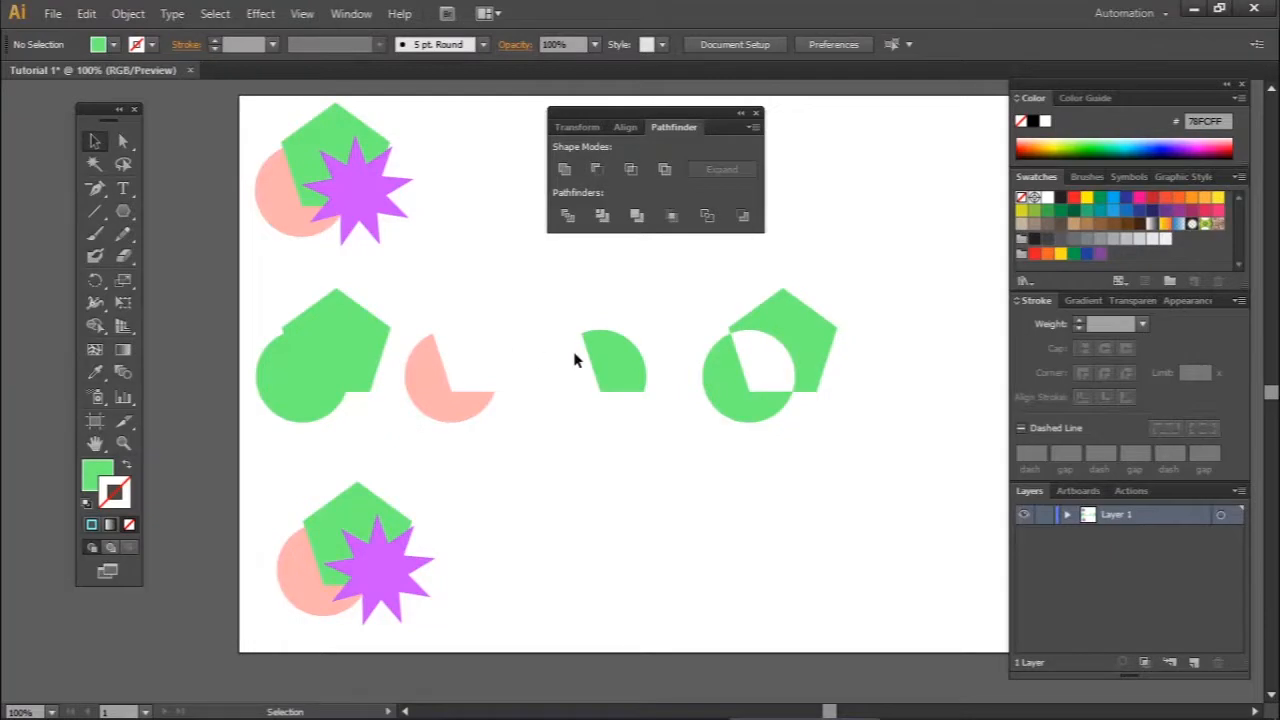
Delete the middle row of results and move the remaining circle, pentagon and star cluster up into its place
drag(913, 329, 277, 393)
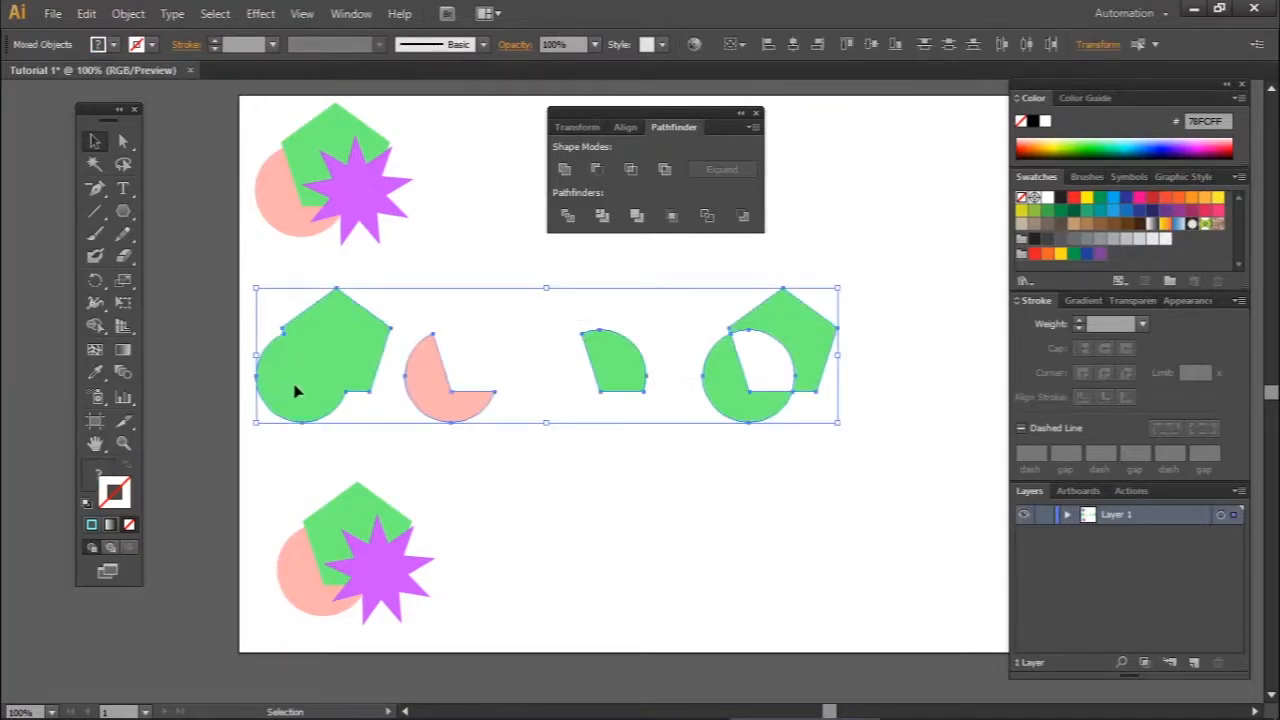
key(Delete)
drag(523, 463, 420, 360)
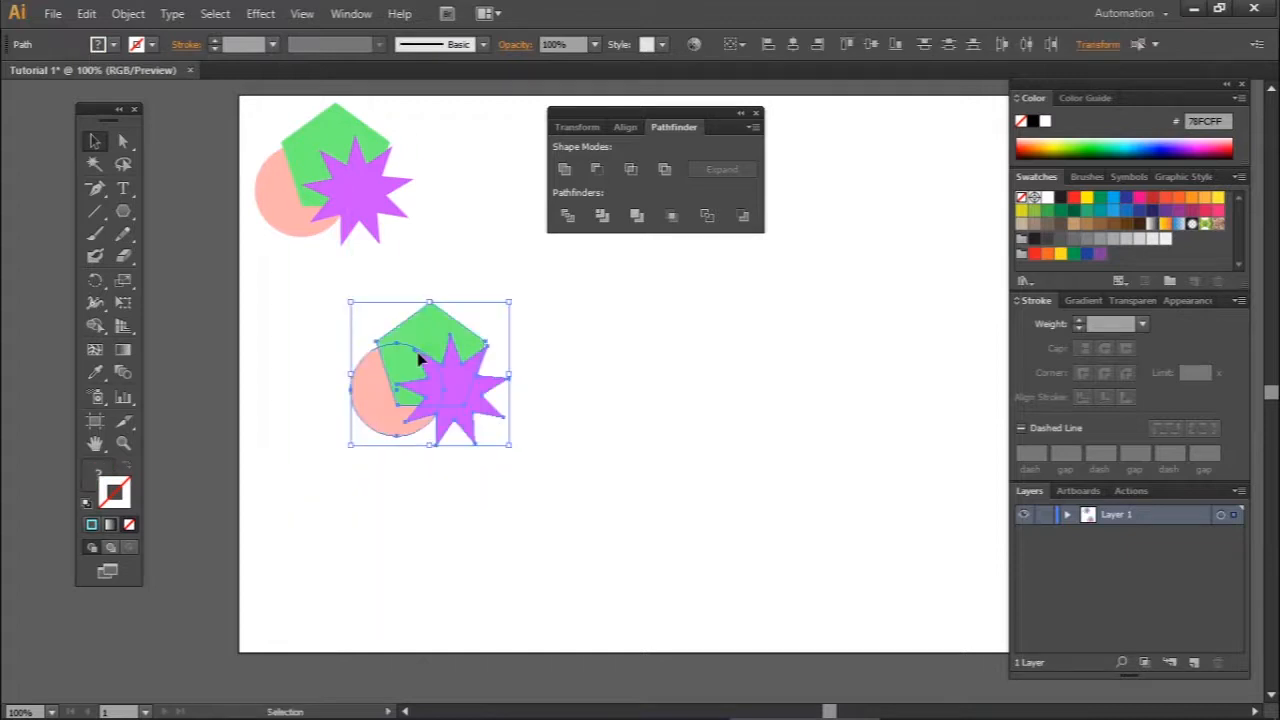
Try Pathfinder Divide on the lower three-shape cluster and undo it
click(568, 218)
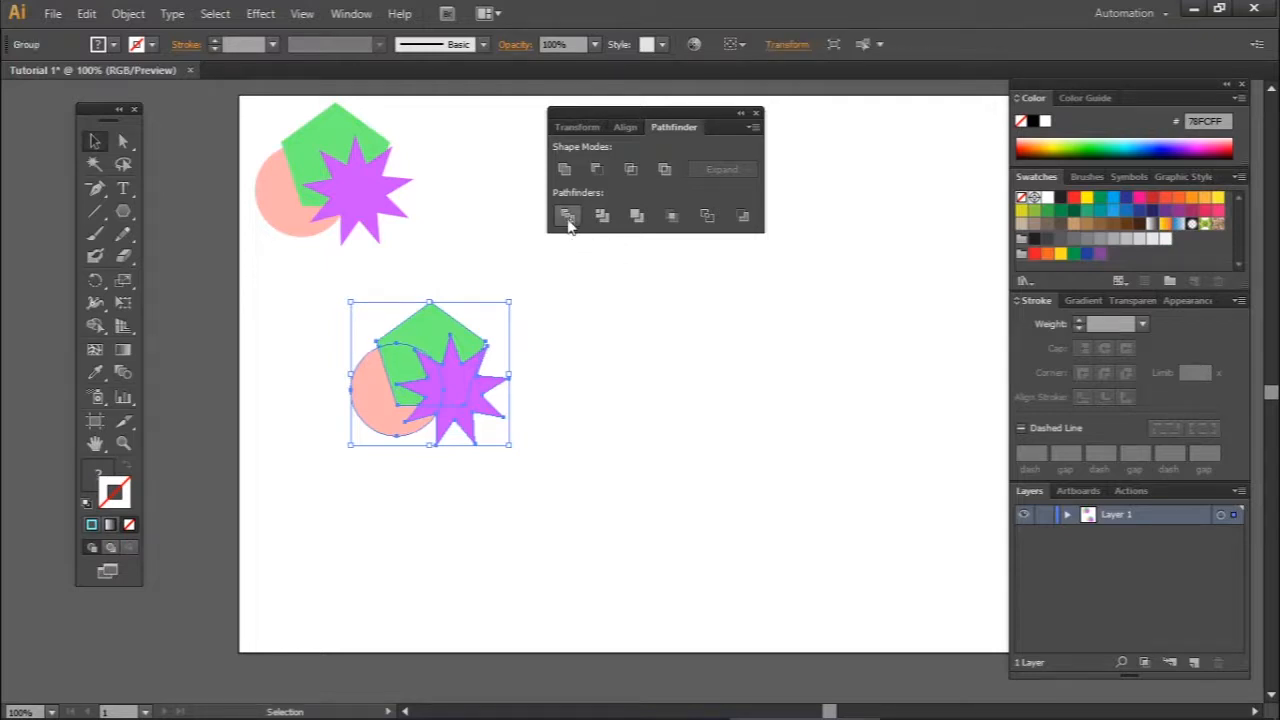
click(624, 394)
click(455, 400)
click(631, 407)
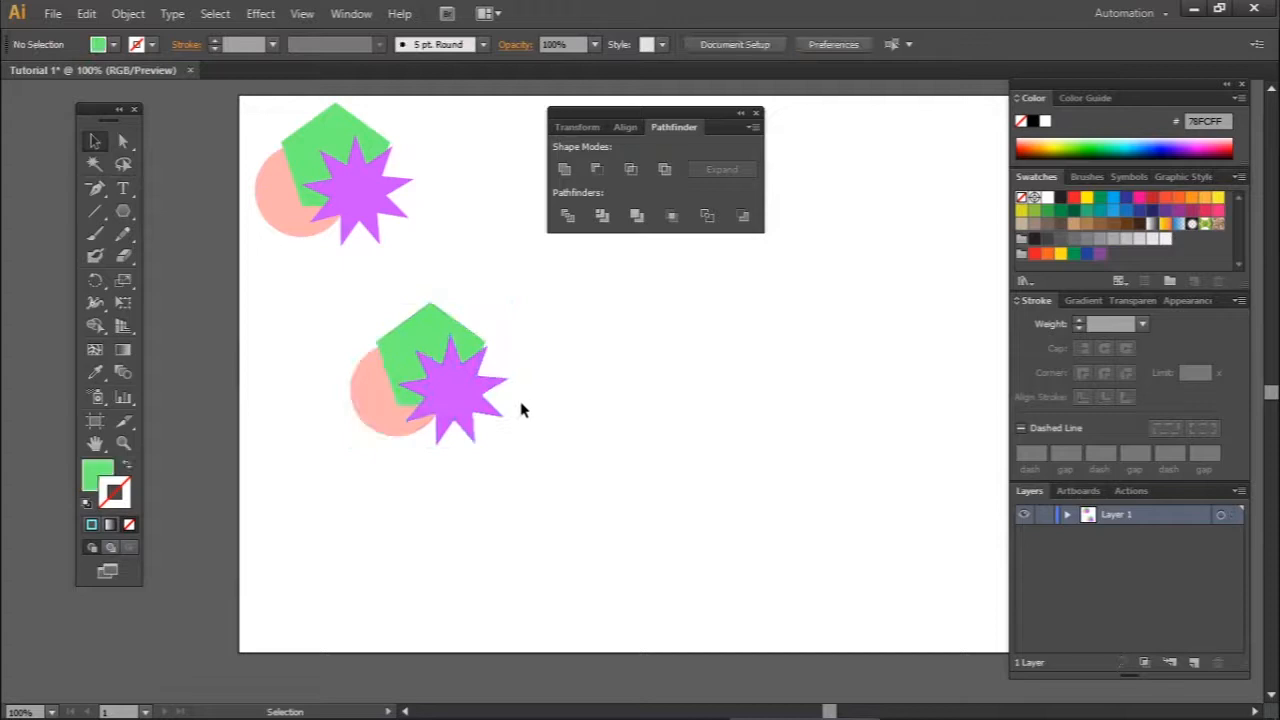
key(a)
key(ctrl+z)
click(629, 430)
drag(574, 508, 338, 332)
right_click(426, 333)
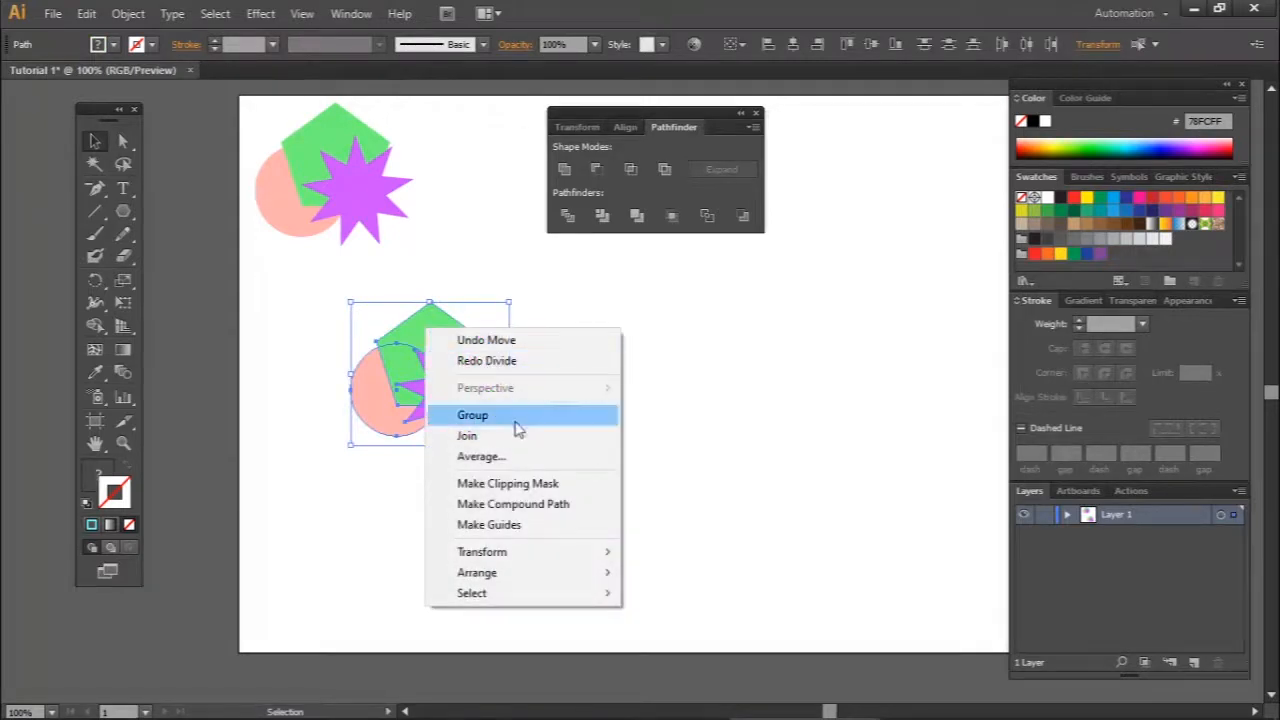
click(665, 386)
Apply Pathfinder Divide to the circle, pentagon and star of the lower cluster
drag(578, 458, 350, 321)
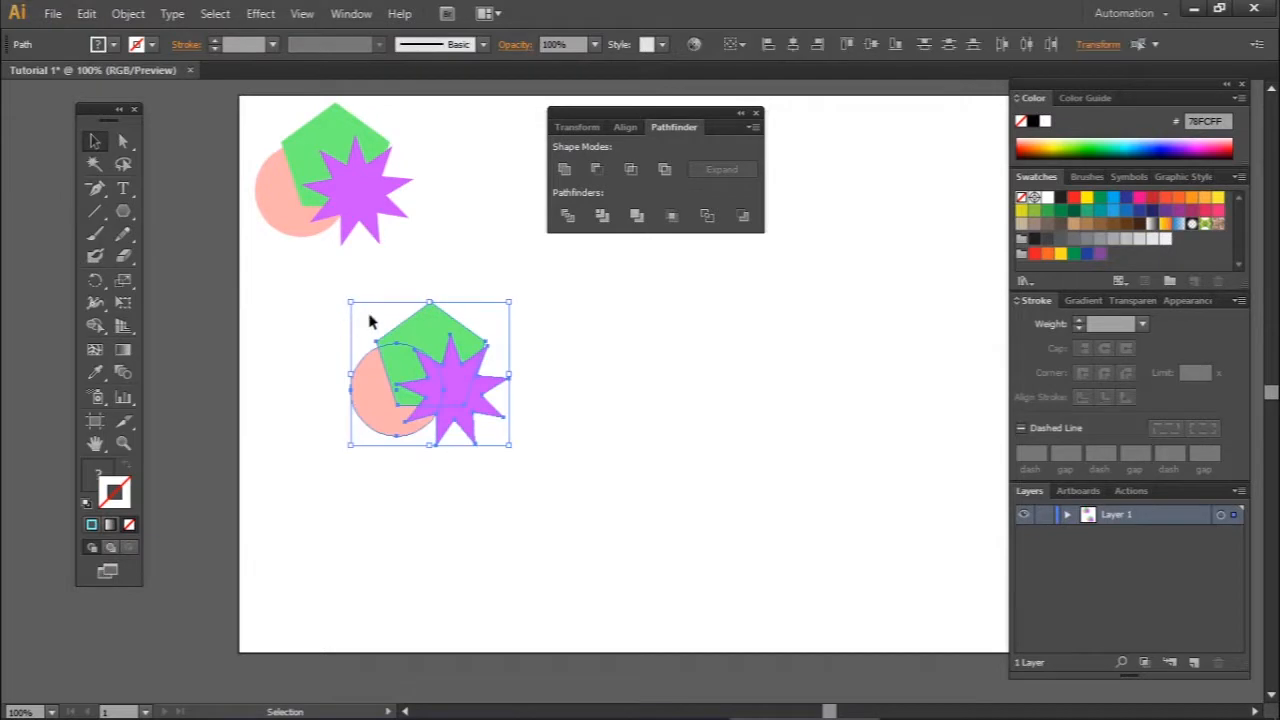
click(567, 216)
click(614, 382)
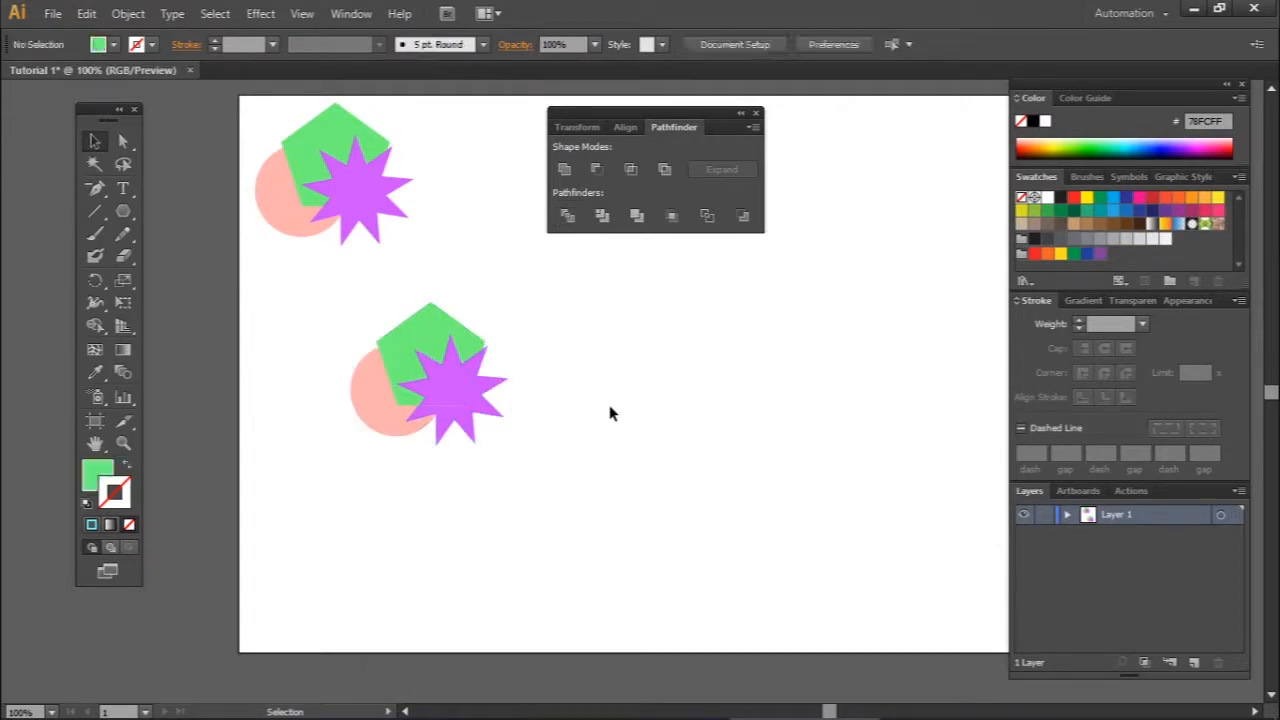
click(427, 341)
right_click(427, 341)
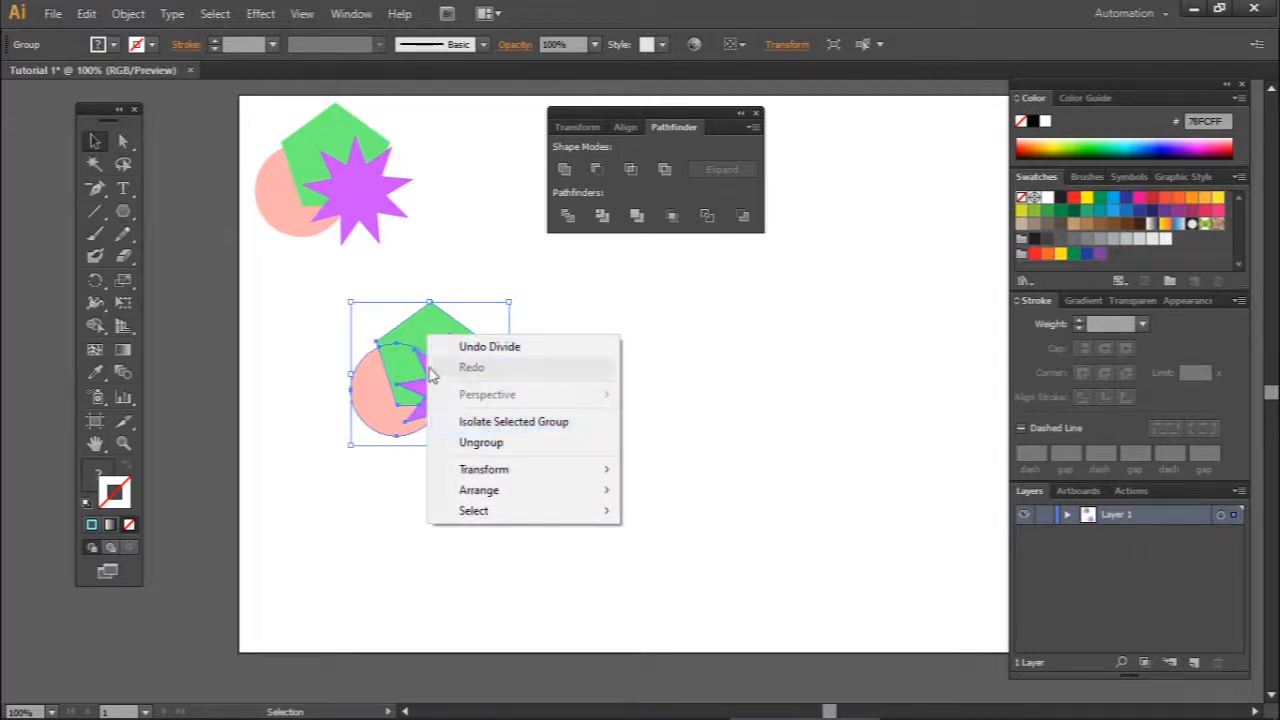
click(535, 274)
Shift the divided cluster slightly and ungroup it into separate pieces
drag(382, 280, 292, 228)
click(573, 334)
mouse_move(467, 430)
mouse_down()
mouse_move(407, 381)
mouse_move(446, 480)
mouse_move(474, 434)
mouse_up()
click(590, 456)
drag(516, 482, 354, 307)
right_click(440, 341)
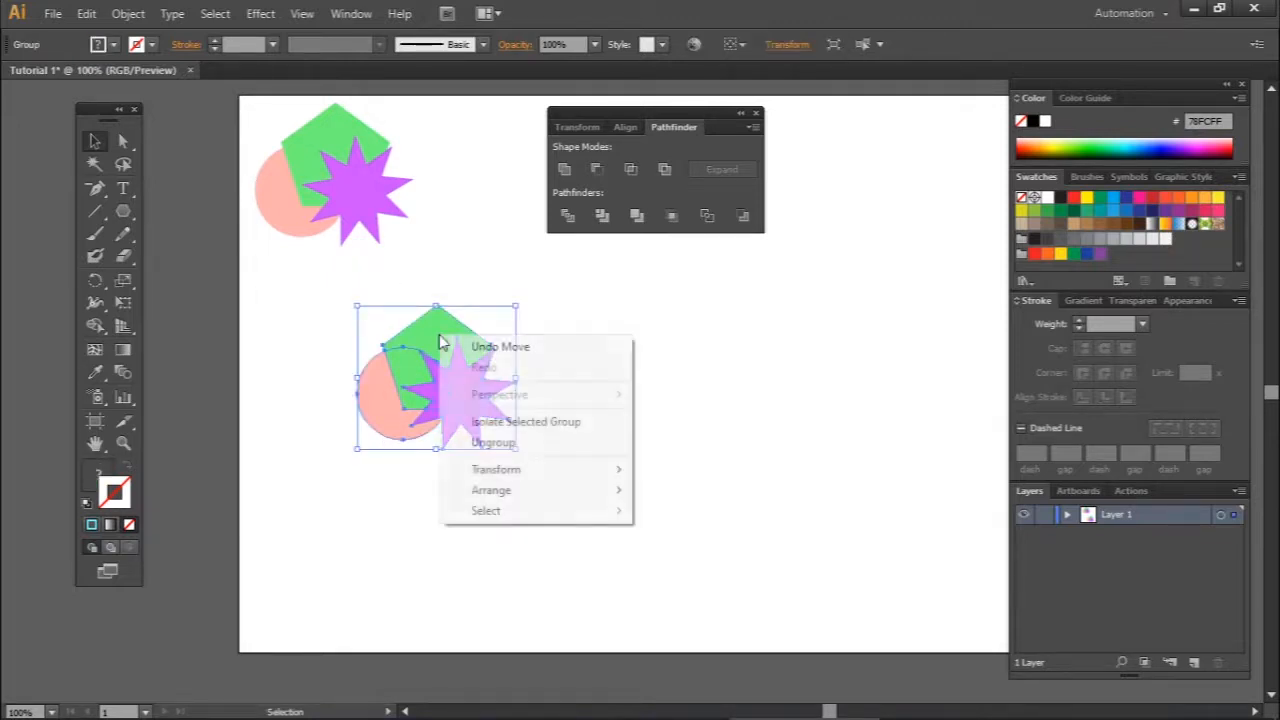
click(503, 447)
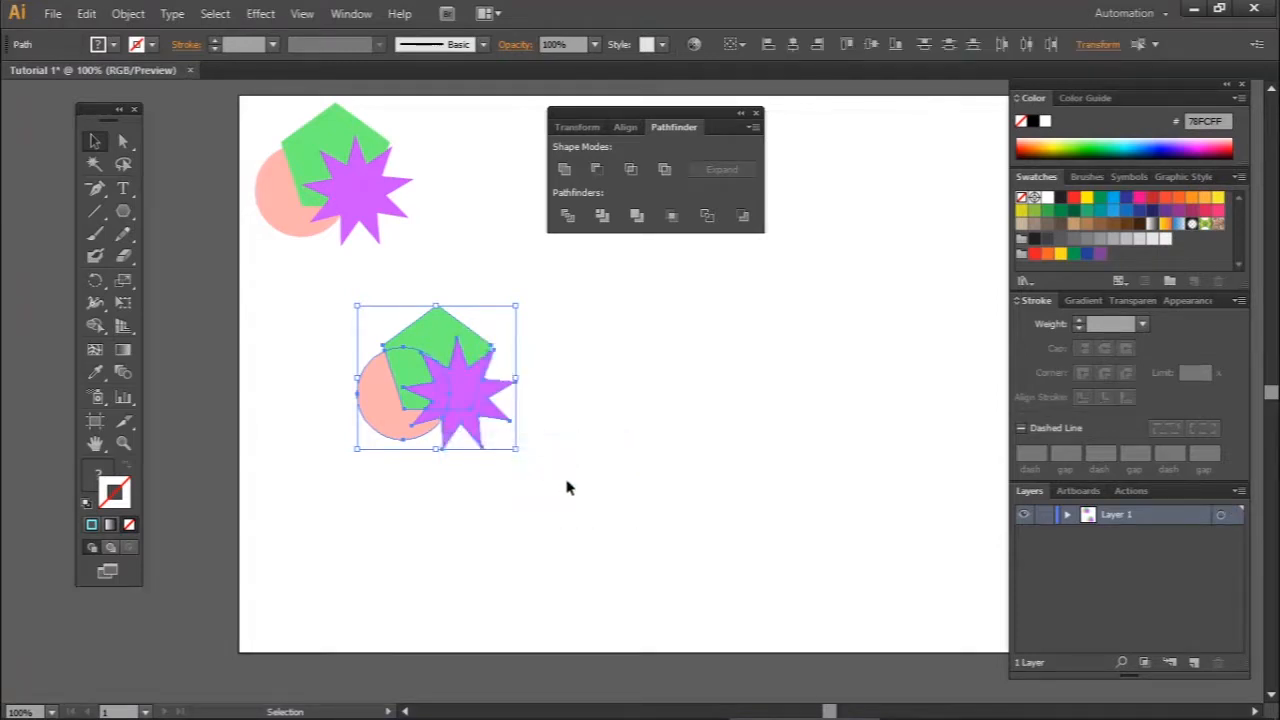
click(567, 530)
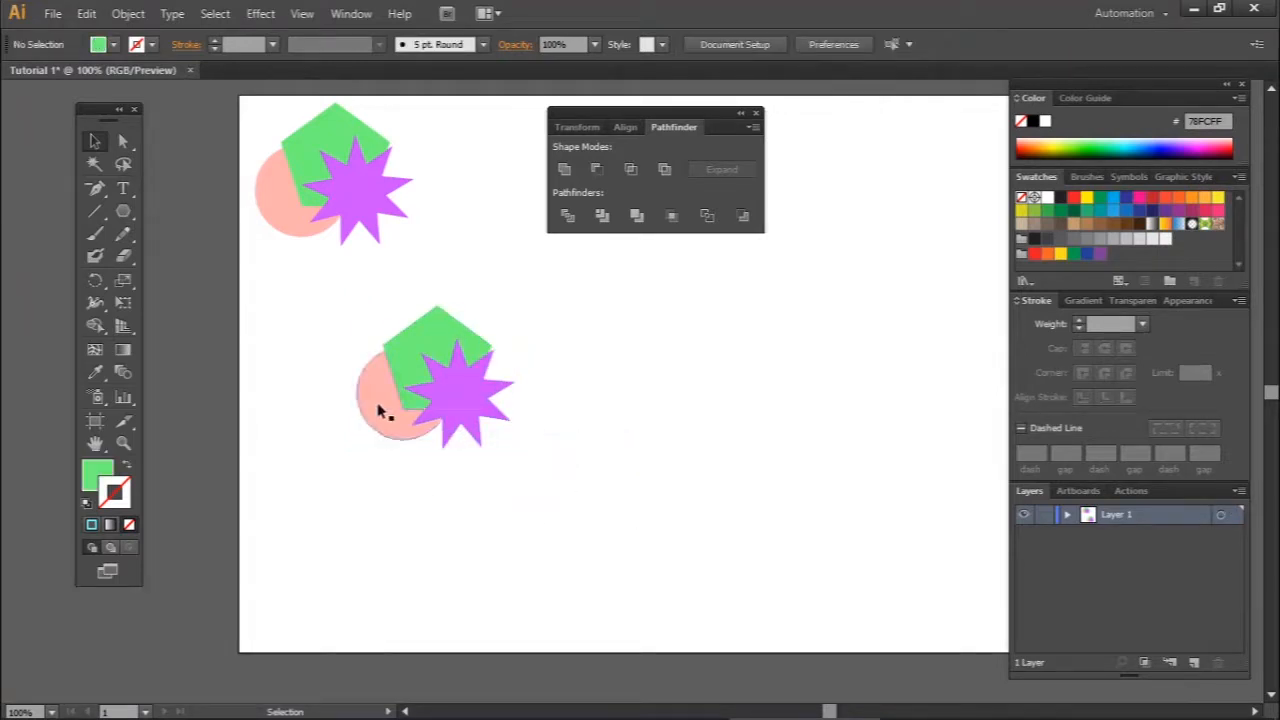
Pull the pink, green and purple pieces of the divided cluster apart to expose the cuts between them
drag(378, 410, 367, 412)
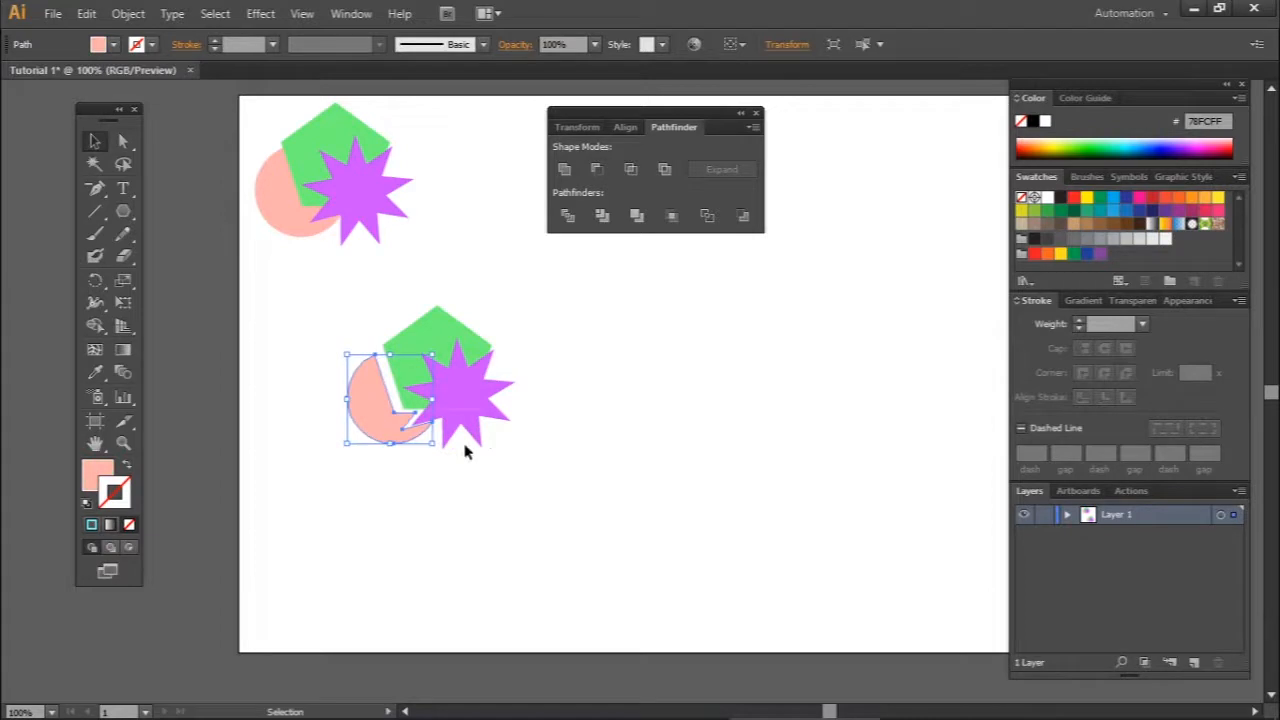
drag(431, 336, 429, 312)
drag(460, 400, 486, 449)
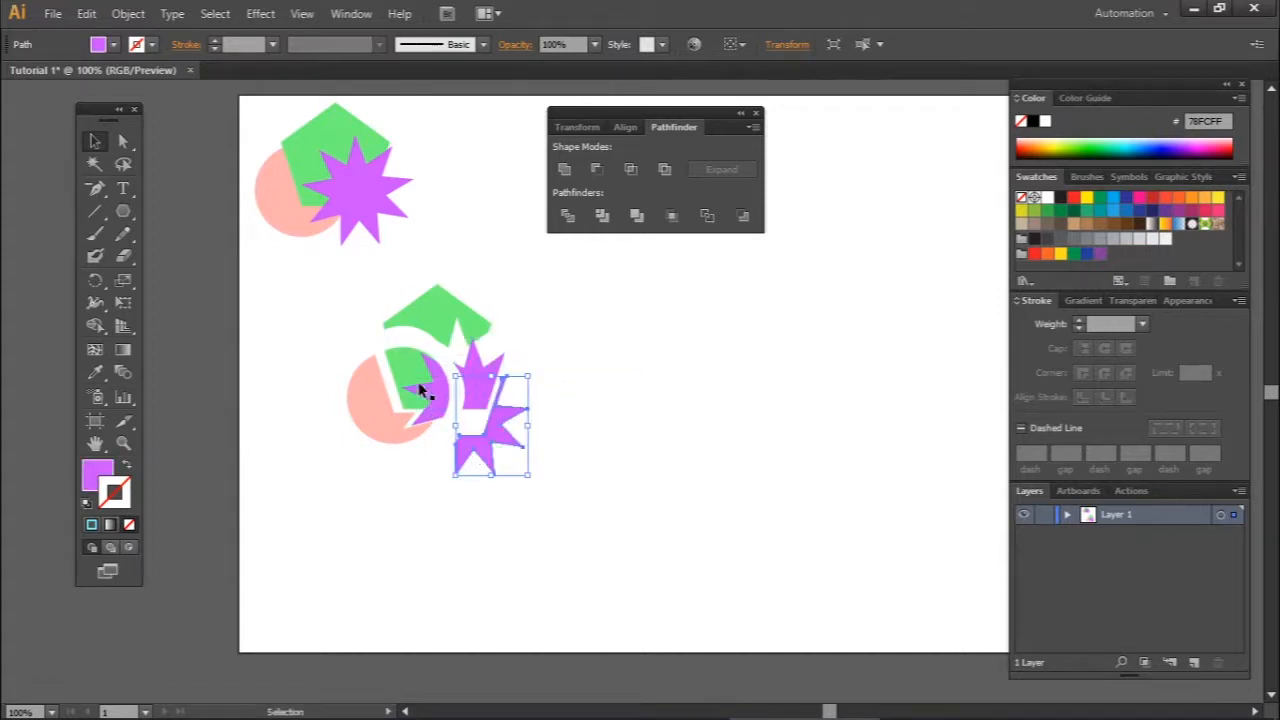
drag(408, 370, 432, 384)
click(598, 397)
click(578, 386)
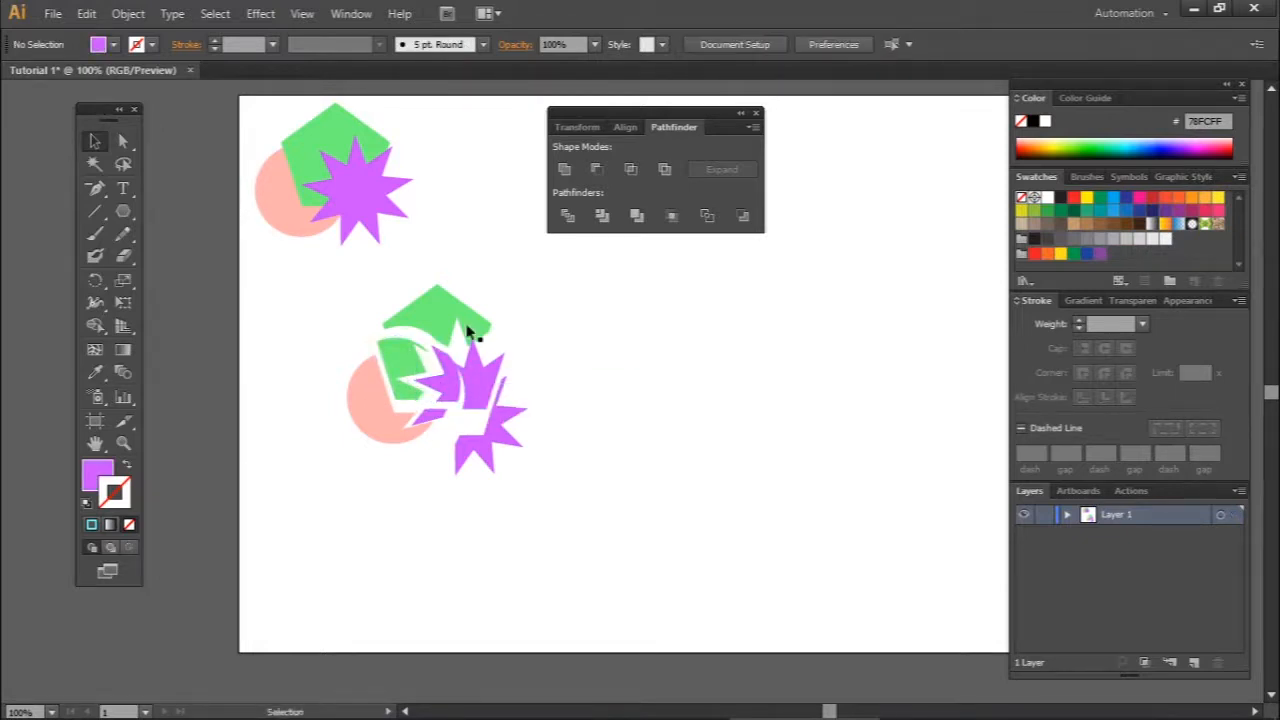
drag(458, 325, 481, 364)
drag(403, 442, 403, 443)
click(545, 430)
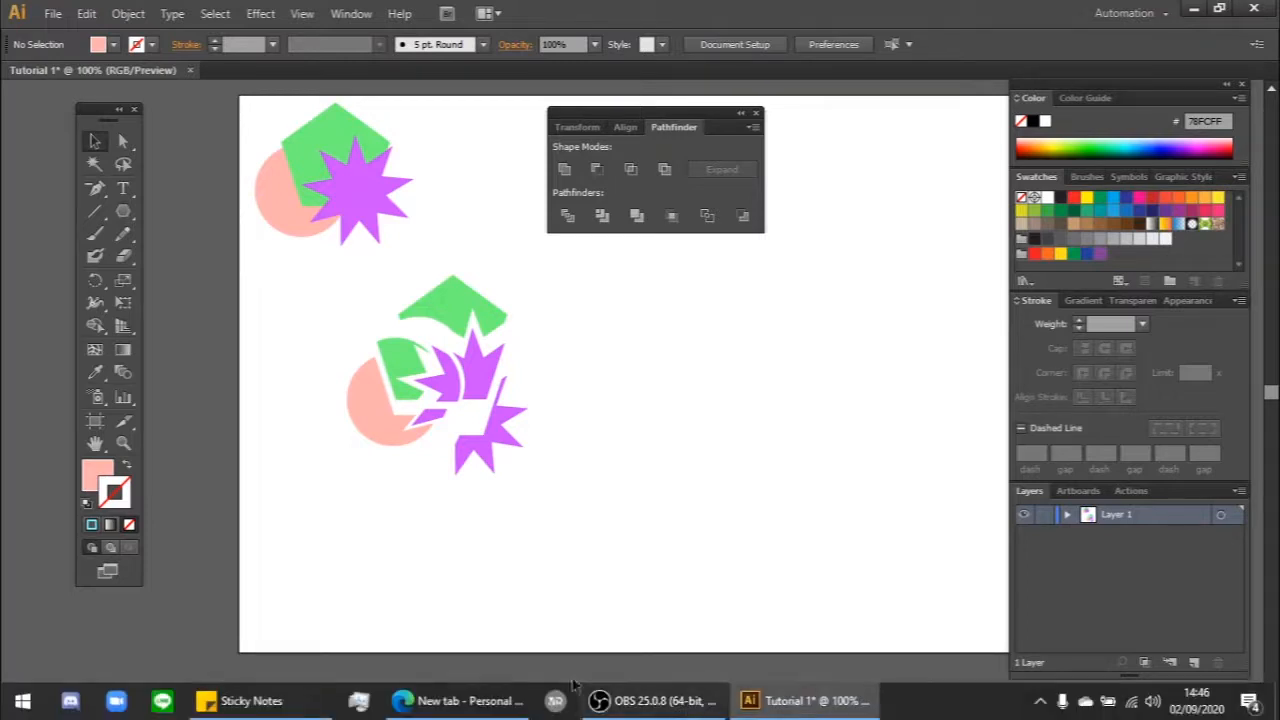
Switch to Sticky Notes and move the tutorial outline beside the artwork to review it
click(245, 705)
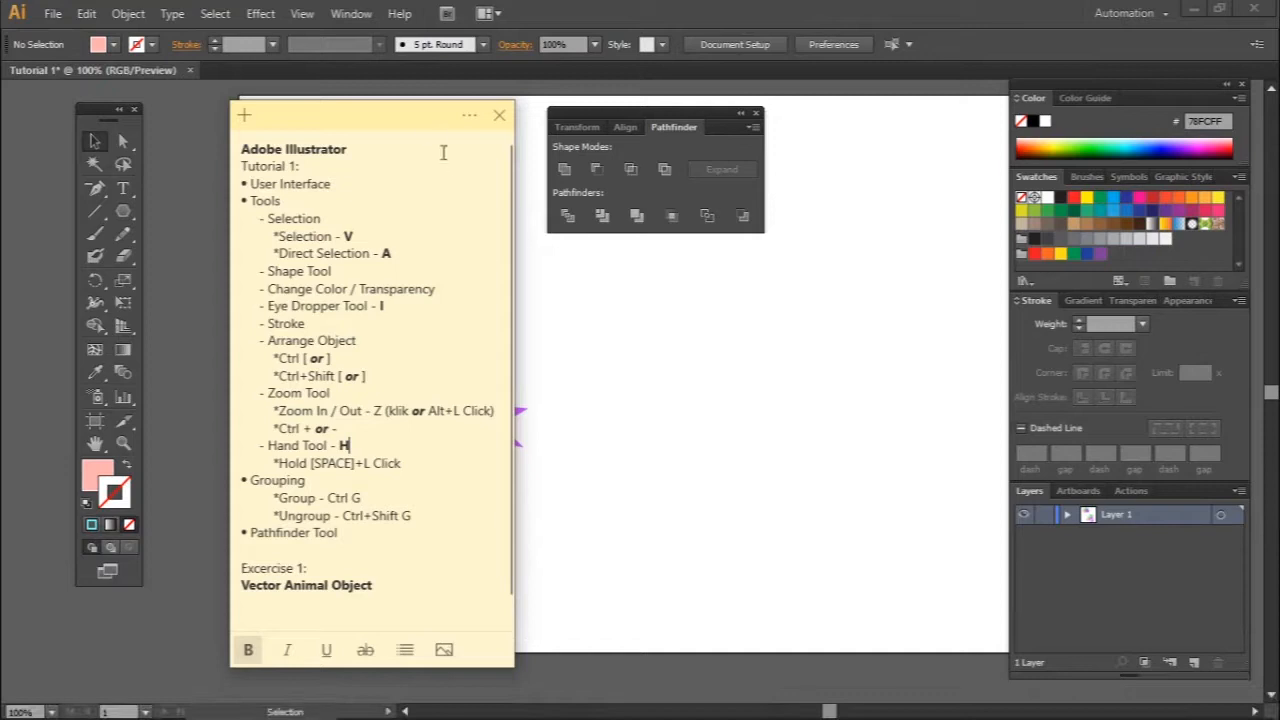
drag(429, 118, 914, 108)
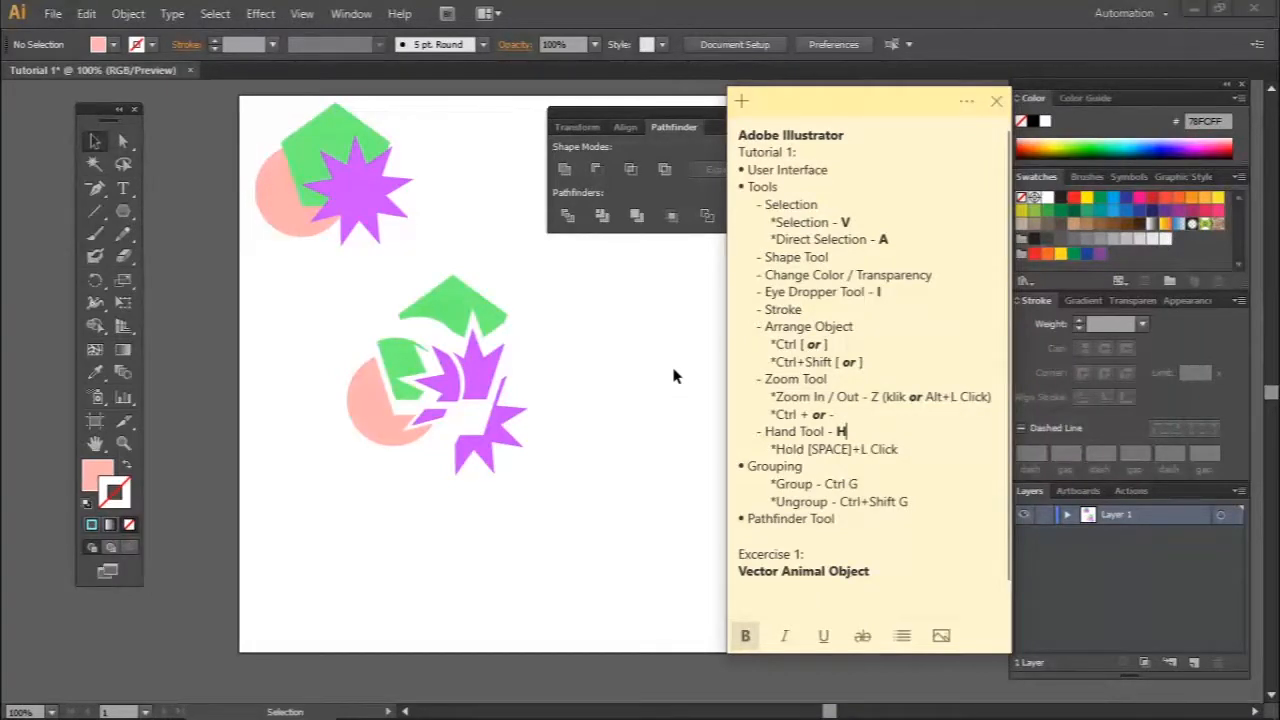
click(592, 504)
Delete all artwork from the artboard and move the Pathfinder panel out of the way
drag(245, 131, 590, 514)
key(Delete)
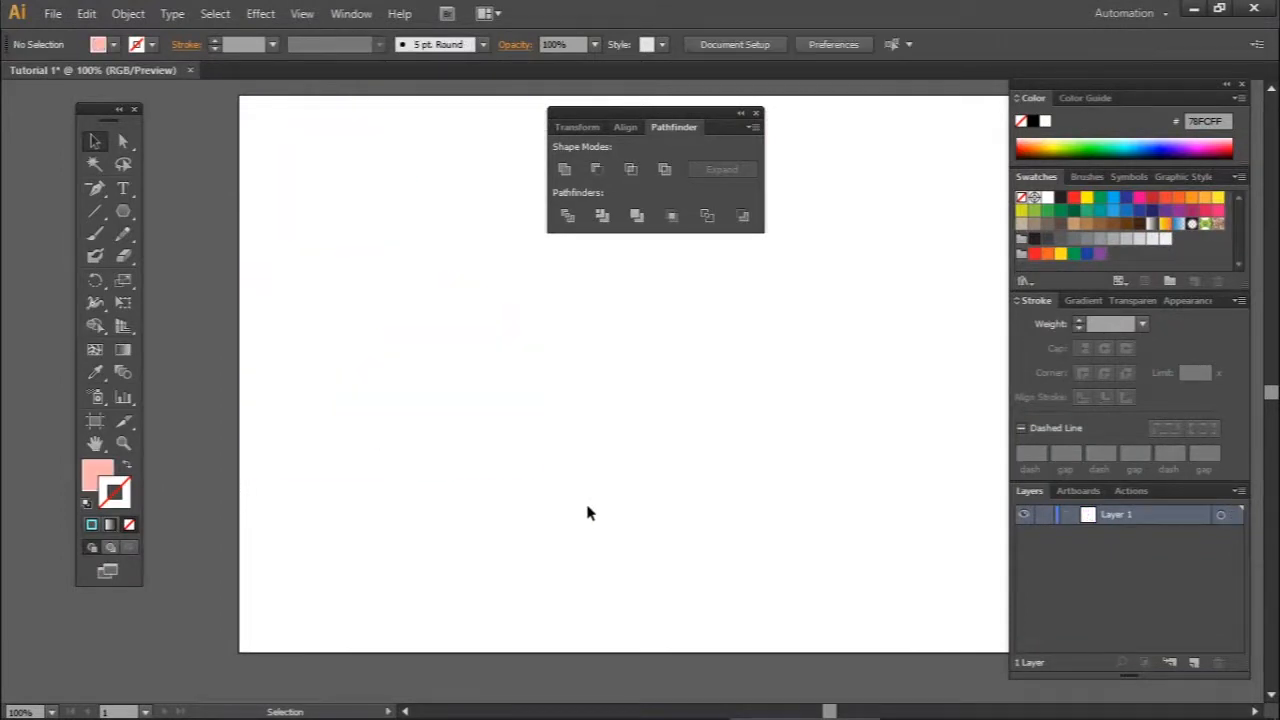
drag(622, 117, 840, 132)
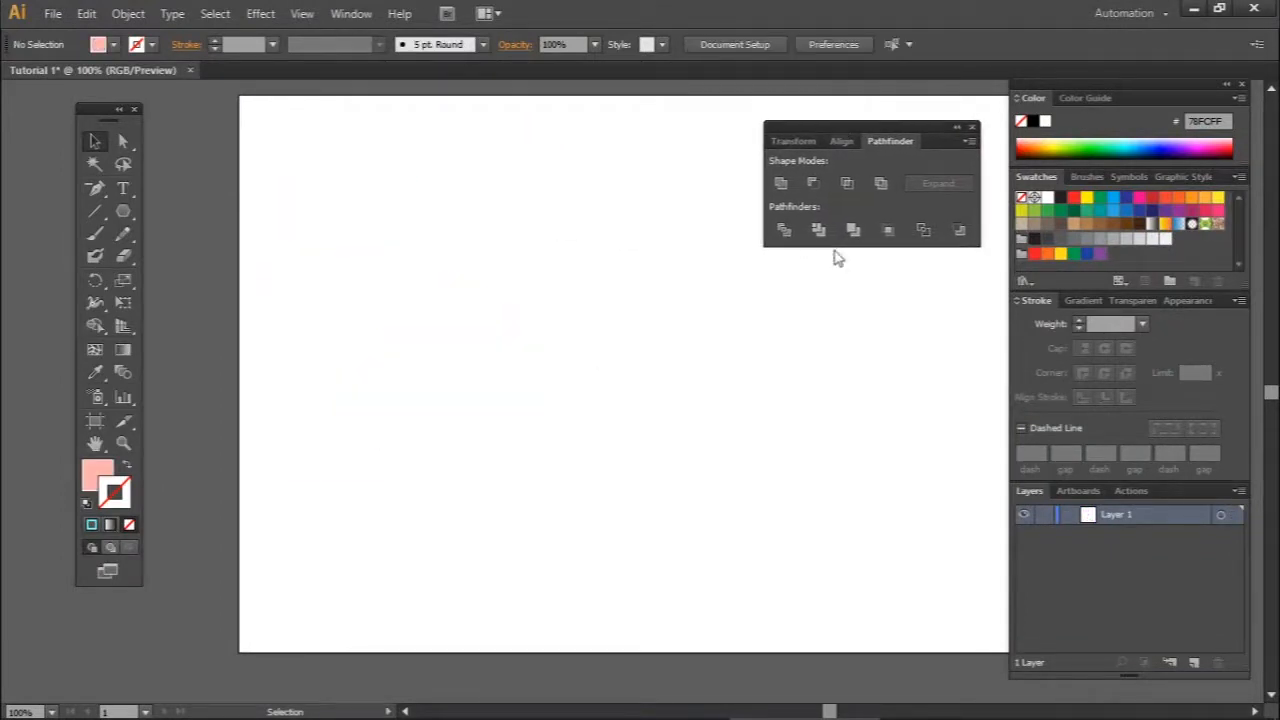
Review the topics of the tutorial outline in Sticky Notes and return to Illustrator
mouse_move(786, 715)
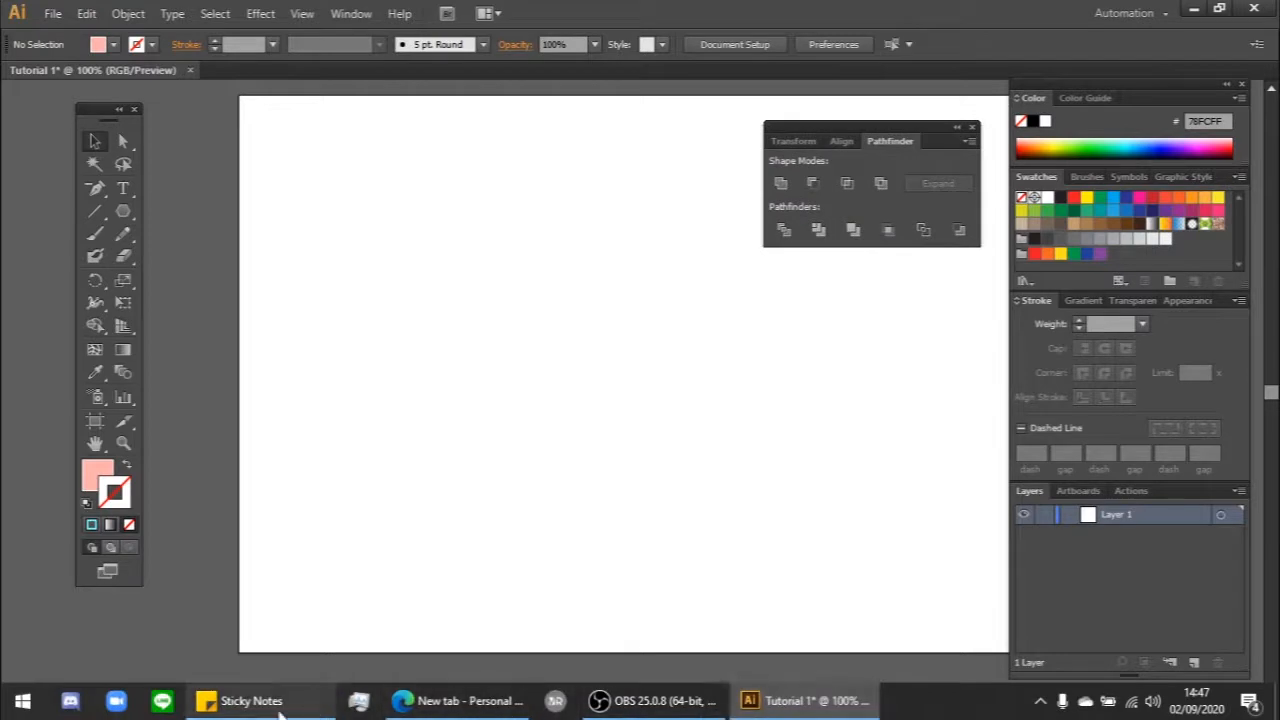
click(245, 700)
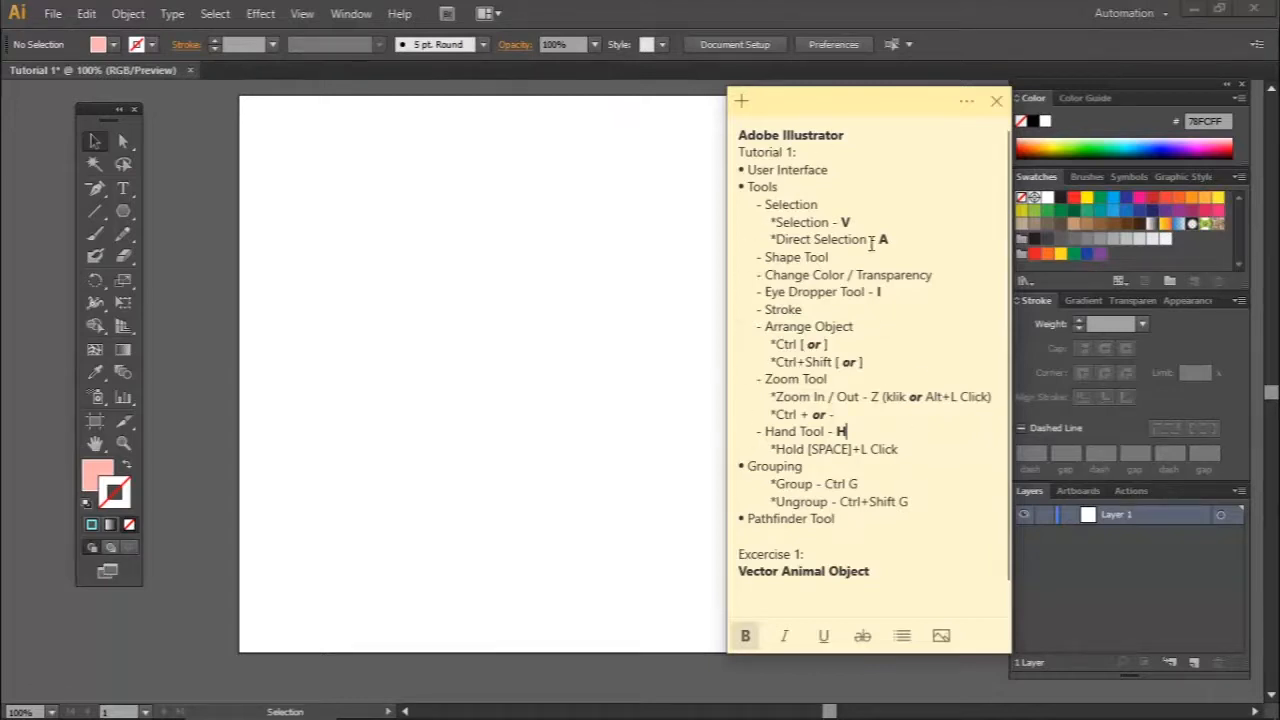
click(593, 236)
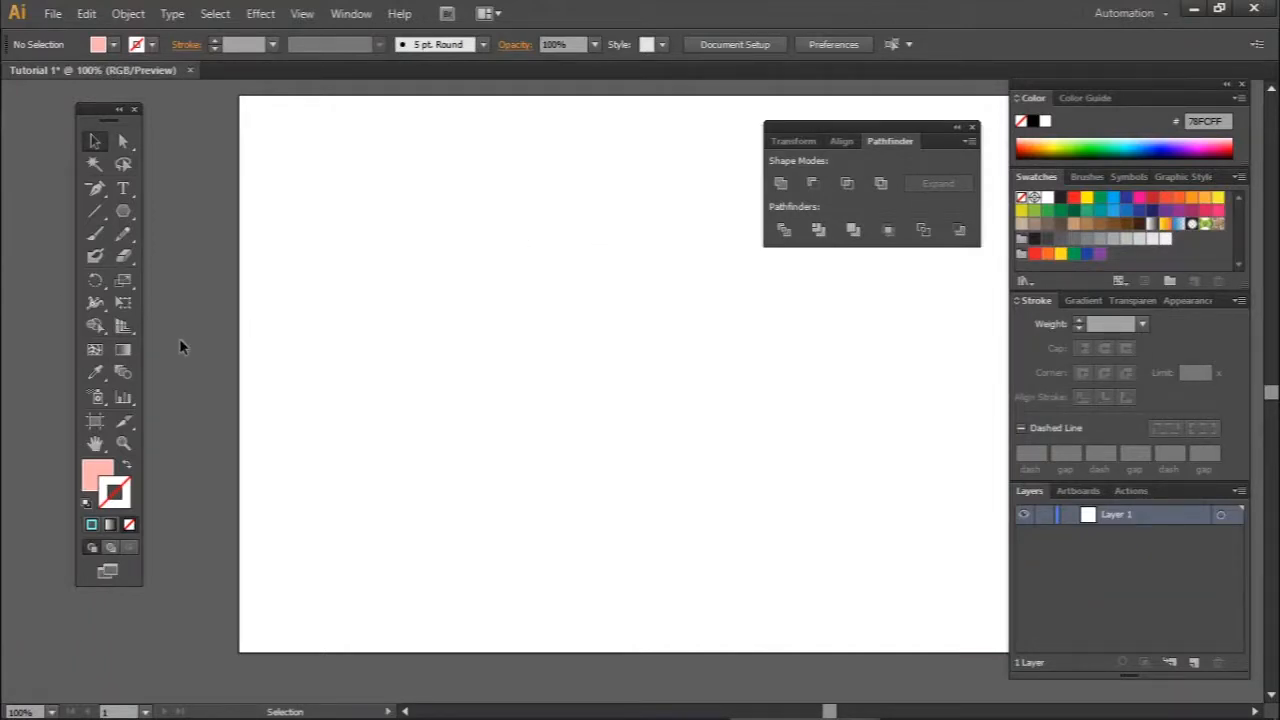
Draw a pink pentagon in the upper-left area of the artboard with the Polygon tool
click(128, 212)
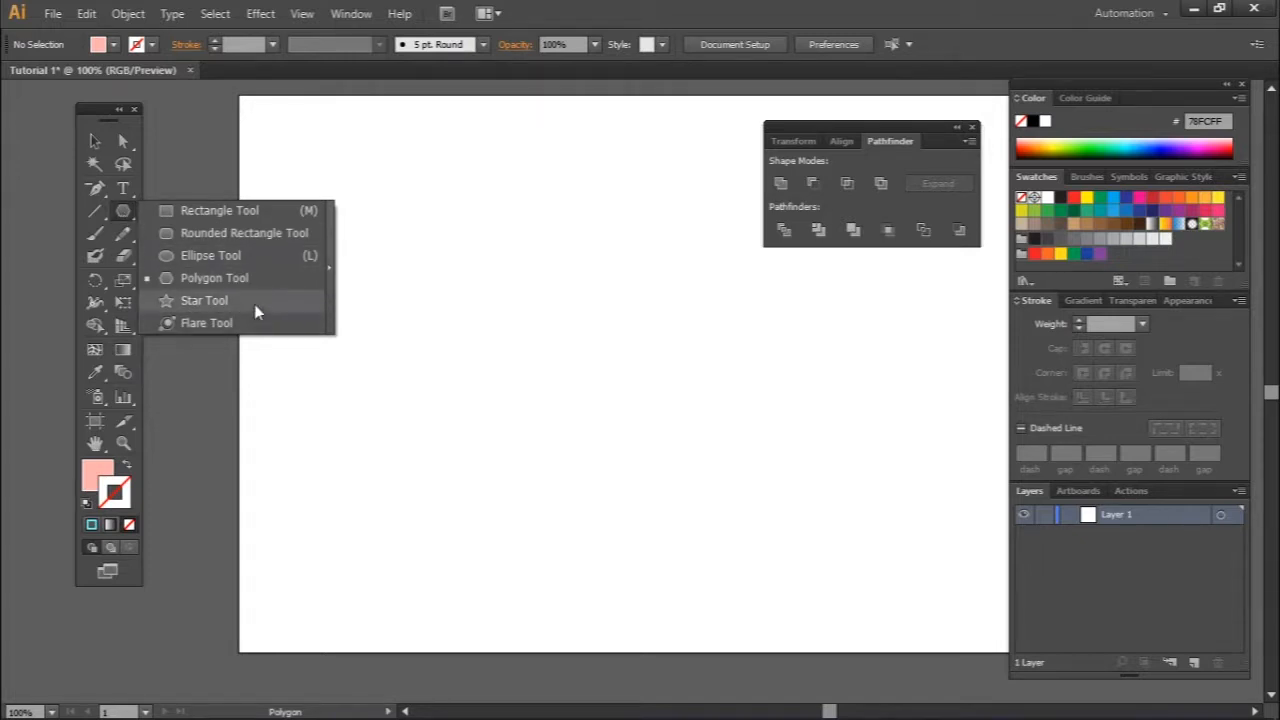
click(248, 277)
drag(406, 241, 486, 304)
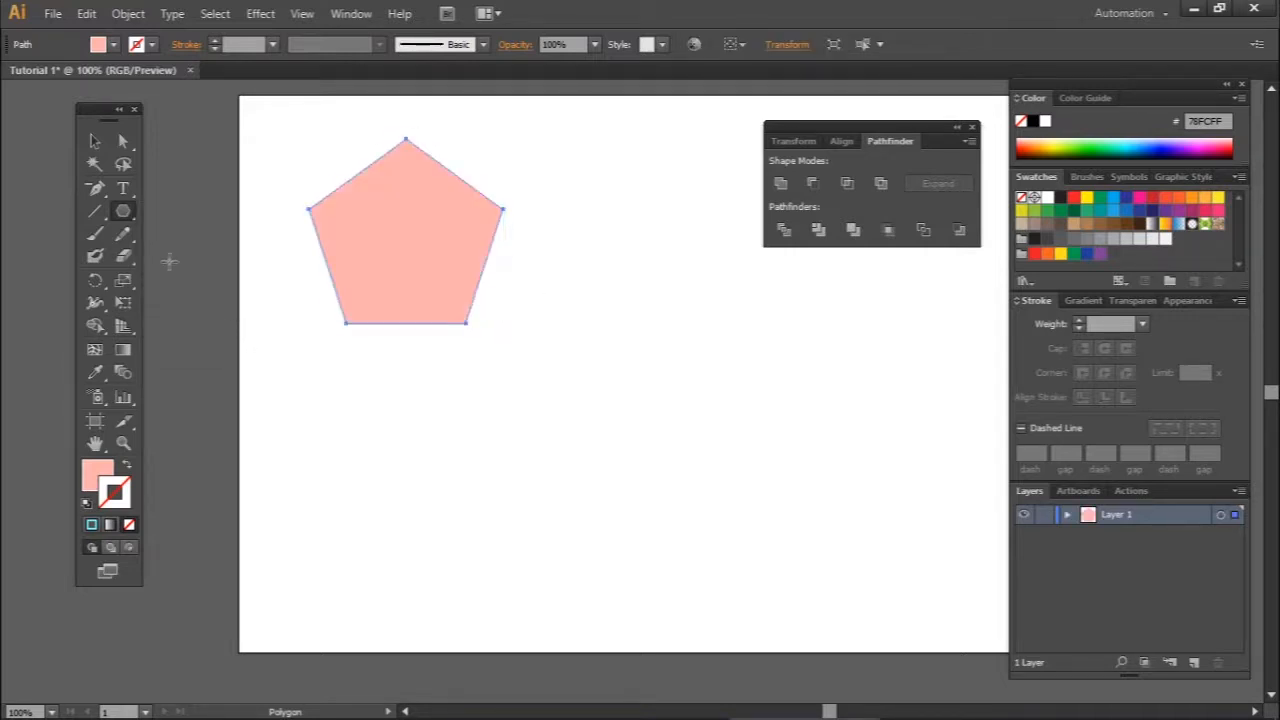
Delete the anchor point at the pentagon's right corner using Direct Selection
click(95, 141)
click(122, 141)
drag(585, 186, 489, 243)
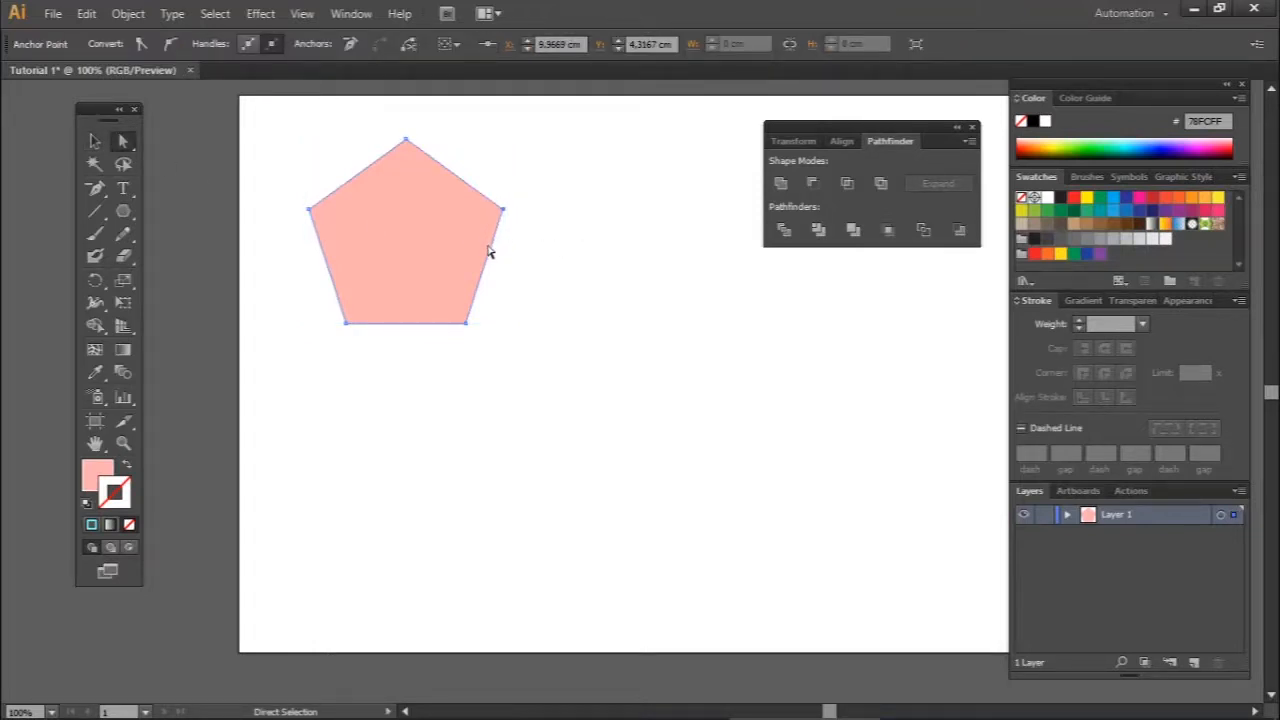
key(Delete)
click(571, 305)
Move the four-cornered shape down and place a duplicate of it to its right
click(390, 267)
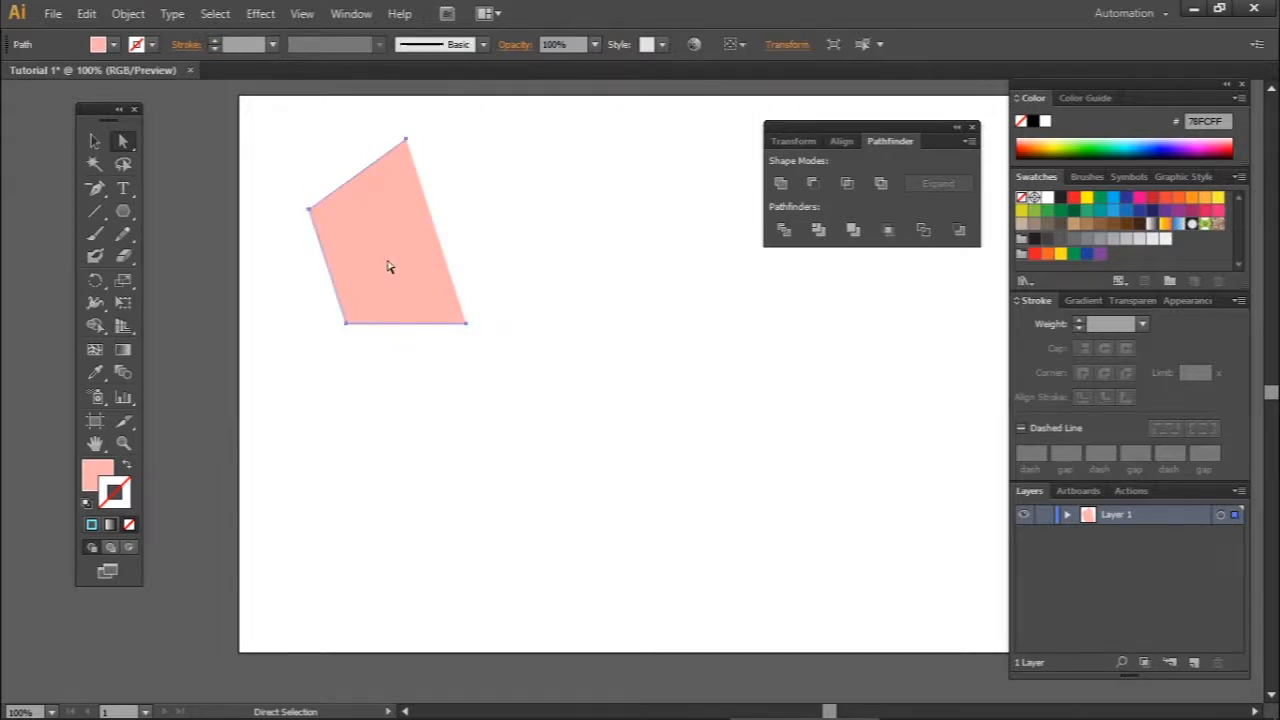
drag(393, 283, 578, 336)
click(95, 141)
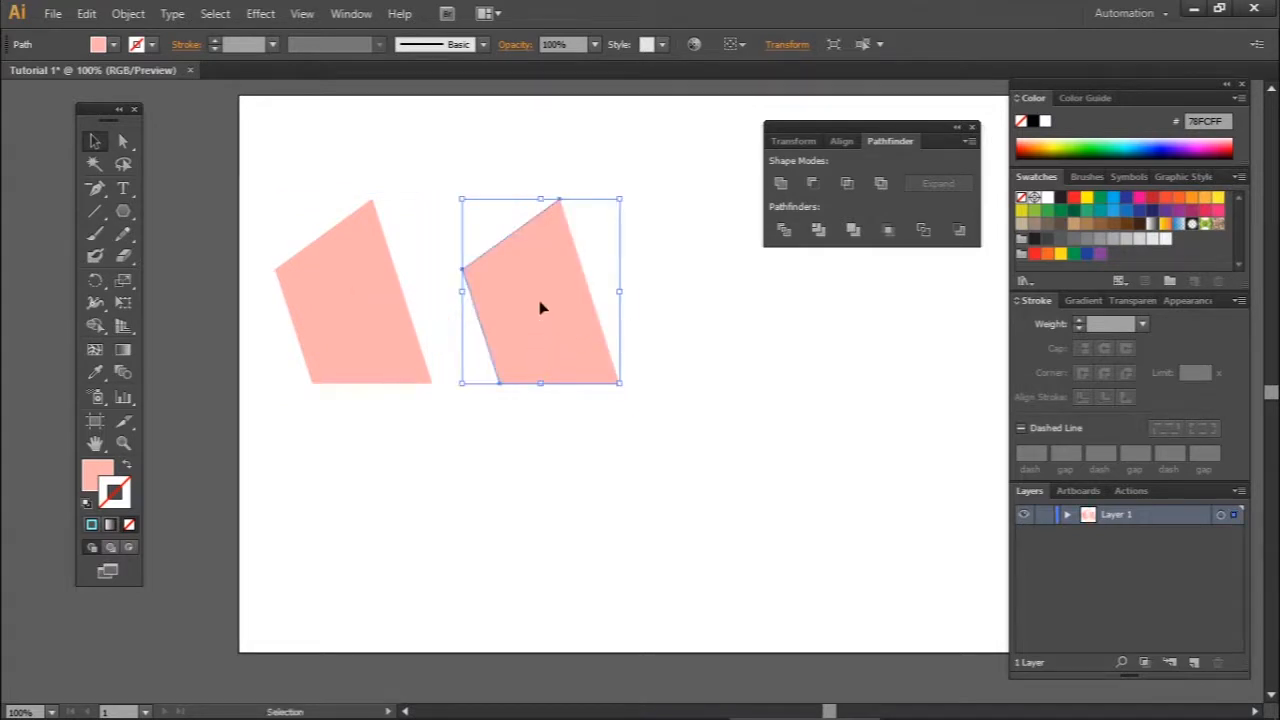
Reflect the duplicate about the vertical axis, comparing it with the horizontal axis in the preview
right_click(541, 292)
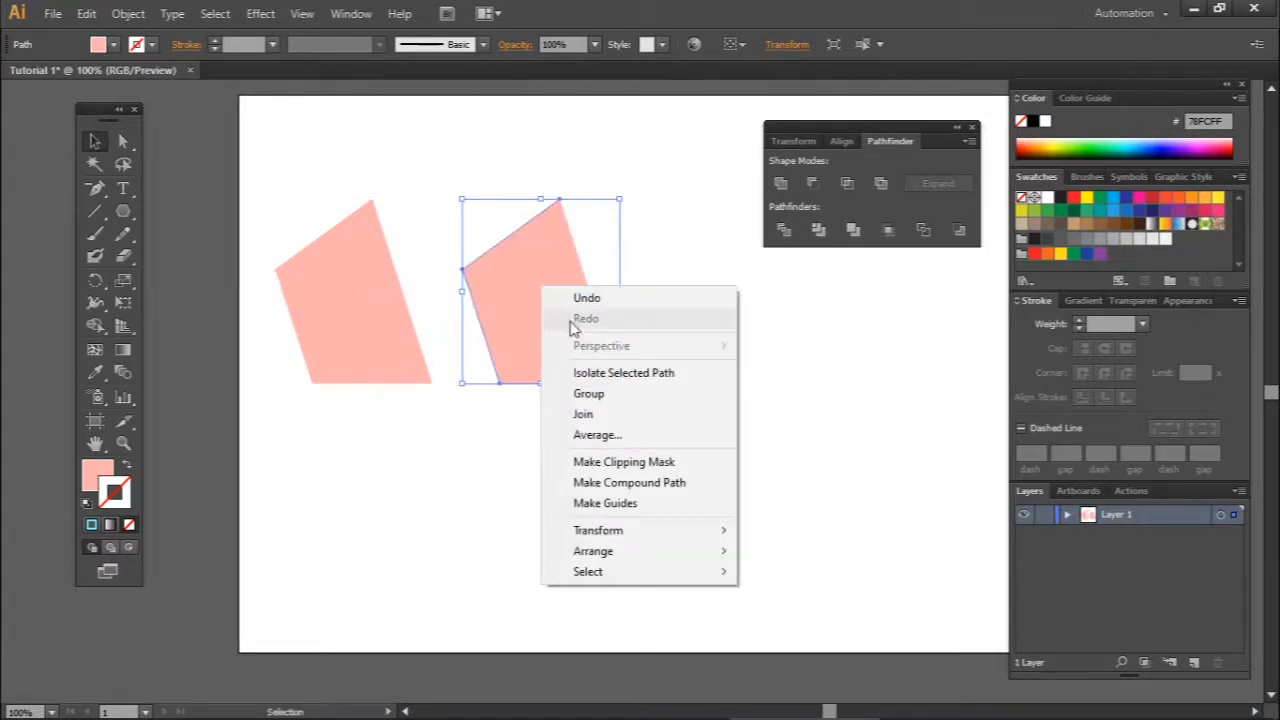
mouse_move(674, 540)
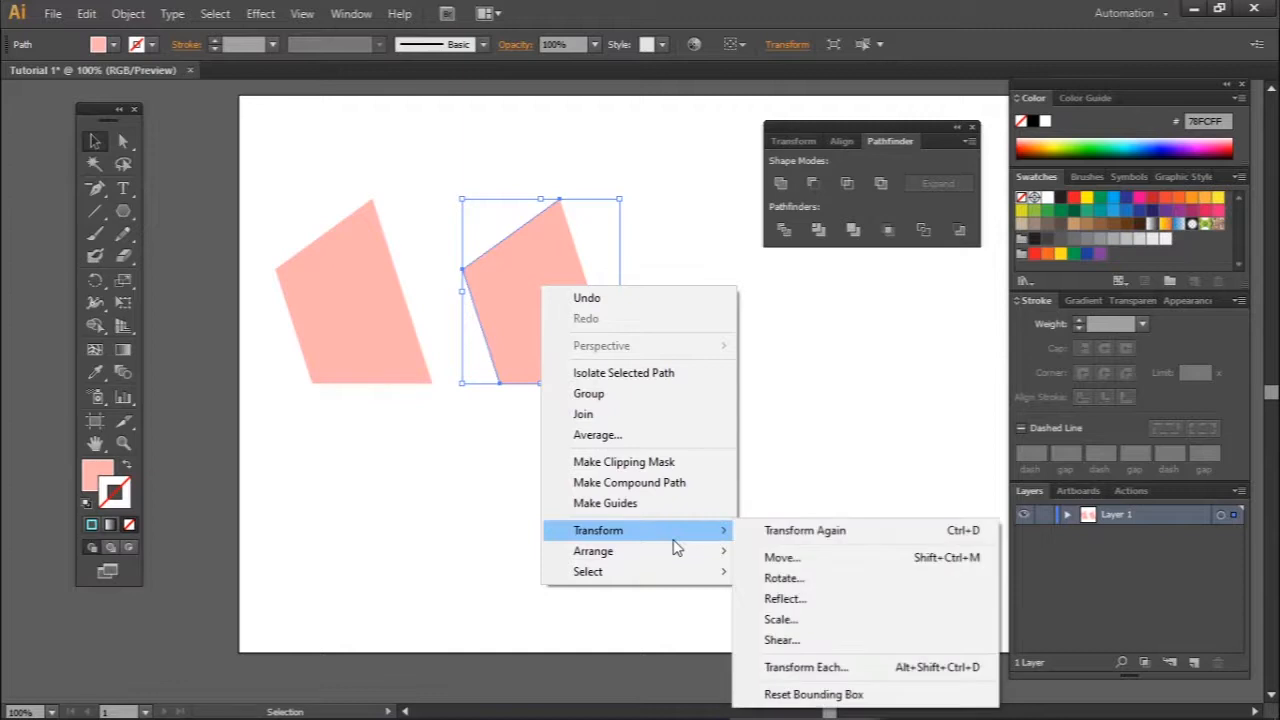
click(800, 599)
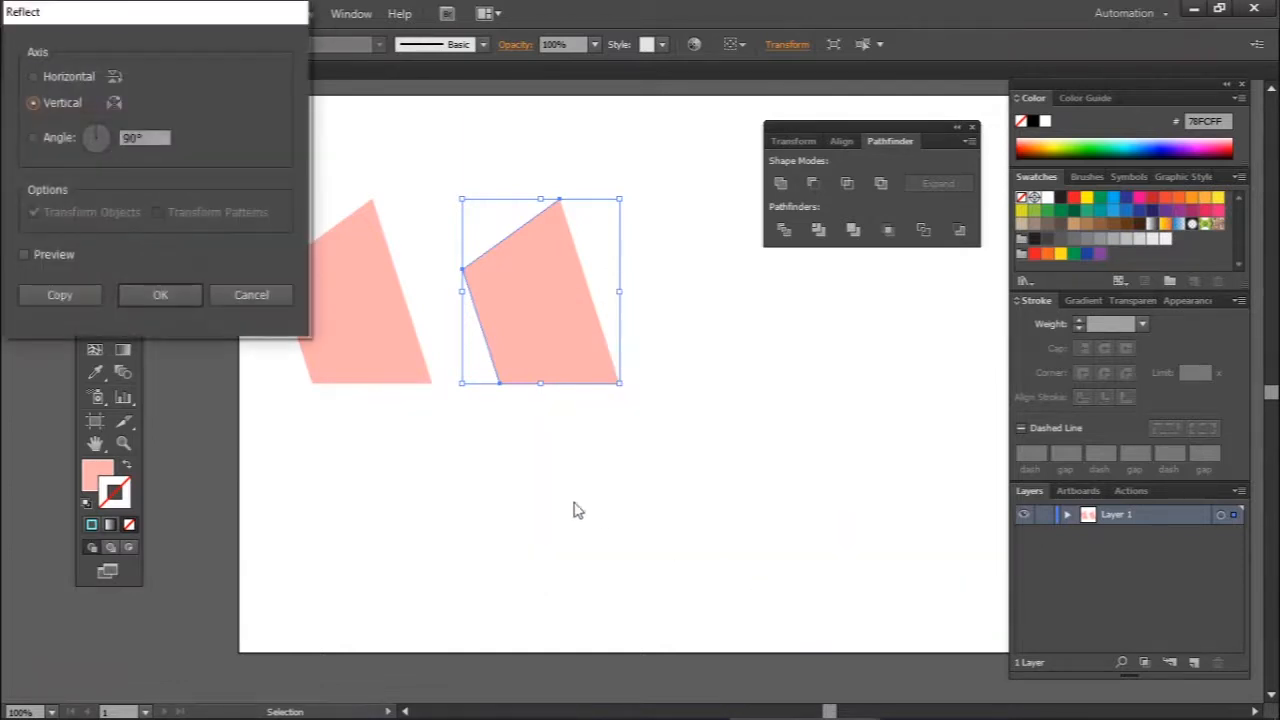
drag(176, 18, 895, 288)
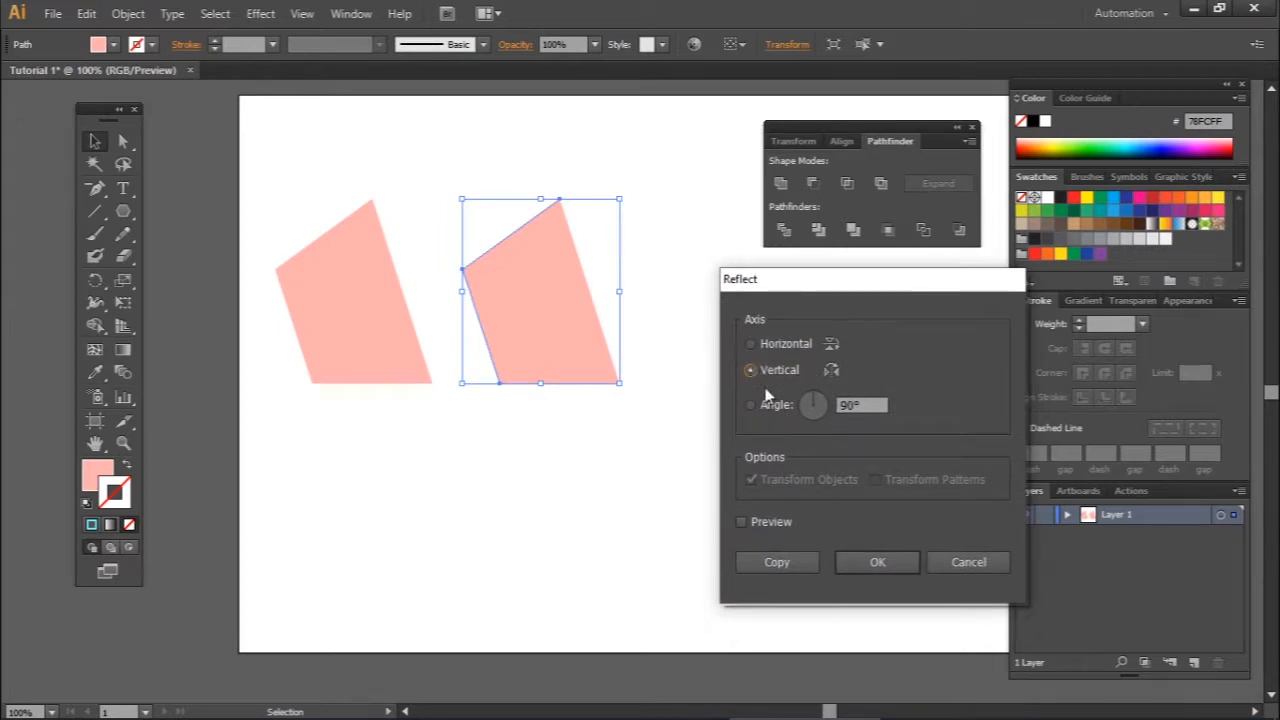
click(742, 522)
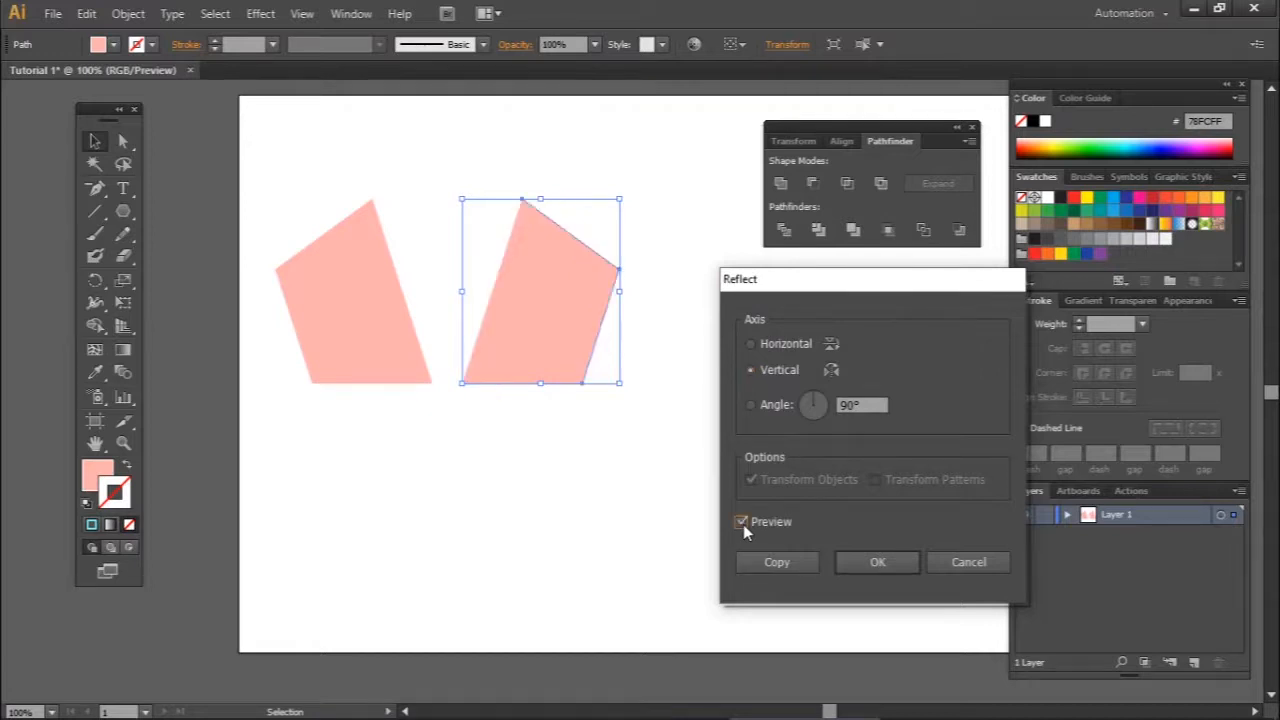
click(751, 345)
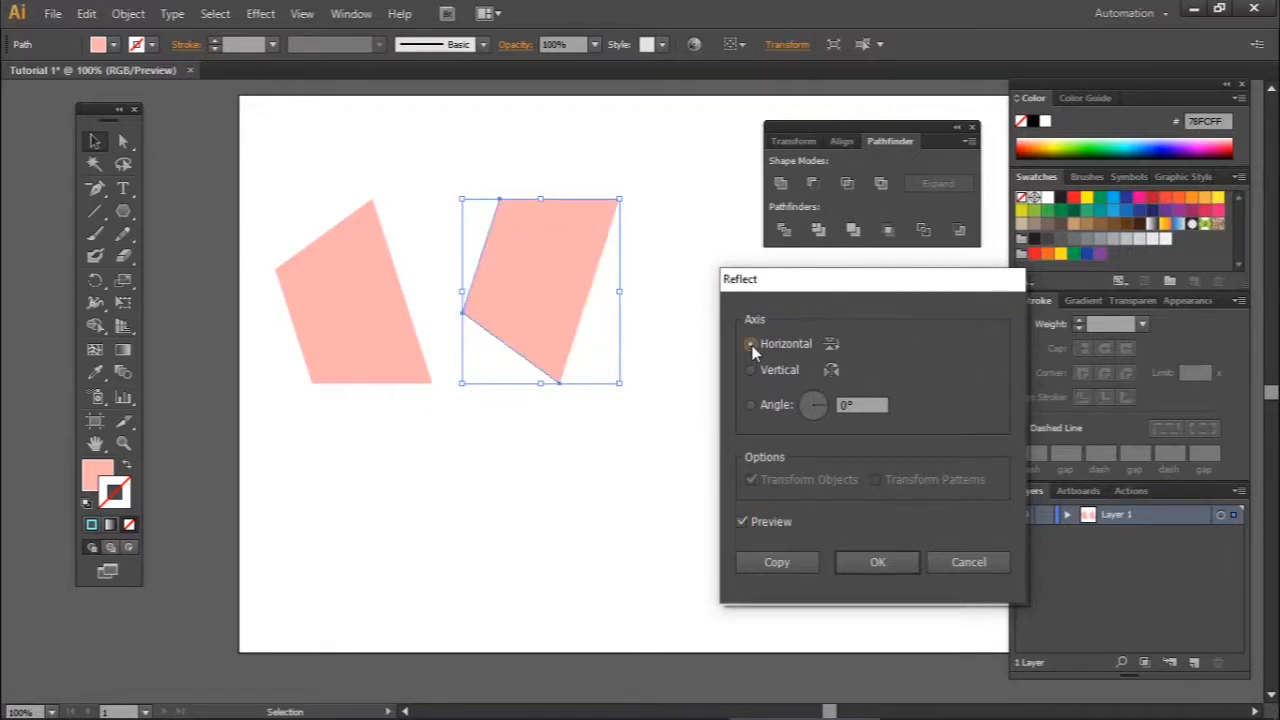
click(750, 370)
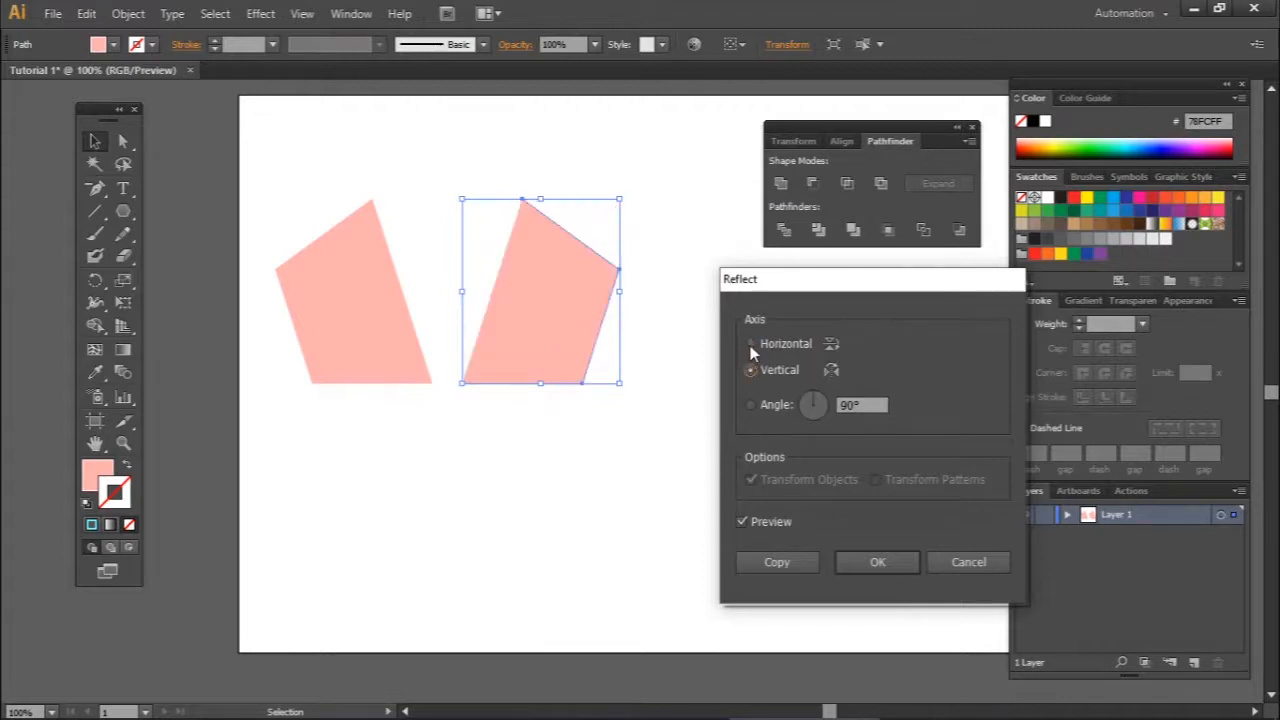
click(750, 344)
click(750, 370)
click(750, 344)
click(751, 371)
click(877, 562)
Select the original and the reflected shape in turn to compare their orientation
click(691, 423)
click(350, 291)
click(537, 326)
click(408, 331)
click(494, 326)
click(506, 335)
click(376, 331)
click(498, 334)
click(371, 331)
click(520, 337)
click(343, 306)
mouse_move(697, 714)
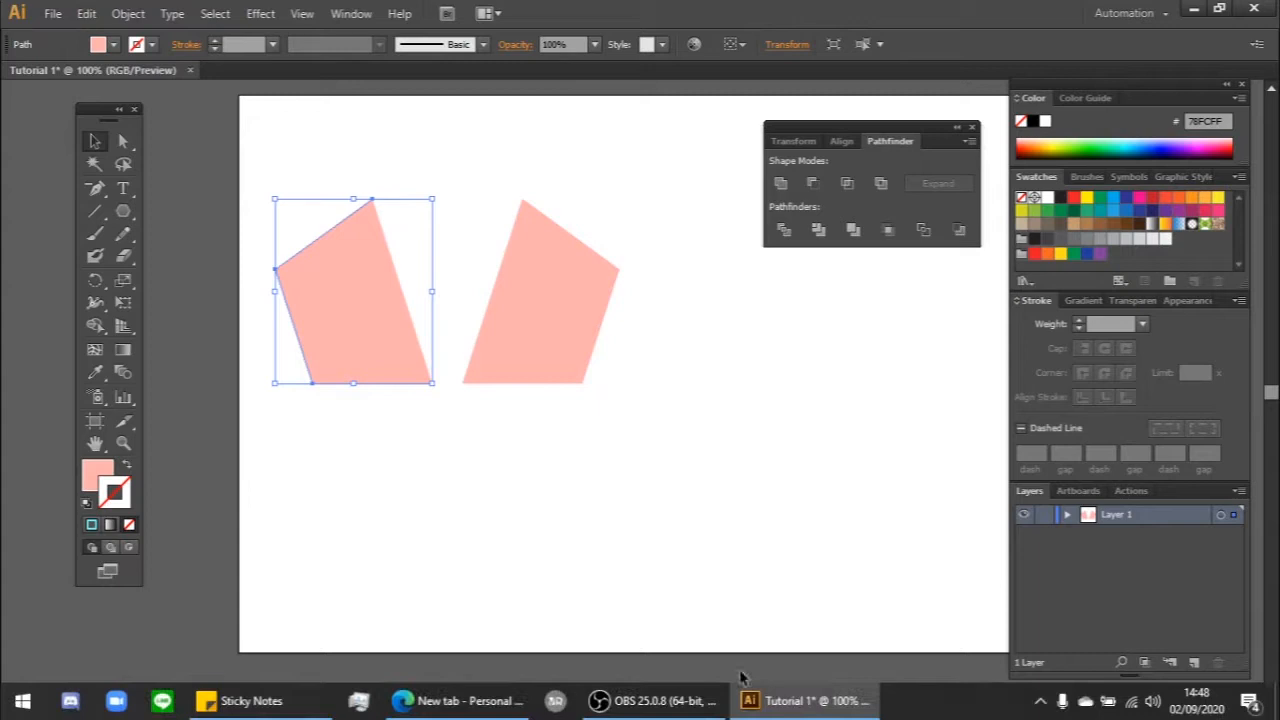
Check the exercise title in the sticky notes and delete both four-cornered pink shapes from the artboard
click(255, 700)
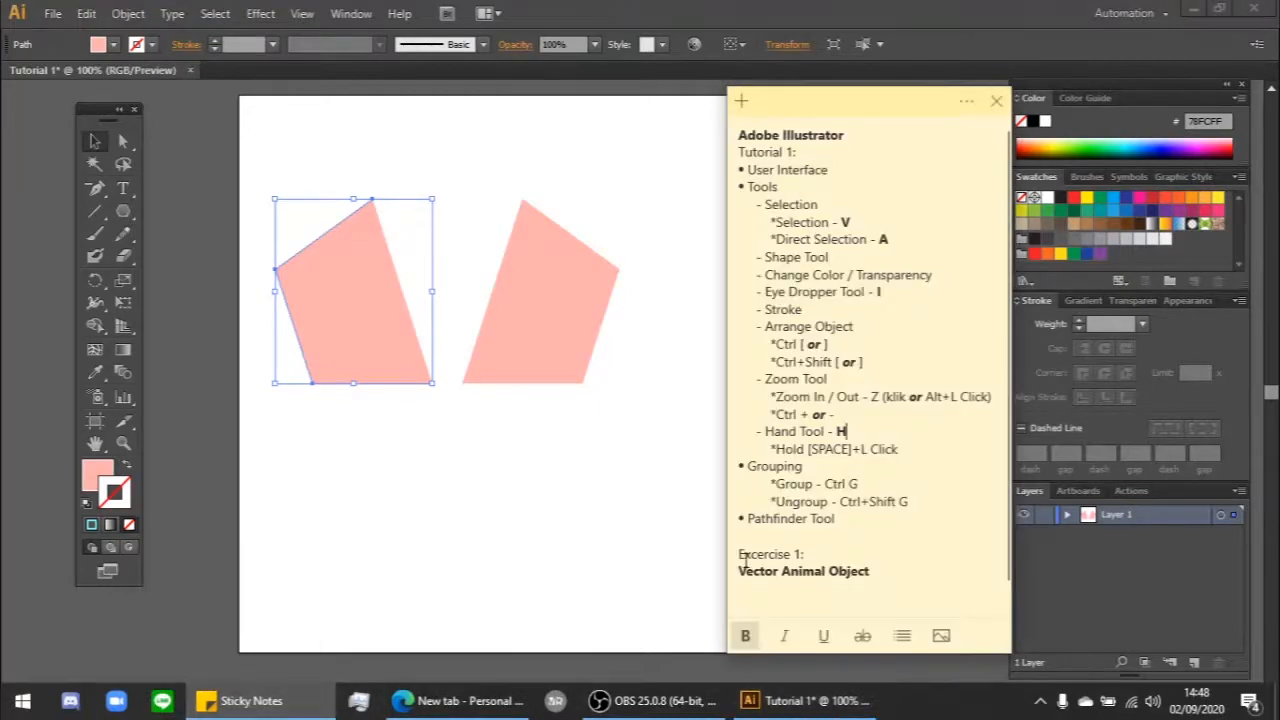
click(600, 510)
drag(550, 432, 322, 248)
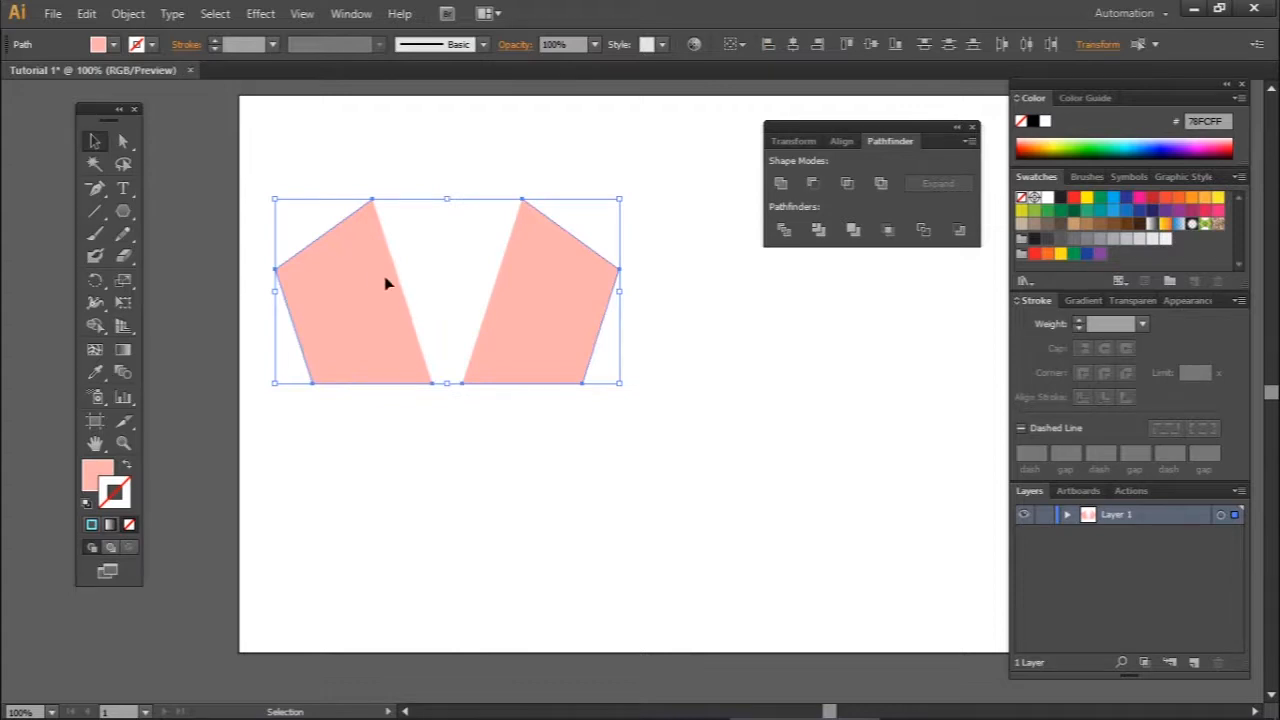
key(Delete)
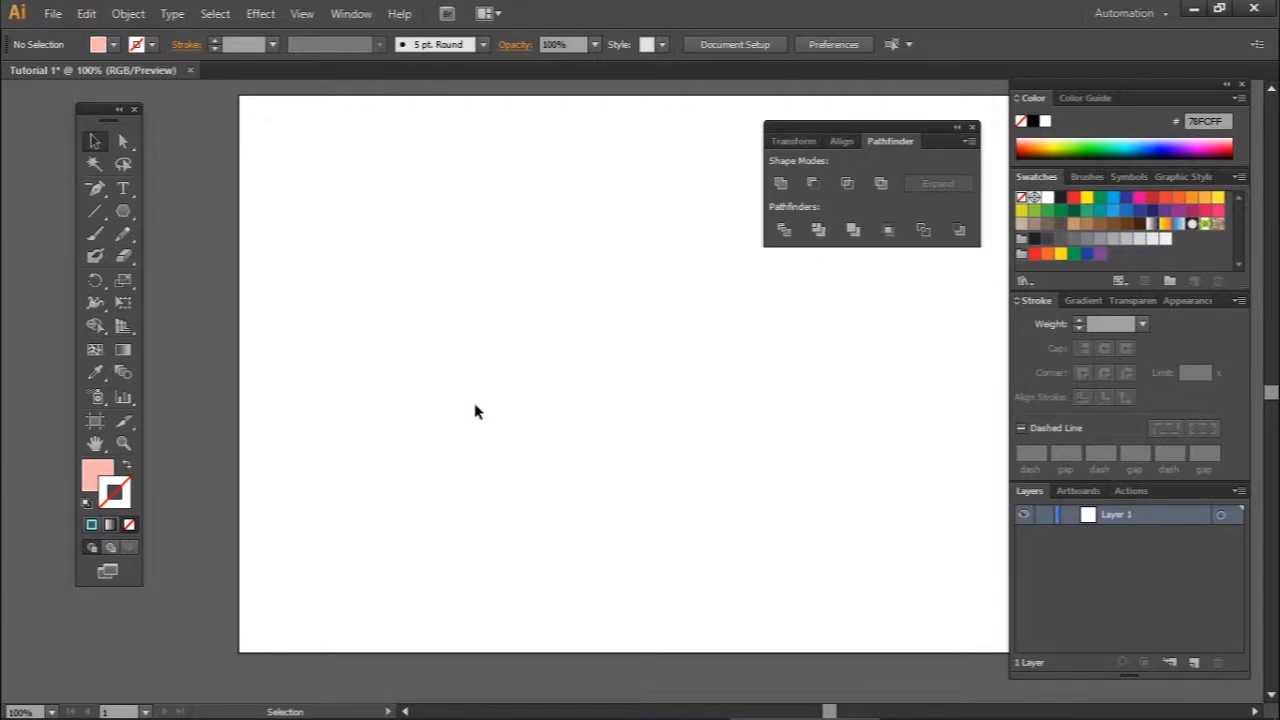
Draw a tall, narrow pink ellipse in the upper-left part of the empty artboard with the Ellipse tool
click(124, 213)
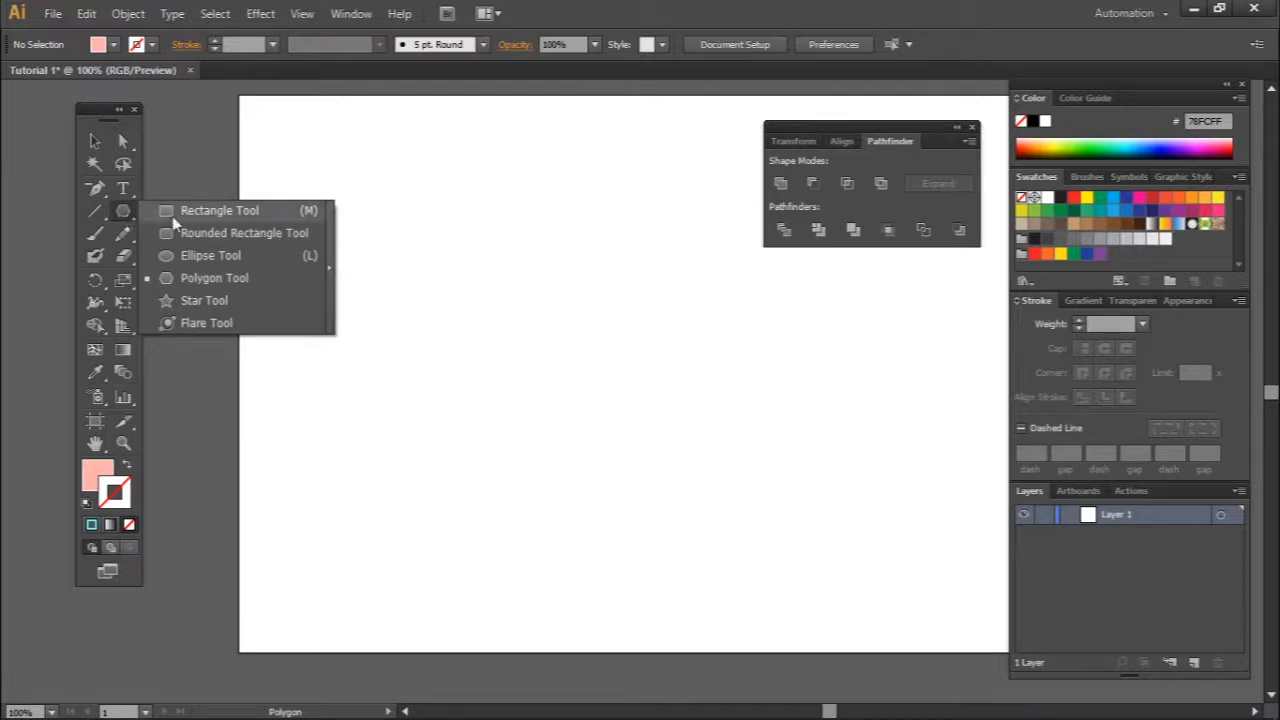
click(224, 255)
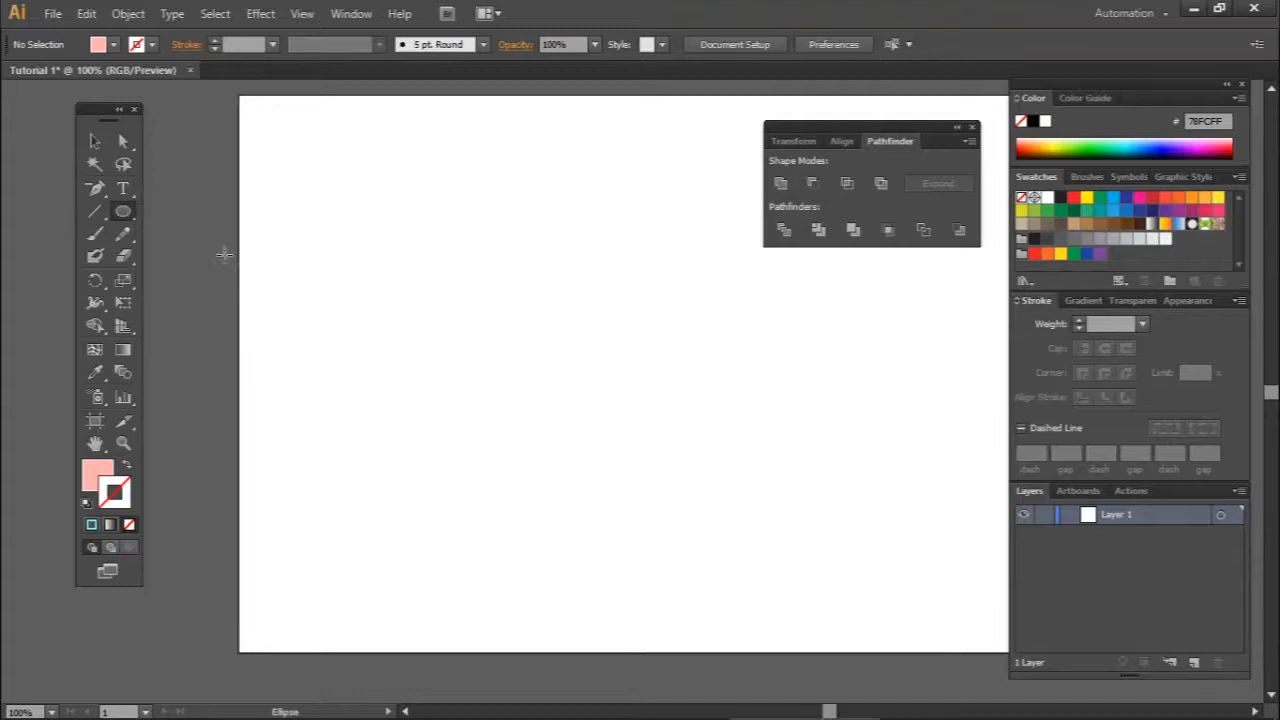
drag(377, 188, 432, 356)
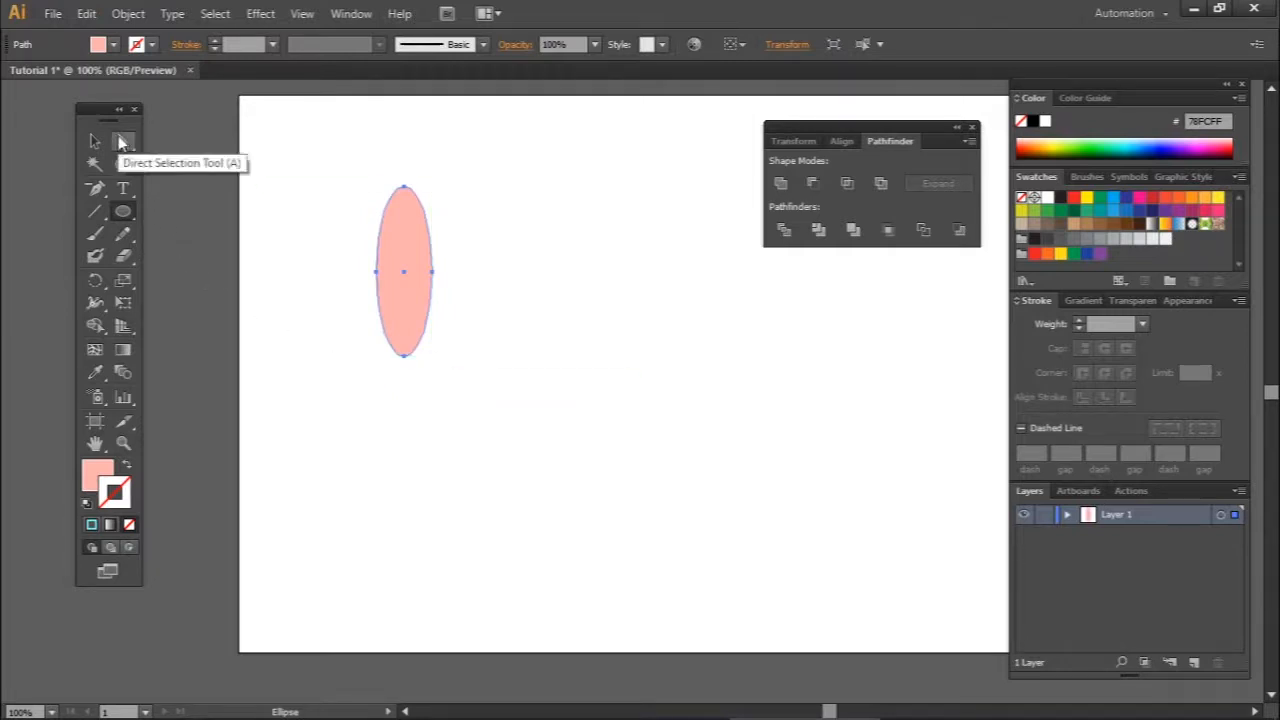
Raise the ellipse's two side anchor points to taper its lower end, and shift the shape slightly up and right
click(121, 146)
drag(346, 258, 478, 290)
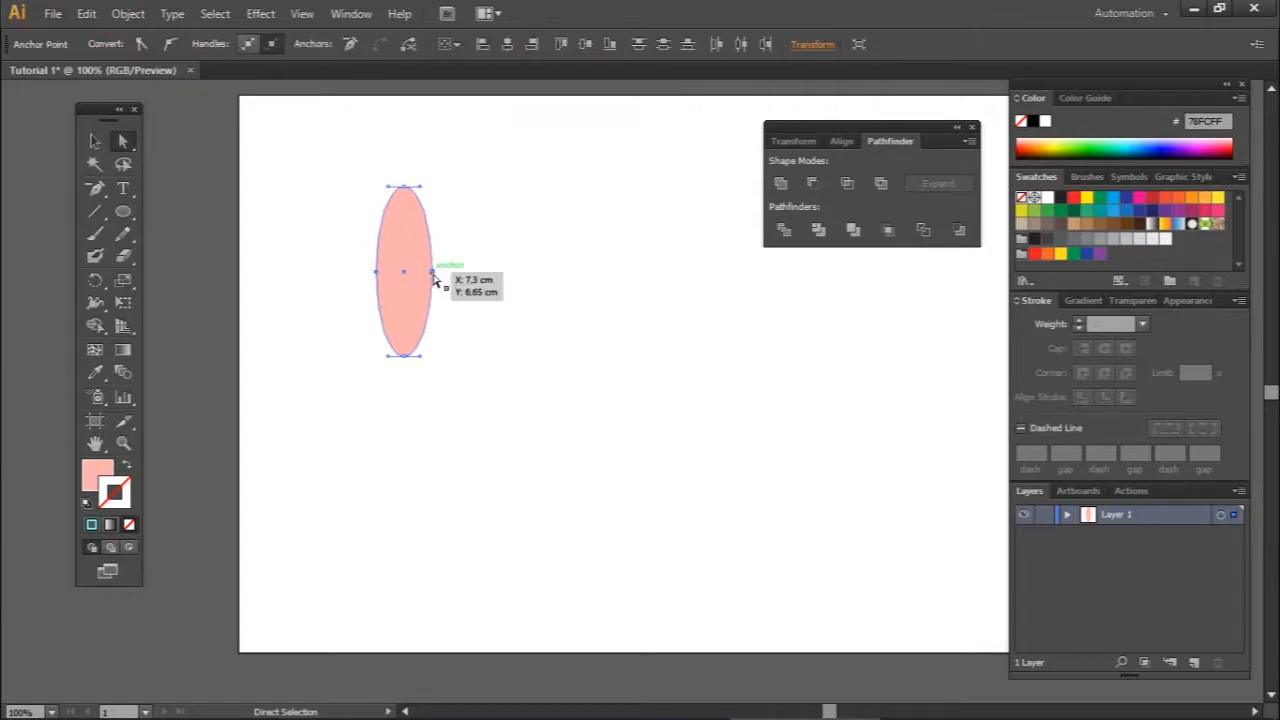
drag(432, 274, 432, 249)
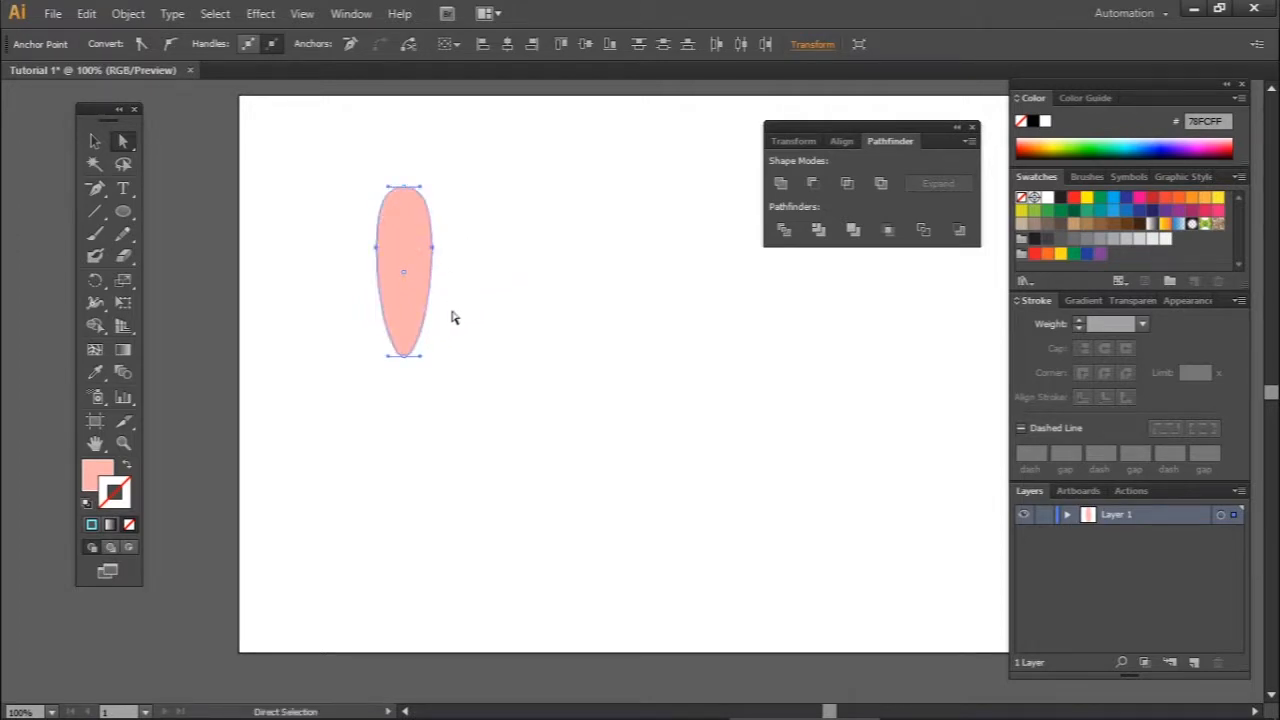
click(95, 143)
click(600, 366)
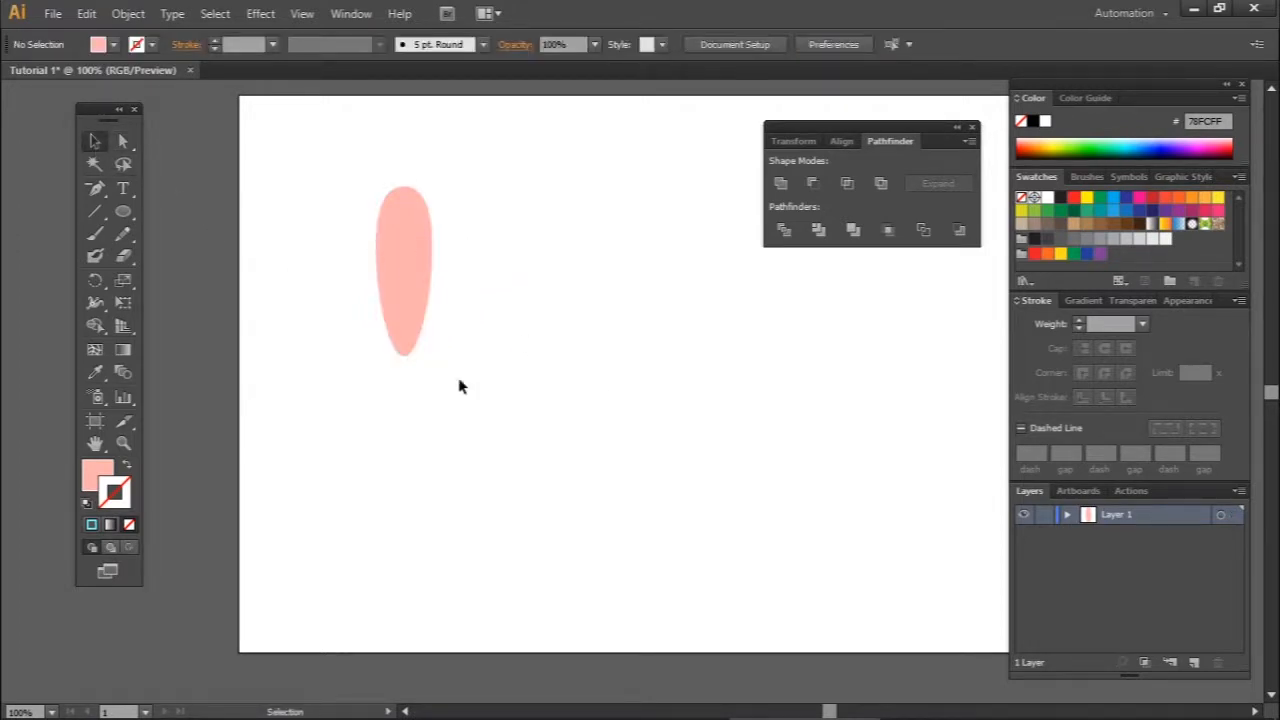
drag(408, 310, 445, 294)
click(627, 370)
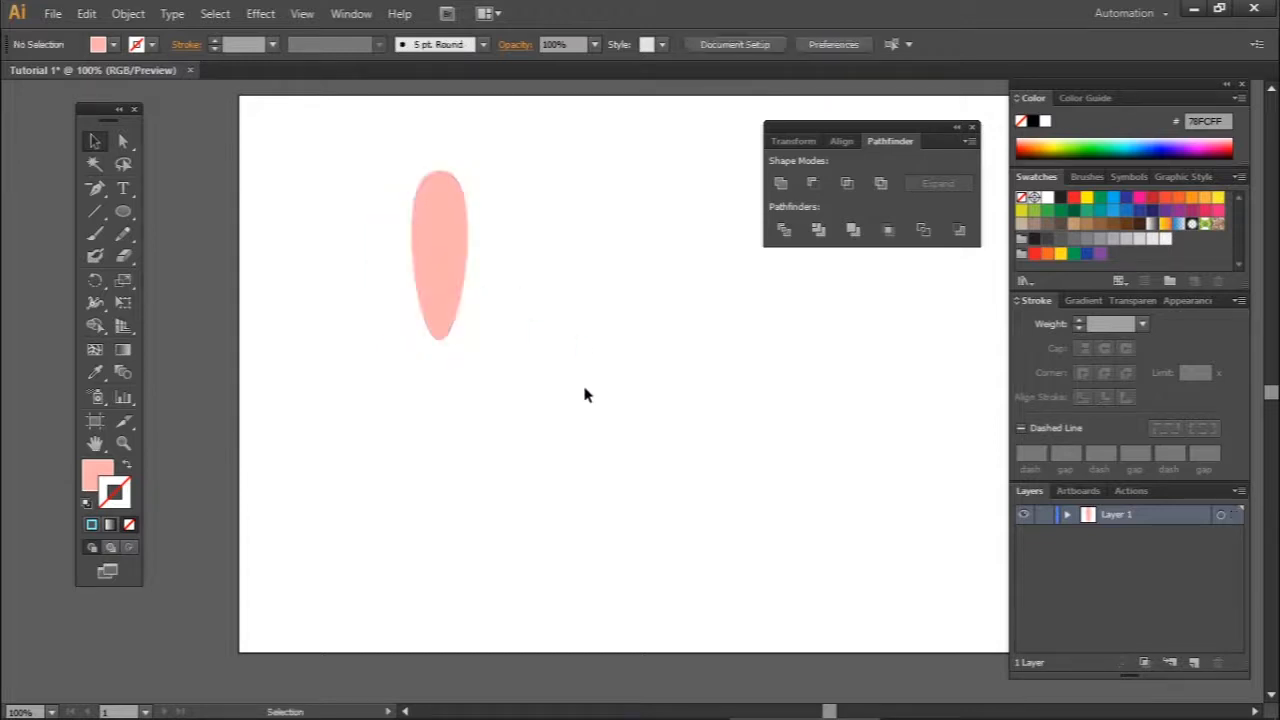
Place a duplicate of the tapered pink shape to its right
click(455, 275)
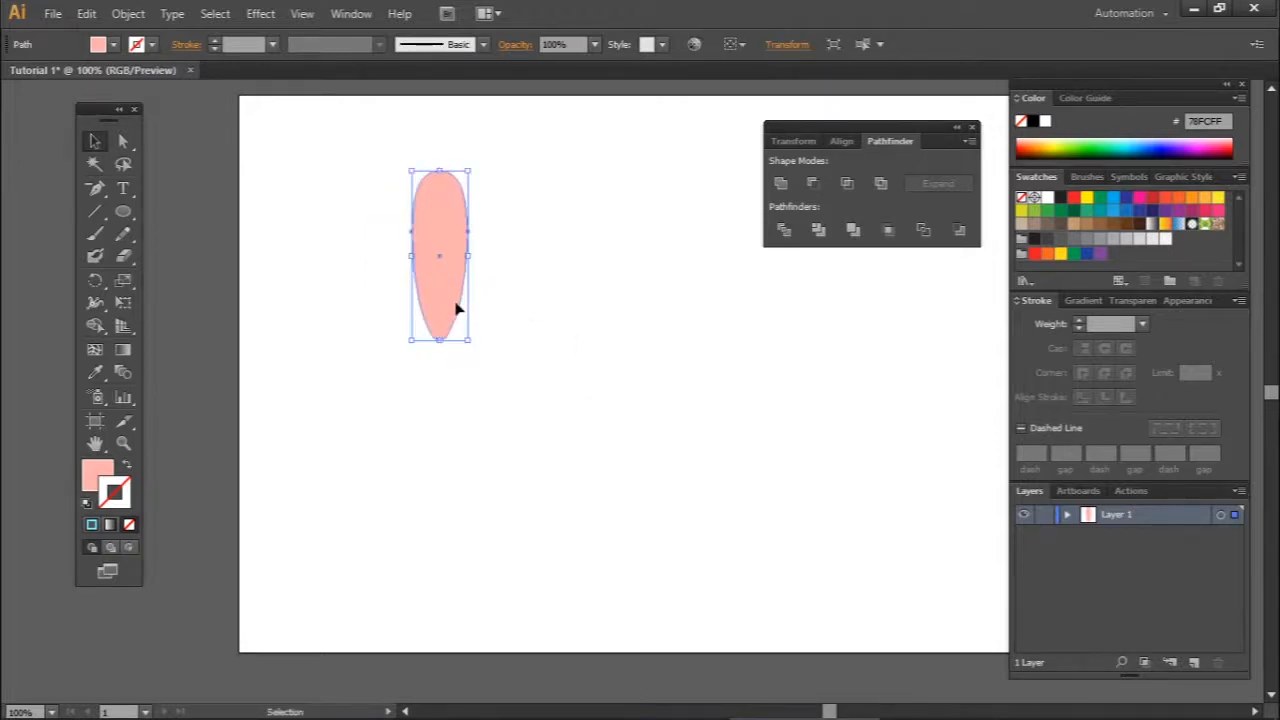
drag(453, 302, 557, 316)
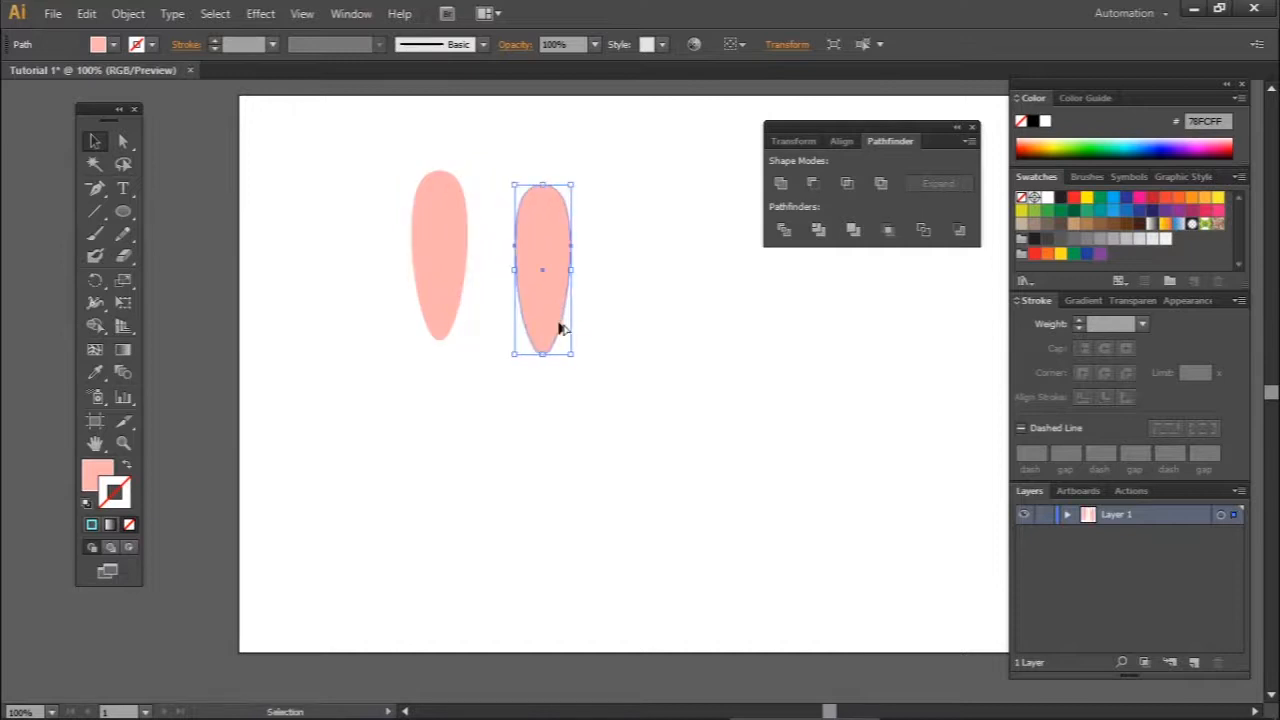
click(646, 417)
Give the duplicate the default white fill and black stroke, with a stroke weight of 3 pt
click(560, 338)
click(548, 440)
click(553, 340)
click(88, 506)
click(543, 446)
click(558, 328)
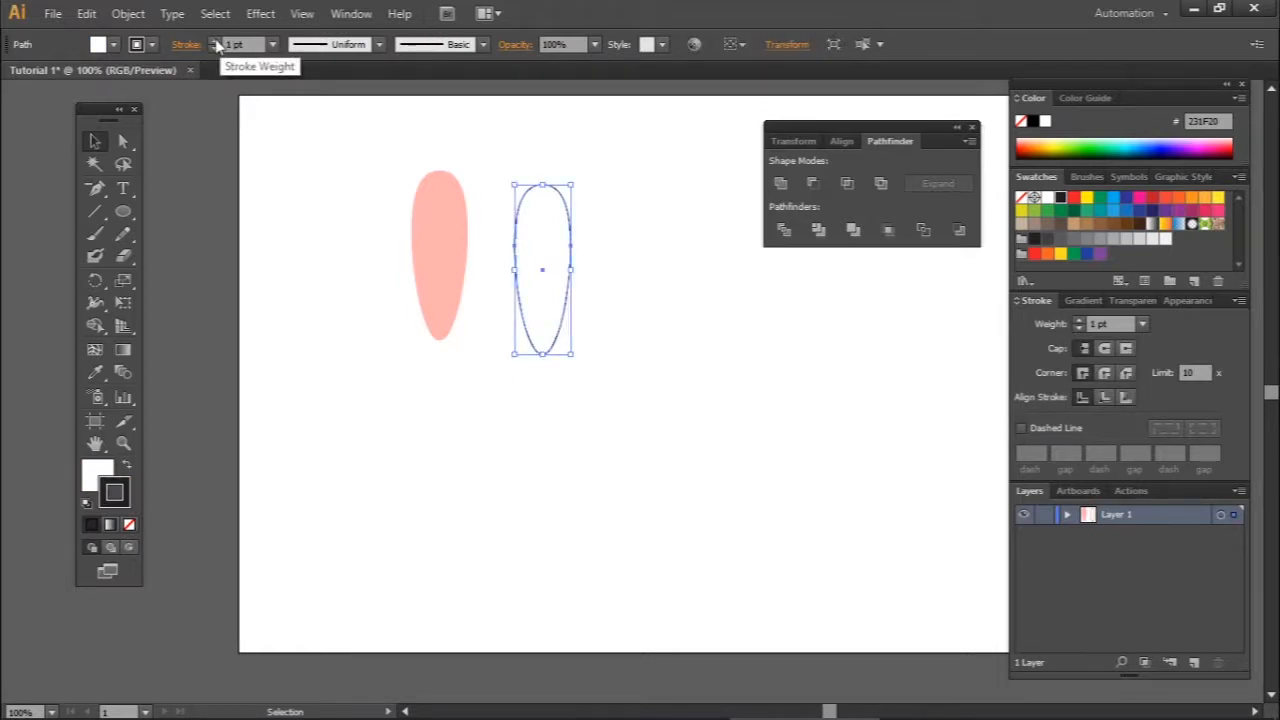
click(216, 45)
click(216, 45)
click(552, 468)
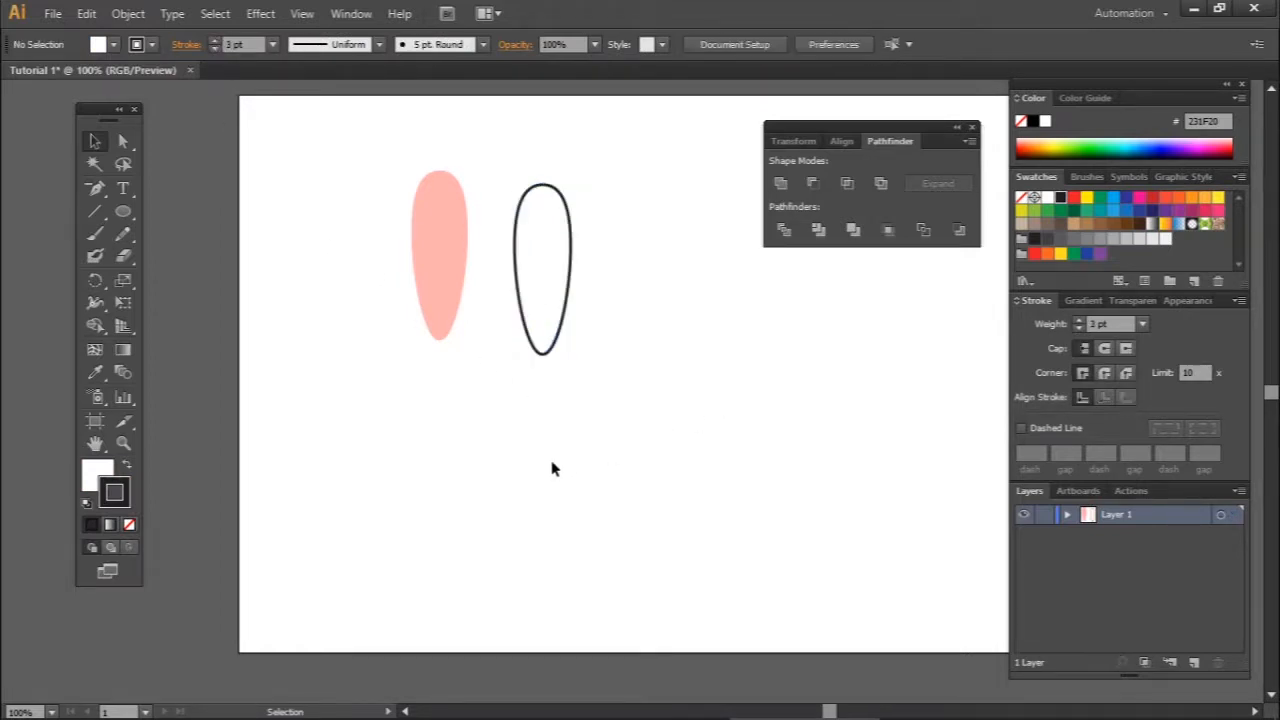
Move the pink tapered shape slightly down and to the left
click(447, 295)
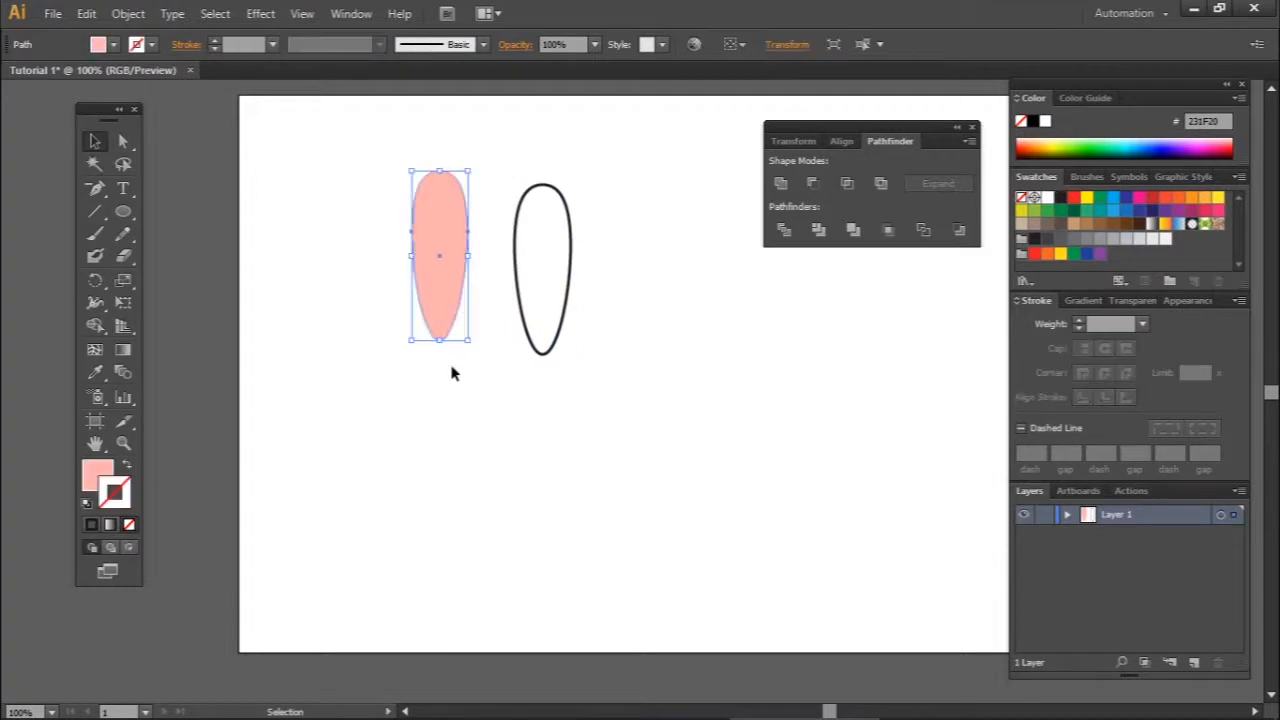
mouse_move(437, 302)
mouse_down()
mouse_move(440, 387)
mouse_move(424, 315)
mouse_up()
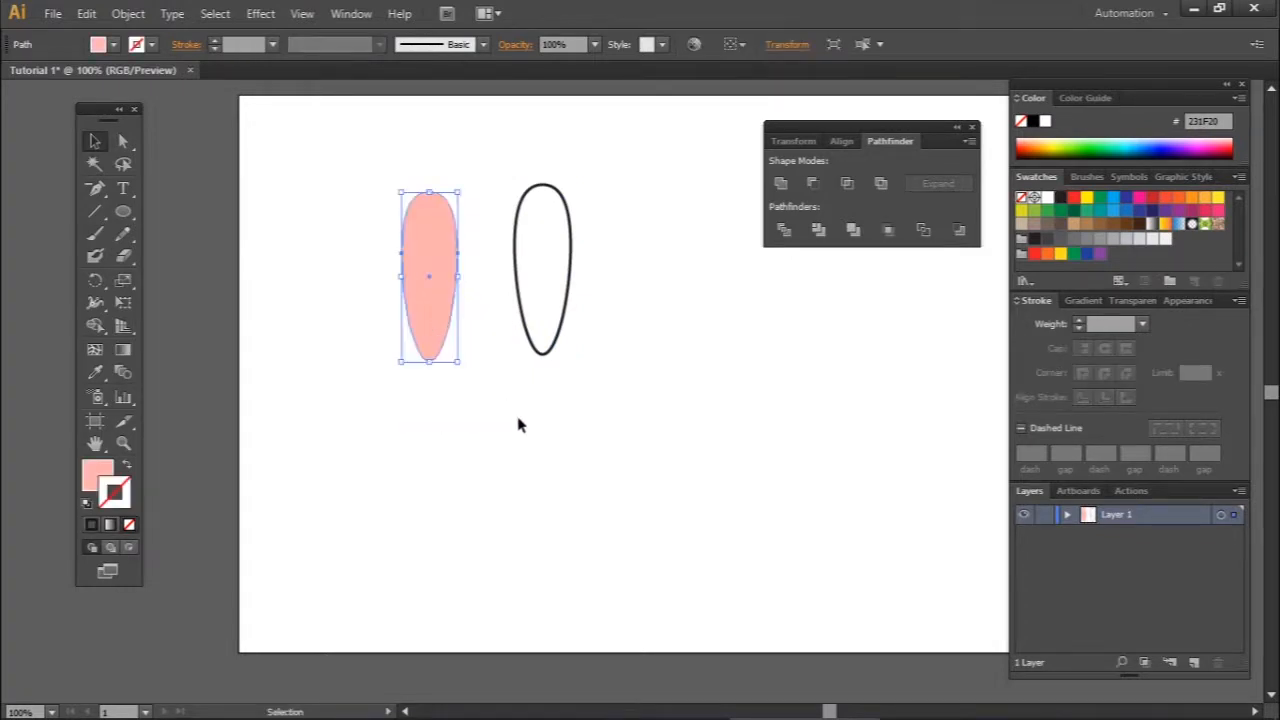
click(520, 428)
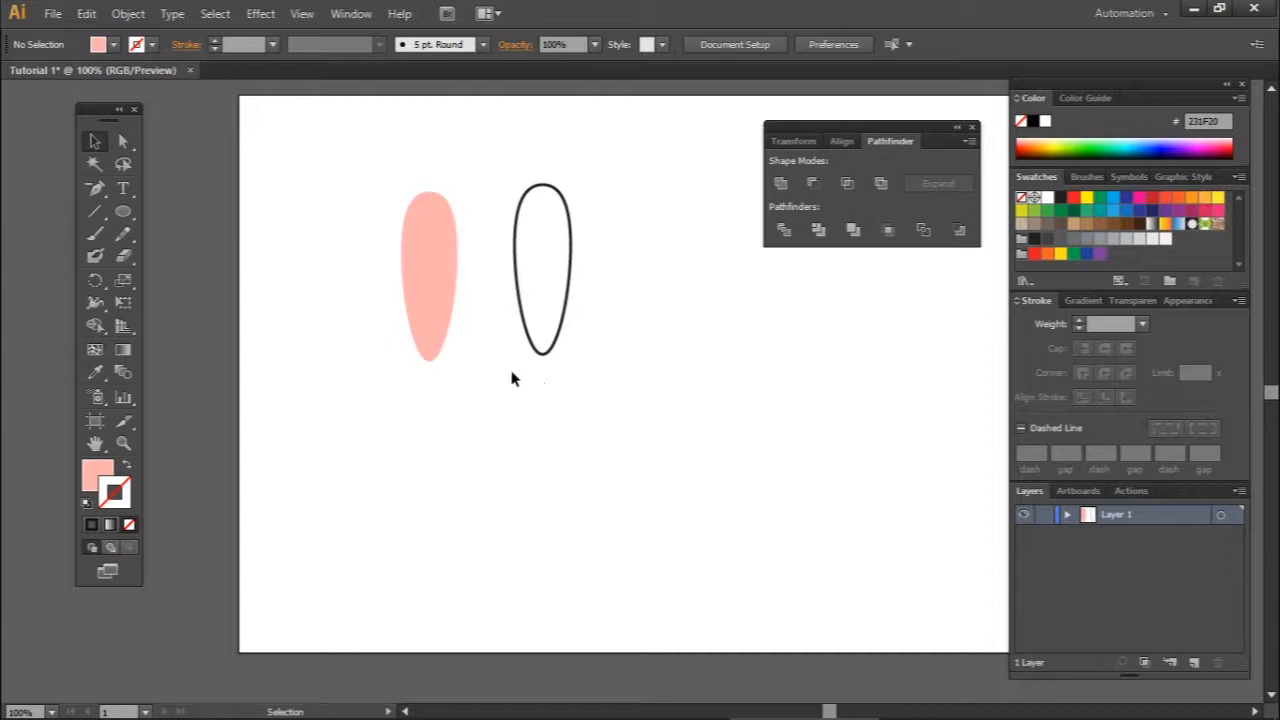
drag(427, 309, 449, 325)
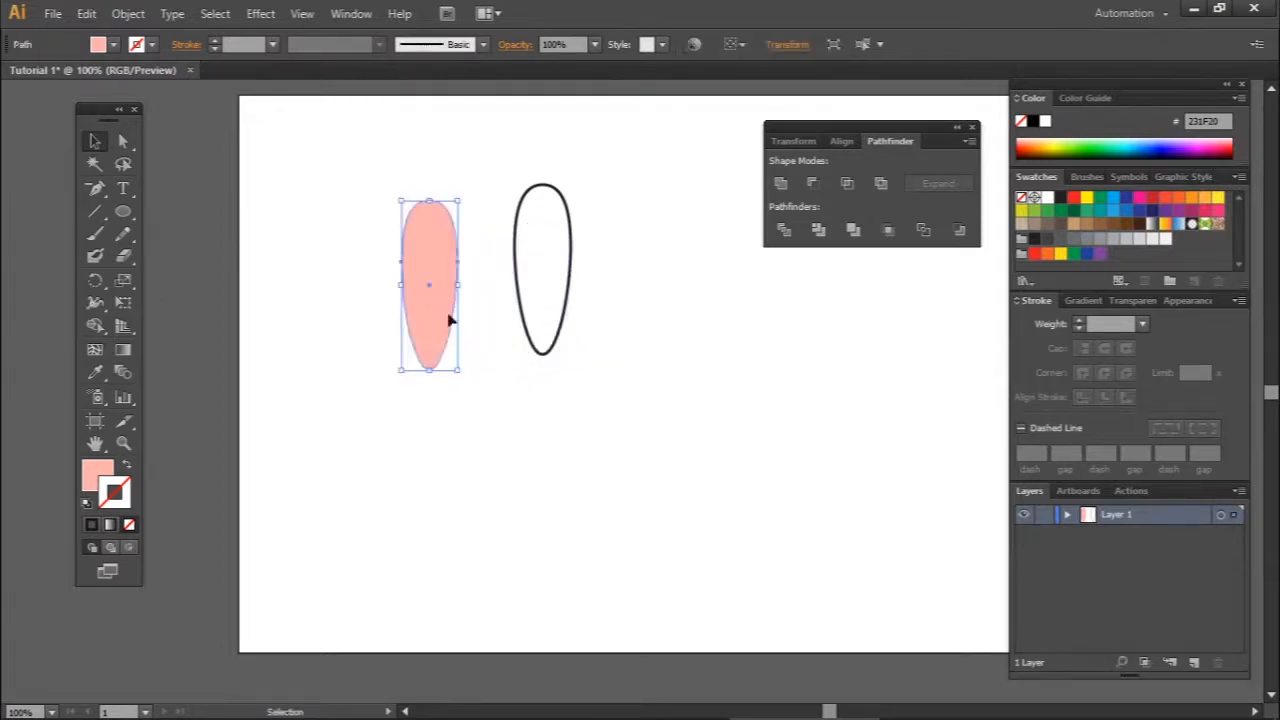
Move the outlined shape down and left, and enlarge it so it is wider and taller than the pink one
click(565, 349)
drag(560, 343, 533, 397)
drag(539, 343, 553, 343)
drag(516, 259, 516, 223)
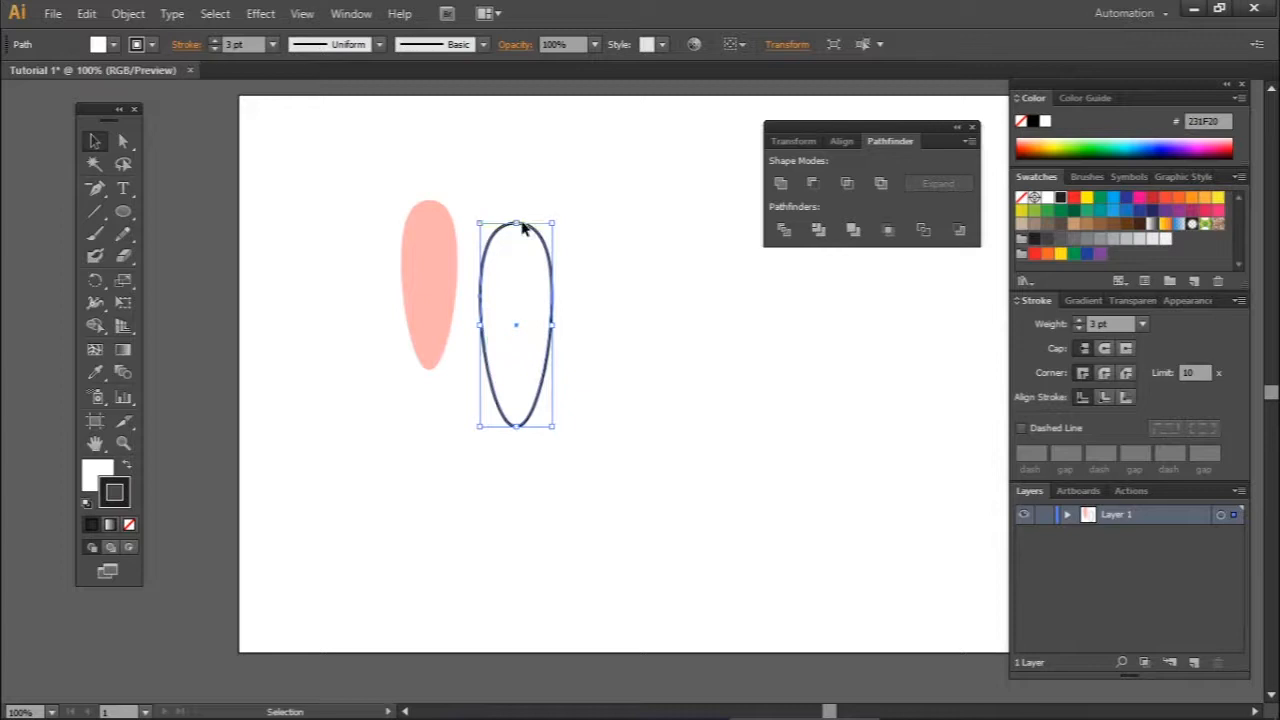
click(575, 407)
Place the outlined shape over the pink one, send it to the back, and lower the pink shape inside it
drag(544, 390, 450, 358)
right_click(431, 271)
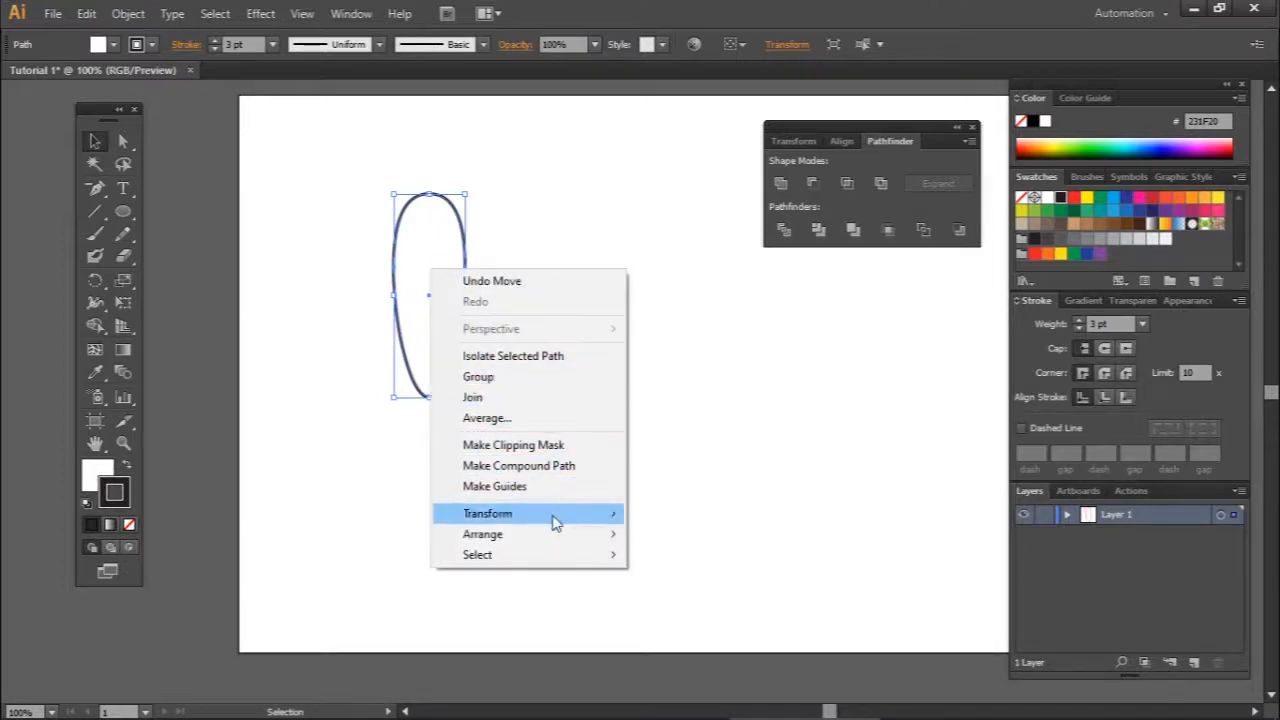
mouse_move(551, 532)
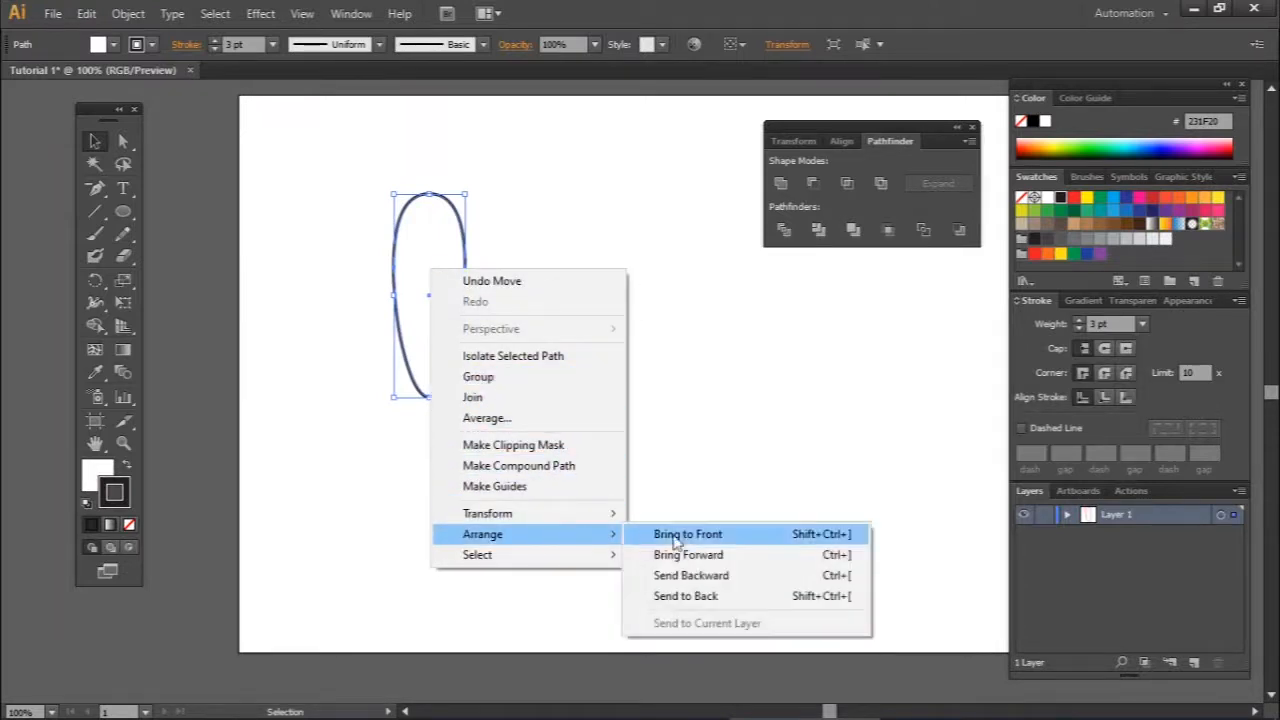
click(686, 594)
click(556, 393)
drag(419, 311, 423, 327)
click(570, 362)
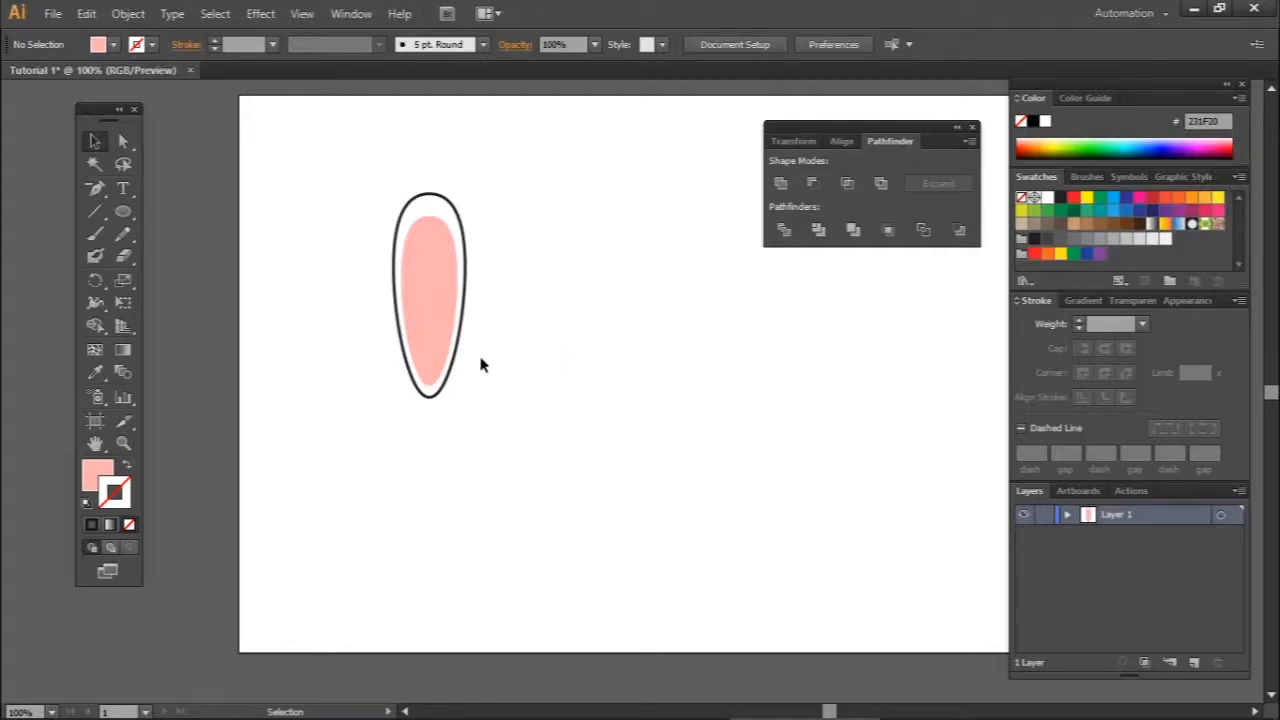
Draw a large circle to the right of the ear shape and apply the default white fill and black stroke
click(125, 212)
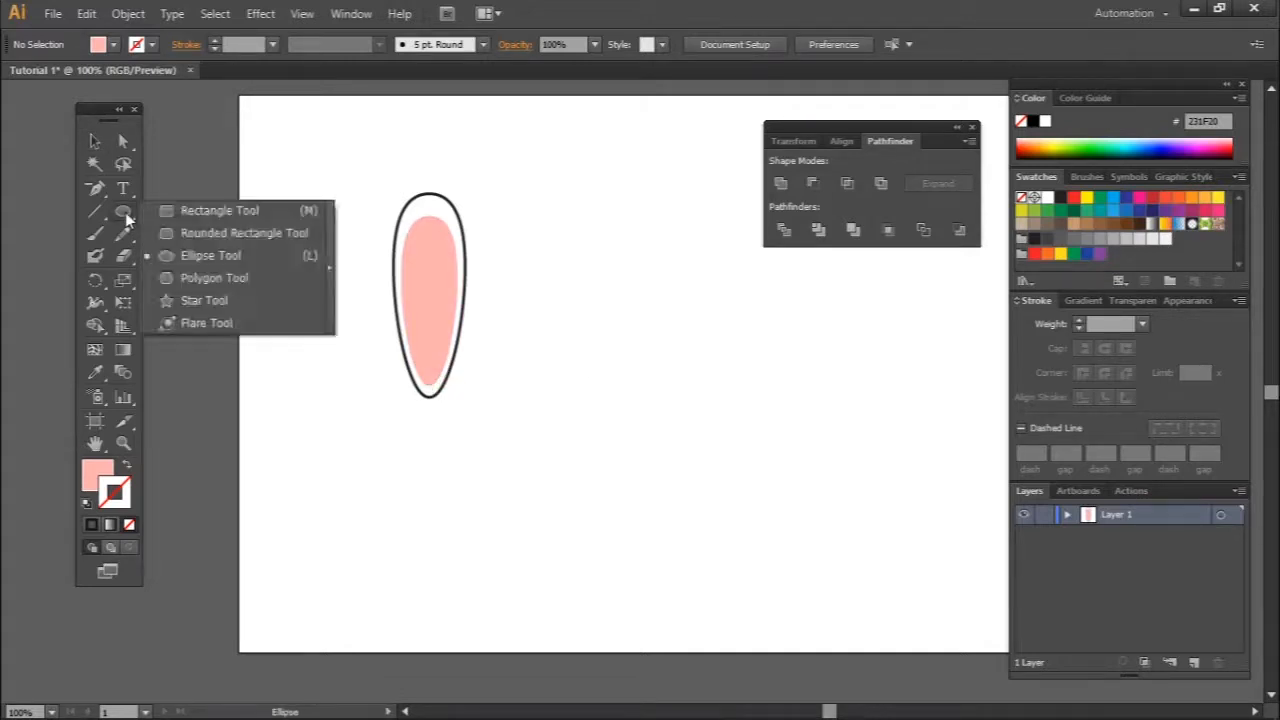
drag(550, 296, 758, 497)
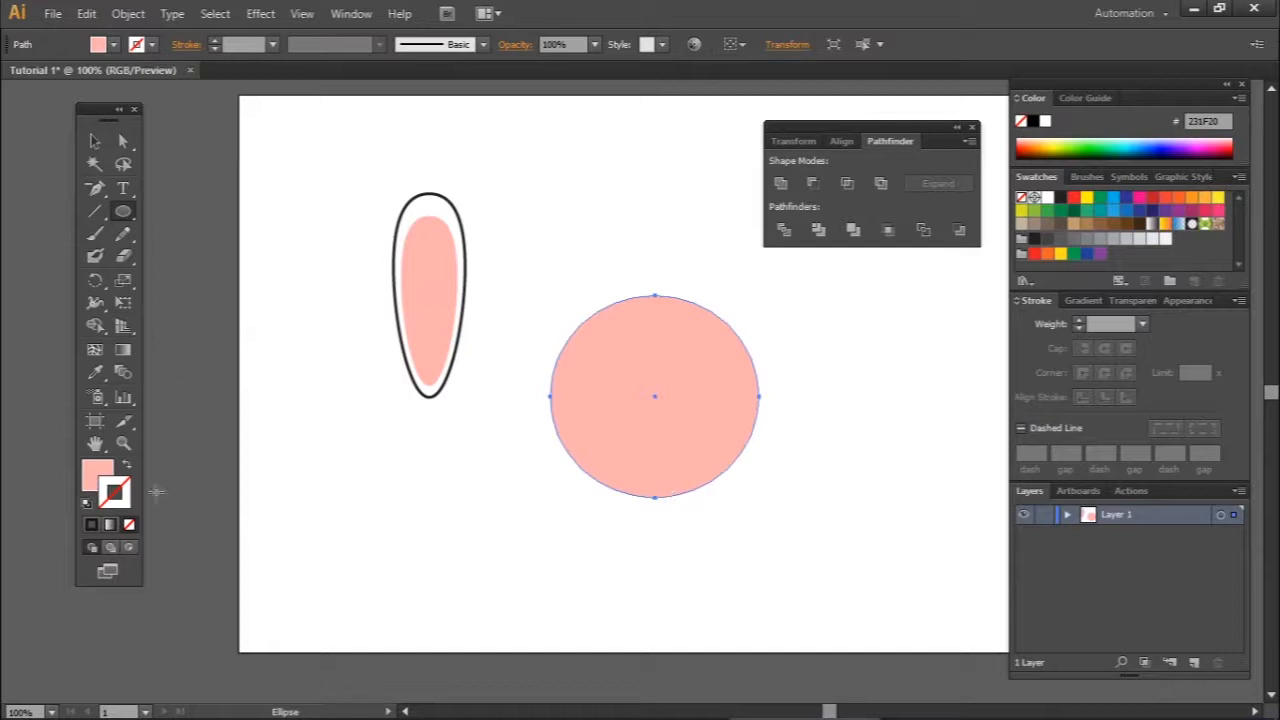
click(86, 505)
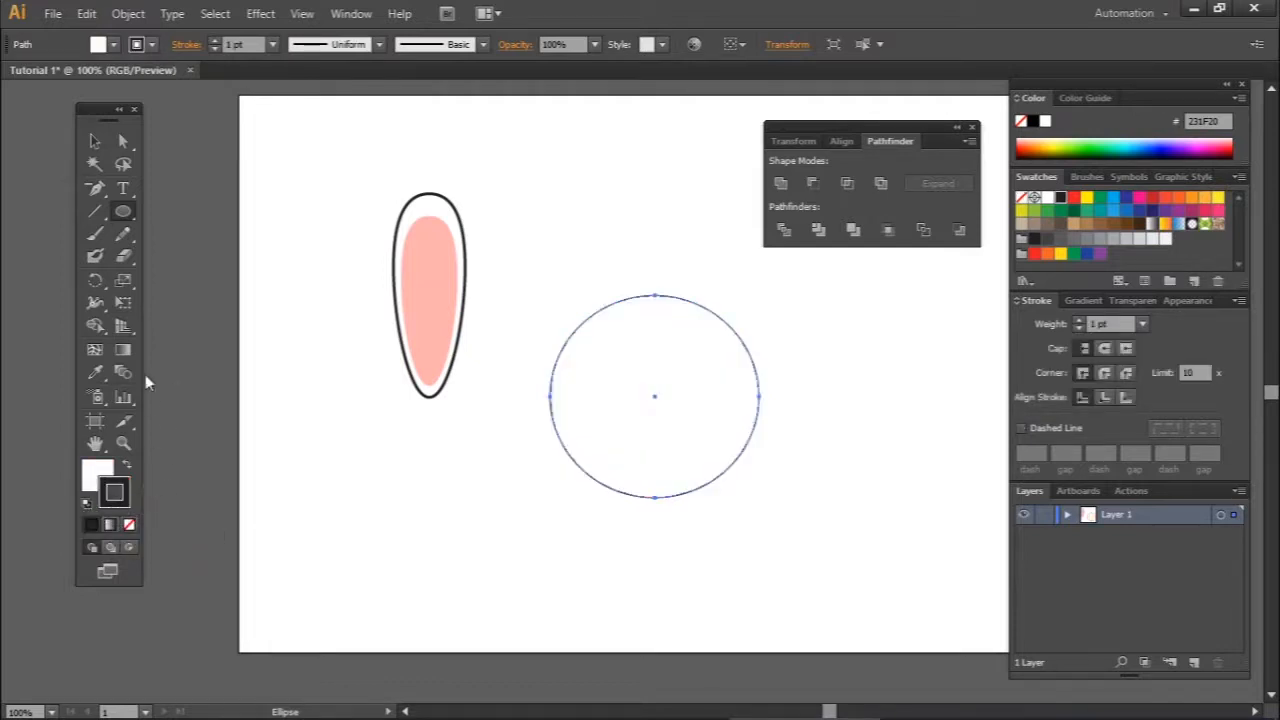
click(94, 141)
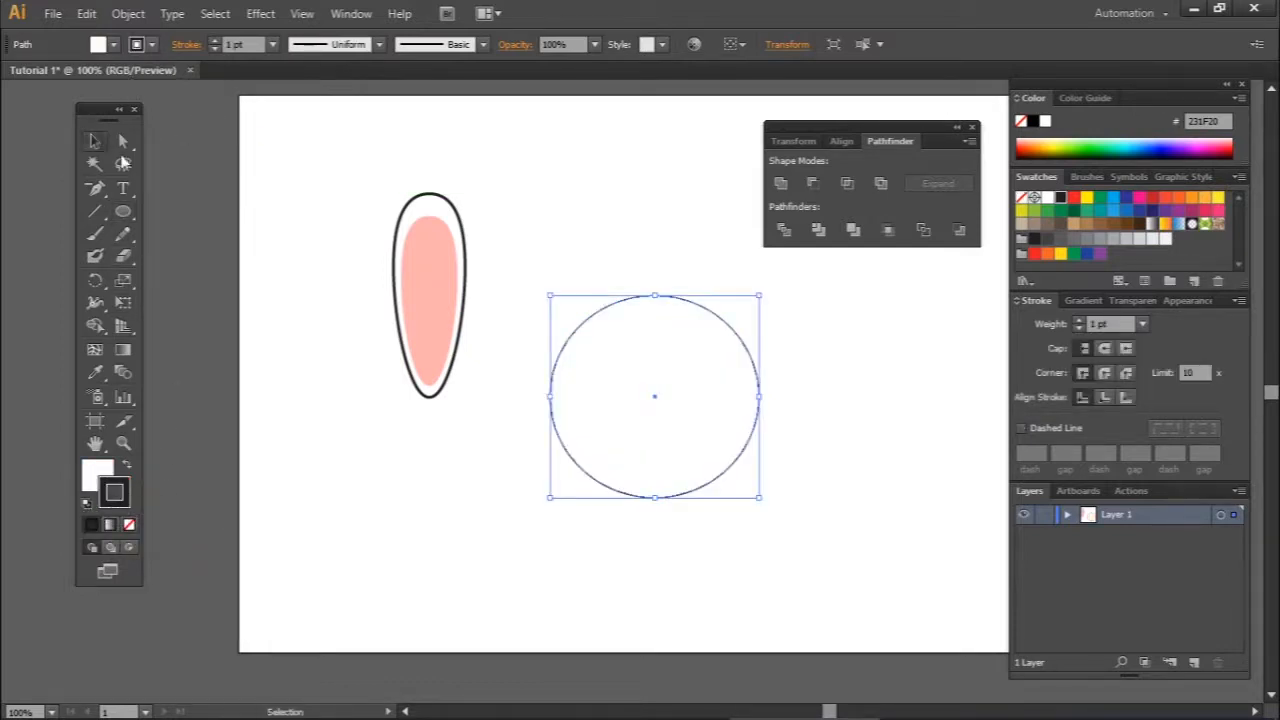
Set the large circle's stroke weight to 3 pt to match the ear outline
click(431, 210)
click(626, 311)
click(214, 41)
click(214, 41)
click(838, 432)
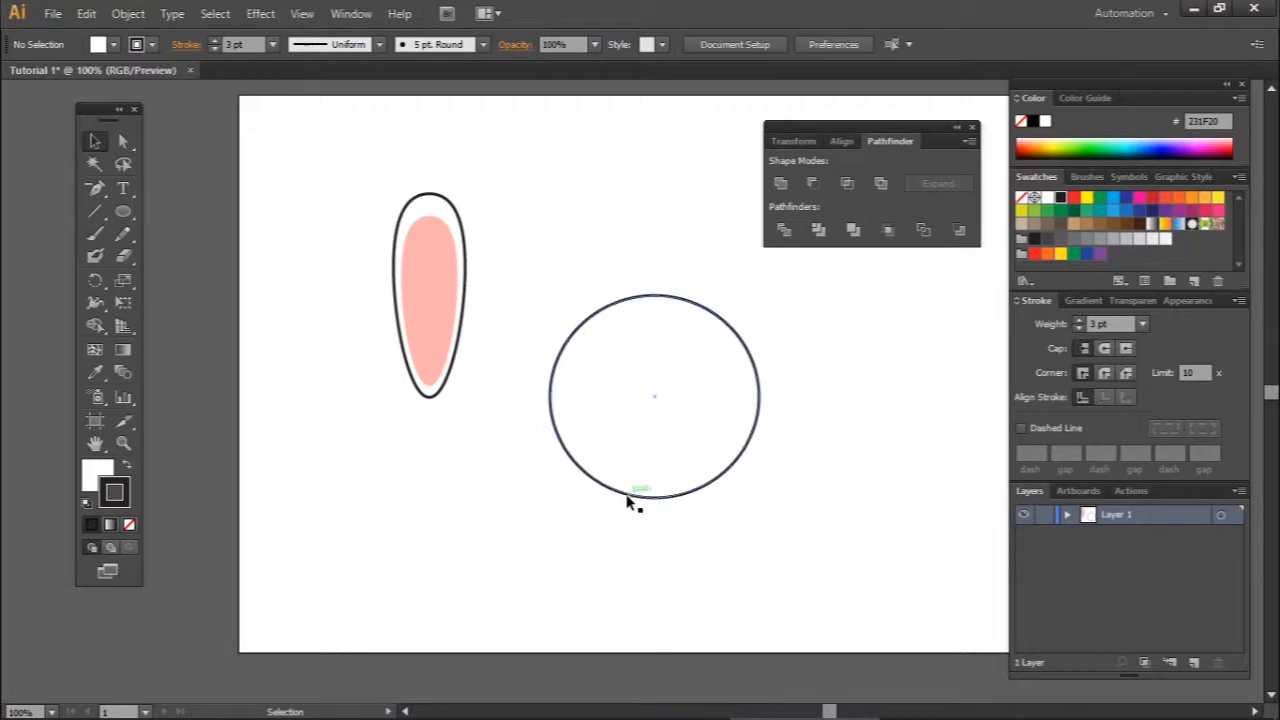
Adjust the large circle's height by raising its bottom edge slightly and extending its top edge upward
click(657, 498)
drag(655, 497, 655, 487)
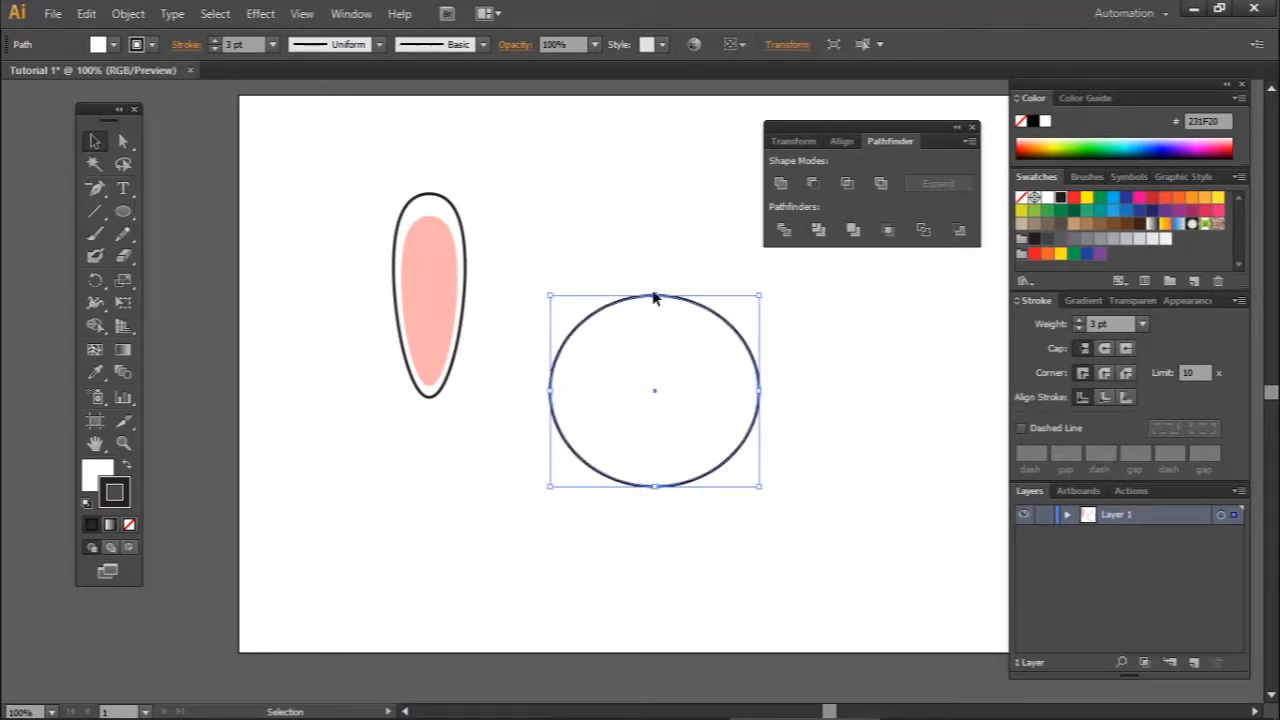
drag(655, 296, 655, 277)
click(820, 450)
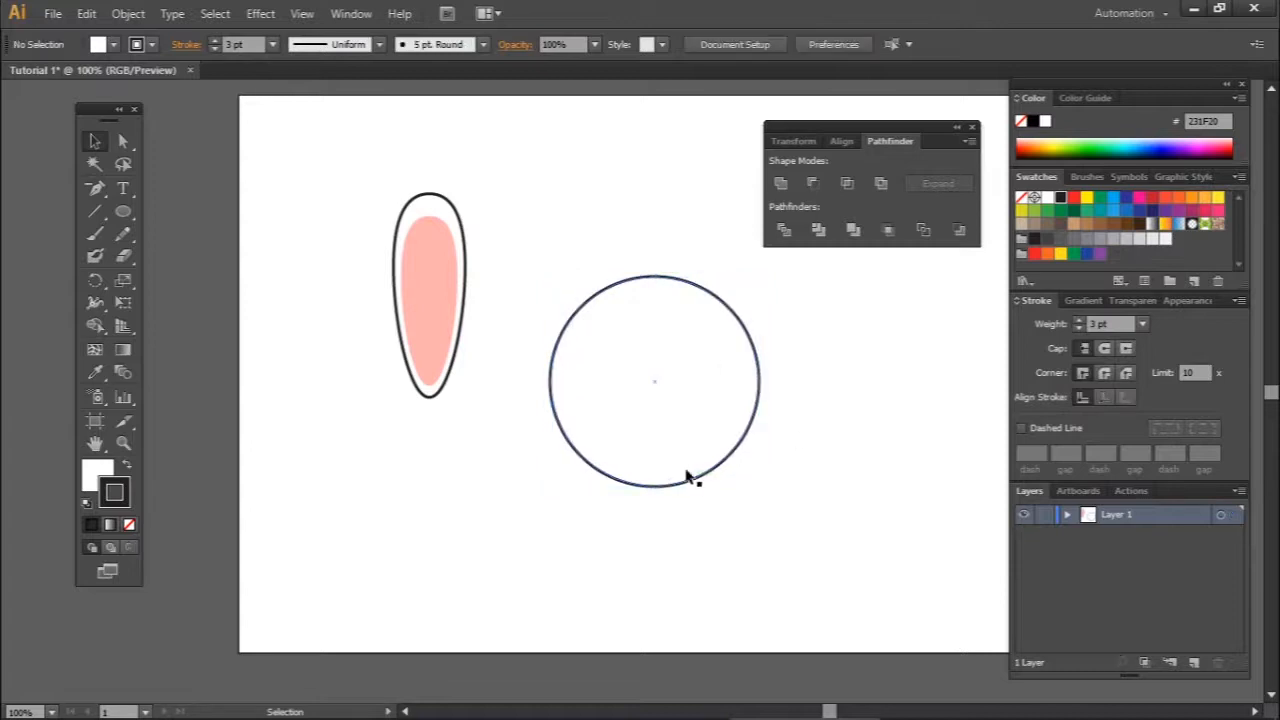
Nudge the large circle's left and right anchor points upward with Direct Selection, forming a head shape that narrows toward the chin
click(122, 141)
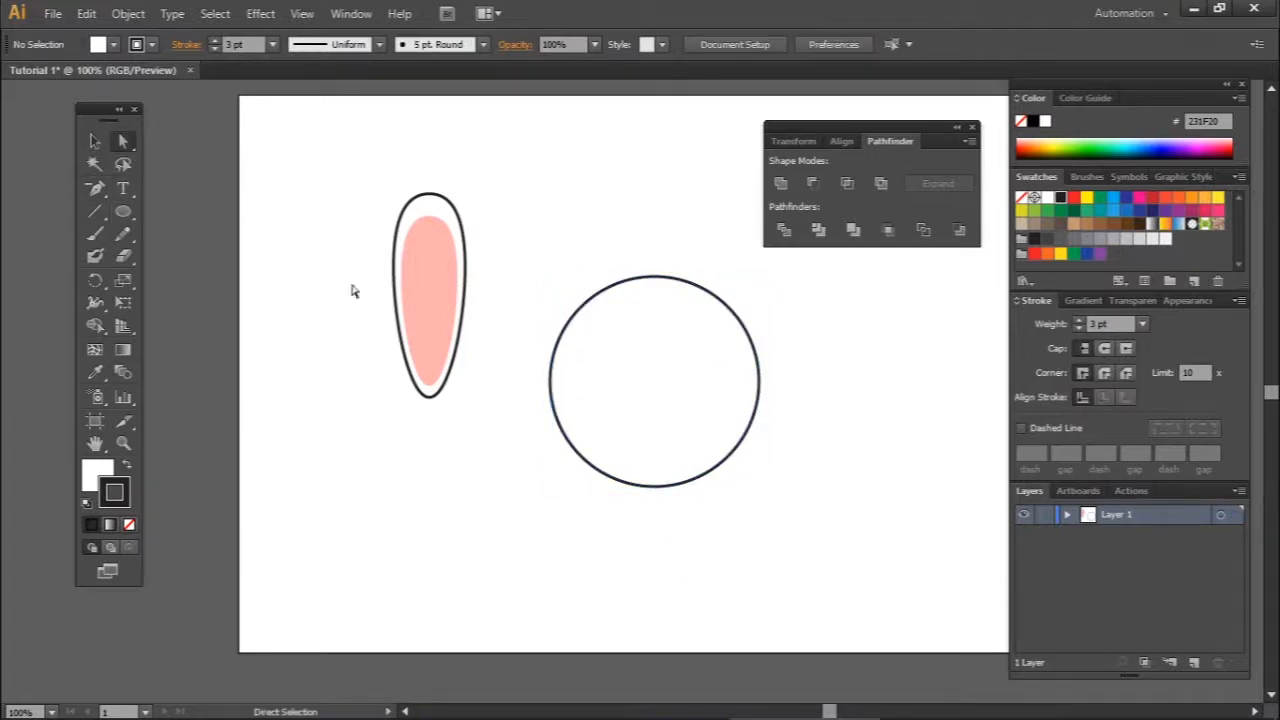
drag(847, 378, 549, 418)
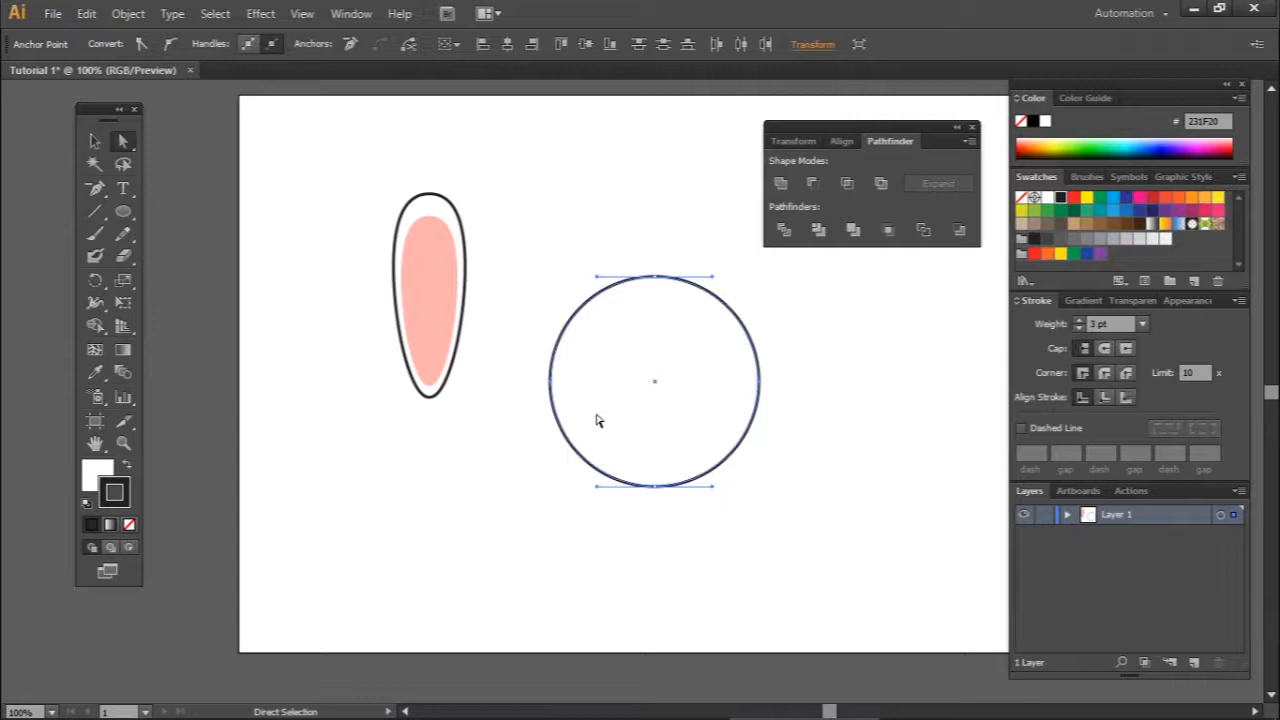
key(Up)
key(Up)
key(Up)
key(Up)
key(Up)
key(Up)
key(Up)
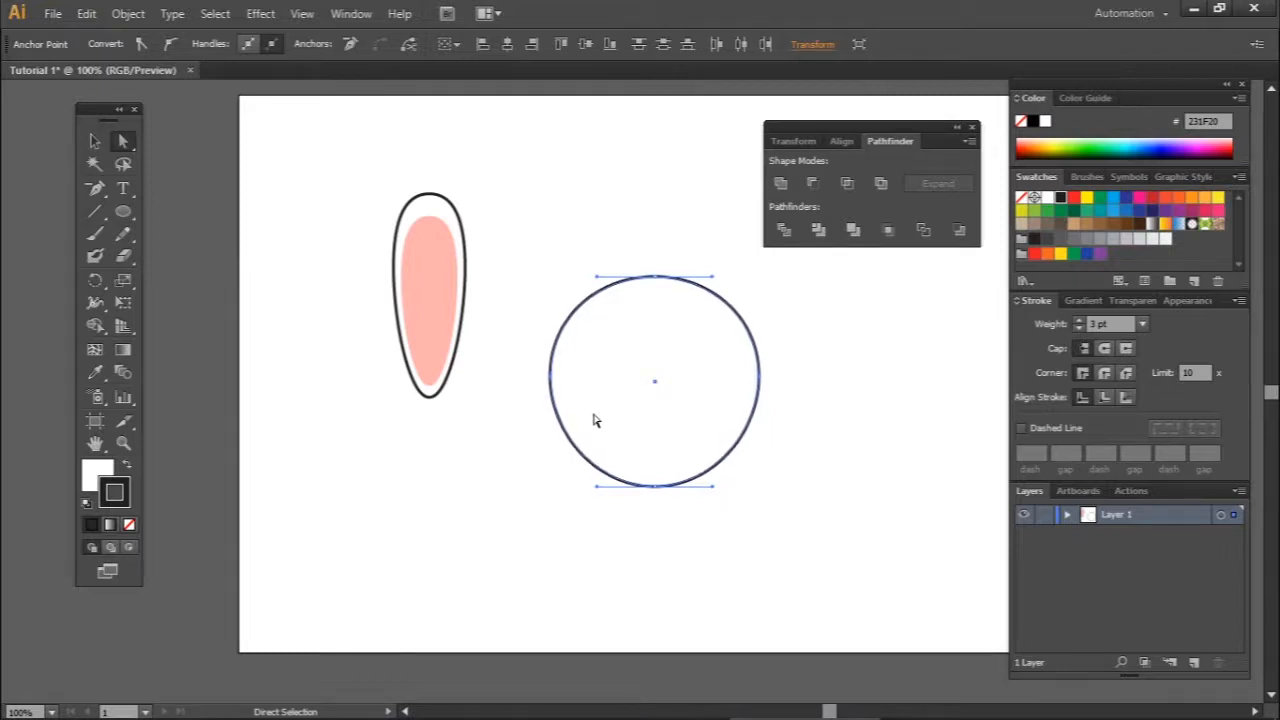
key(Up)
key(Up)
key(Up)
key(Up)
key(Up)
key(Up)
key(Up)
key(Up)
key(Up)
key(Up)
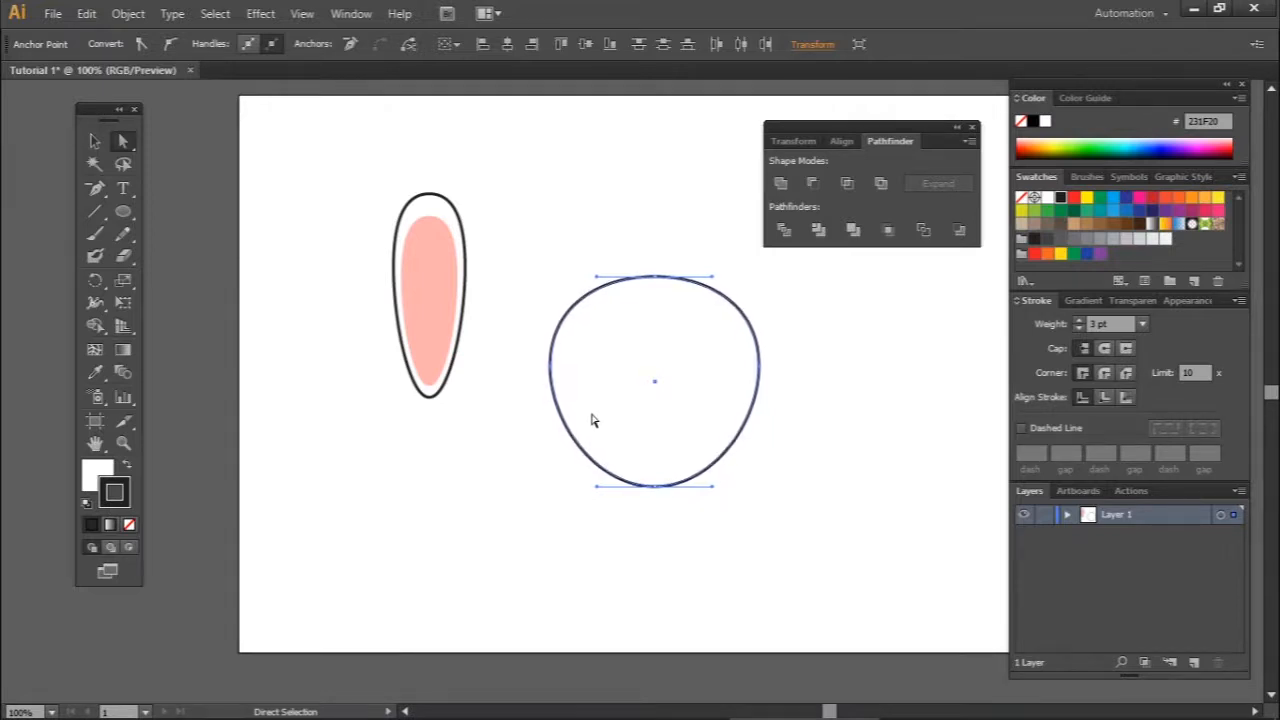
key(Down)
key(Down)
key(Down)
key(Down)
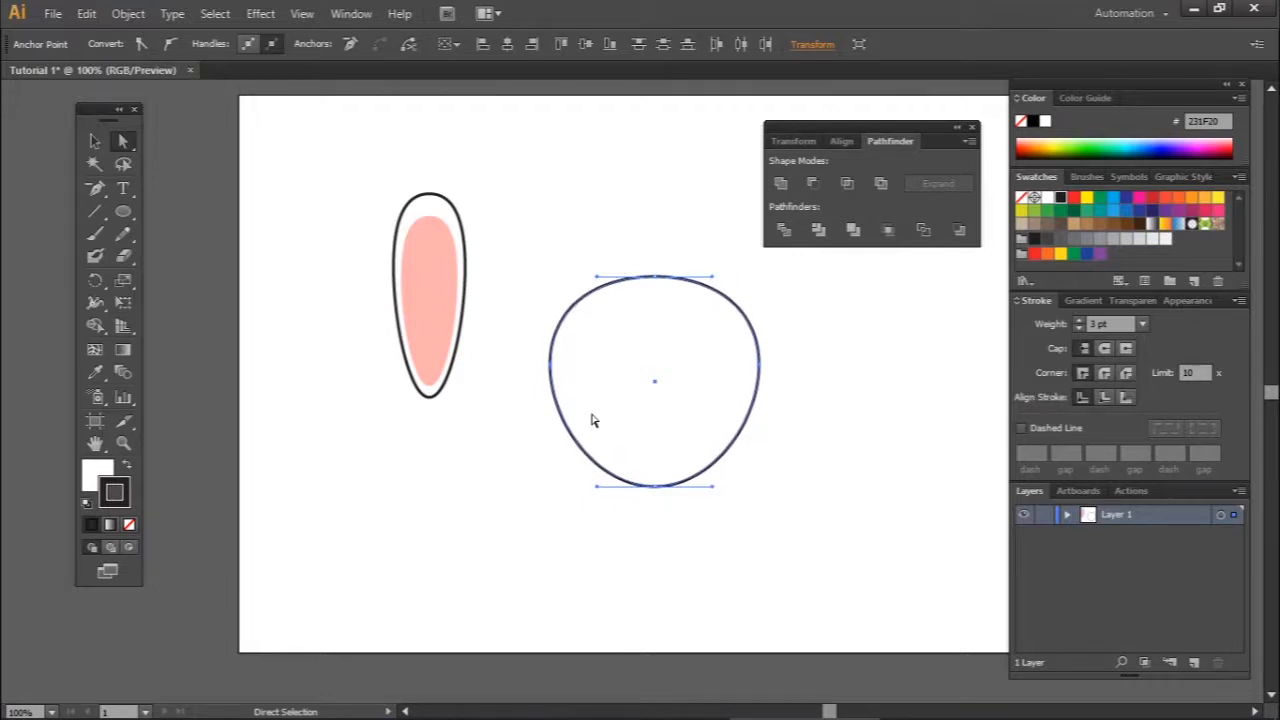
click(521, 547)
drag(505, 265, 384, 340)
click(511, 353)
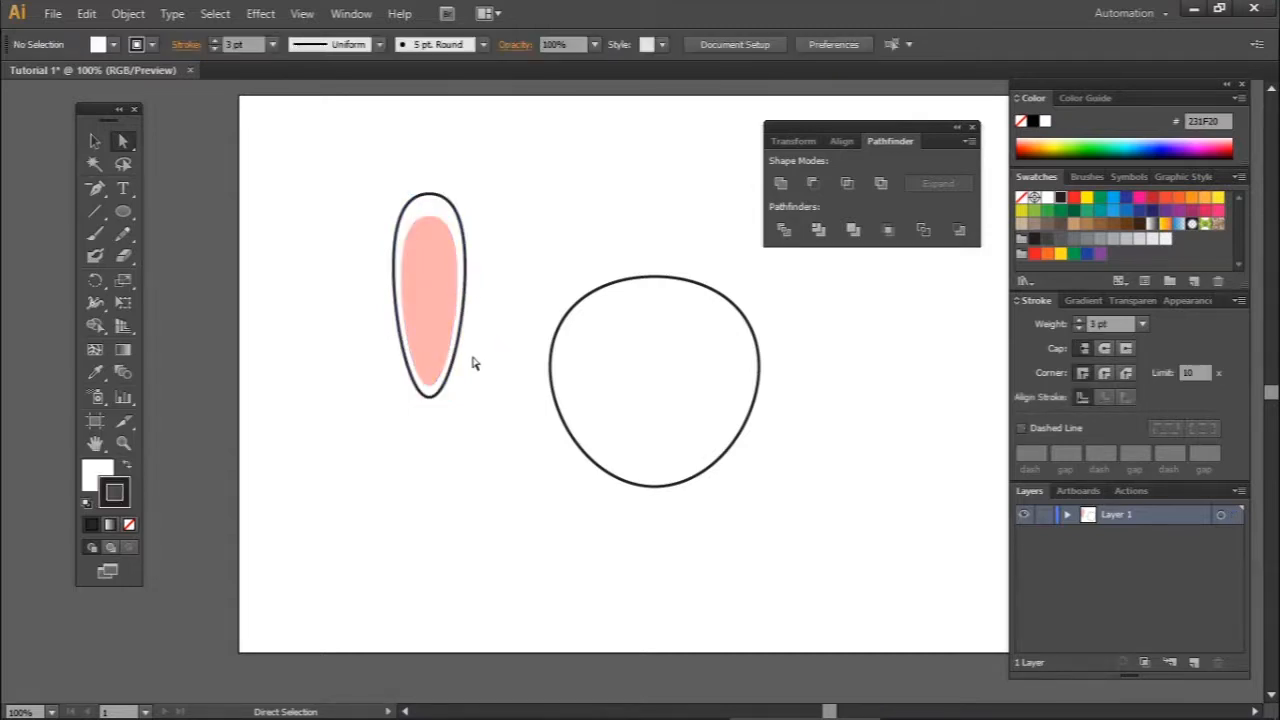
Group the ear outline with its pink inner ellipse
drag(508, 244, 446, 316)
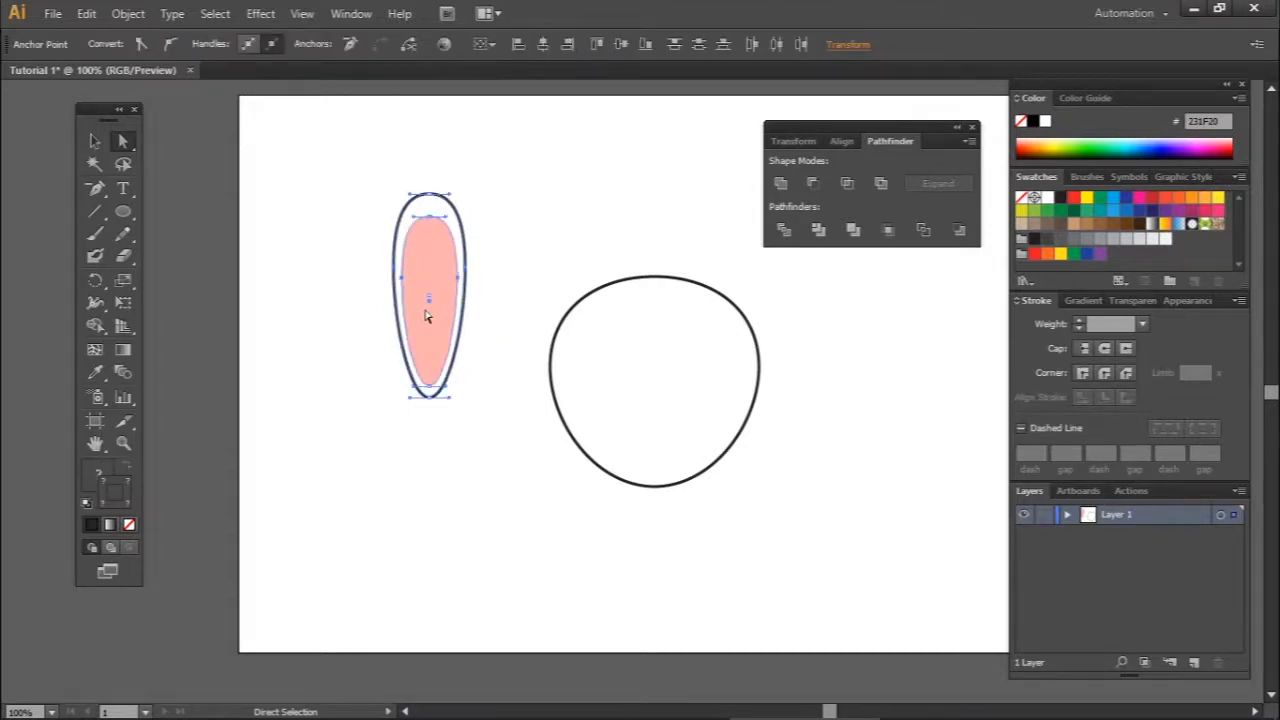
right_click(425, 318)
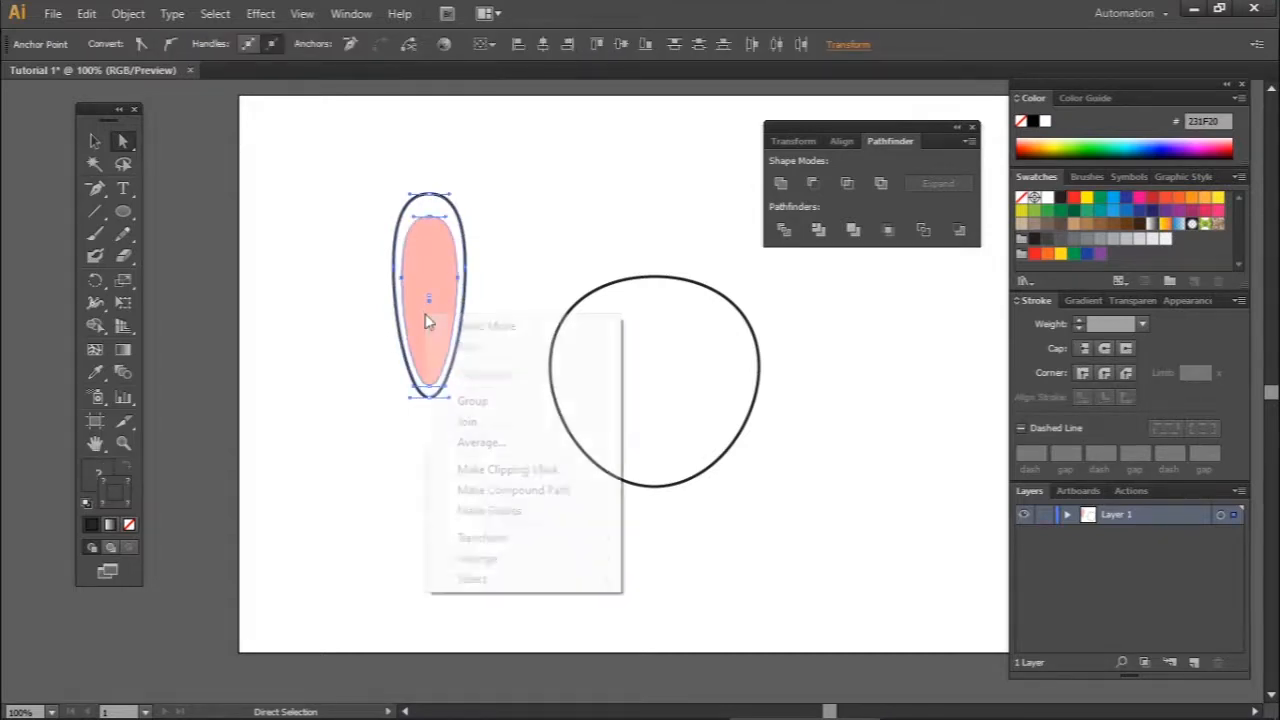
click(473, 401)
click(510, 257)
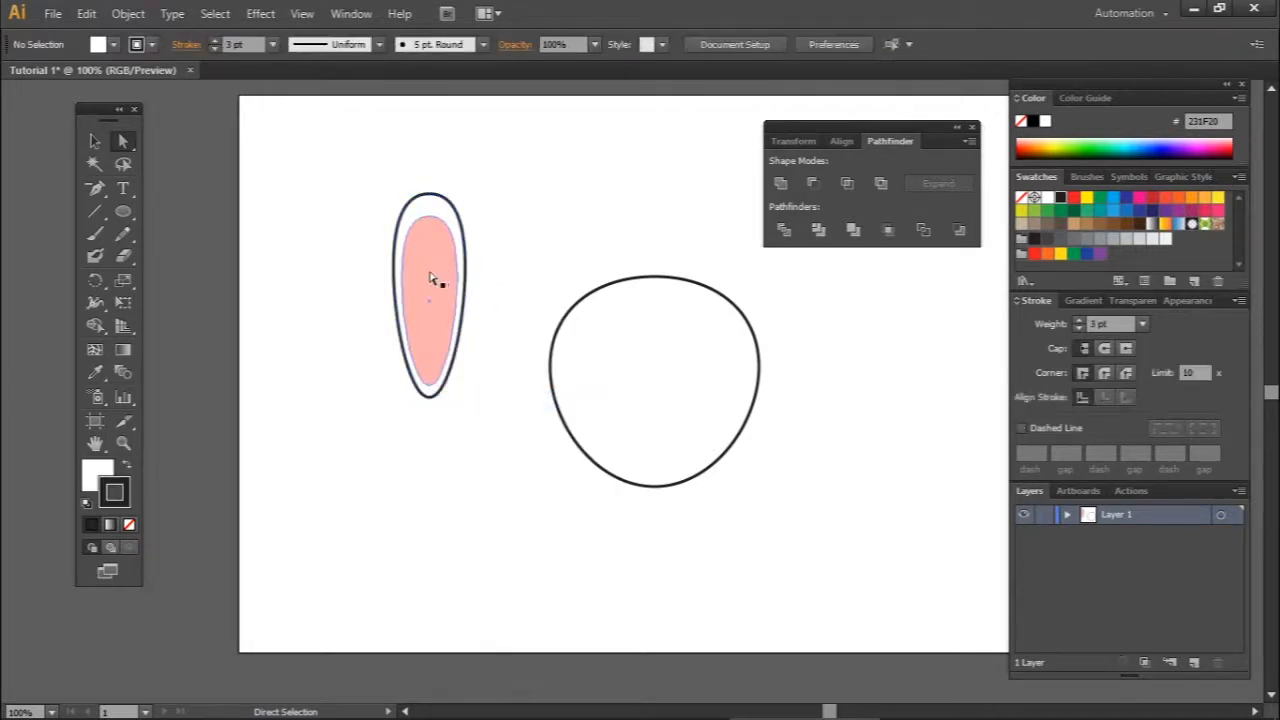
Rotate the ear group counterclockwise so it leans left and place its base over the head's upper-left edge
click(94, 141)
click(461, 222)
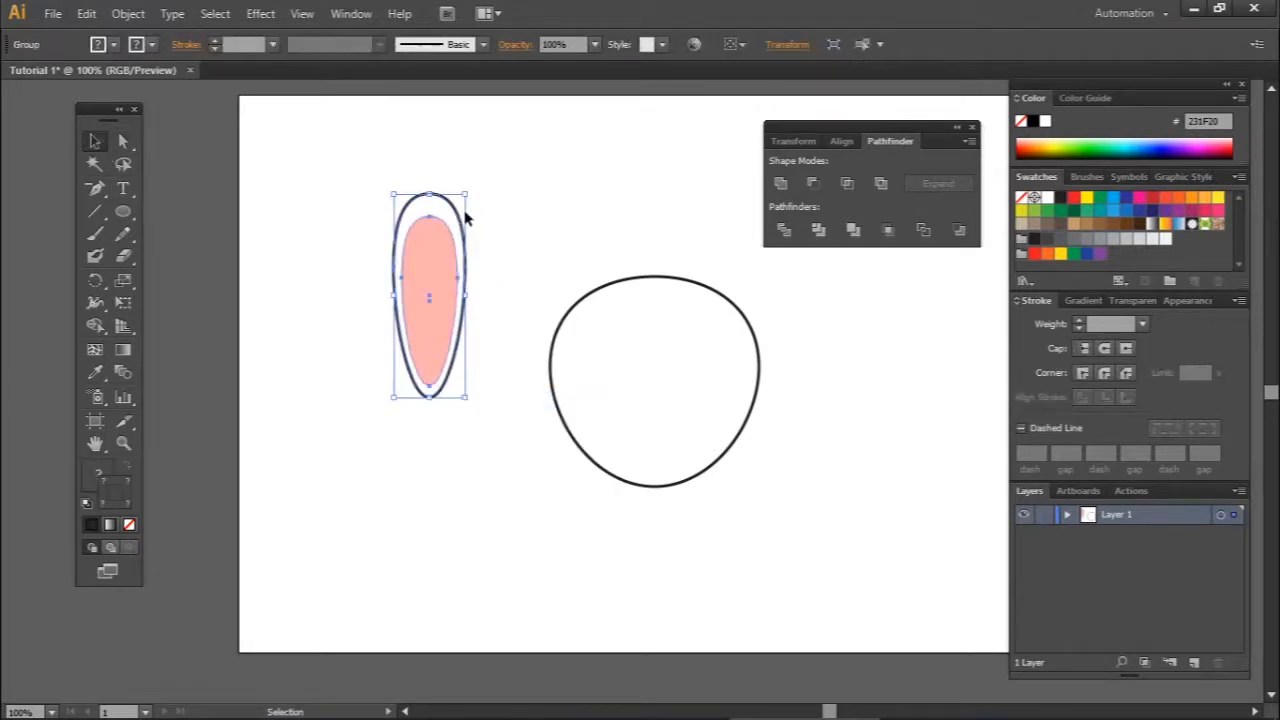
drag(472, 187, 426, 194)
drag(442, 368, 590, 318)
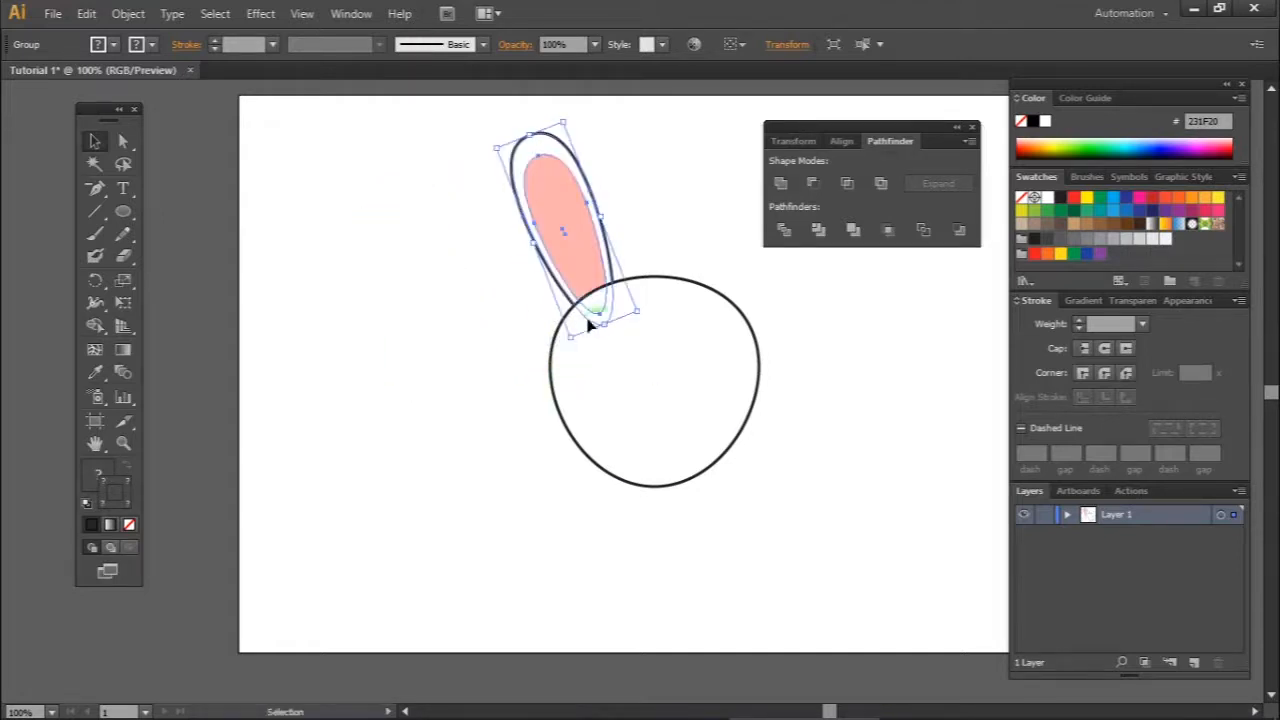
click(459, 294)
Move the ear and head together down and to the left, and reshape the head by raising its bottom edge and slightly raising its top edge
drag(616, 224, 478, 363)
click(515, 470)
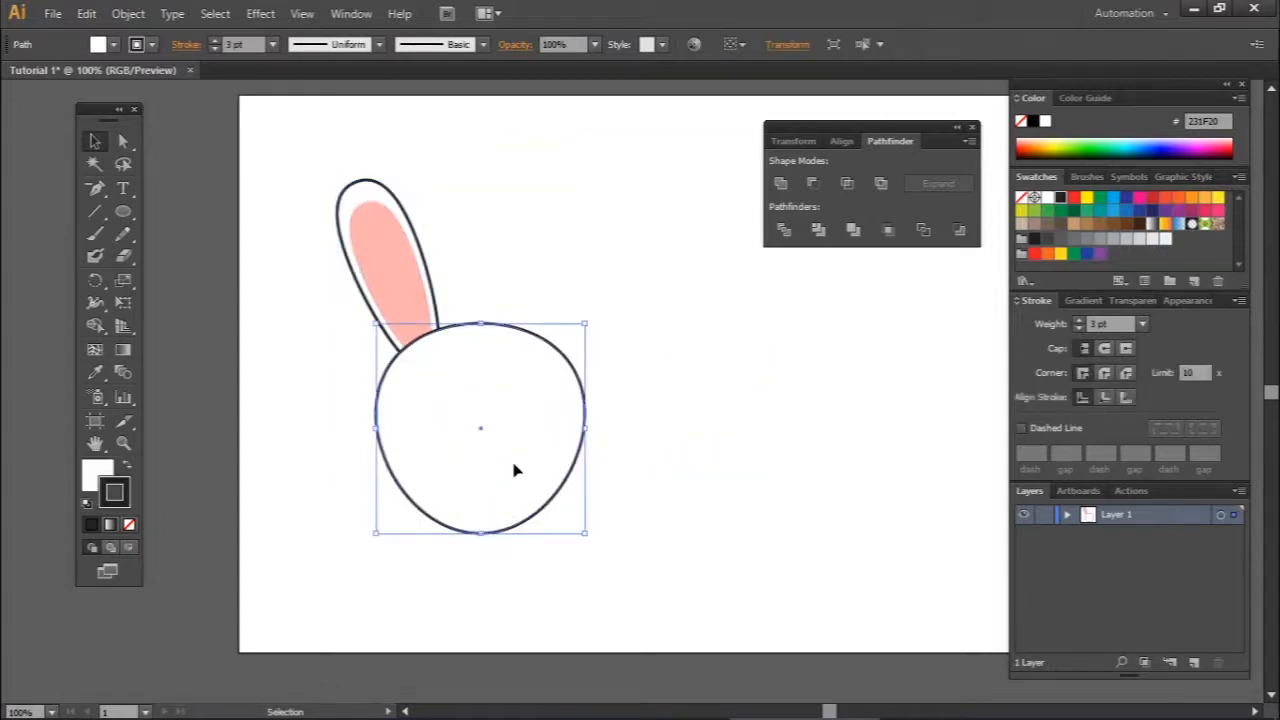
drag(483, 536, 494, 513)
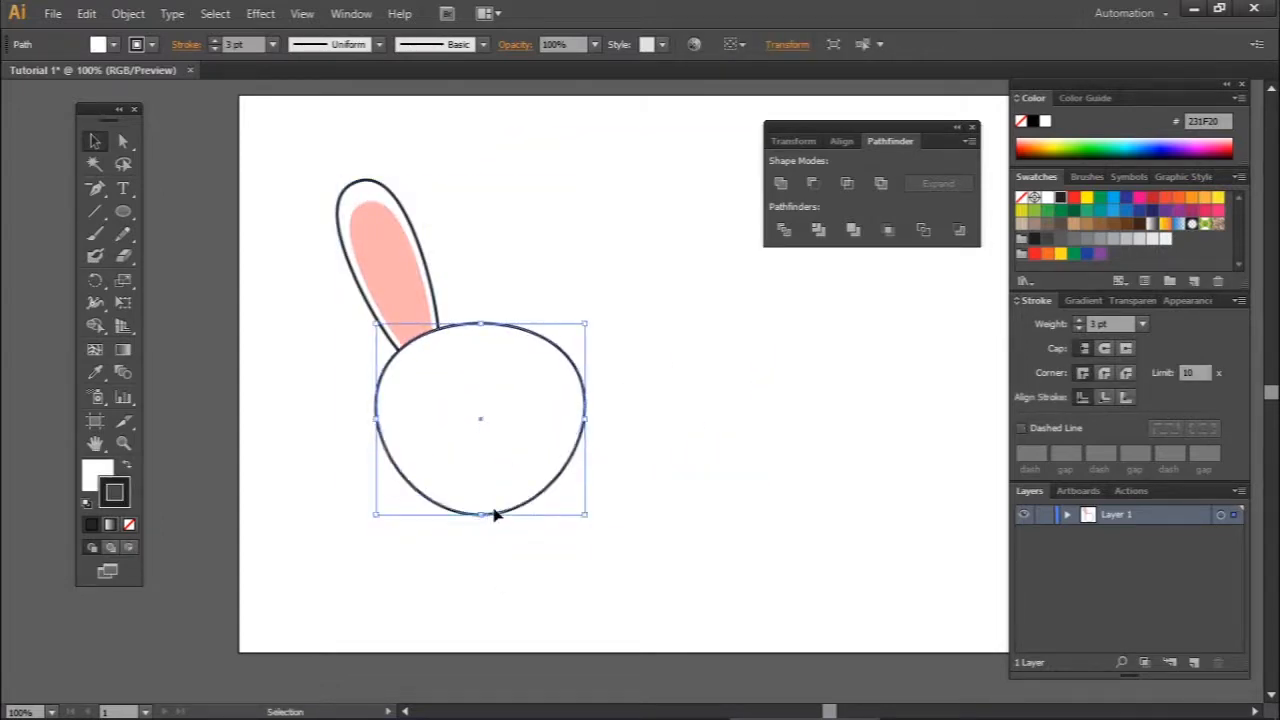
click(651, 386)
click(477, 337)
drag(481, 324, 483, 314)
click(586, 283)
Duplicate the ear group by copying and pasting it beside the head
click(410, 277)
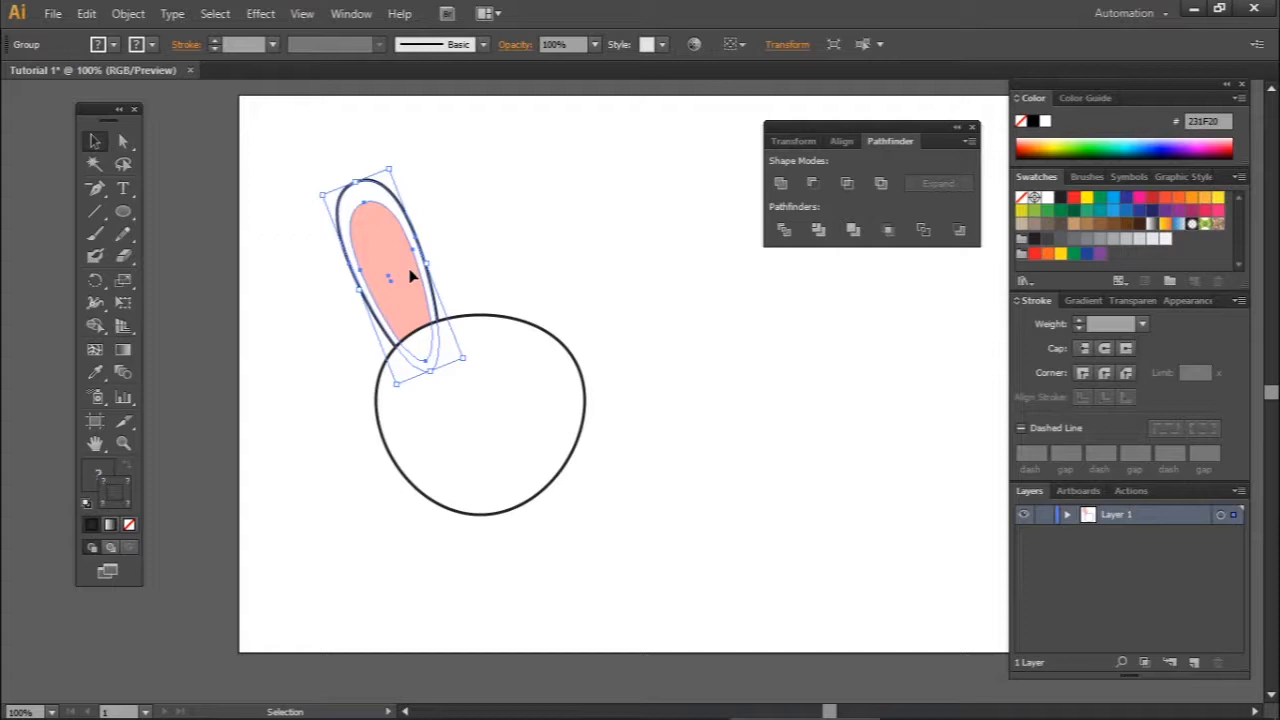
key(a)
key(ctrl+c)
key(ctrl+v)
key(v)
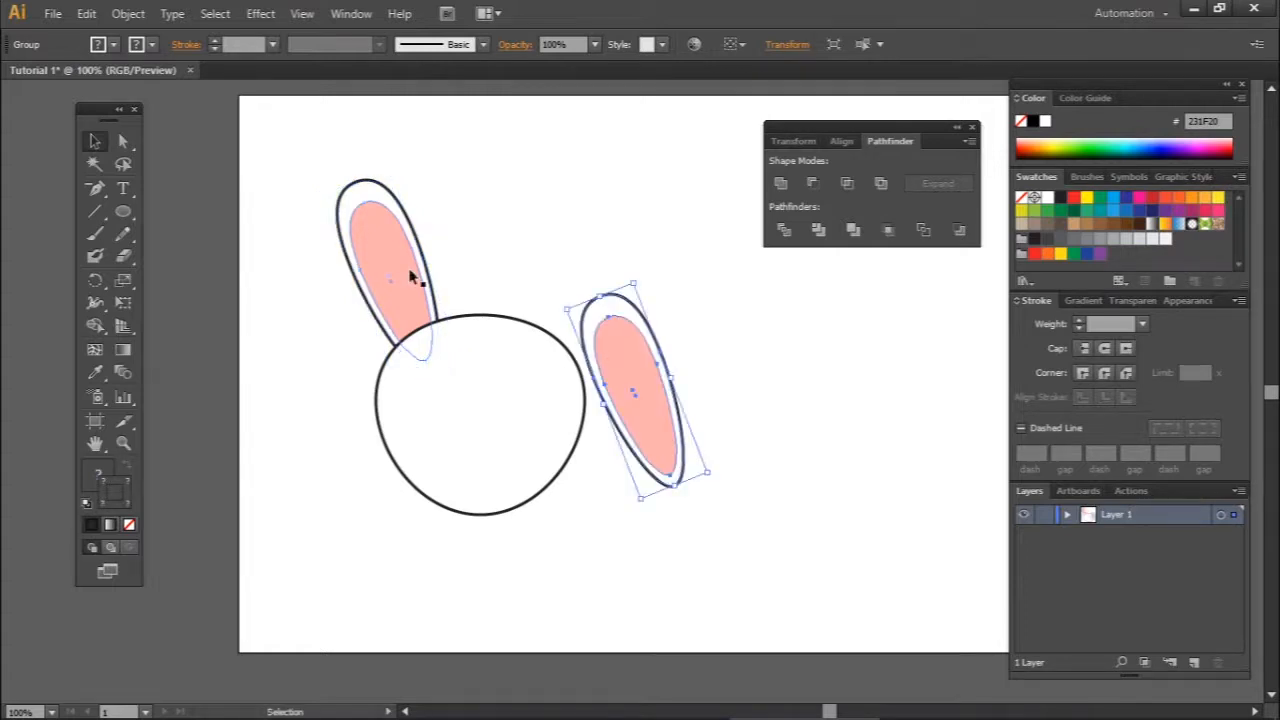
Reflect the pasted ear across the vertical axis at 90°
right_click(634, 367)
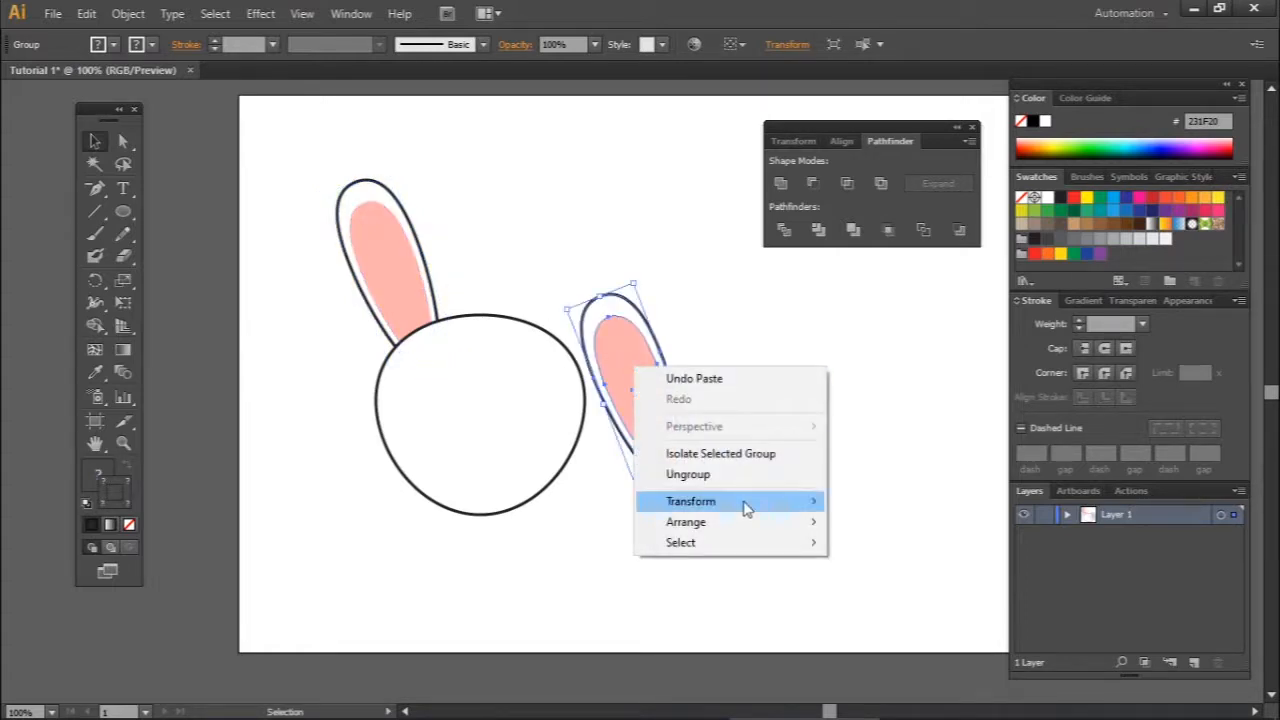
mouse_move(746, 508)
click(894, 570)
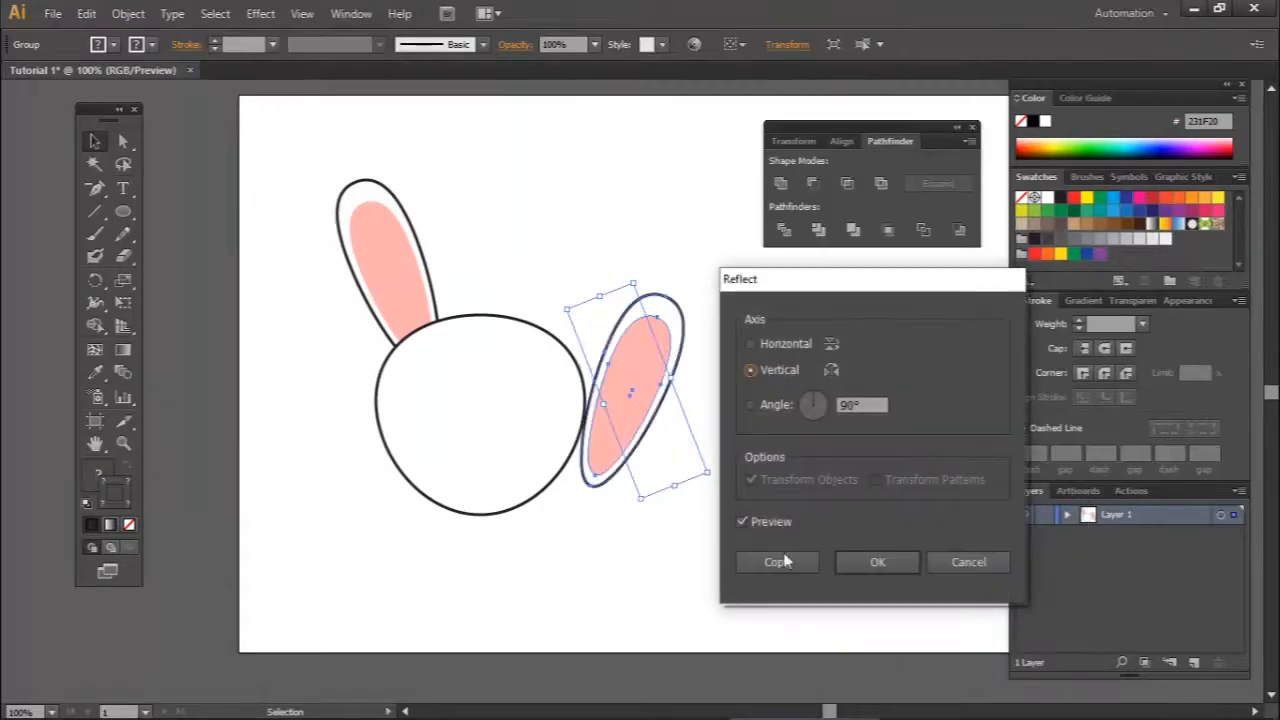
click(880, 563)
click(760, 434)
Position the mirrored ear on the head's upper-right edge and send it to the back, behind the head
drag(628, 400, 567, 284)
click(697, 387)
click(560, 278)
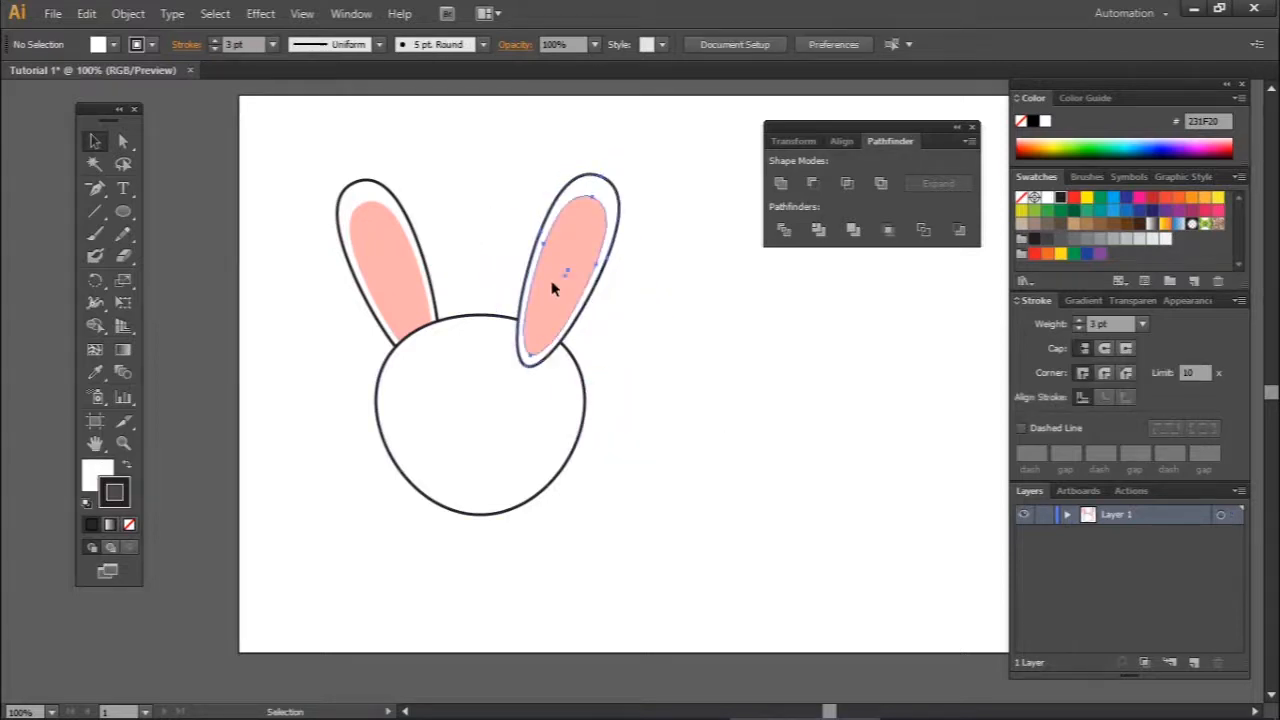
right_click(556, 284)
mouse_move(668, 446)
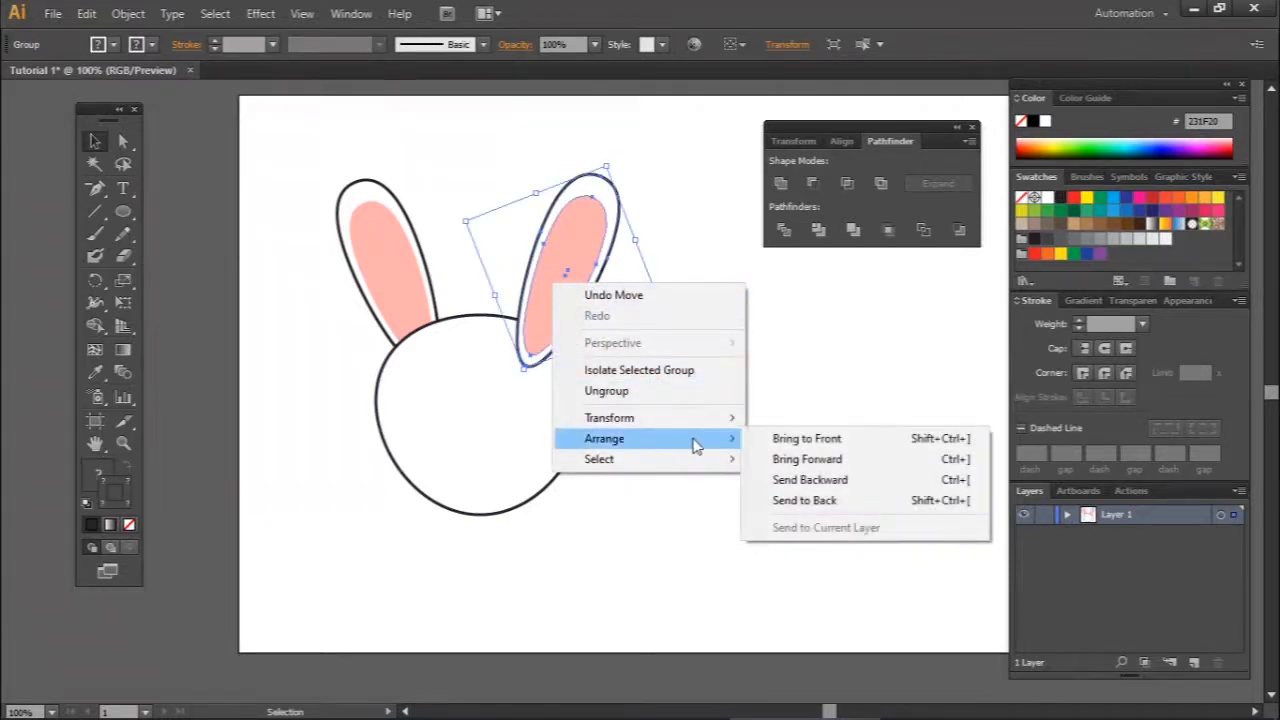
click(833, 495)
click(640, 362)
drag(575, 303, 575, 300)
click(706, 383)
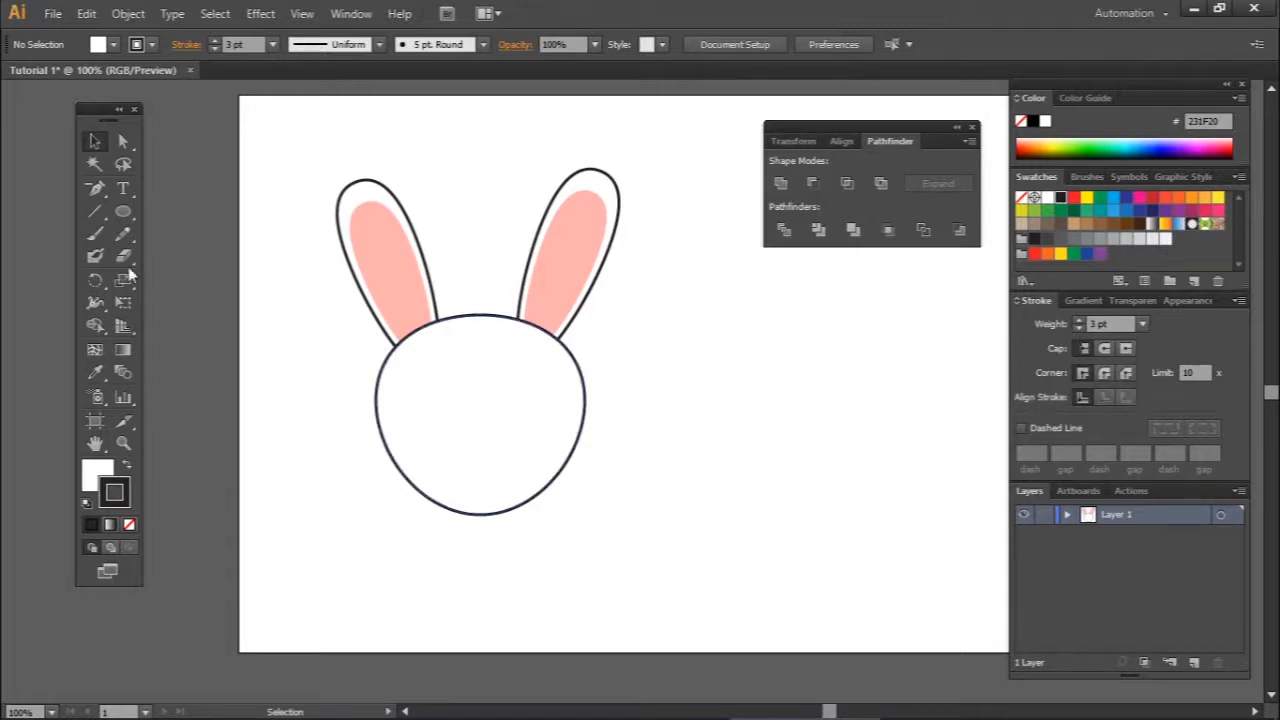
Draw a small tall ellipse to the right of the head with a black fill and no stroke, as the eye base
click(125, 214)
mouse_move(679, 372)
mouse_down()
mouse_move(706, 446)
mouse_move(713, 438)
mouse_up()
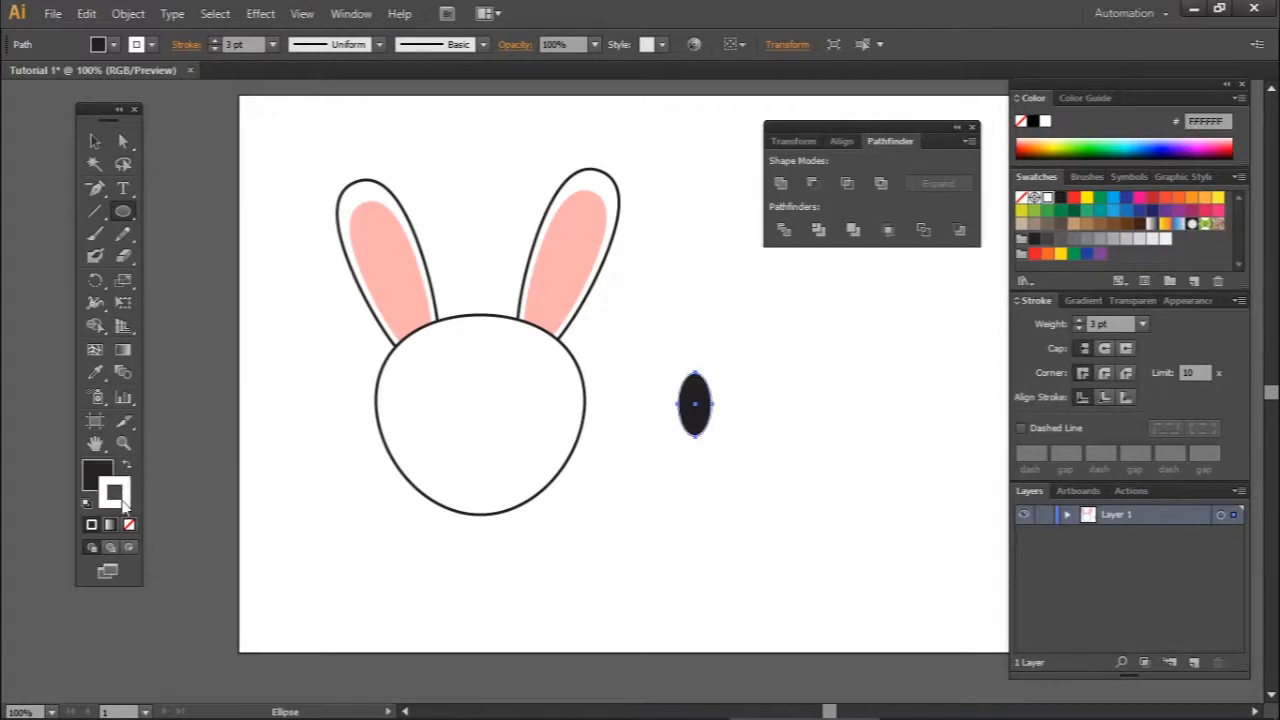
click(128, 526)
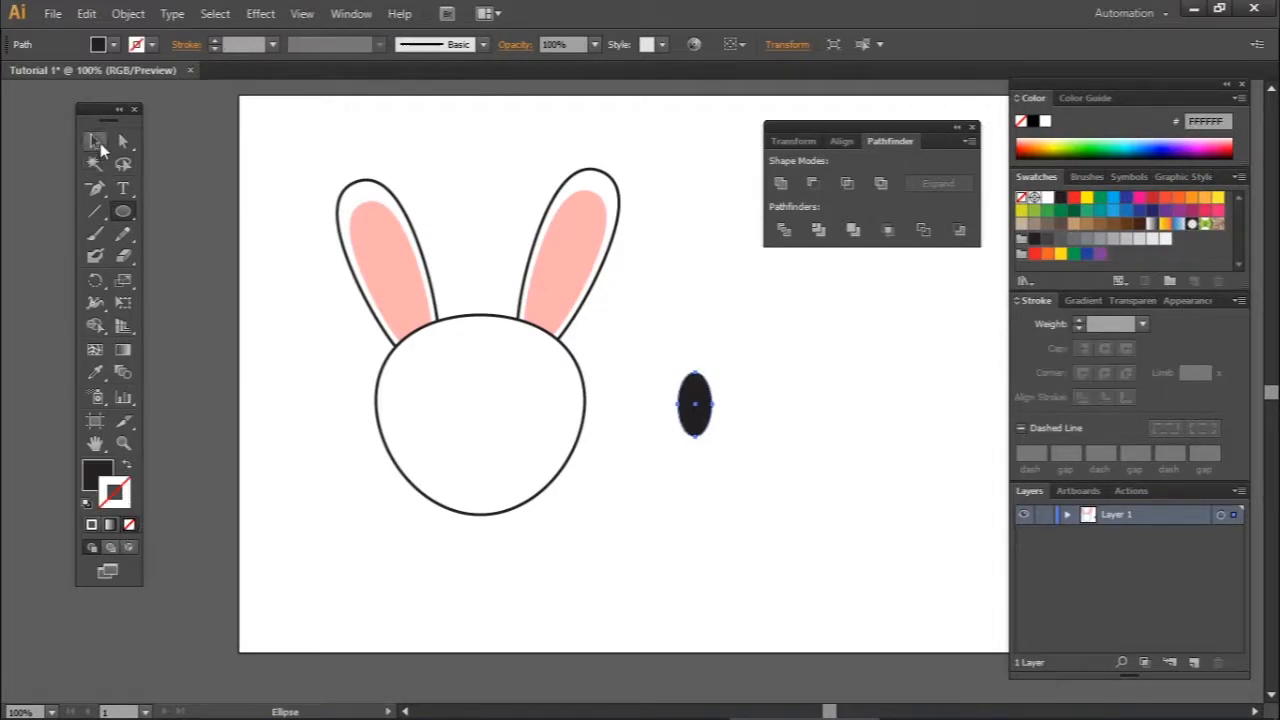
Draw a small circle with white fill and no stroke, and place it over the black ellipse's upper-left edge
click(124, 212)
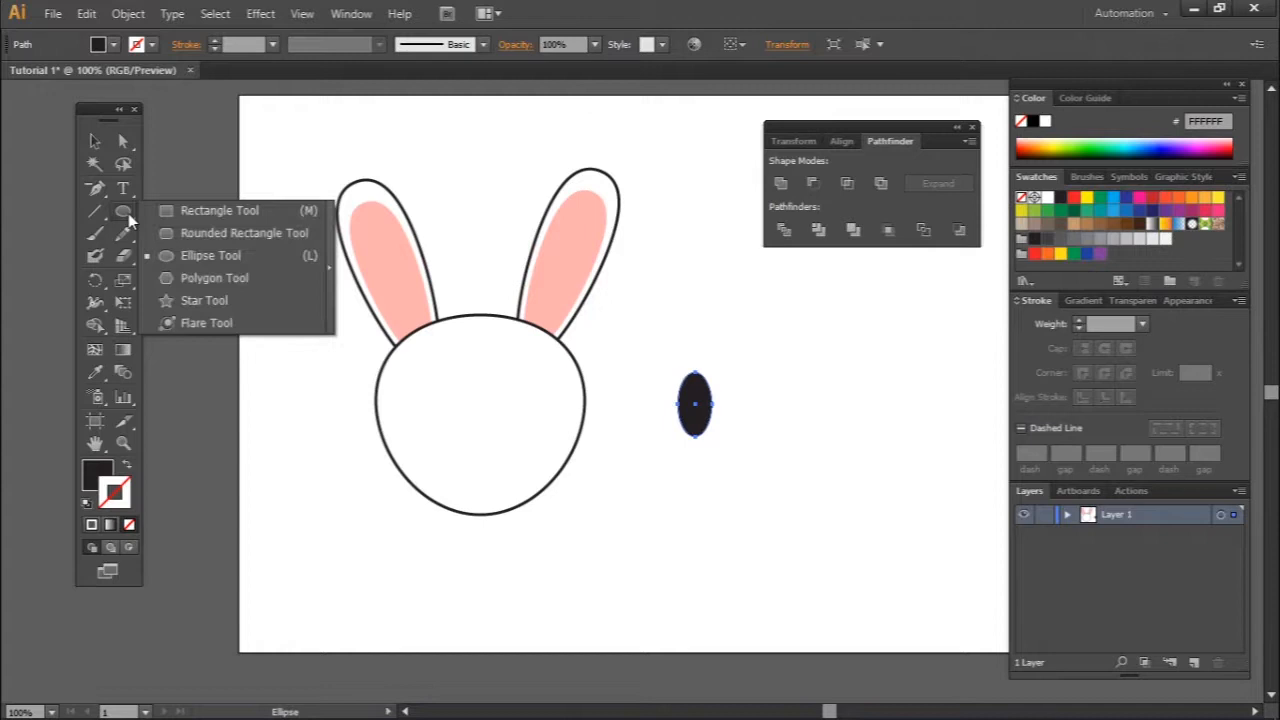
drag(677, 498, 695, 517)
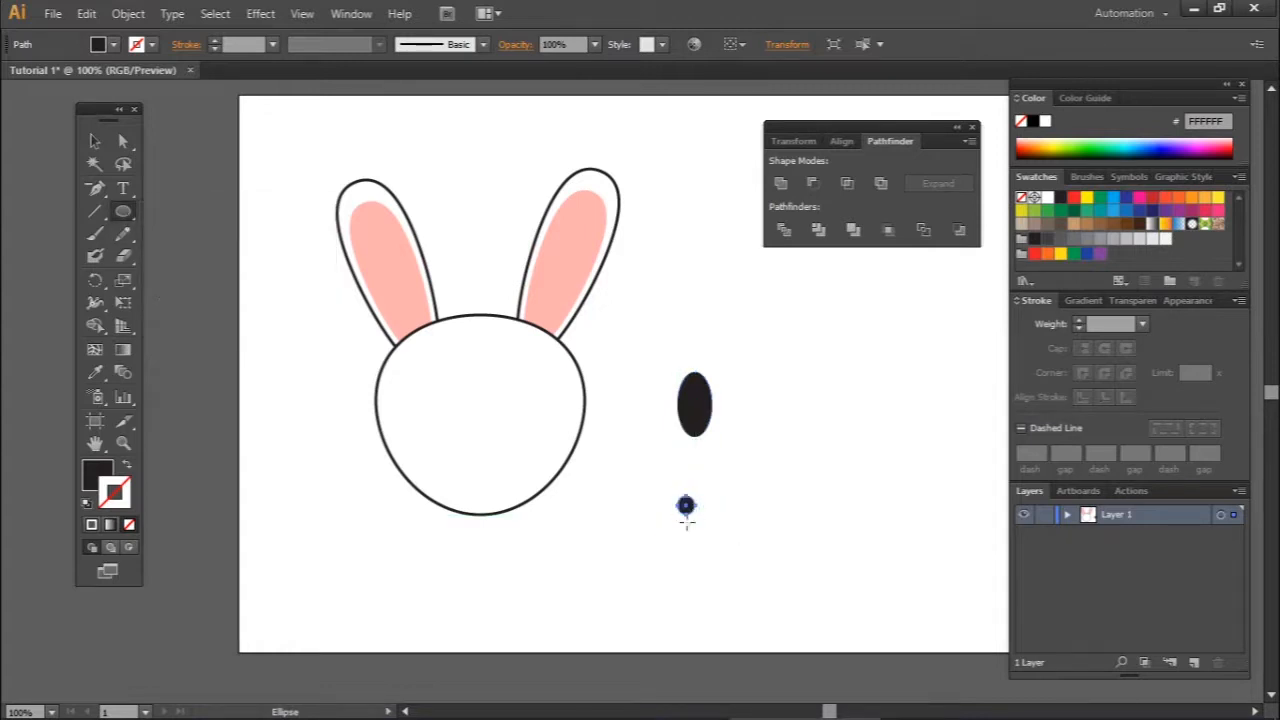
click(87, 504)
click(130, 527)
key(v)
drag(688, 507, 681, 388)
click(798, 524)
Duplicate the small white circle onto the black ellipse's lower-right edge
key(c)
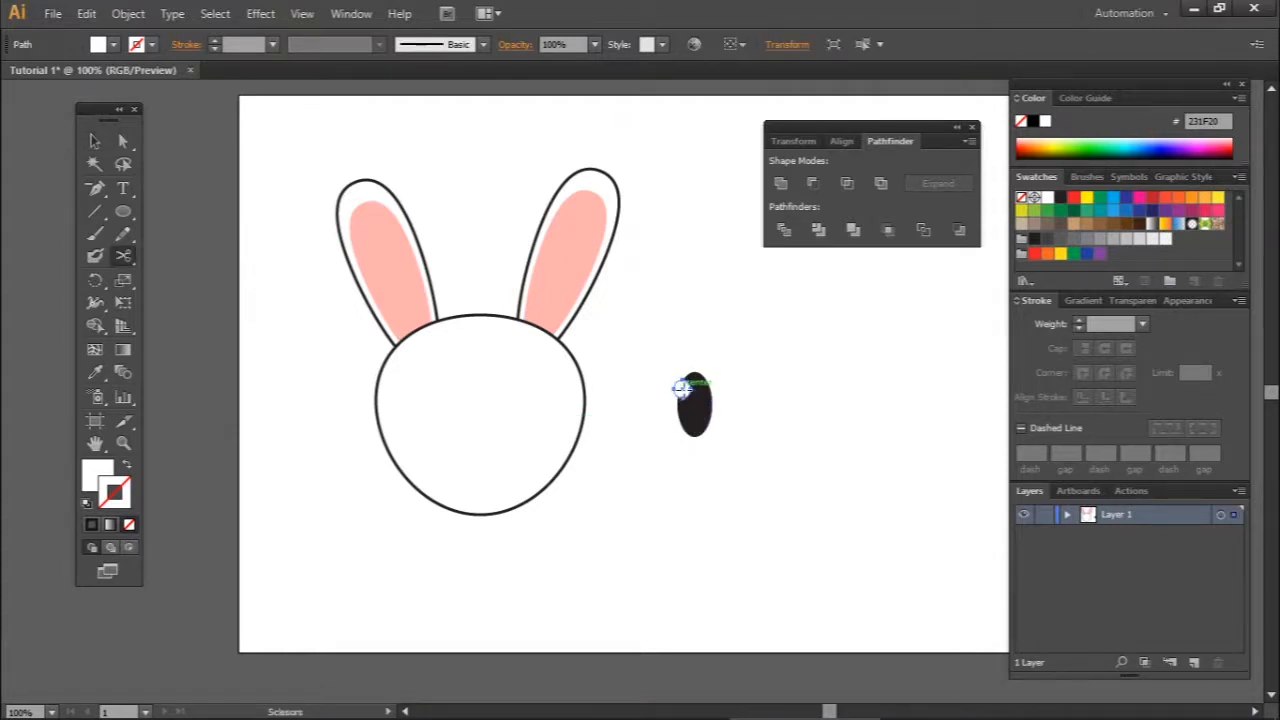
click(94, 141)
click(757, 489)
drag(683, 391, 709, 426)
click(768, 503)
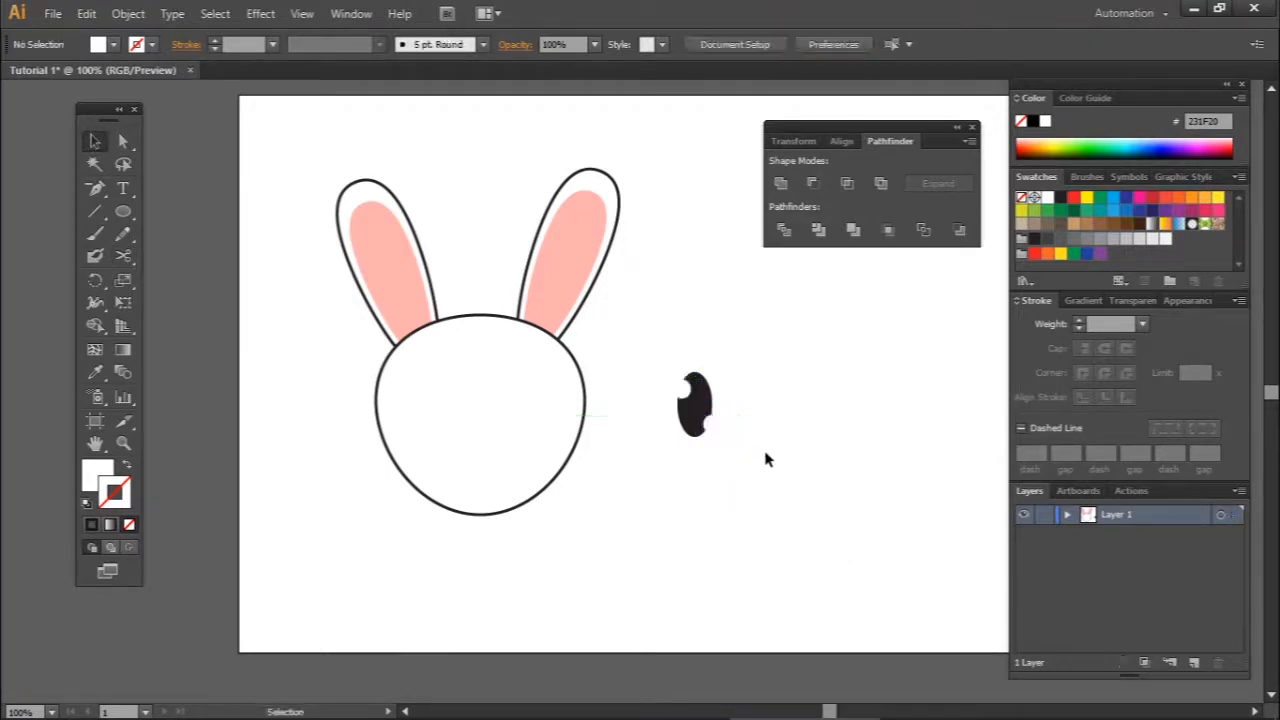
Draw a nine-pointed star with the default white fill and black stroke, and move it so its points overlap the black ellipse's left edge
click(123, 212)
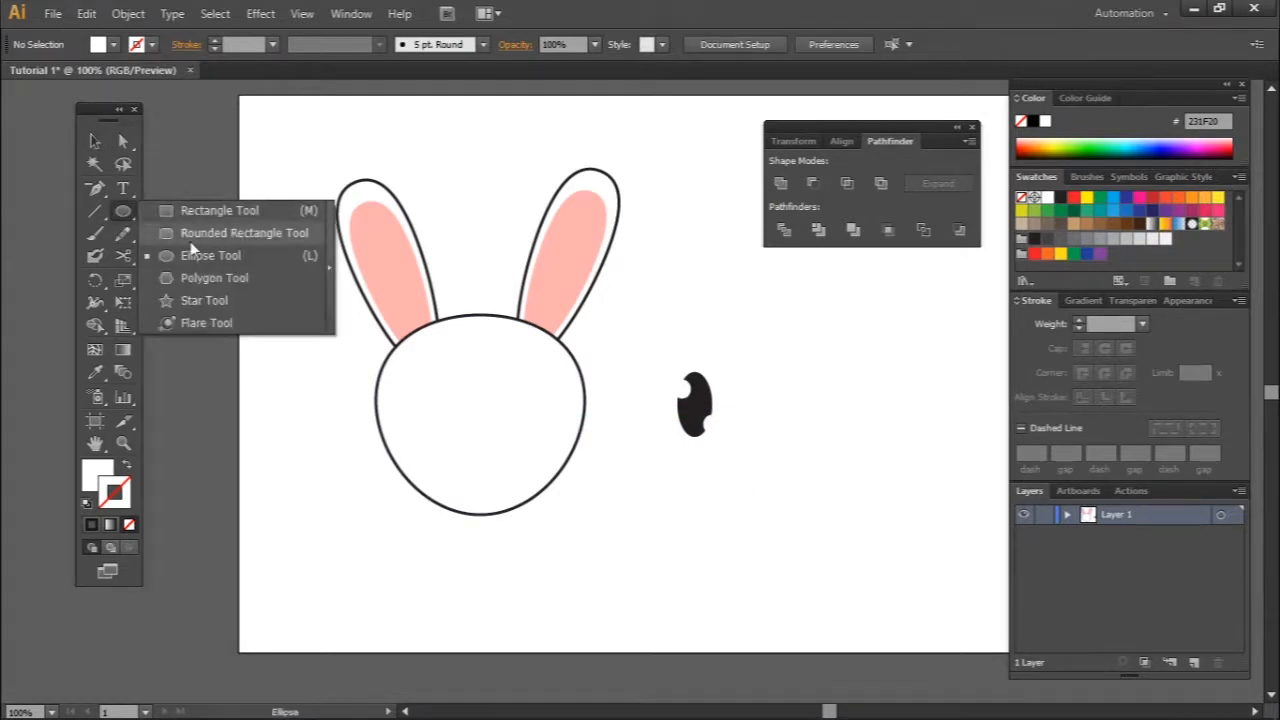
click(222, 302)
drag(620, 521, 668, 545)
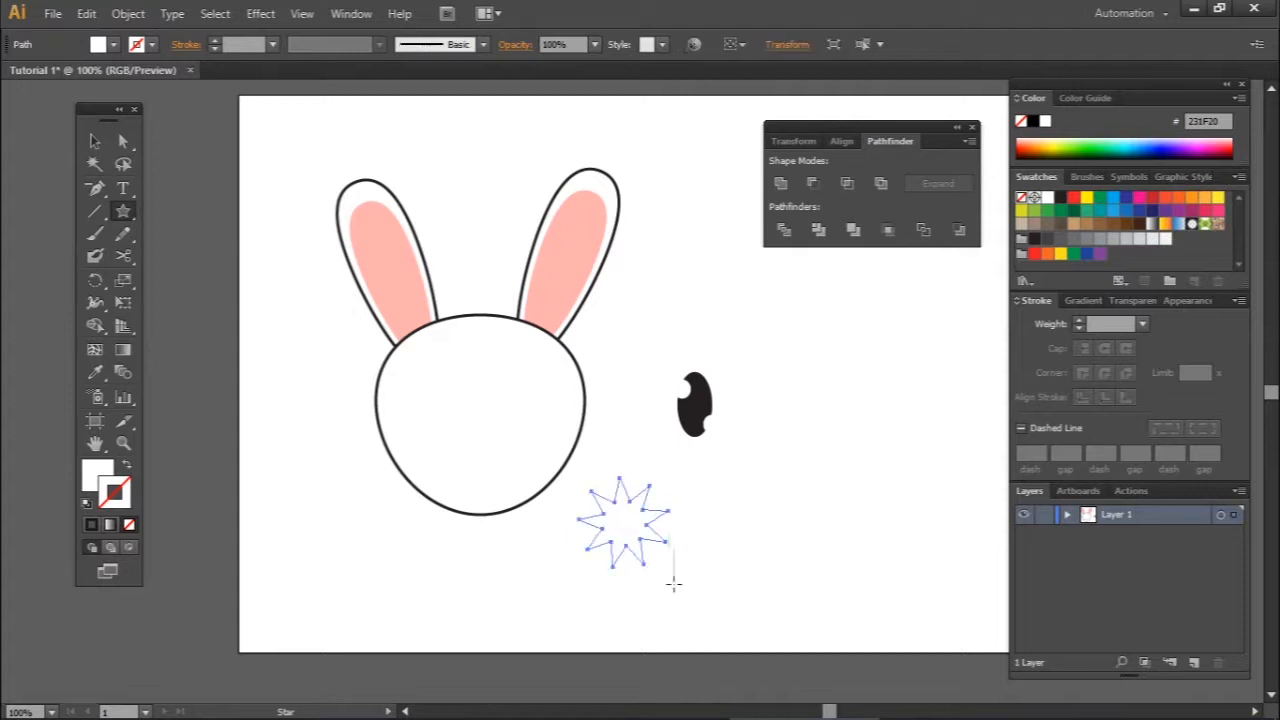
click(86, 505)
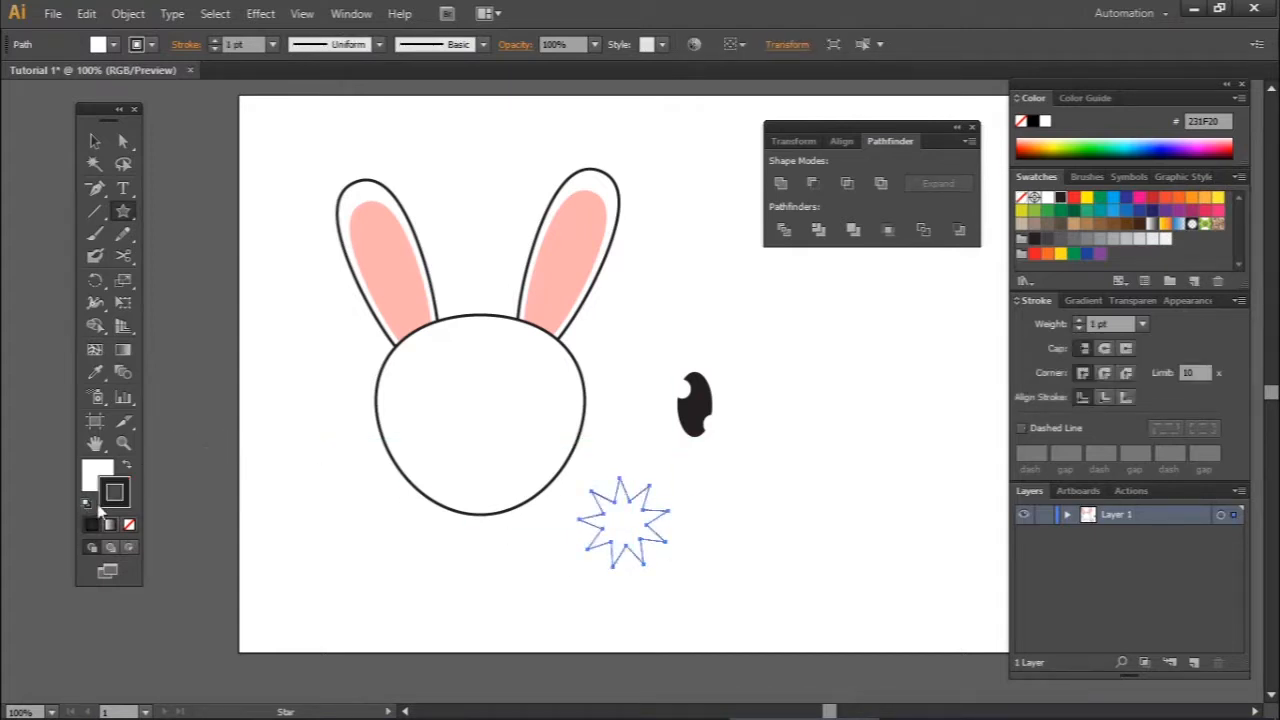
click(94, 141)
click(643, 575)
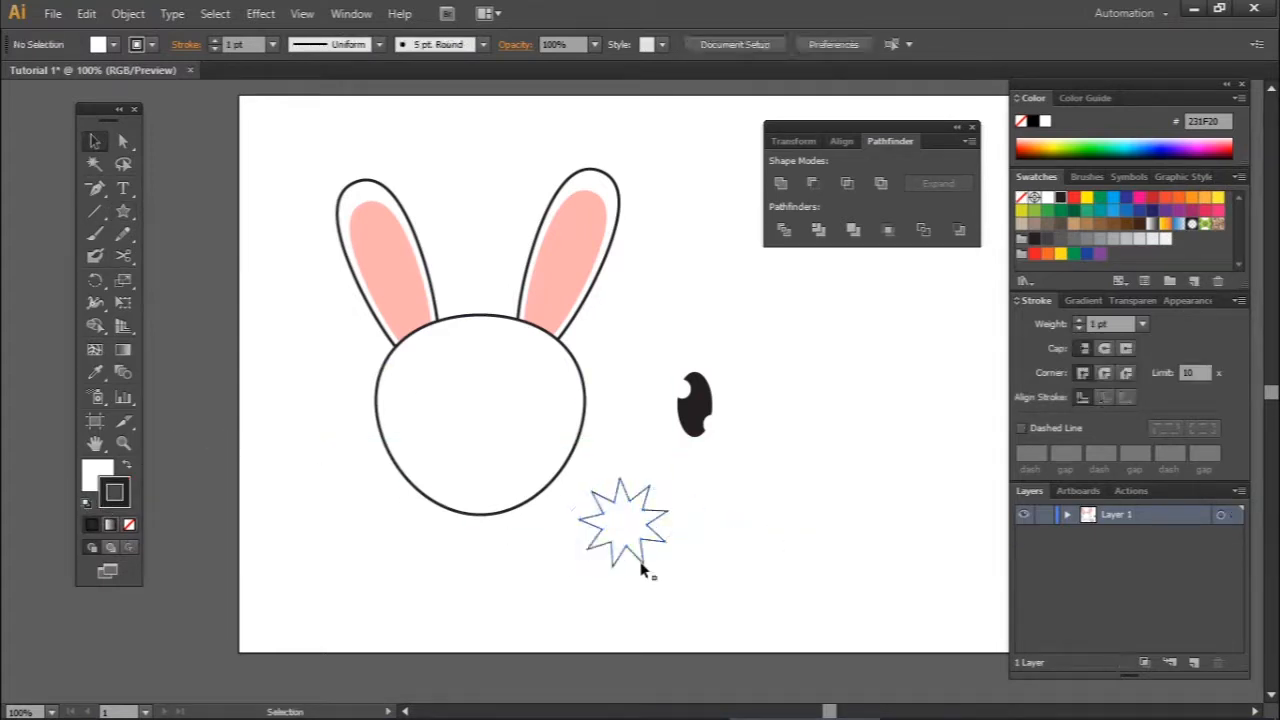
drag(630, 528, 651, 449)
click(757, 528)
Select the black ellipse, both white circles and the star, and cut the overlapping shapes out of the ellipse with Minus Front
click(686, 386)
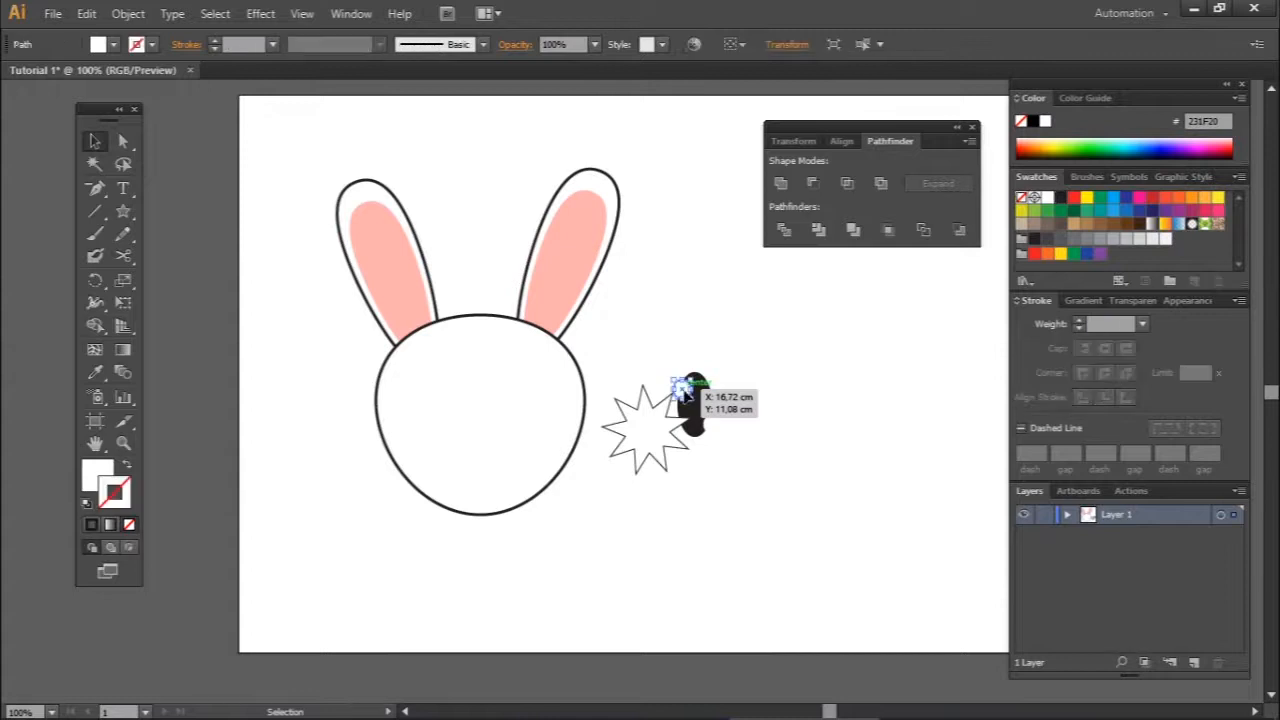
click(777, 471)
drag(770, 502, 645, 377)
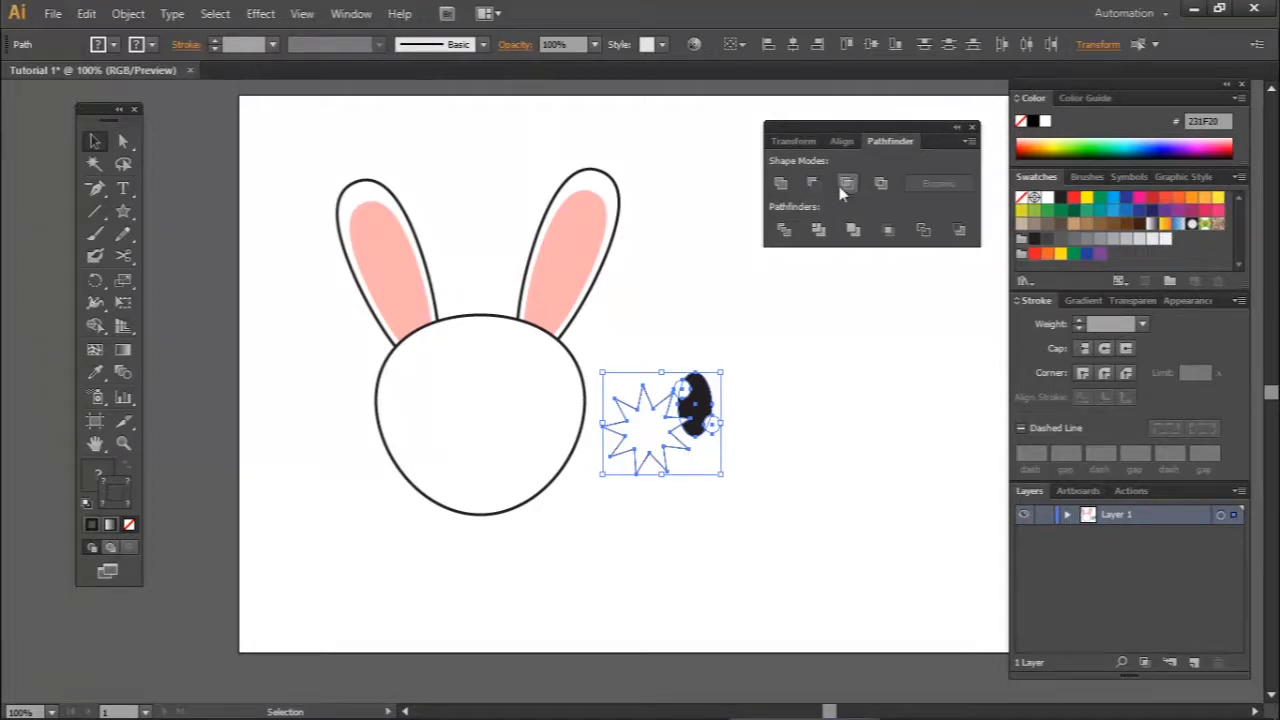
click(813, 183)
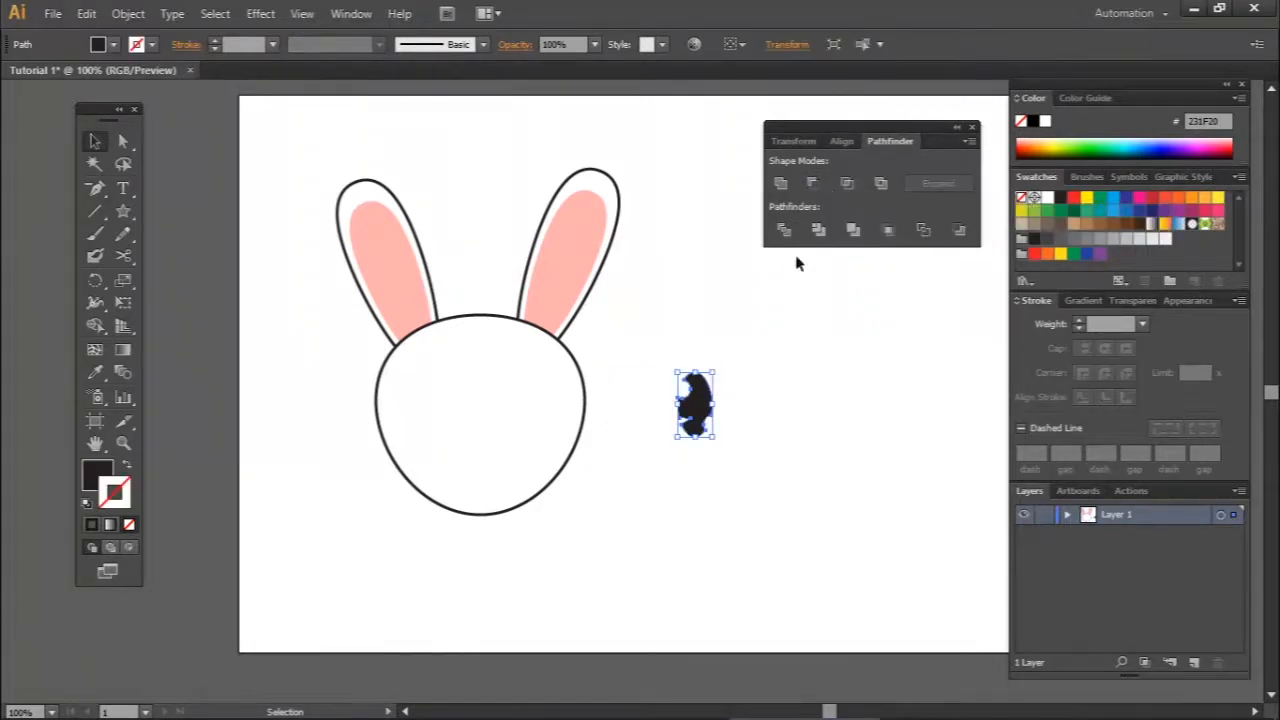
click(798, 345)
click(705, 406)
click(787, 468)
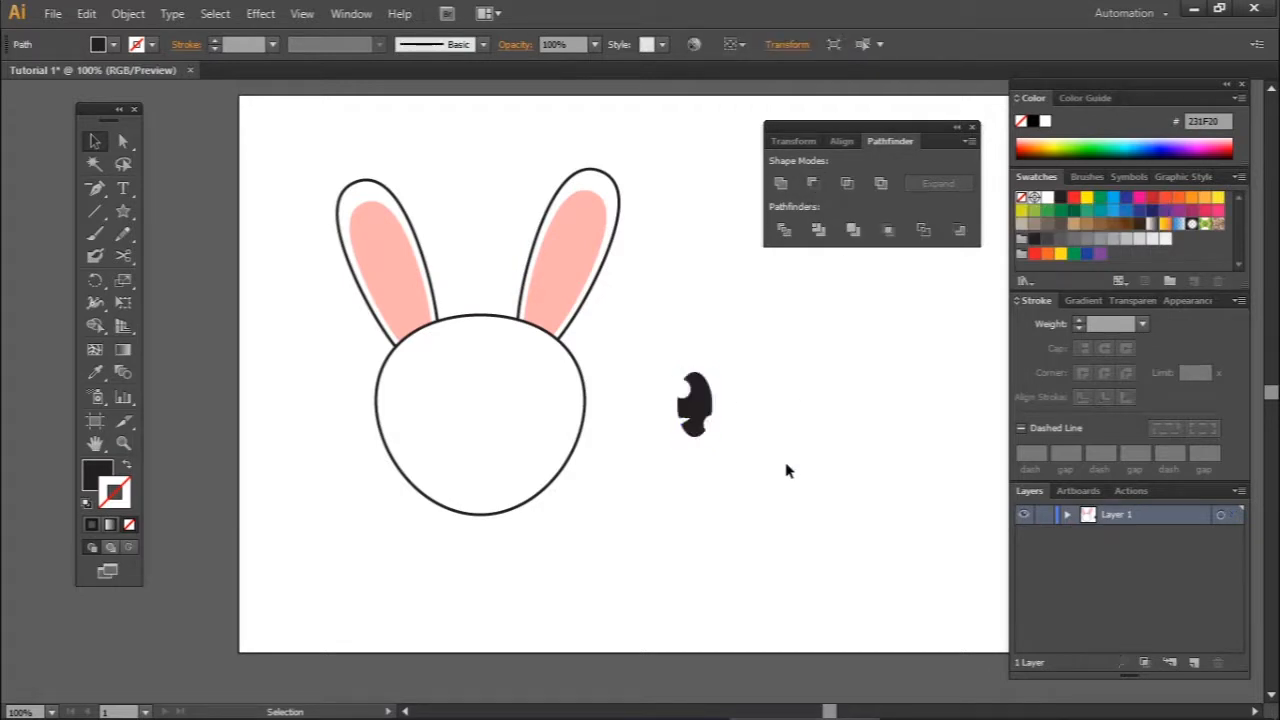
Place the eye on the face at a reduced size and duplicate it to form a level pair
click(704, 413)
drag(699, 414, 516, 383)
click(495, 443)
click(422, 386)
click(645, 437)
right_click(516, 384)
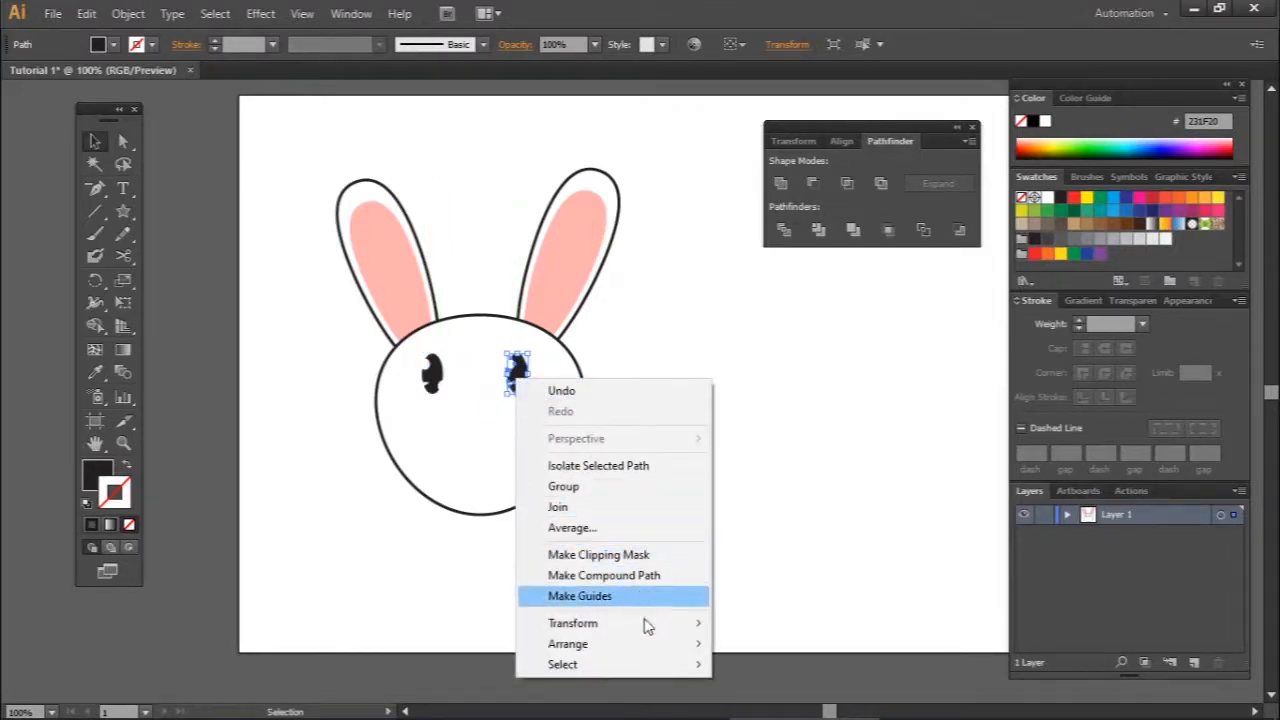
mouse_move(650, 624)
click(795, 507)
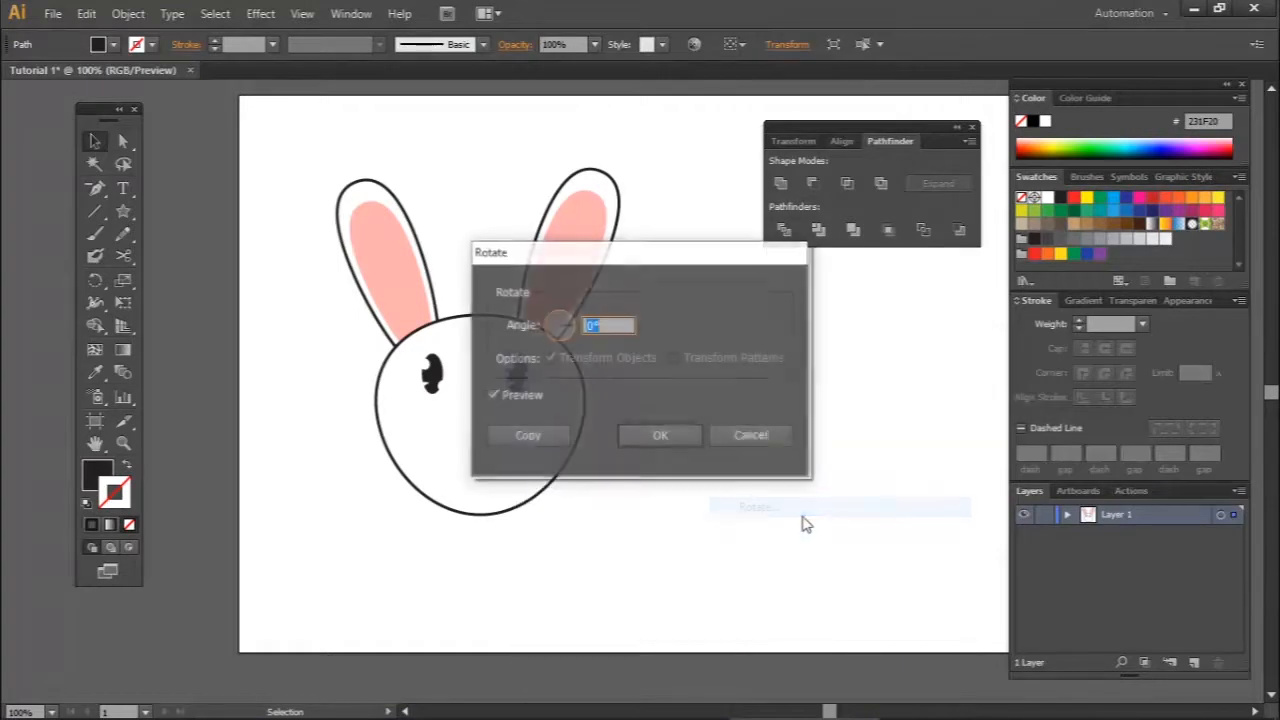
drag(633, 265, 820, 280)
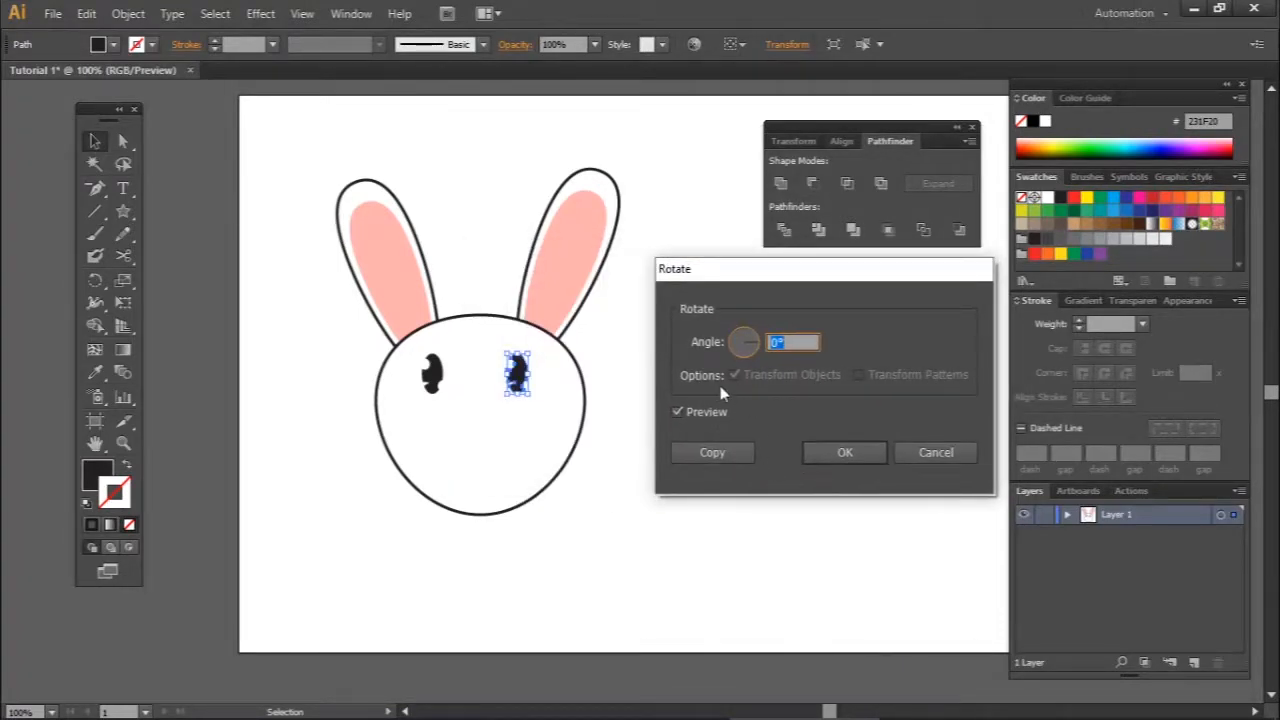
click(928, 455)
Reflect the right-hand eye across the vertical axis at 90° so it mirrors the other eye
right_click(727, 335)
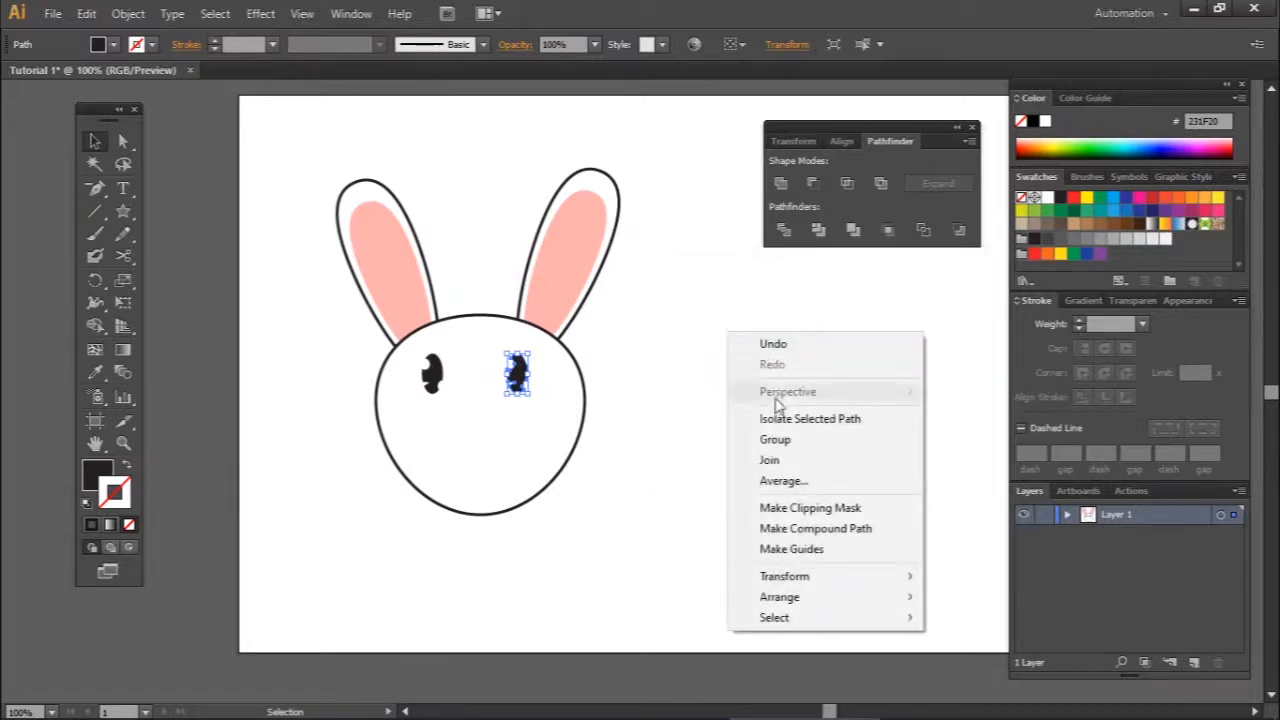
mouse_move(830, 585)
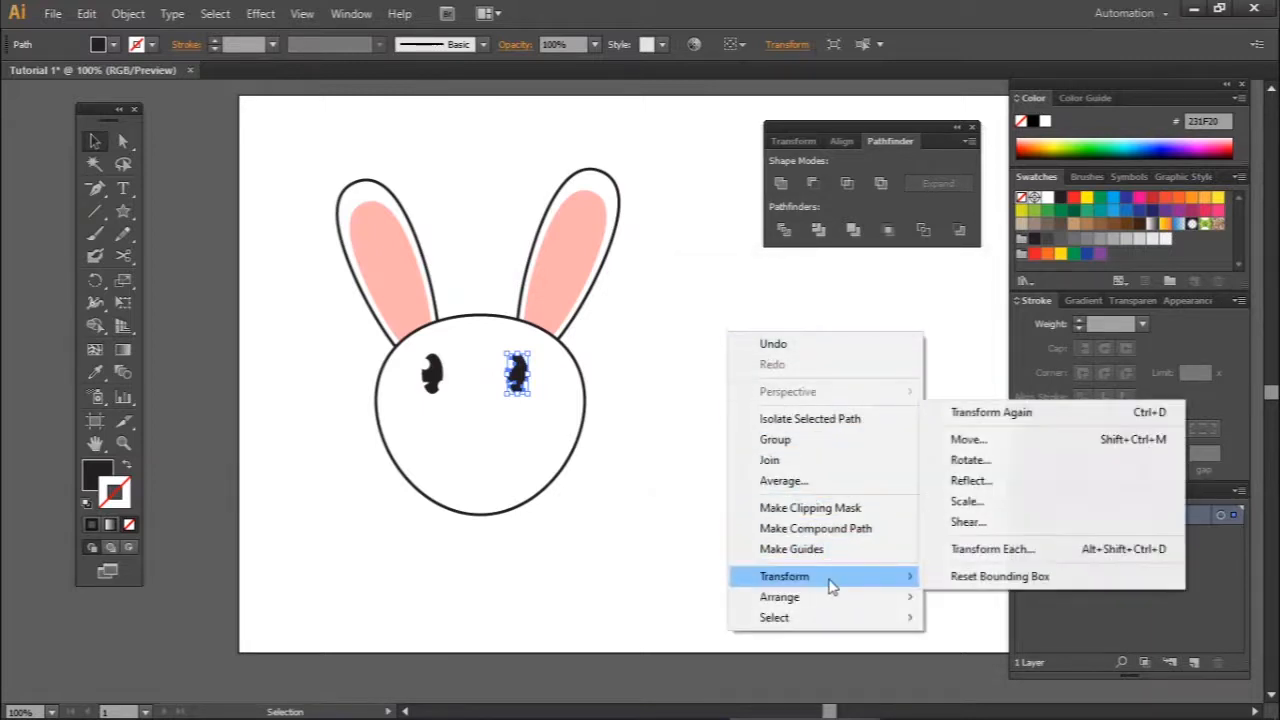
click(982, 483)
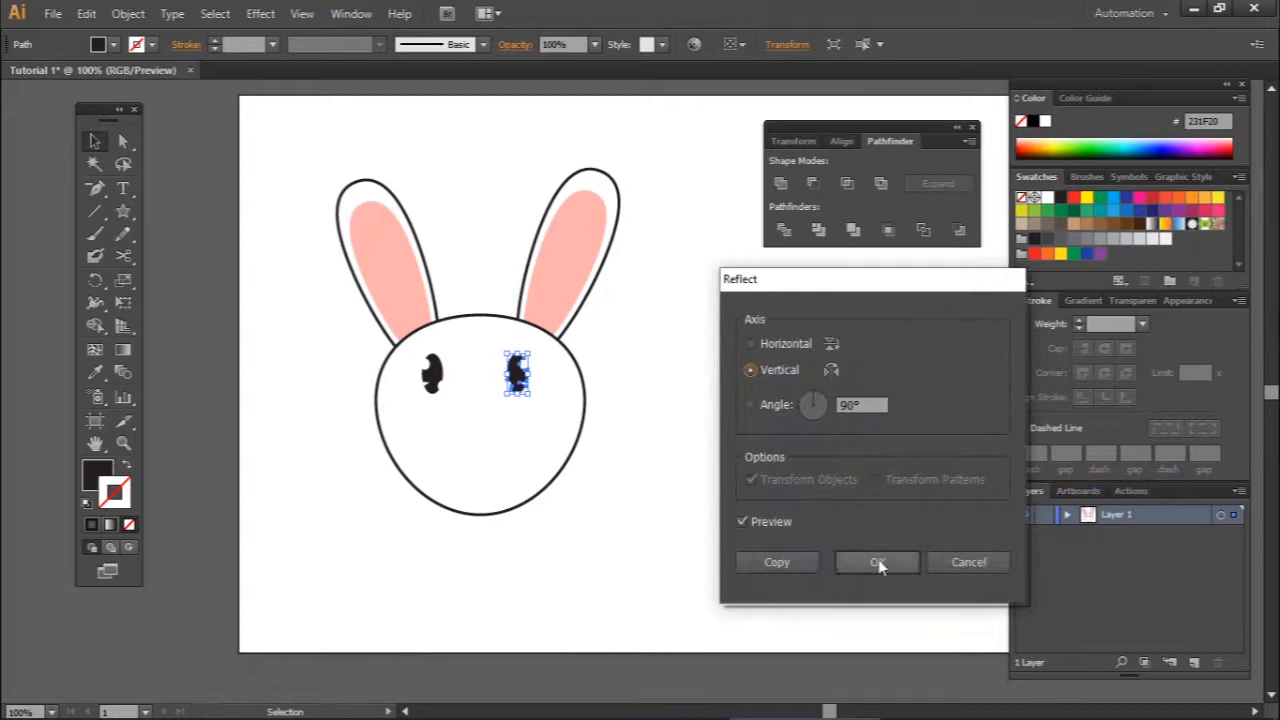
click(878, 563)
click(781, 444)
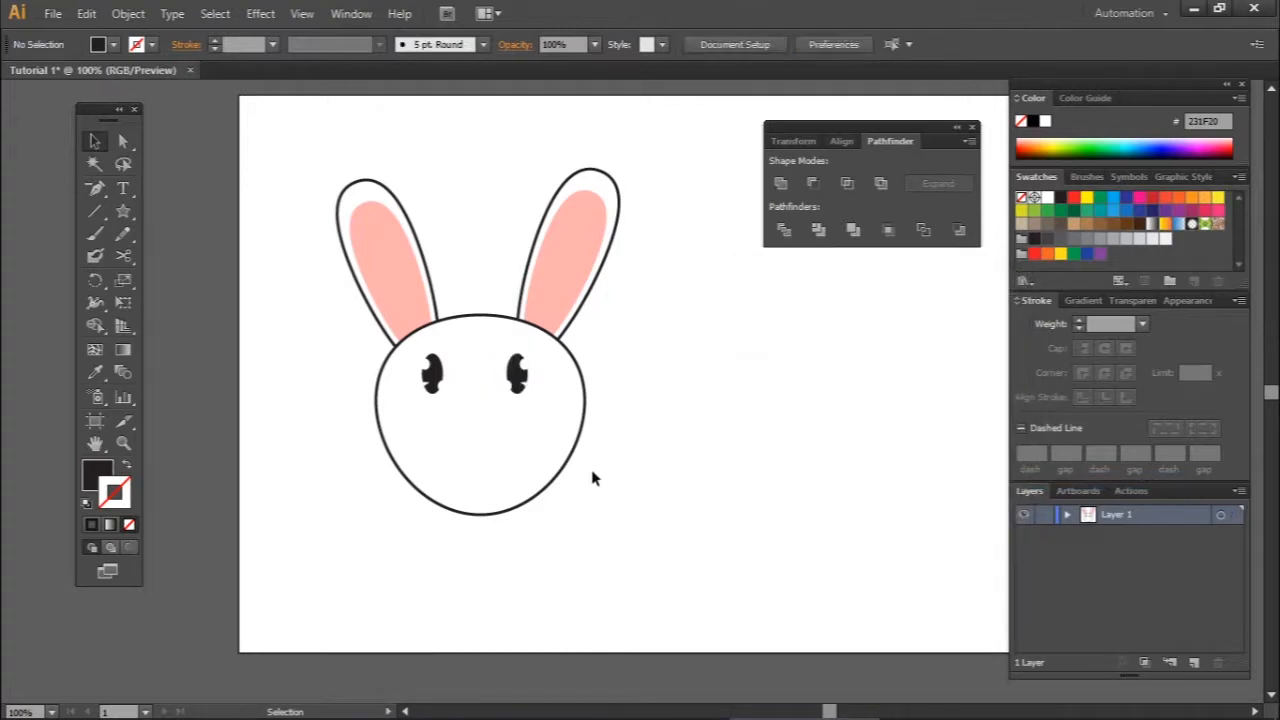
Duplicate the face outline to the right of the head and delete the copy's top anchor point, leaving an open lower curve
click(492, 500)
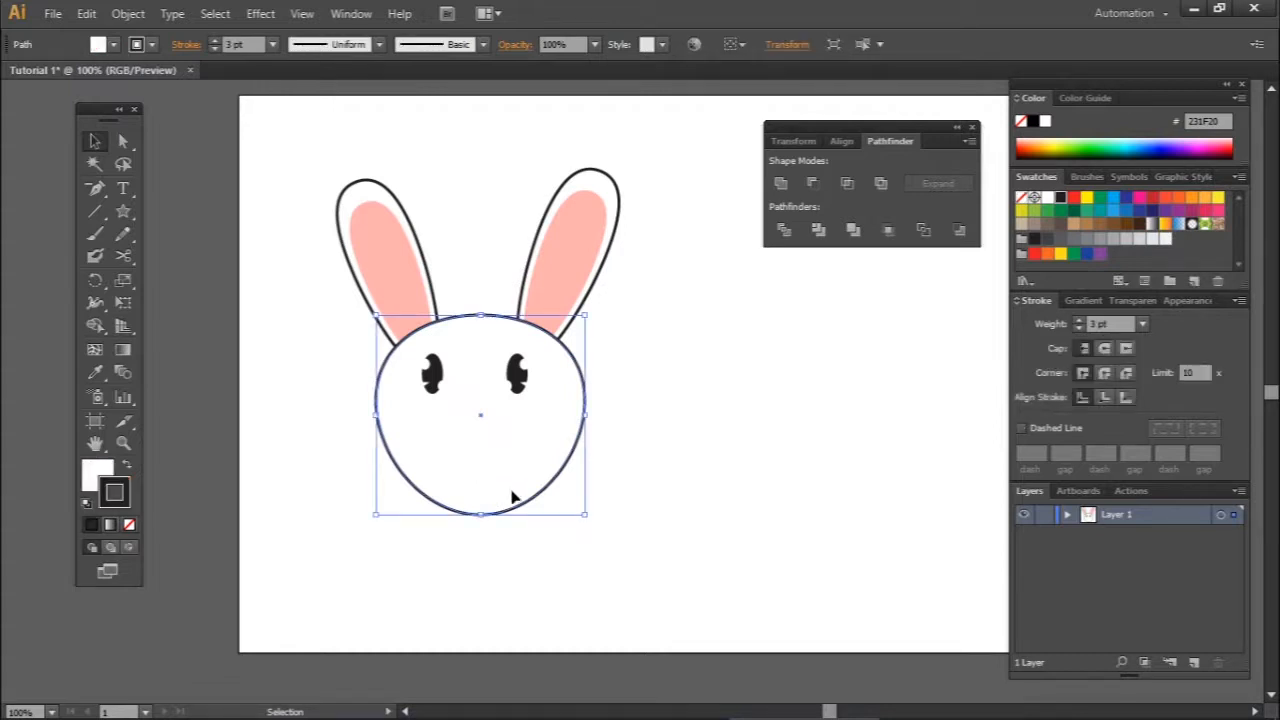
alt+drag(519, 483, 790, 503)
click(908, 490)
click(756, 479)
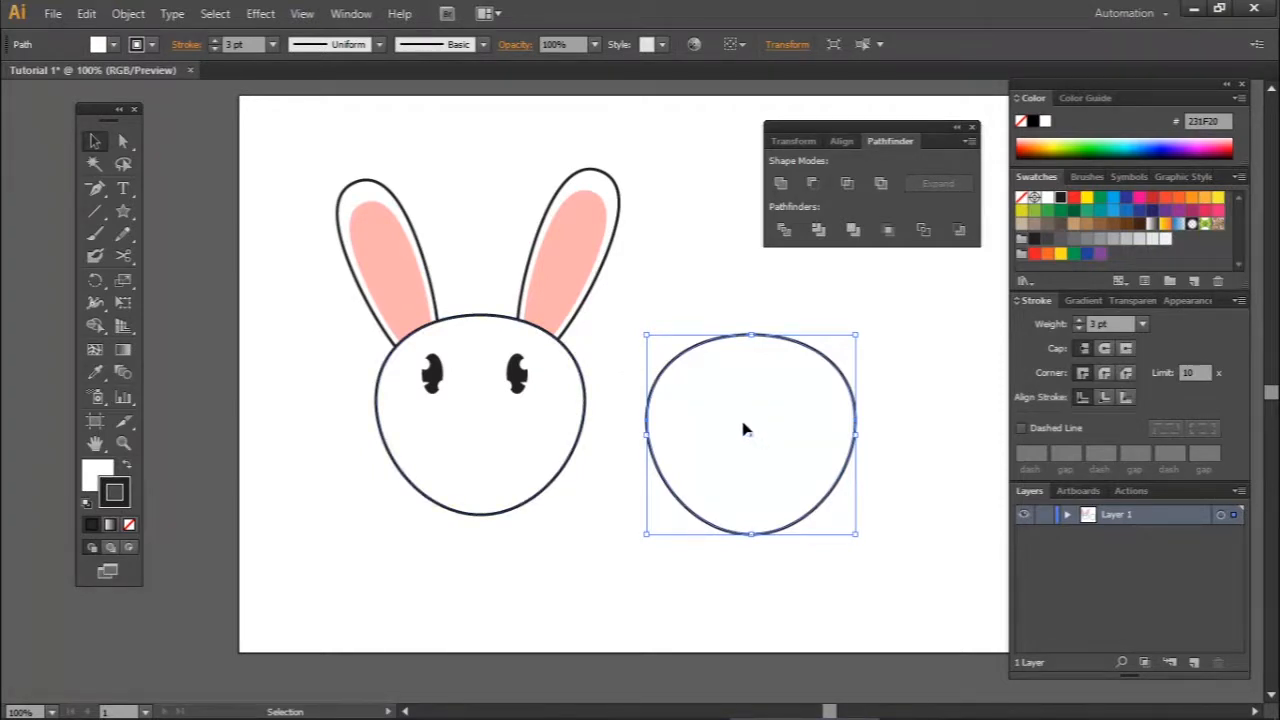
click(953, 320)
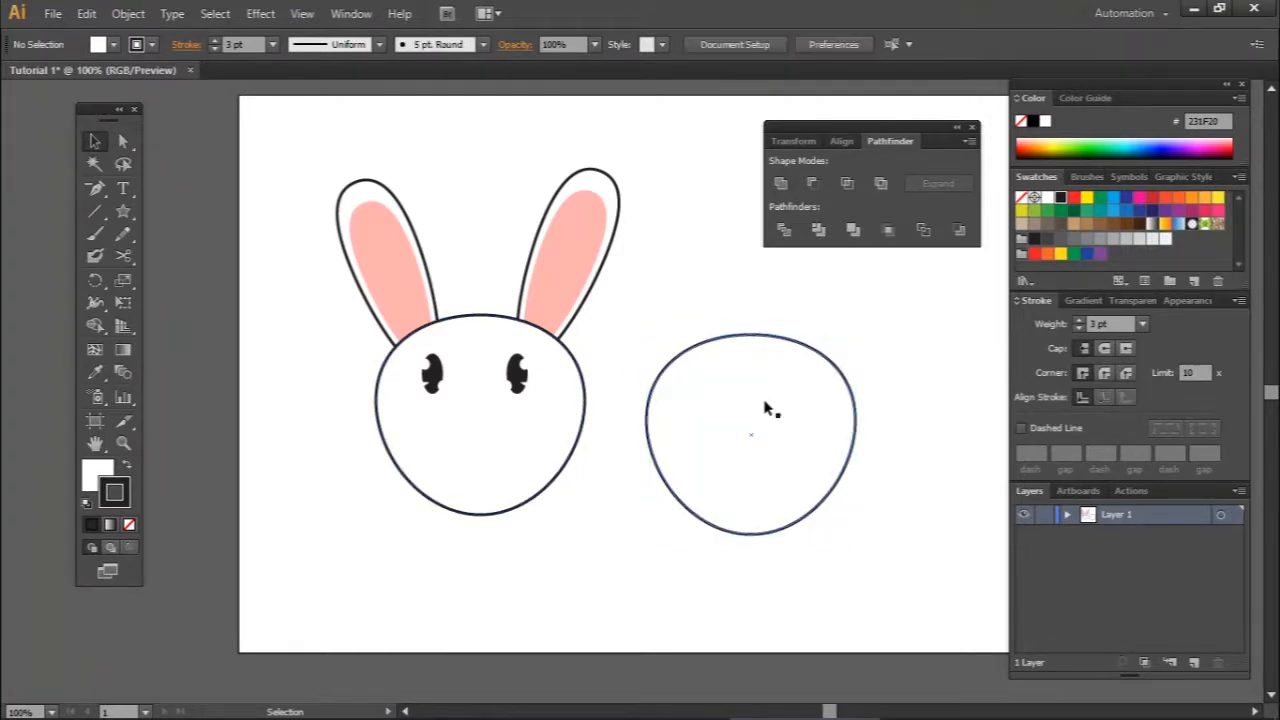
click(122, 141)
drag(749, 338, 750, 339)
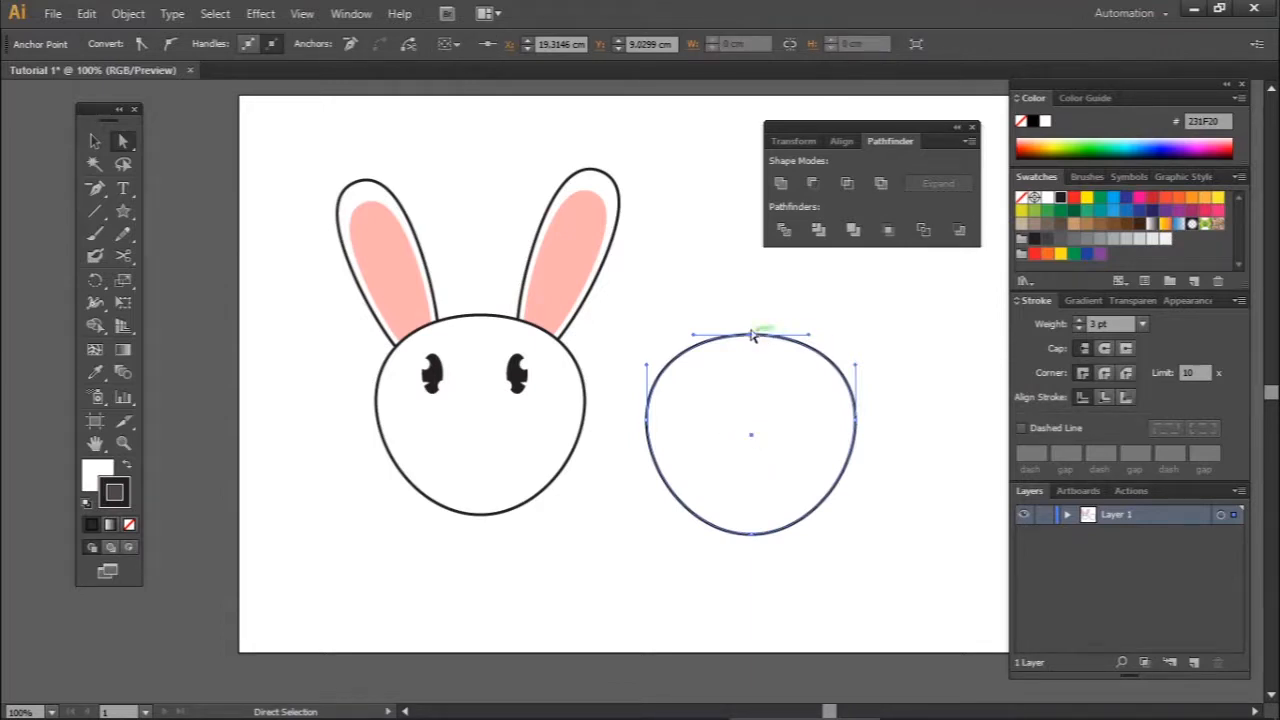
drag(748, 312, 766, 369)
key(Delete)
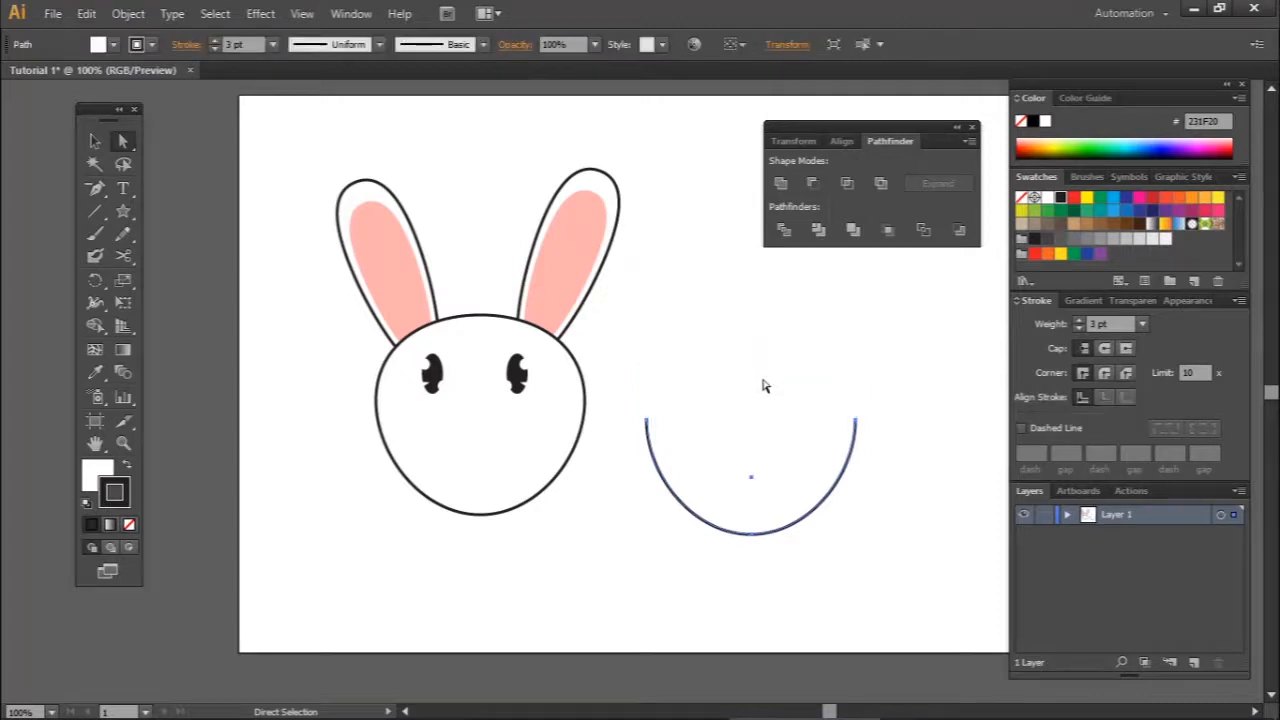
Shorten both direction handles of the open curve's bottom anchor to make it more pointed, and retract the left end anchor's upper handle
click(755, 534)
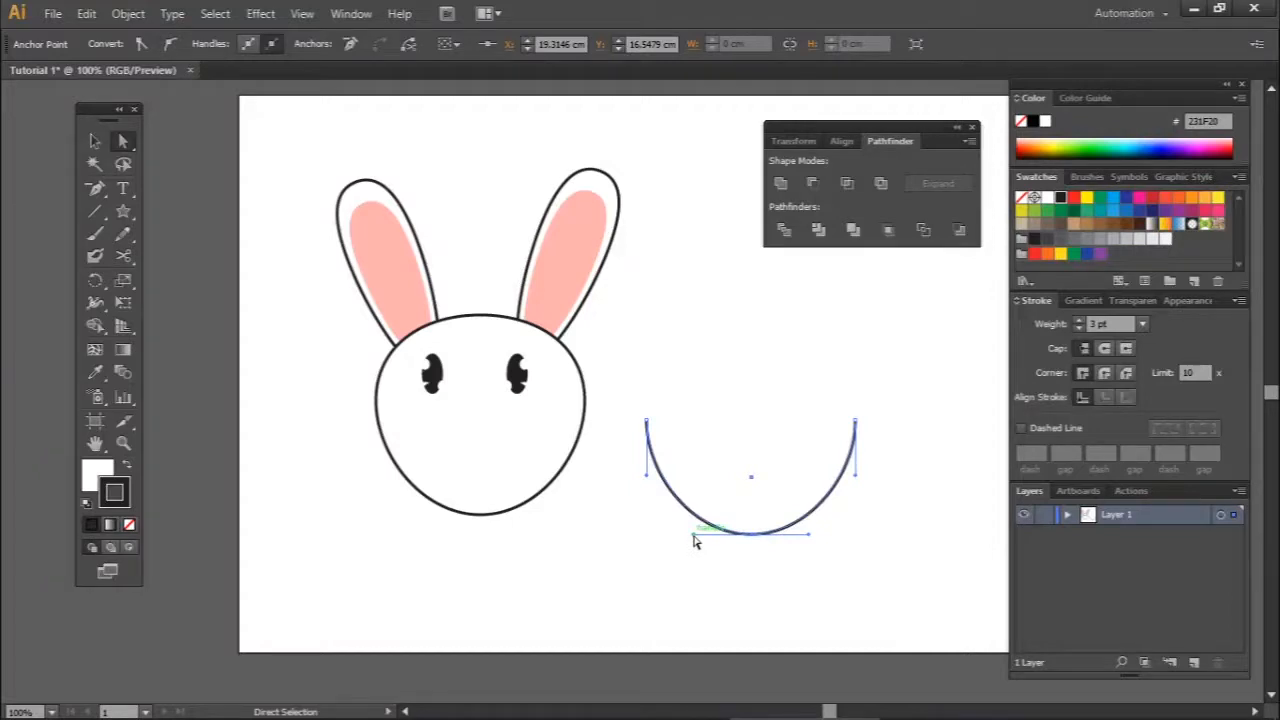
click(772, 562)
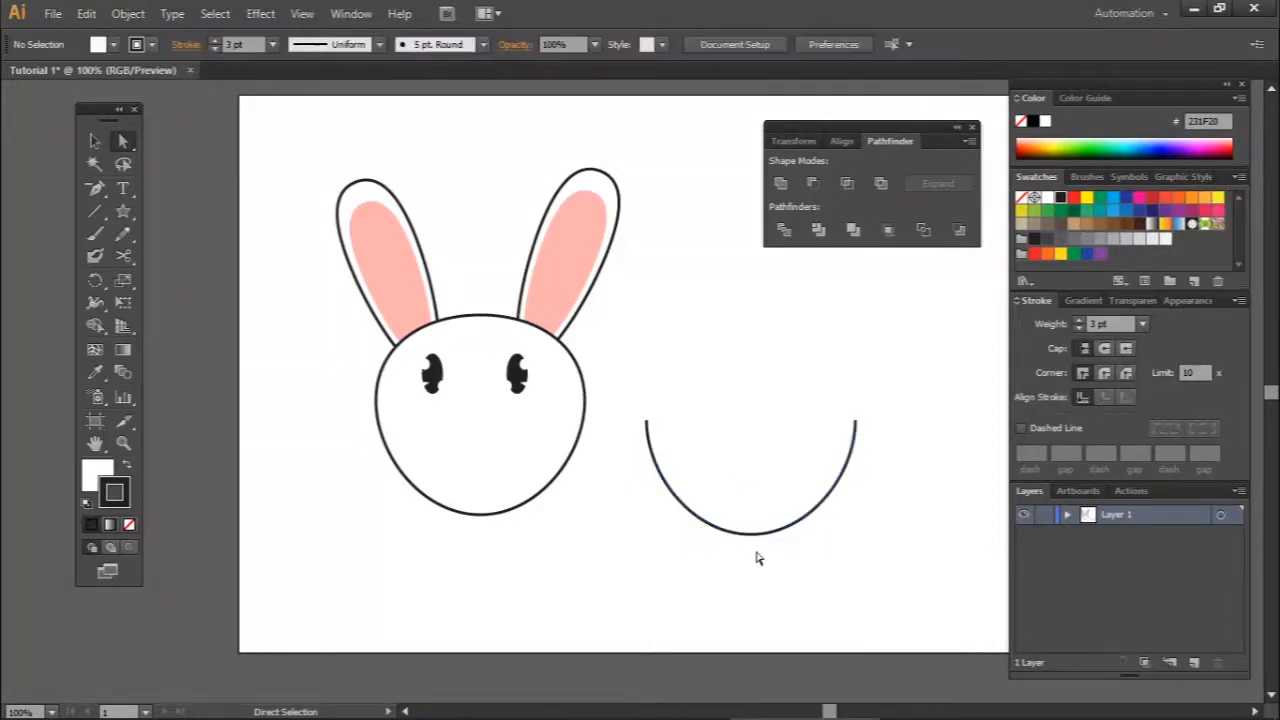
click(756, 535)
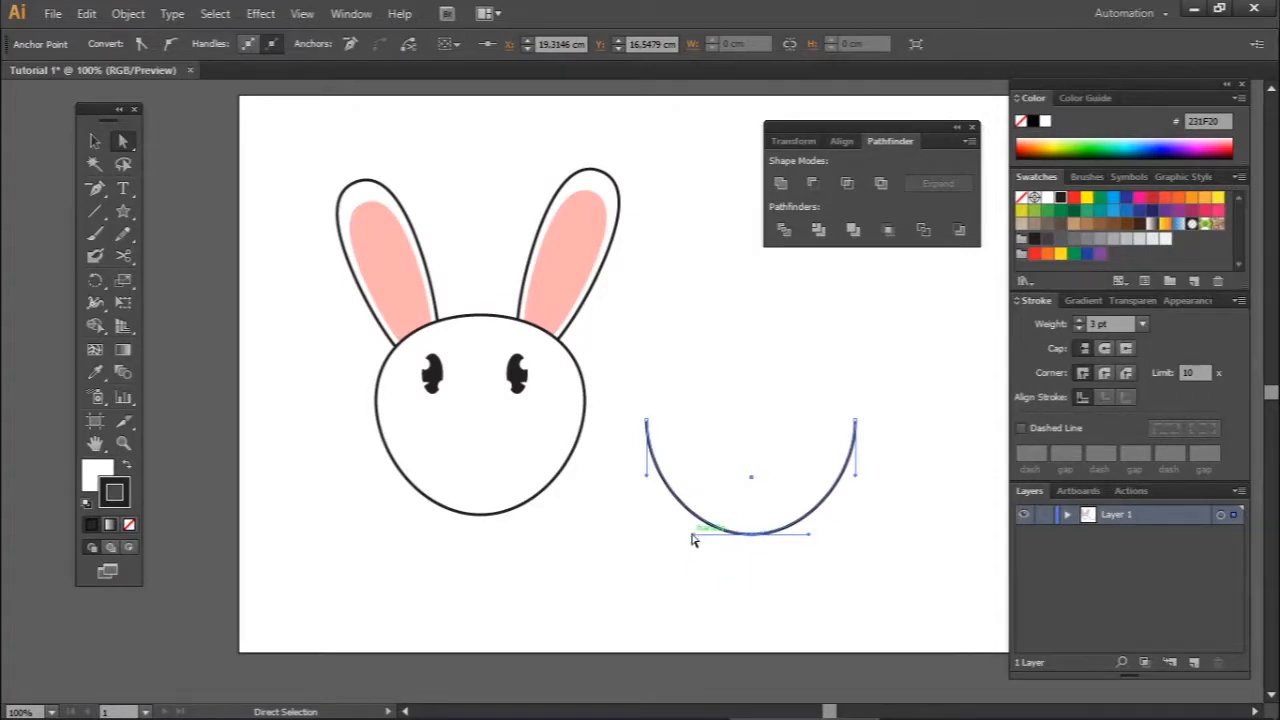
drag(694, 534, 724, 538)
drag(812, 540, 770, 542)
click(751, 520)
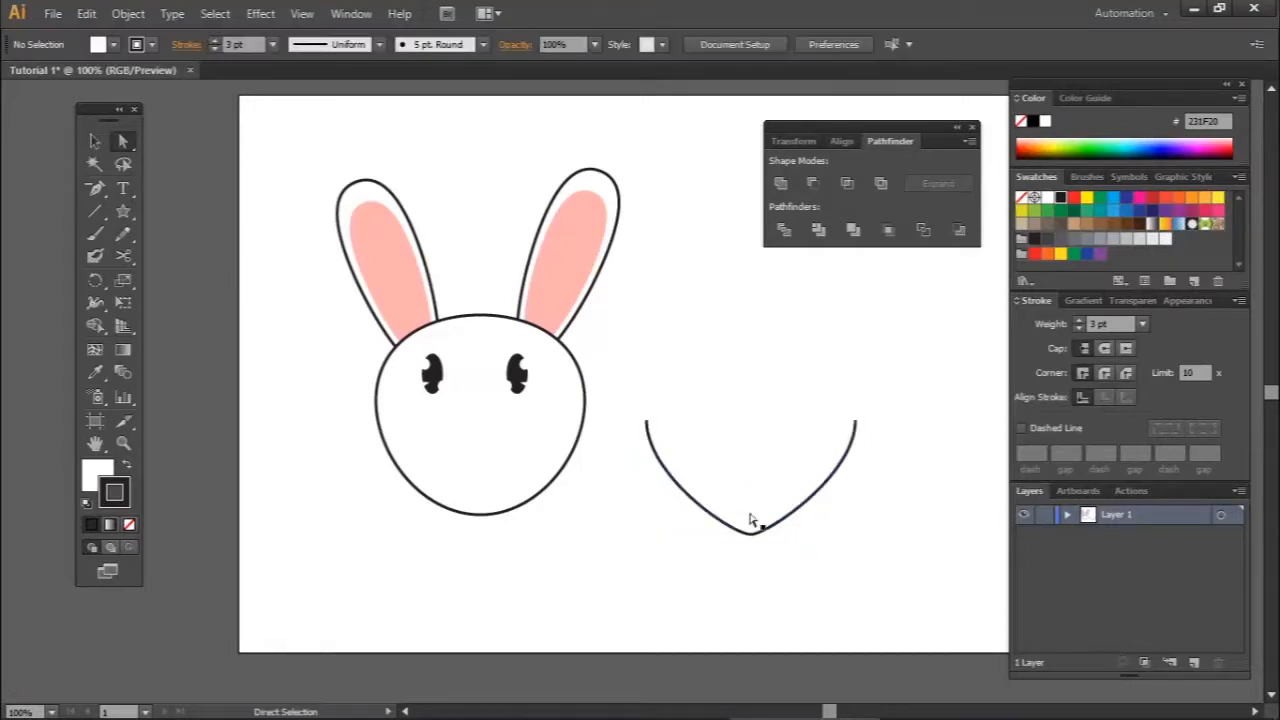
click(647, 423)
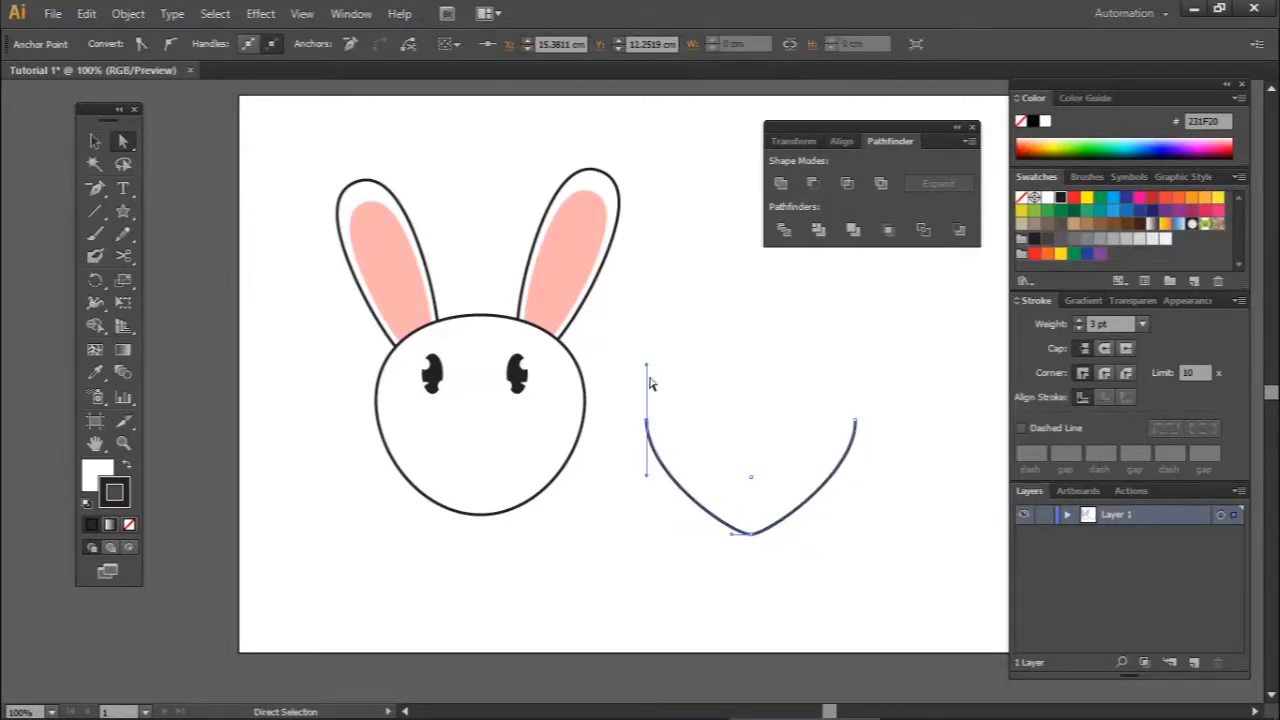
drag(647, 369, 649, 423)
drag(923, 405, 645, 434)
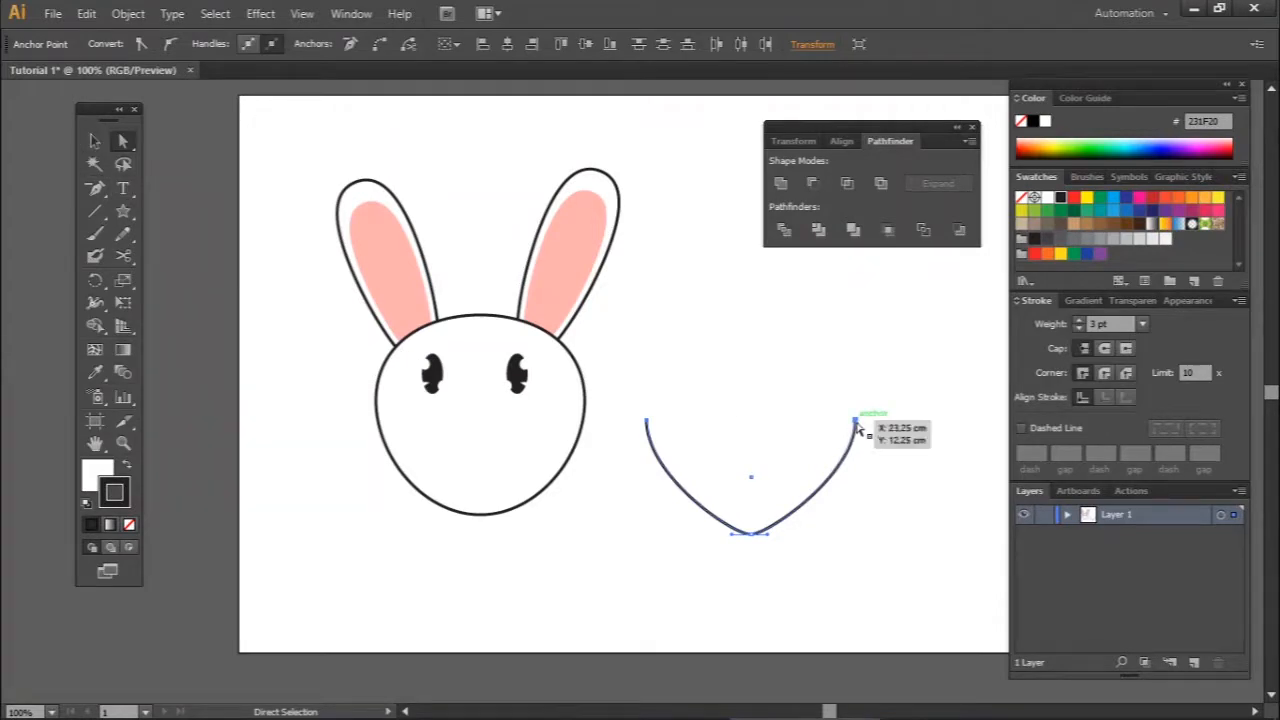
Scale the open curve down to mouth size and place it on the face, centred just below the eyes
click(94, 141)
drag(750, 419, 751, 479)
drag(857, 509, 769, 507)
drag(708, 535, 661, 504)
drag(771, 505, 671, 497)
click(745, 555)
click(673, 505)
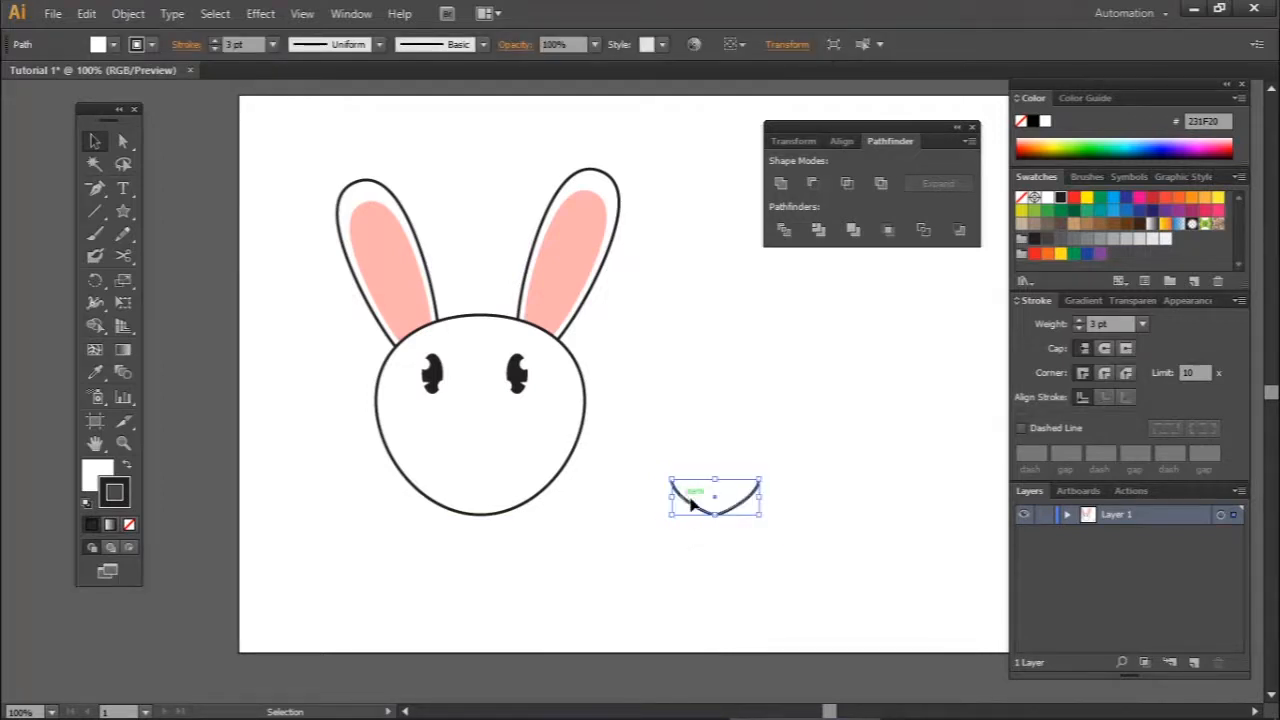
drag(760, 497, 478, 420)
click(765, 557)
click(671, 543)
click(620, 486)
click(771, 486)
Resize the face outline so it is slightly narrower and noticeably shorter at the chin
click(486, 492)
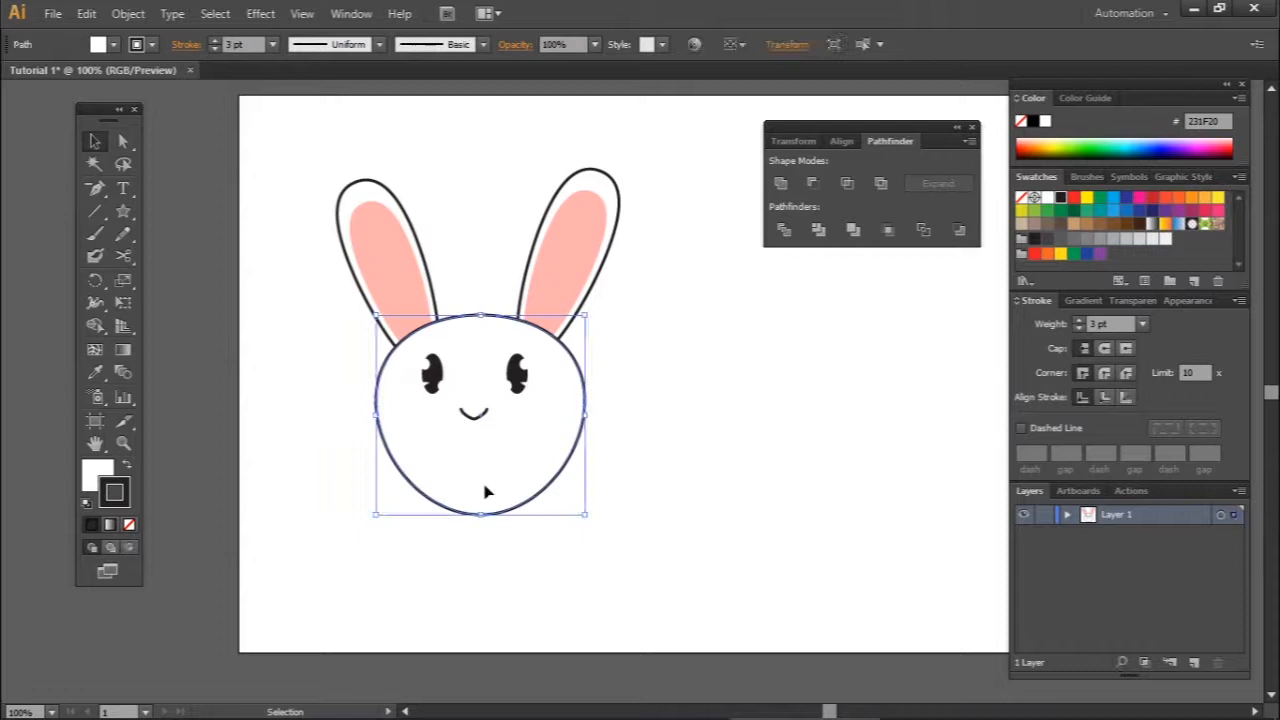
drag(586, 413, 577, 414)
drag(477, 515, 475, 481)
click(606, 514)
Move the mouth and both eyes higher on the face, bringing the eyes slightly closer together at the same level
drag(474, 416, 438, 371)
drag(518, 385, 520, 372)
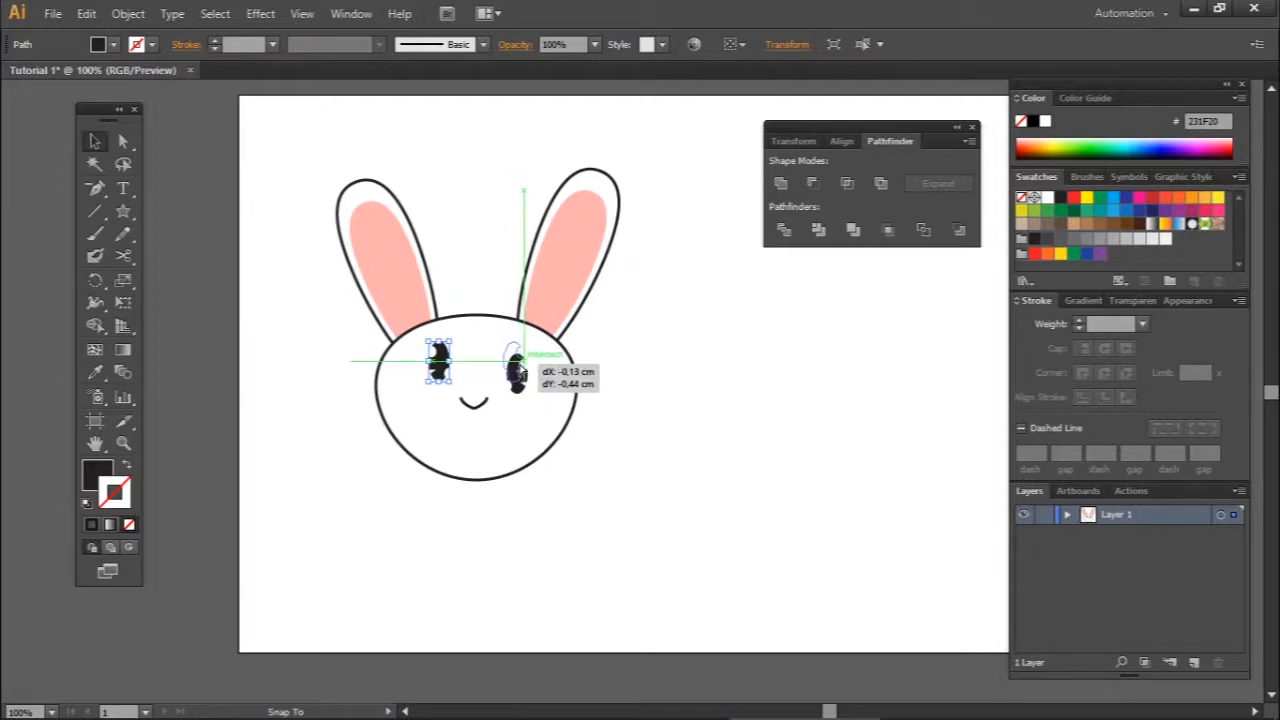
drag(519, 372, 517, 366)
click(673, 462)
Extend the face outline slightly downward and to the left so it fits evenly around the eyes and mouth
click(476, 482)
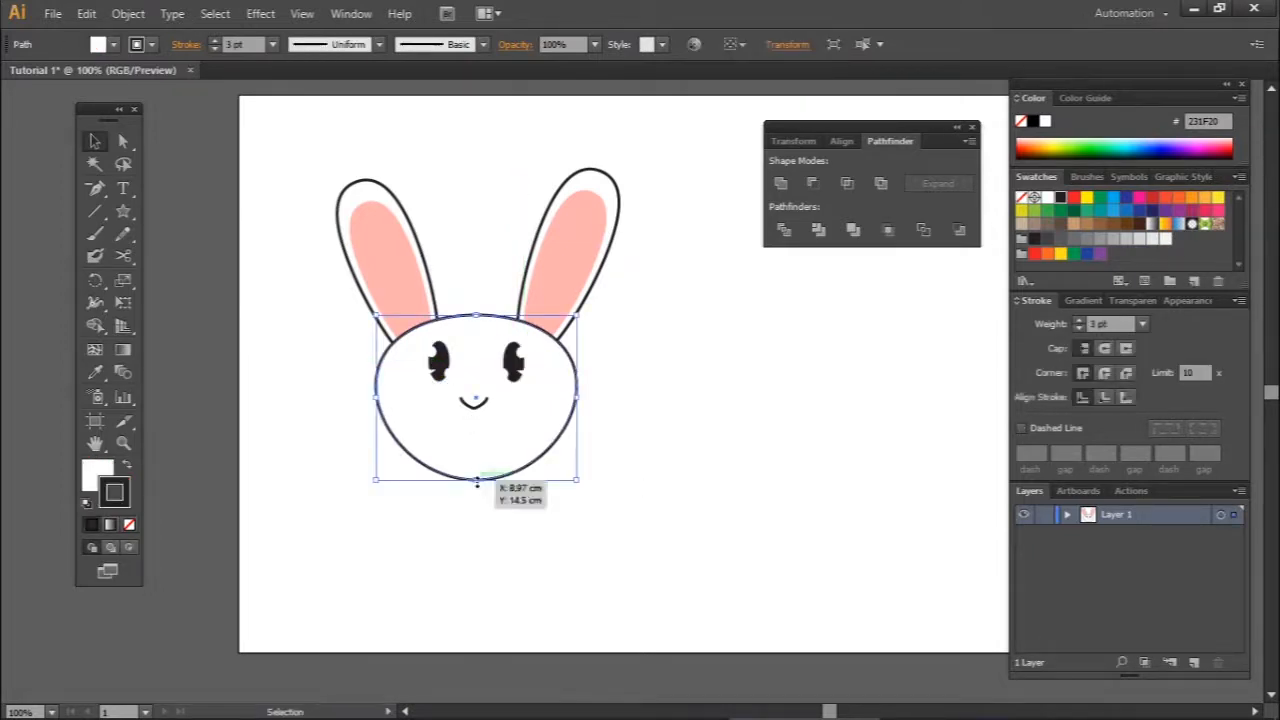
drag(476, 481, 472, 493)
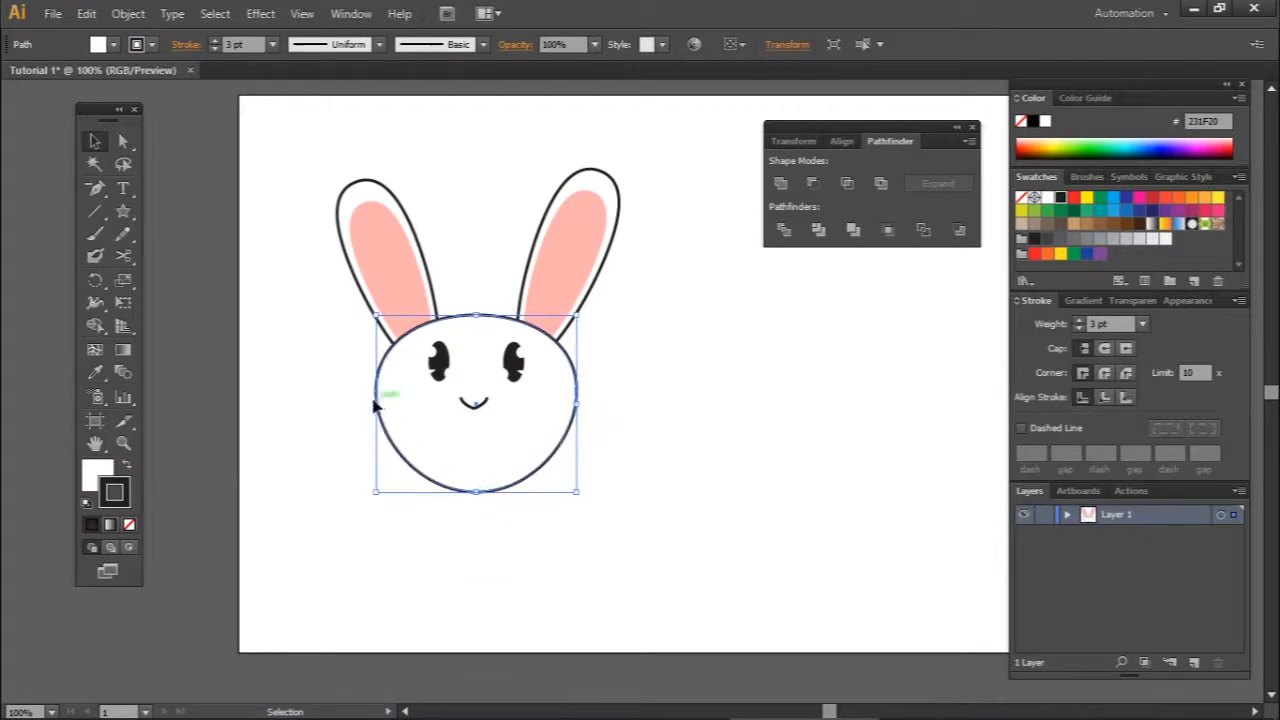
drag(376, 402, 370, 402)
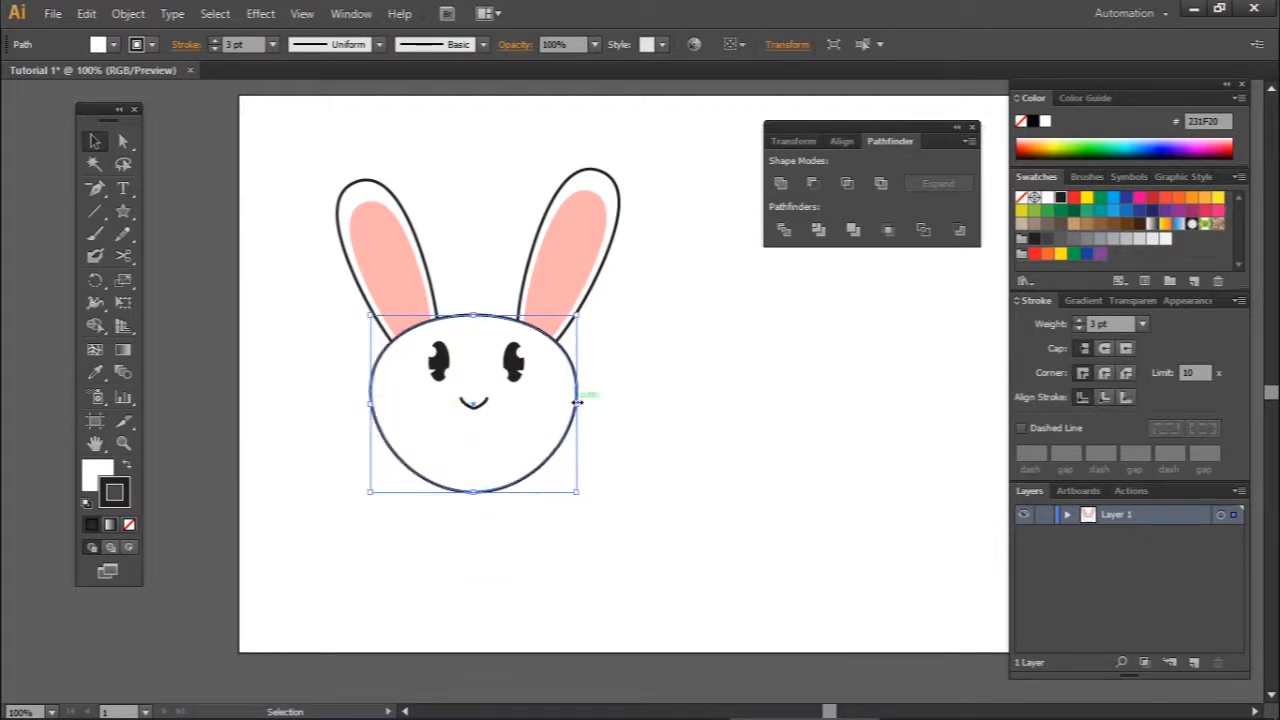
click(744, 504)
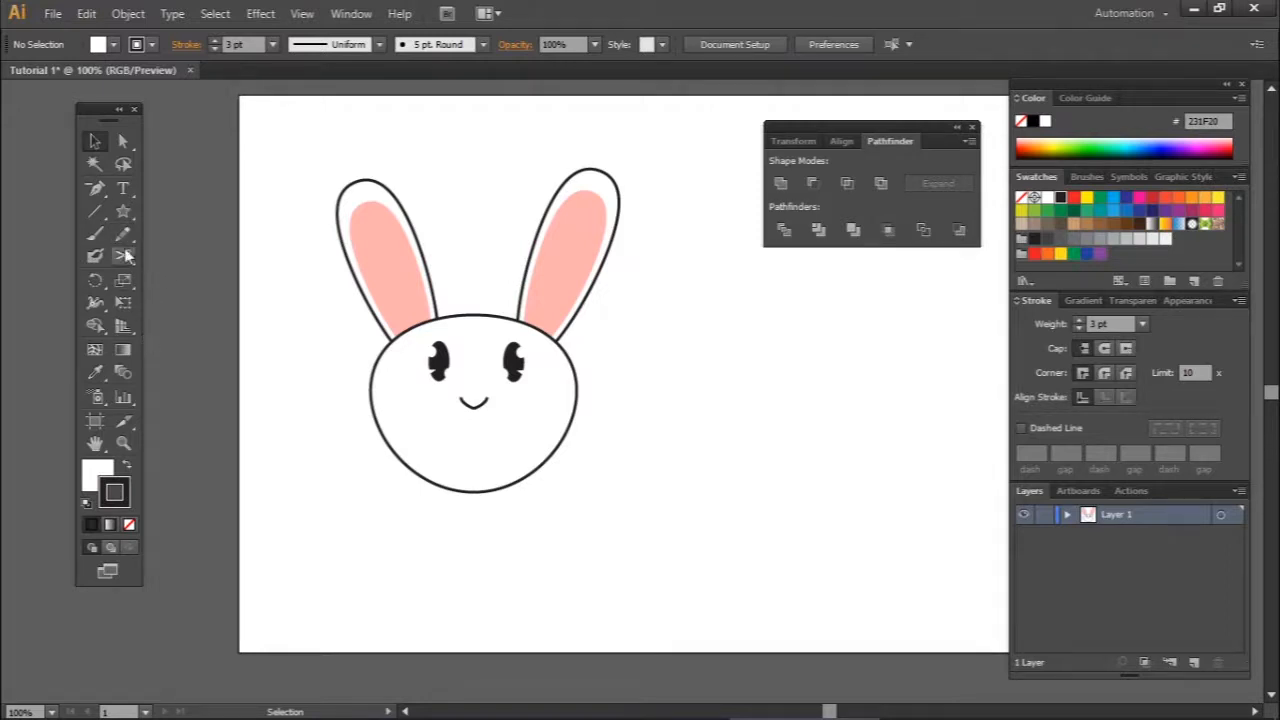
Draw a rounded rectangle with a 3 pt black stroke to the right of the head and remove its fill
click(125, 214)
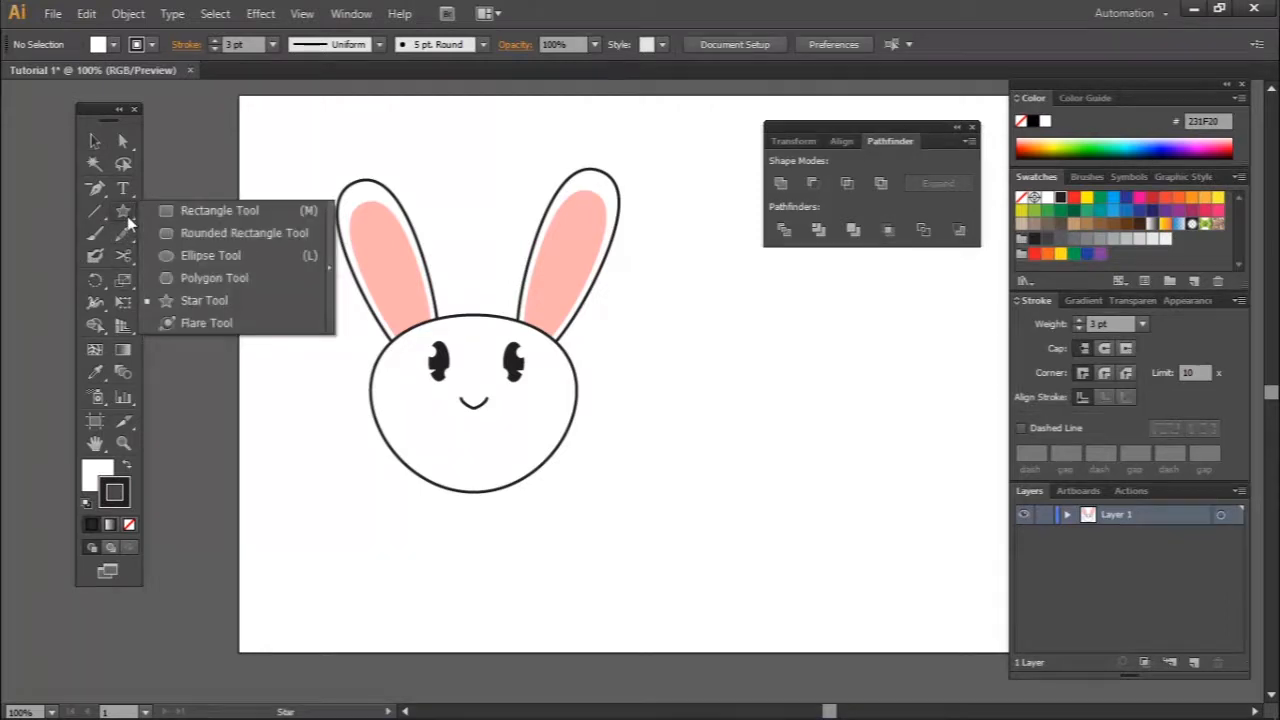
click(196, 233)
drag(668, 408, 829, 531)
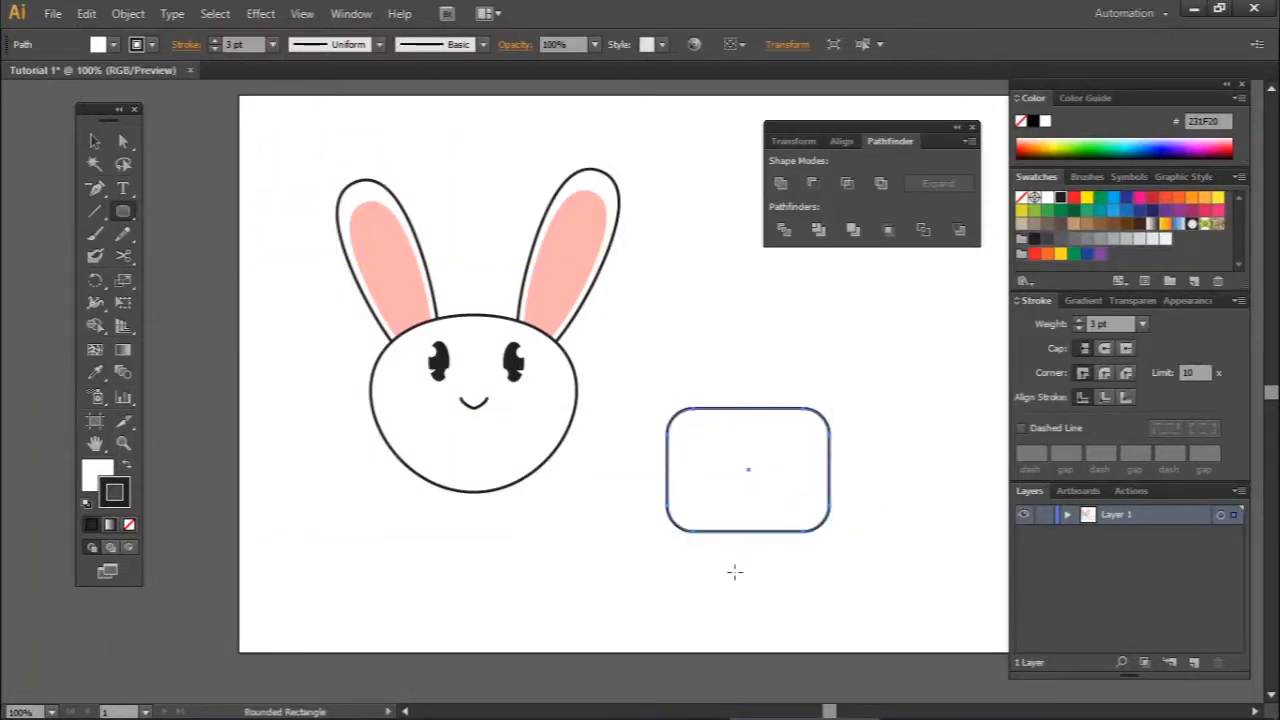
click(123, 141)
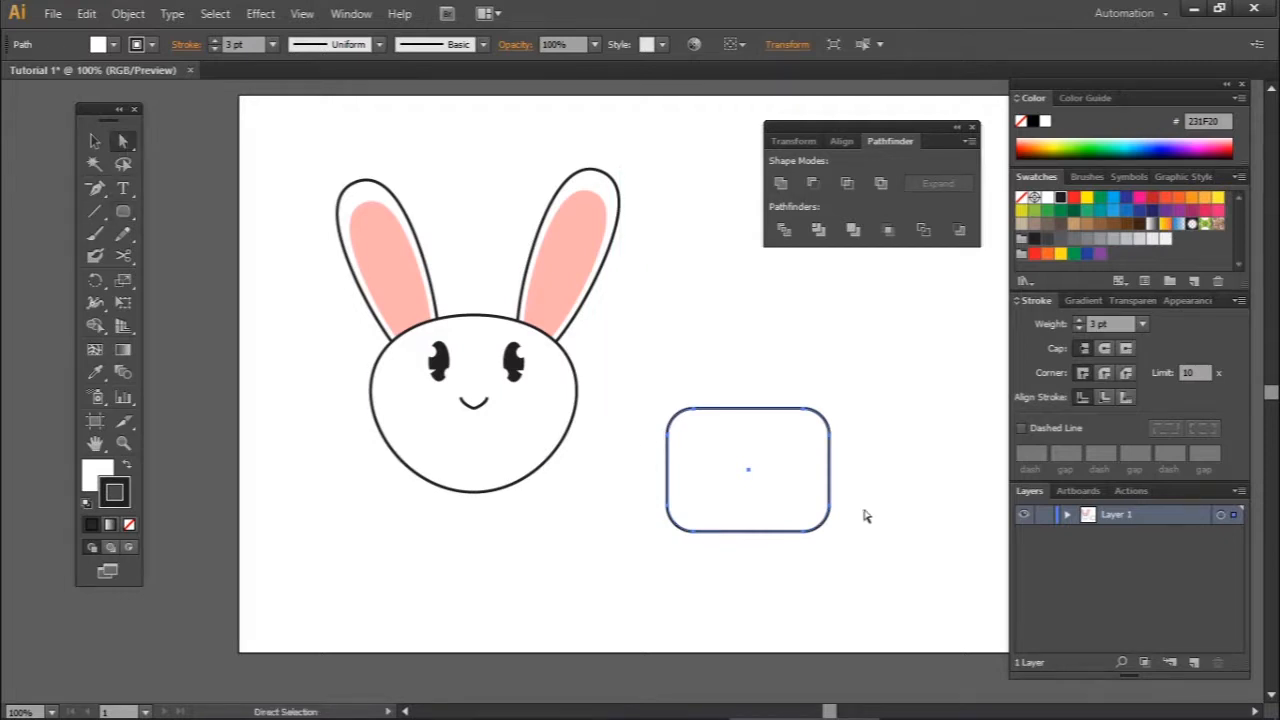
drag(893, 385, 676, 449)
click(732, 485)
click(91, 478)
click(129, 526)
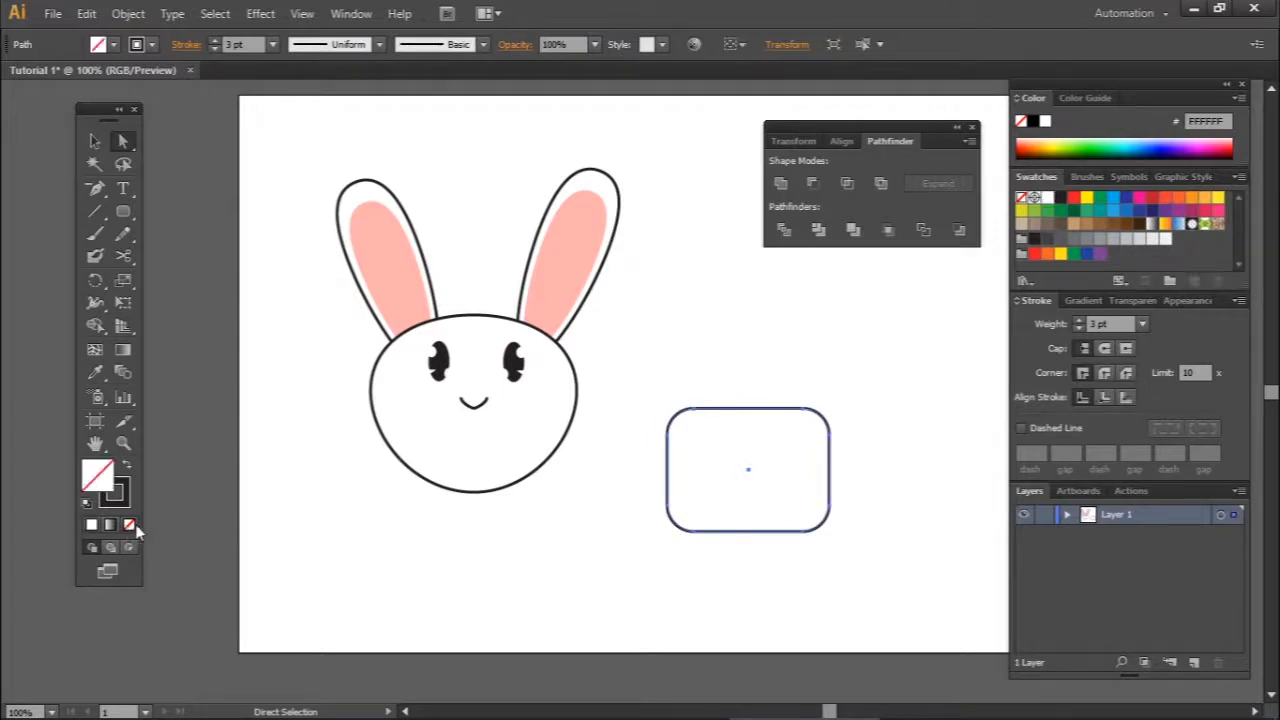
drag(884, 394, 650, 457)
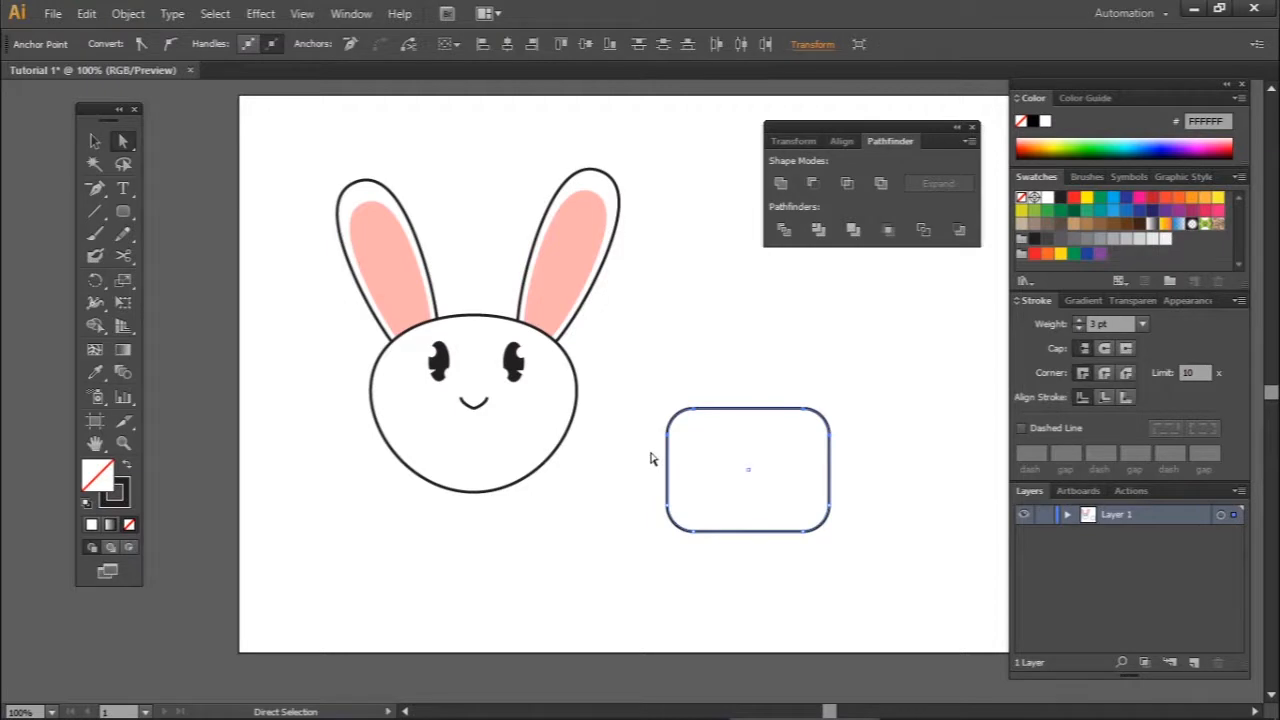
key(Delete)
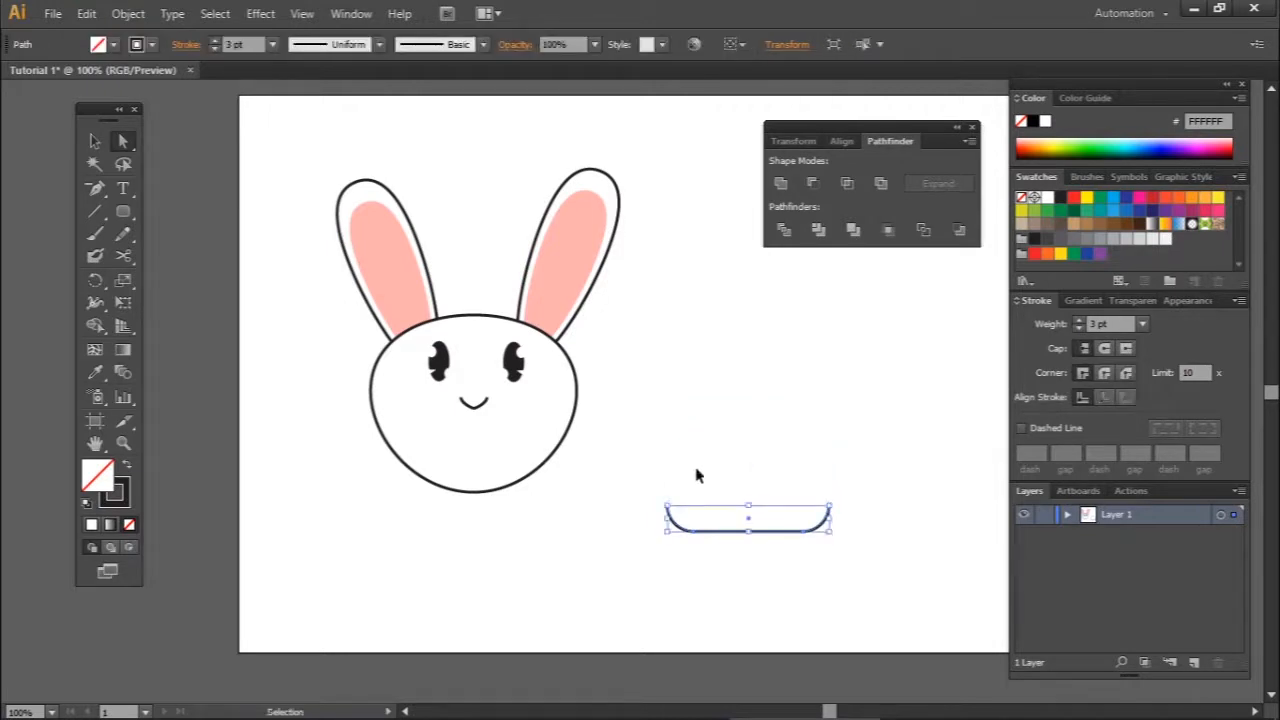
key(ctrl+z)
Delete the rounded rectangle's right-hand and top anchor points, leaving only its left side and lower-left corner
drag(886, 401, 789, 573)
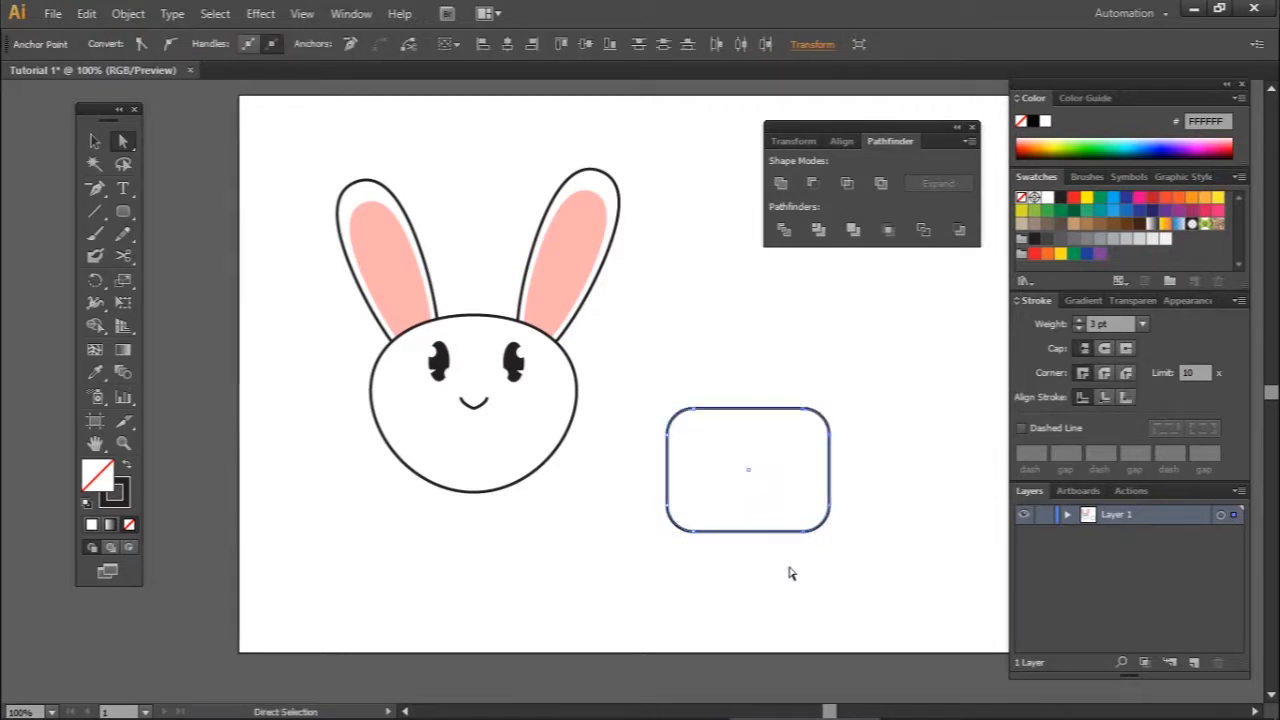
key(Delete)
drag(757, 380, 657, 432)
key(Delete)
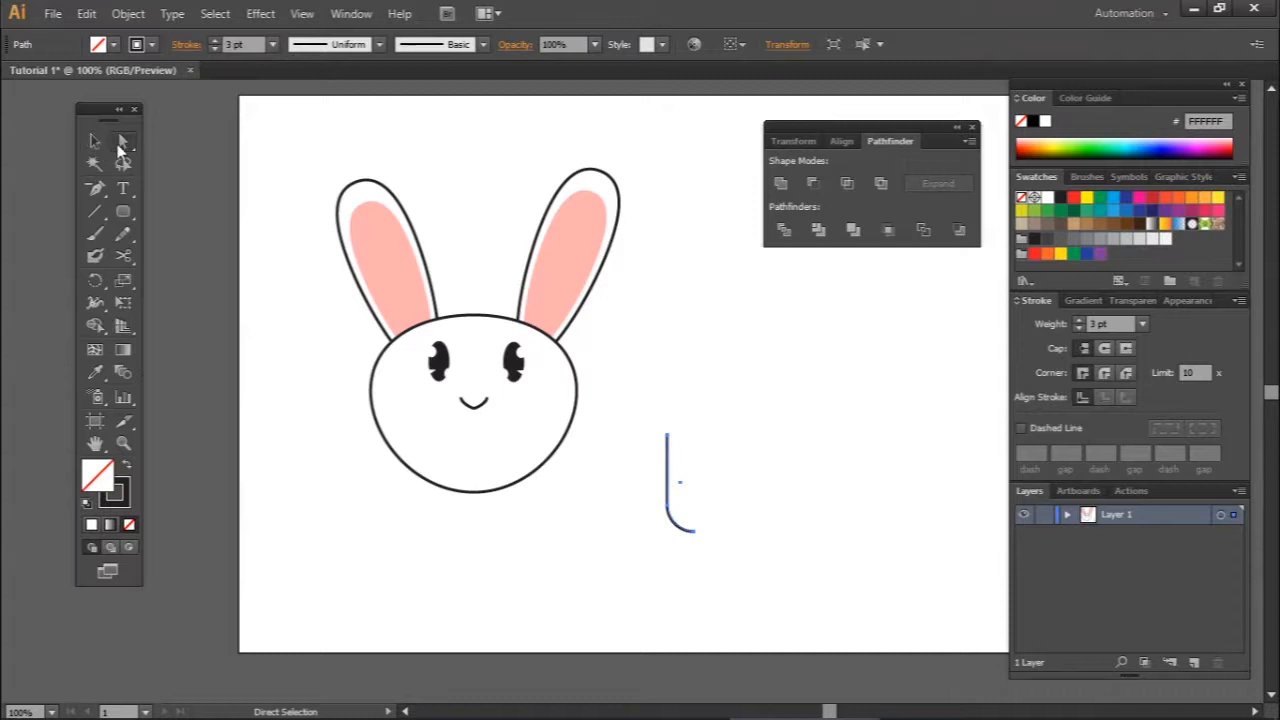
Lower the remaining path's top anchor to shorten its vertical line, and reshape its other end into an upward-curving hook
click(667, 434)
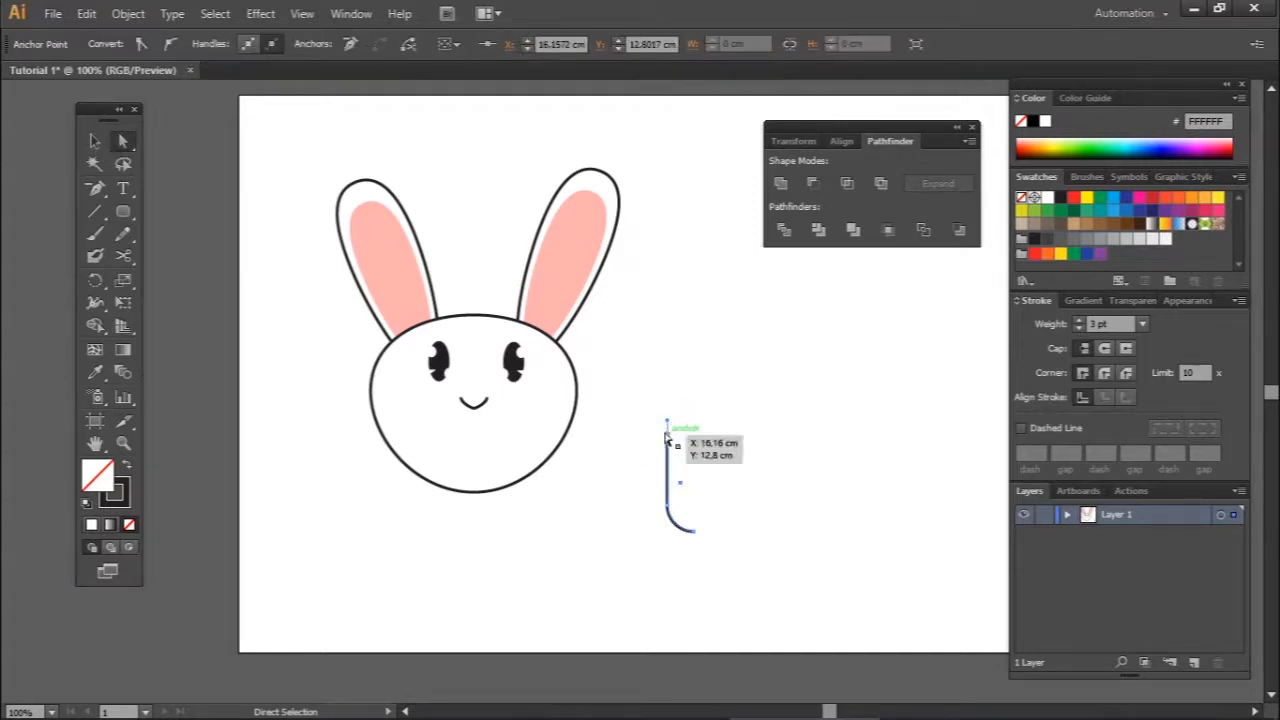
drag(669, 437, 668, 467)
click(707, 535)
click(695, 532)
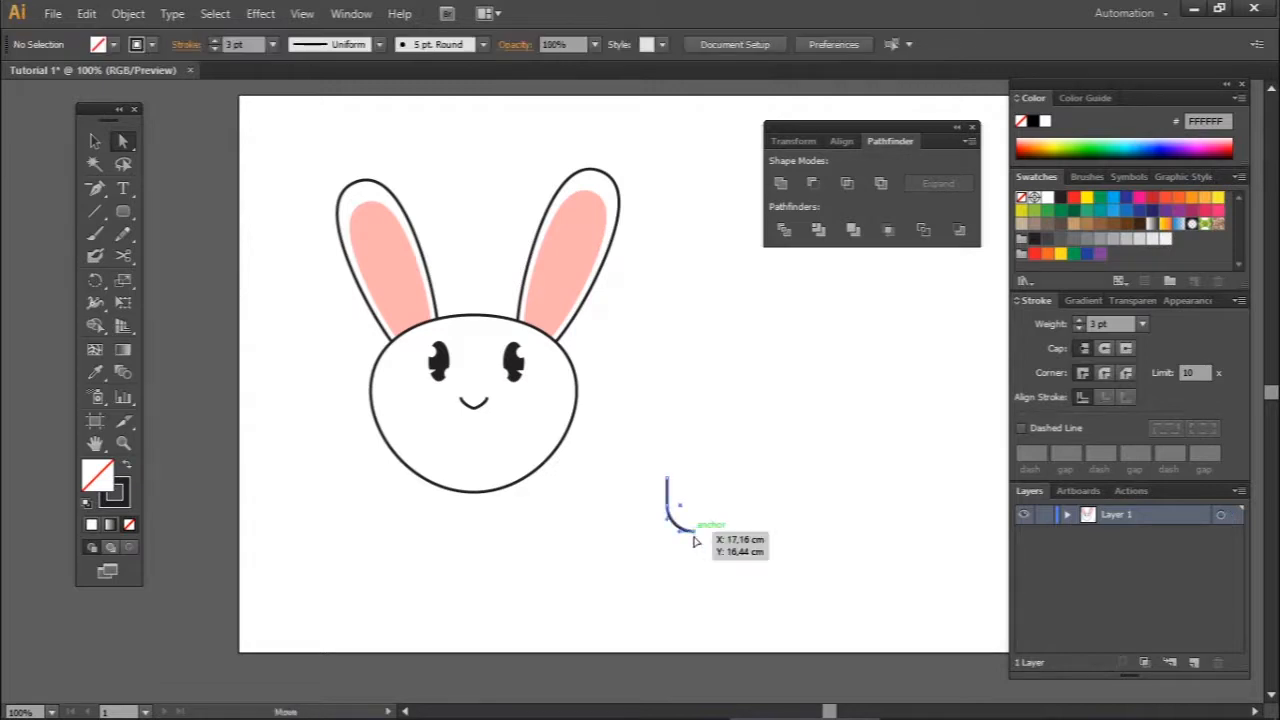
mouse_move(698, 539)
mouse_down()
mouse_move(701, 521)
mouse_move(688, 541)
mouse_up()
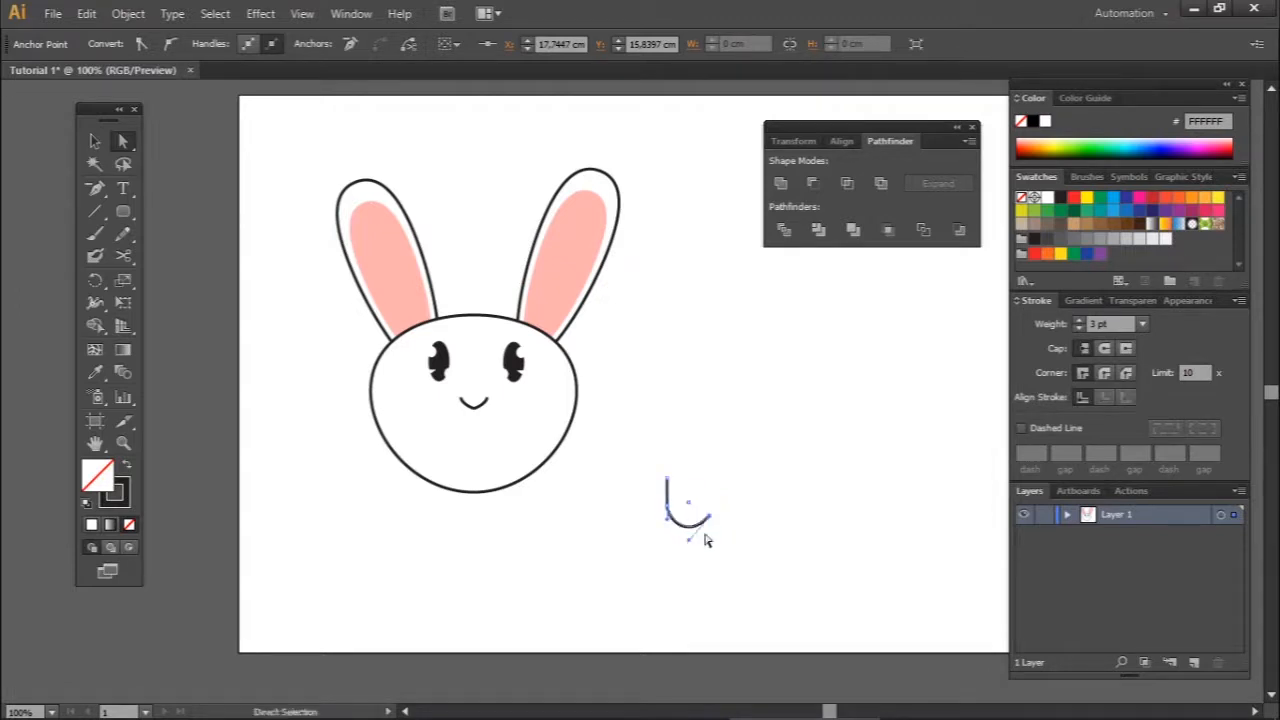
click(748, 522)
Paste a copy of the hook-shaped path beside the face and reflect it so it mirrors the original left to right
click(94, 141)
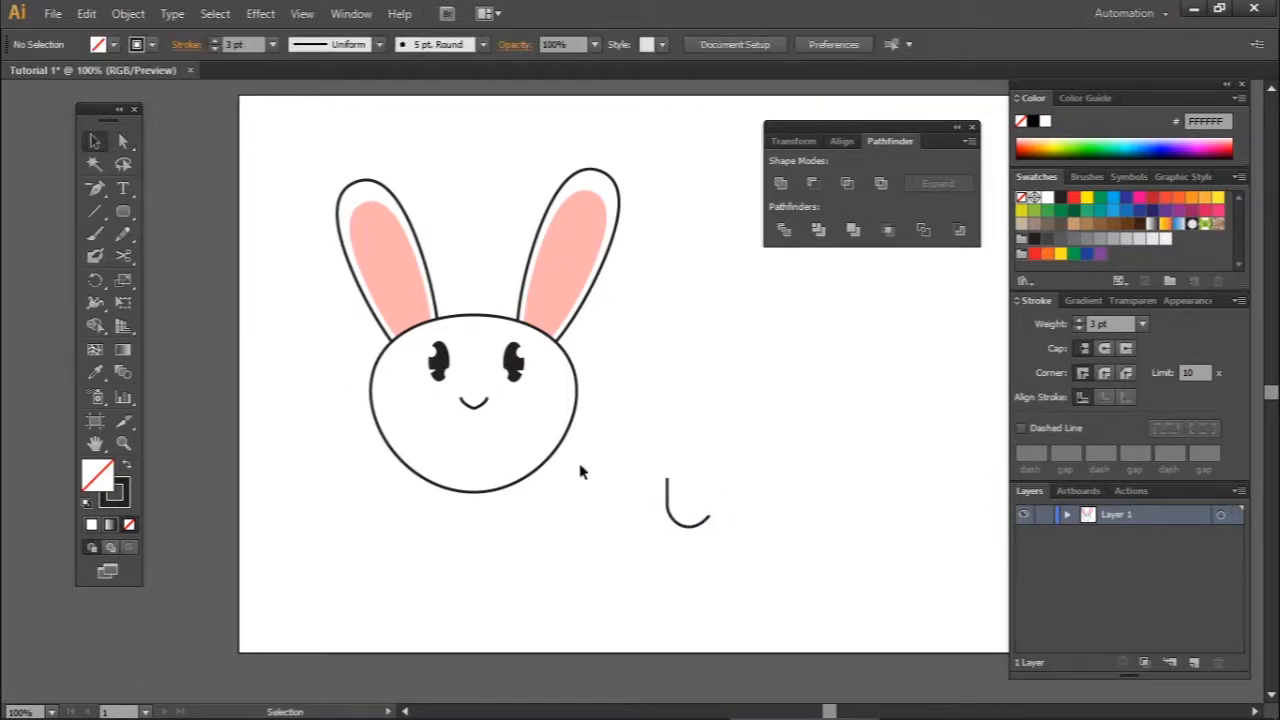
click(667, 510)
key(a)
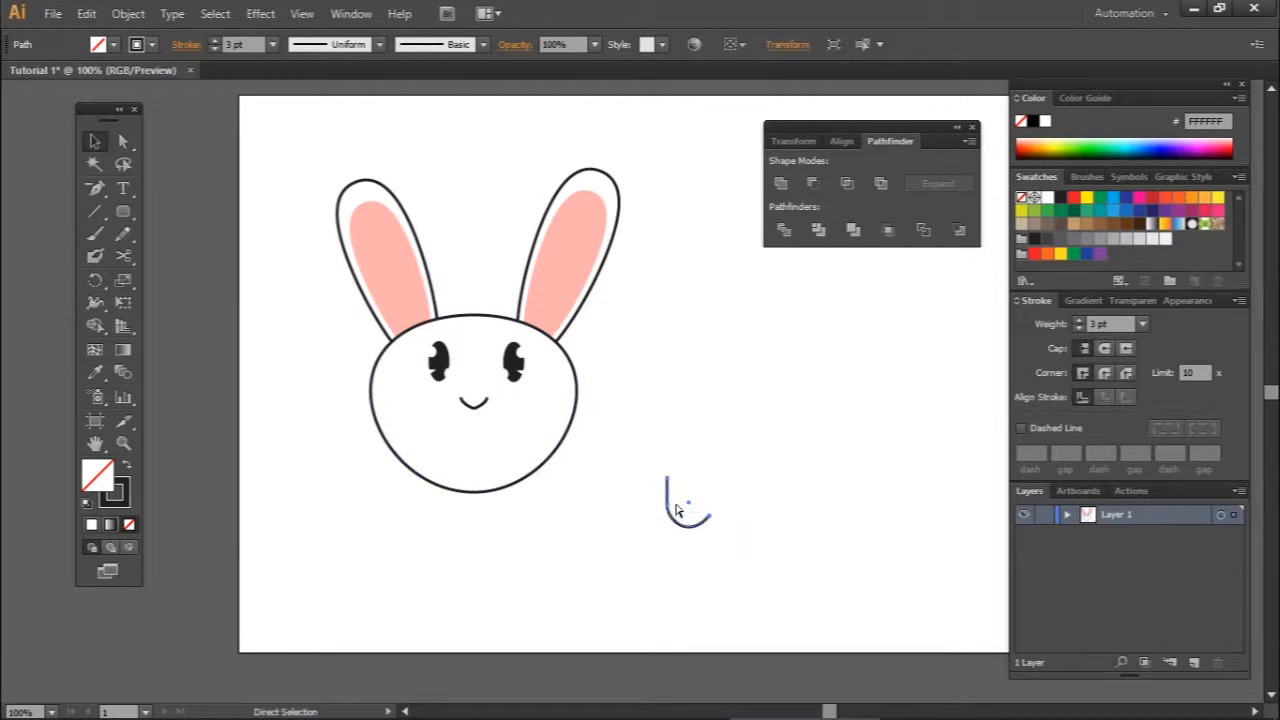
key(v)
drag(672, 532, 617, 420)
right_click(621, 414)
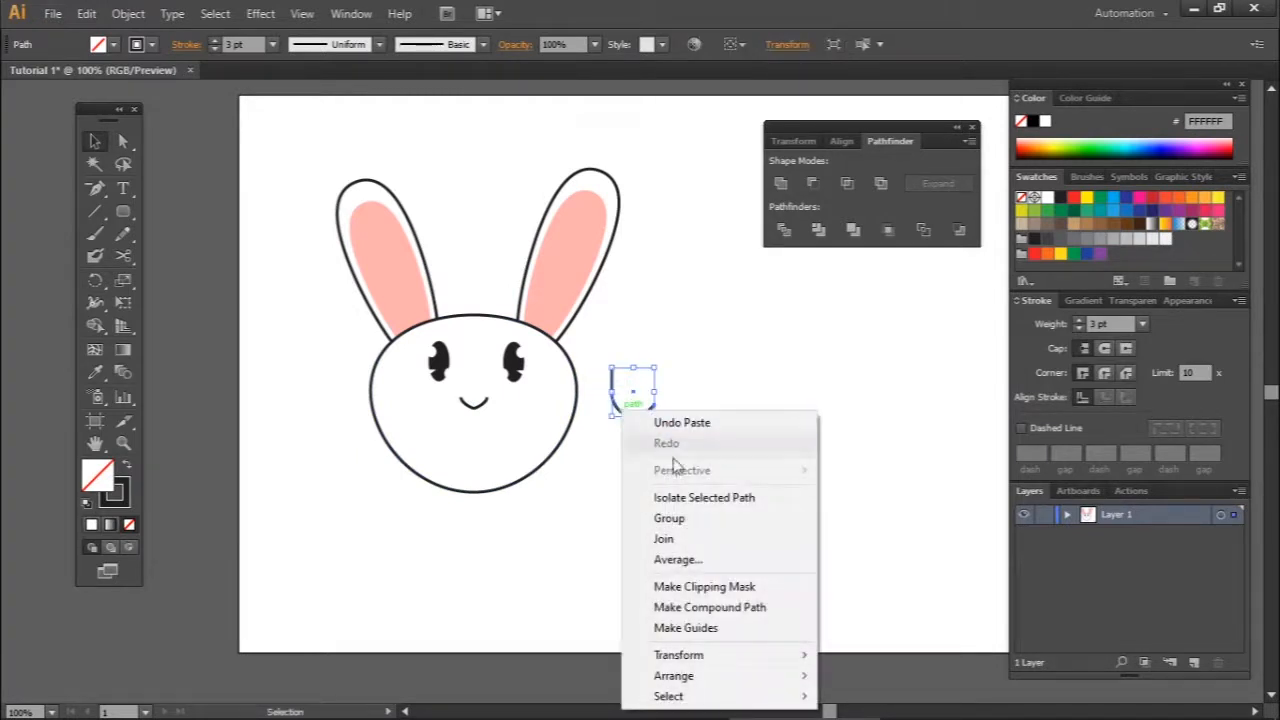
mouse_move(723, 651)
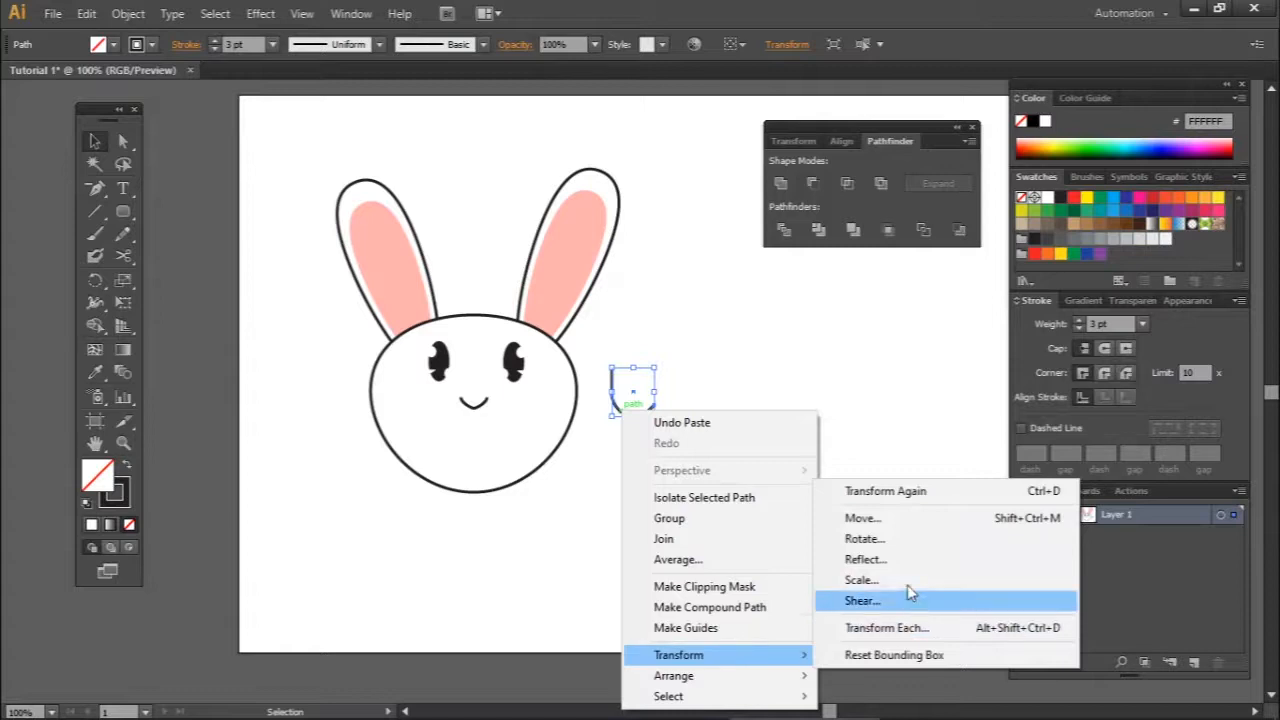
click(890, 560)
click(876, 563)
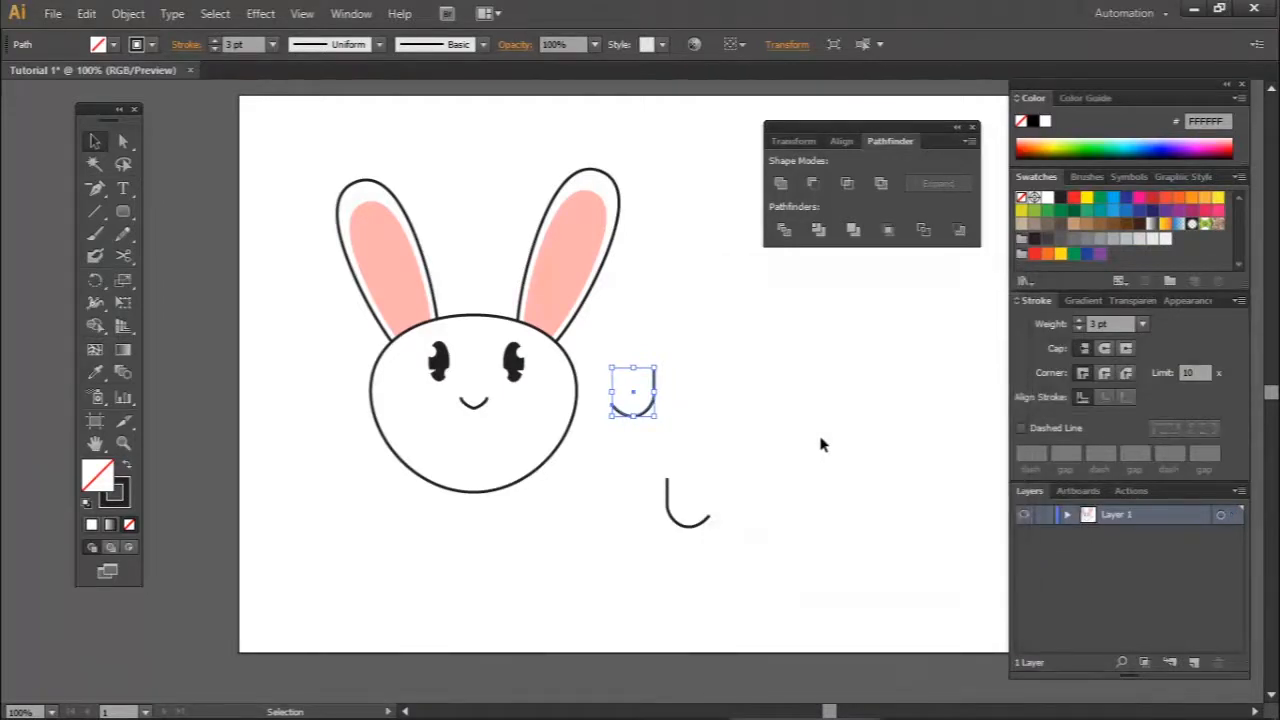
Move the mirrored hook against the original so their vertical lines meet at the same height, and select both paths
click(820, 443)
drag(644, 412, 654, 524)
click(826, 457)
drag(826, 457, 614, 555)
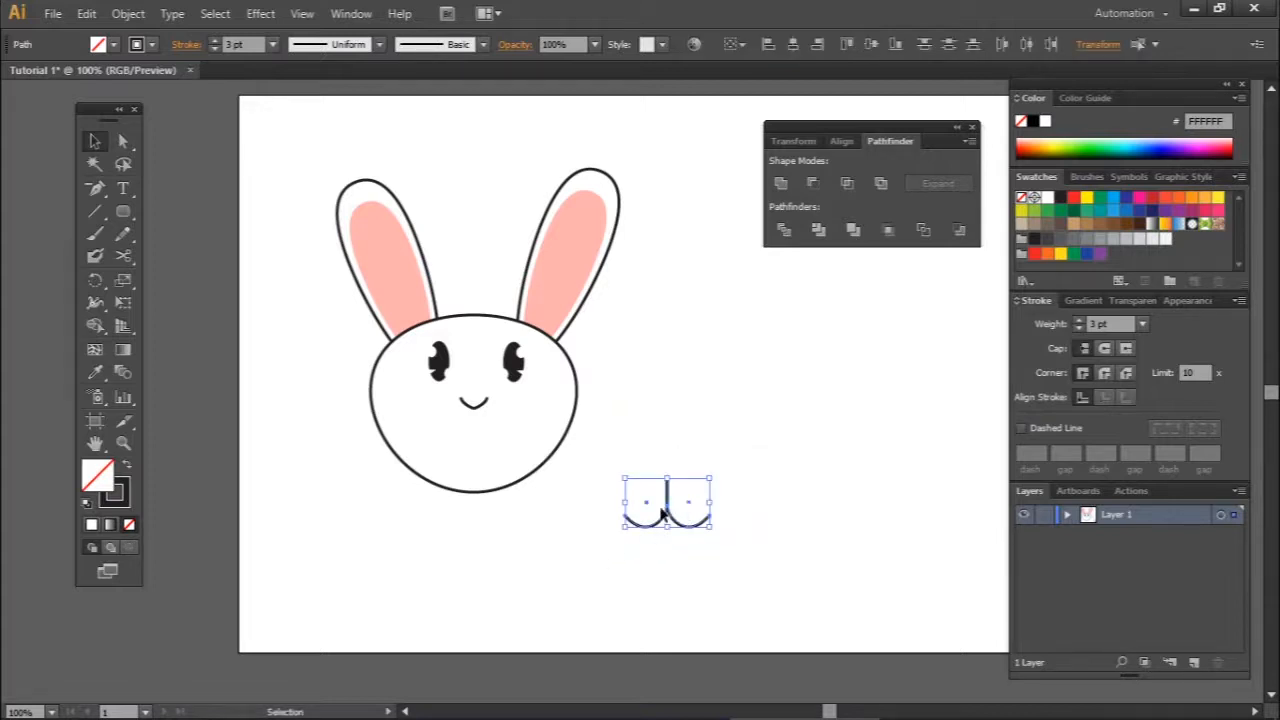
Group the two mirrored hook paths and position them directly beneath the small curve on the rabbit's face
right_click(697, 527)
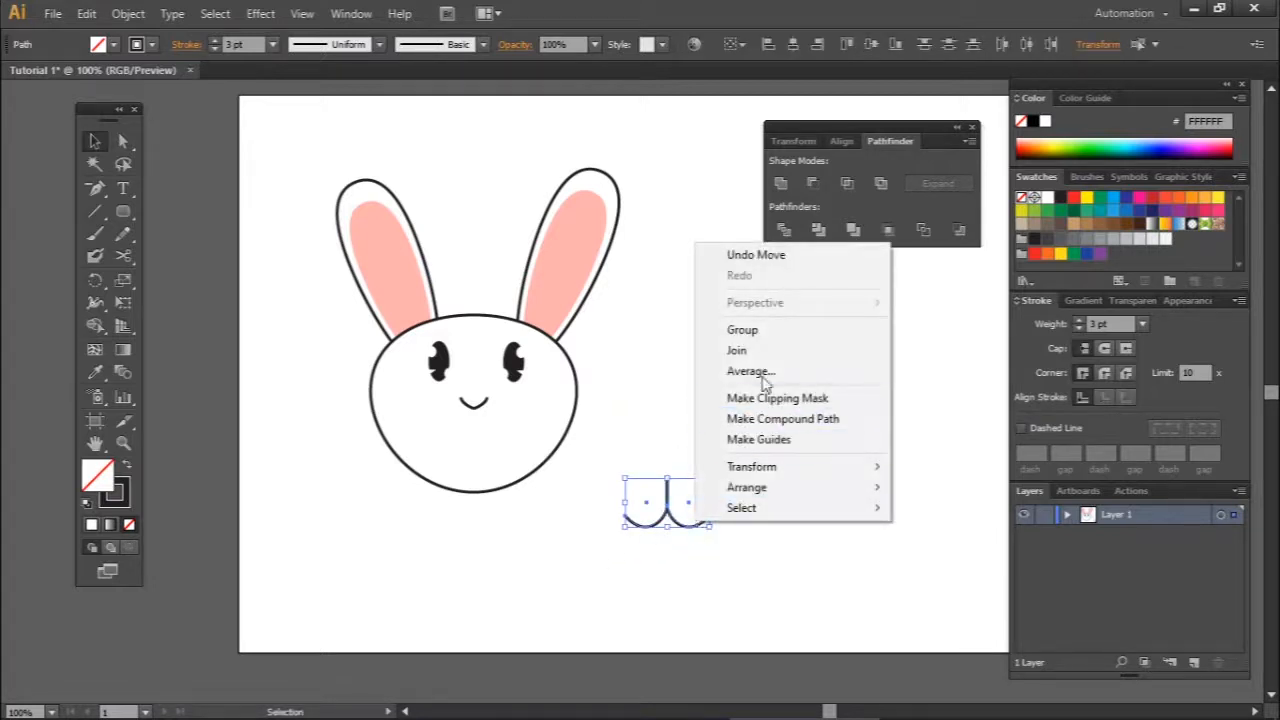
click(770, 333)
click(686, 540)
drag(677, 528, 495, 425)
click(617, 539)
click(627, 504)
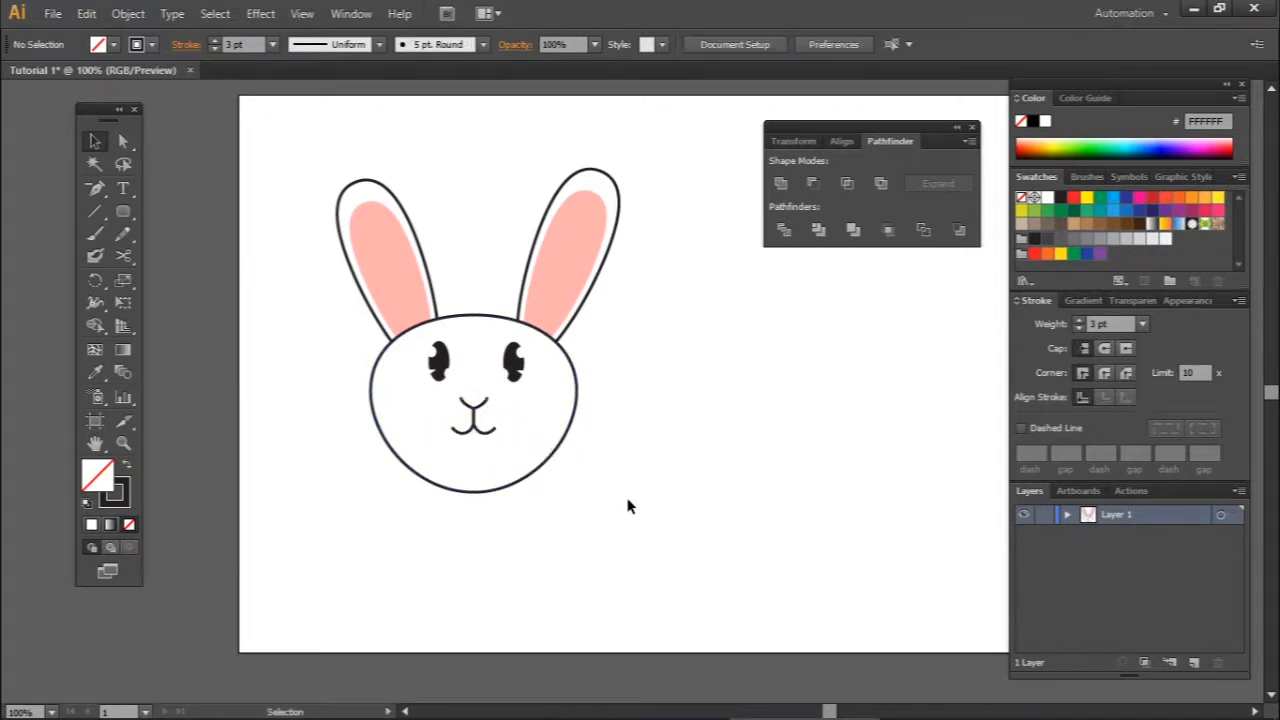
Narrow the rabbit's face outline from both sides and shorten it from below
click(565, 441)
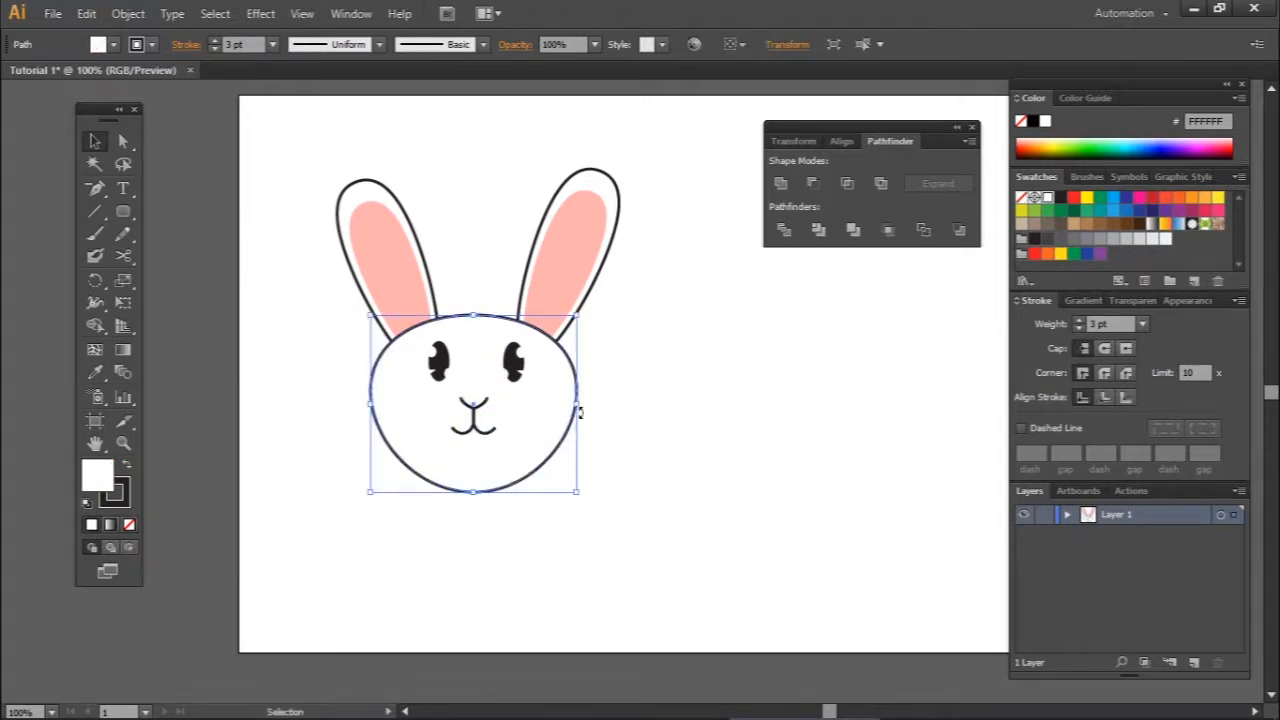
drag(578, 403, 561, 403)
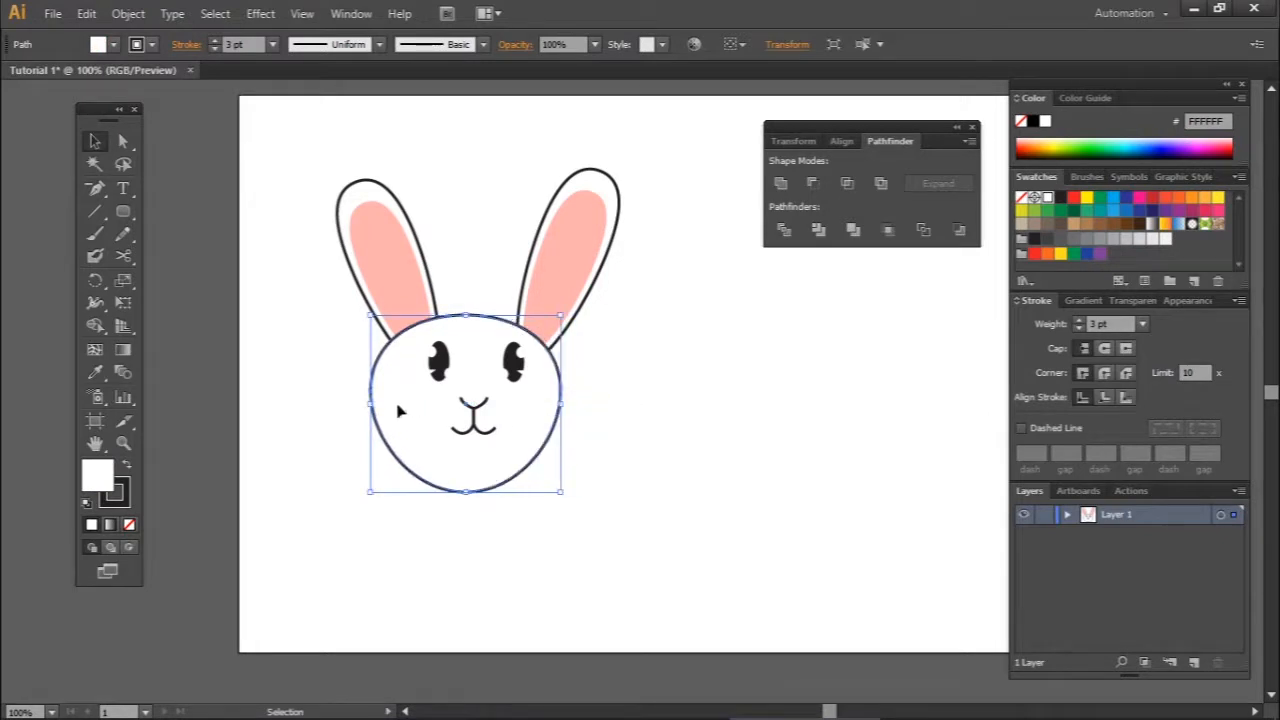
drag(371, 403, 389, 404)
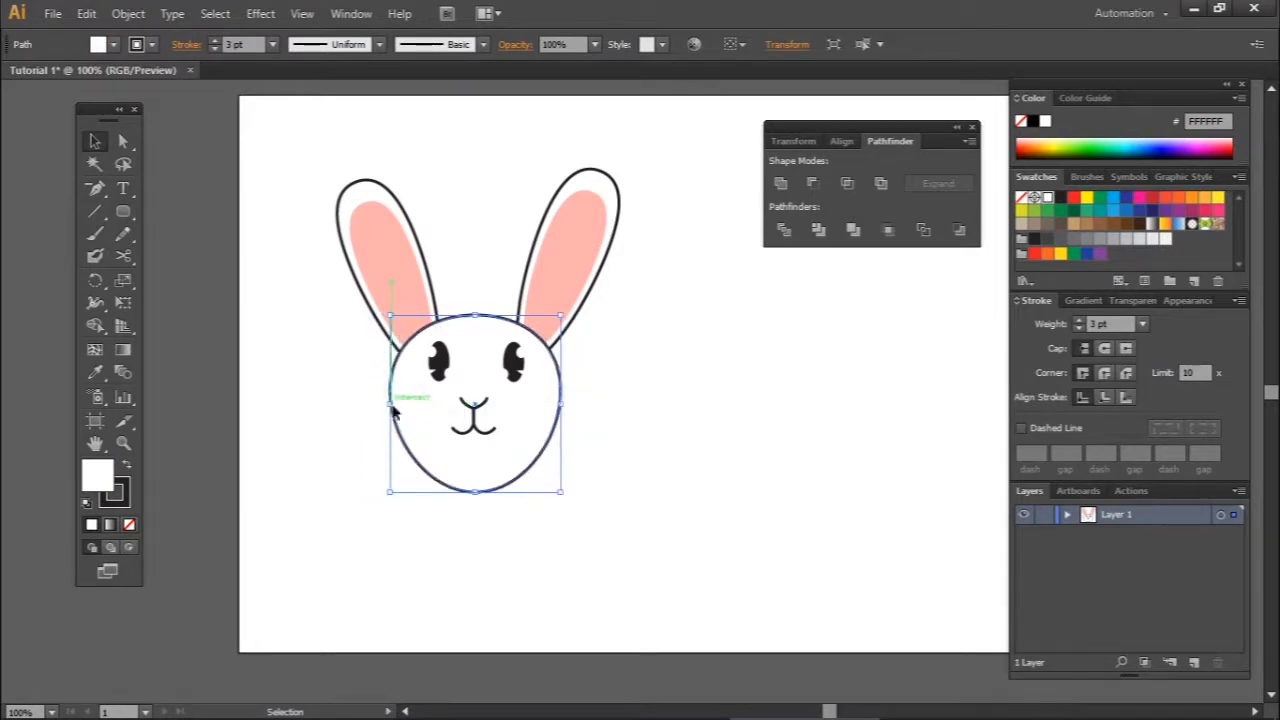
drag(475, 493, 475, 468)
click(597, 529)
Select both ears and scale them down together to suit the smaller head
click(385, 265)
shift+click(592, 264)
drag(579, 96, 515, 212)
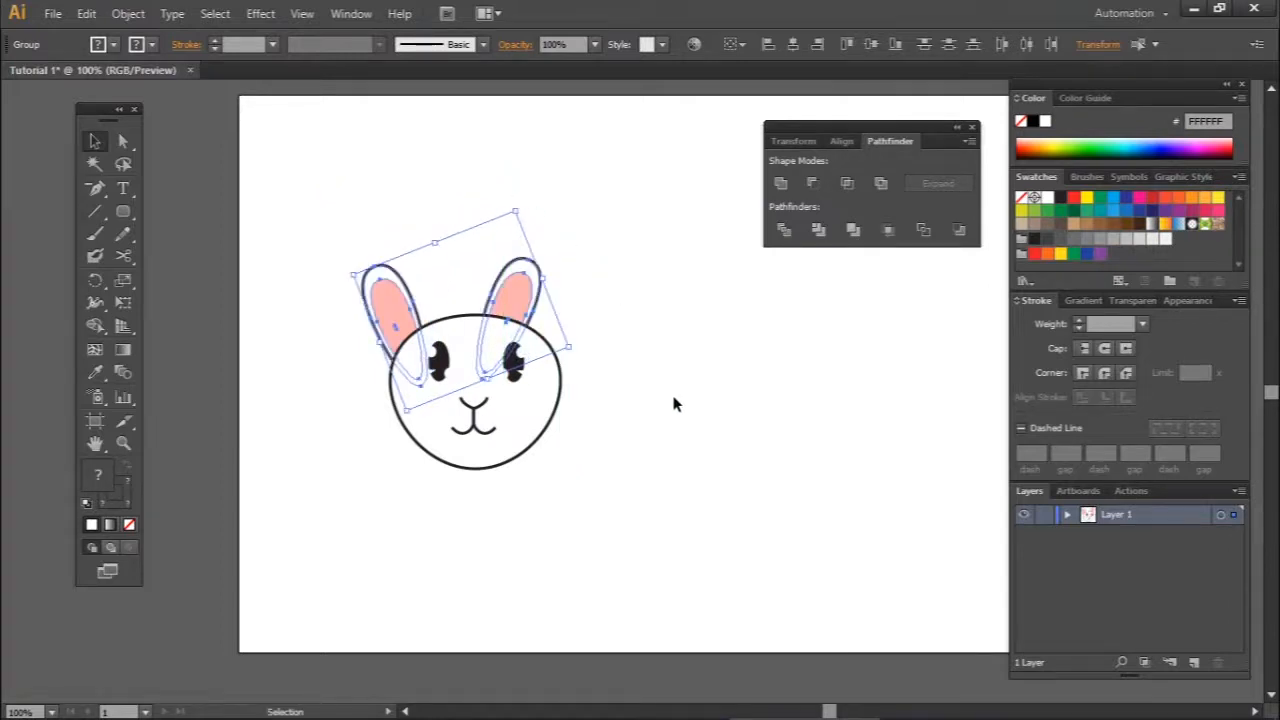
click(690, 416)
Reposition both ears on top of the head and rotate the left ear to stand more upright
drag(510, 295, 552, 276)
click(642, 355)
drag(392, 310, 415, 273)
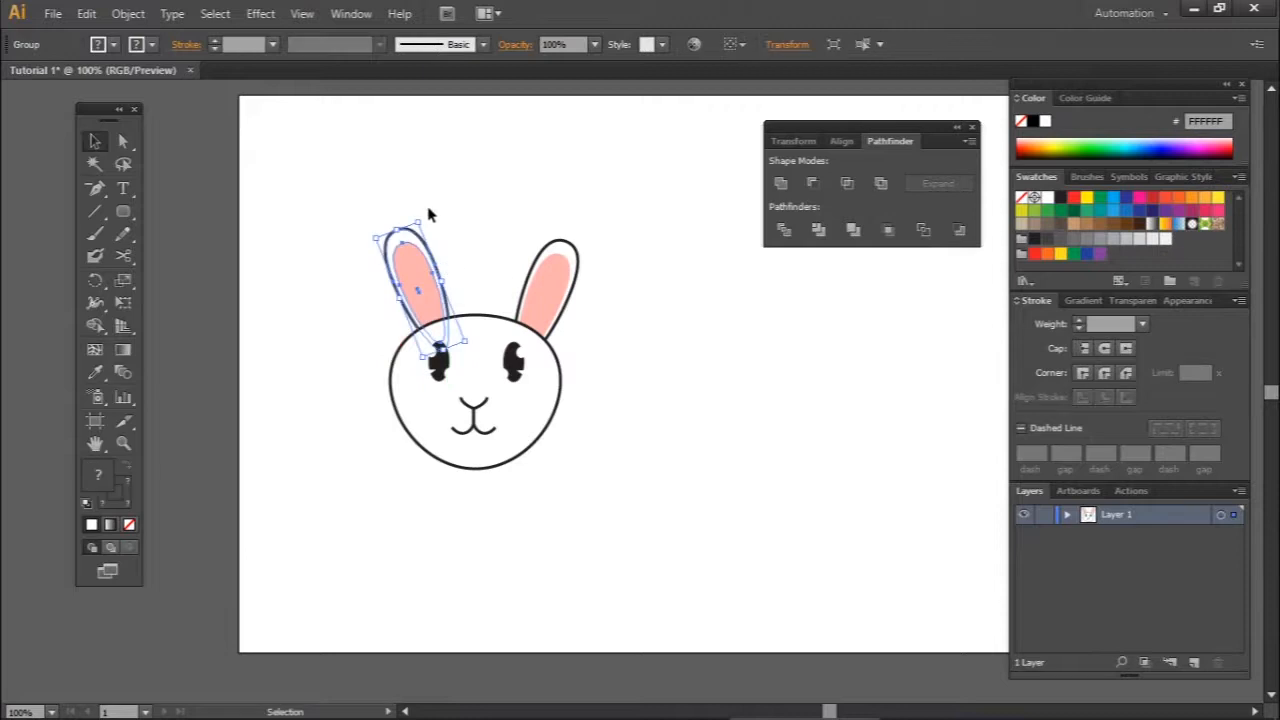
drag(427, 215, 438, 220)
drag(412, 274, 424, 263)
click(630, 446)
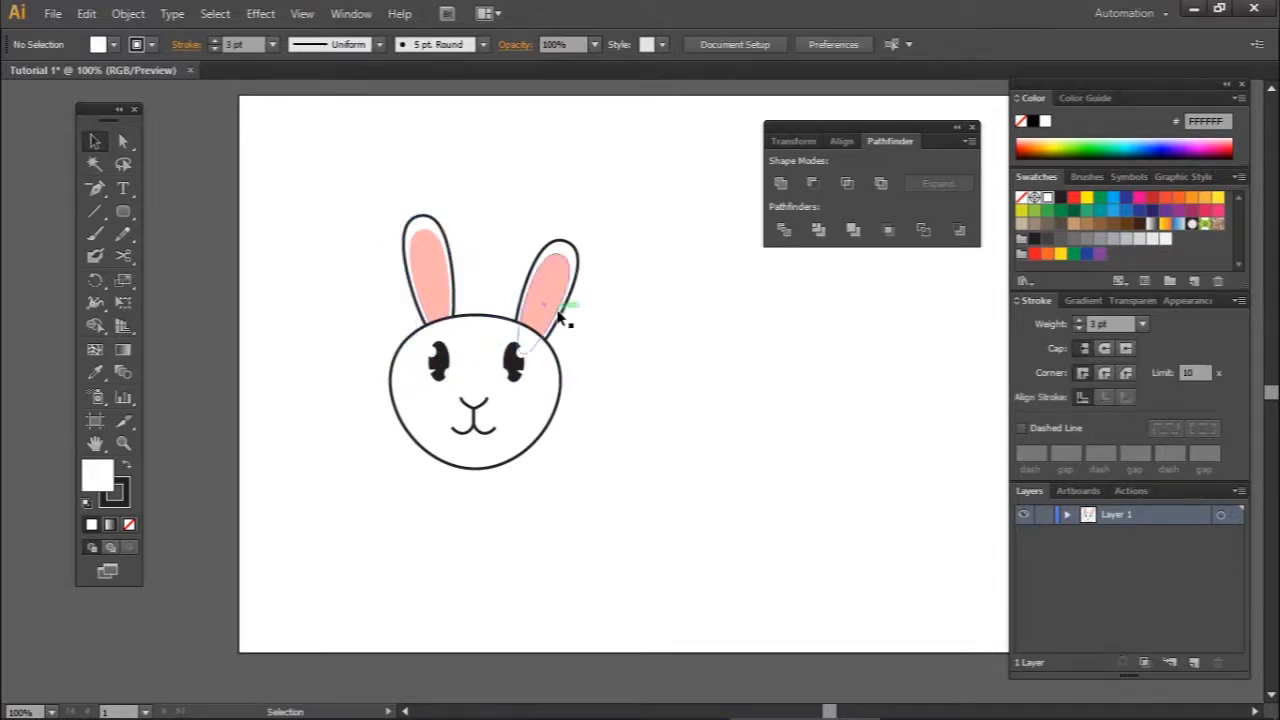
click(563, 297)
click(436, 312)
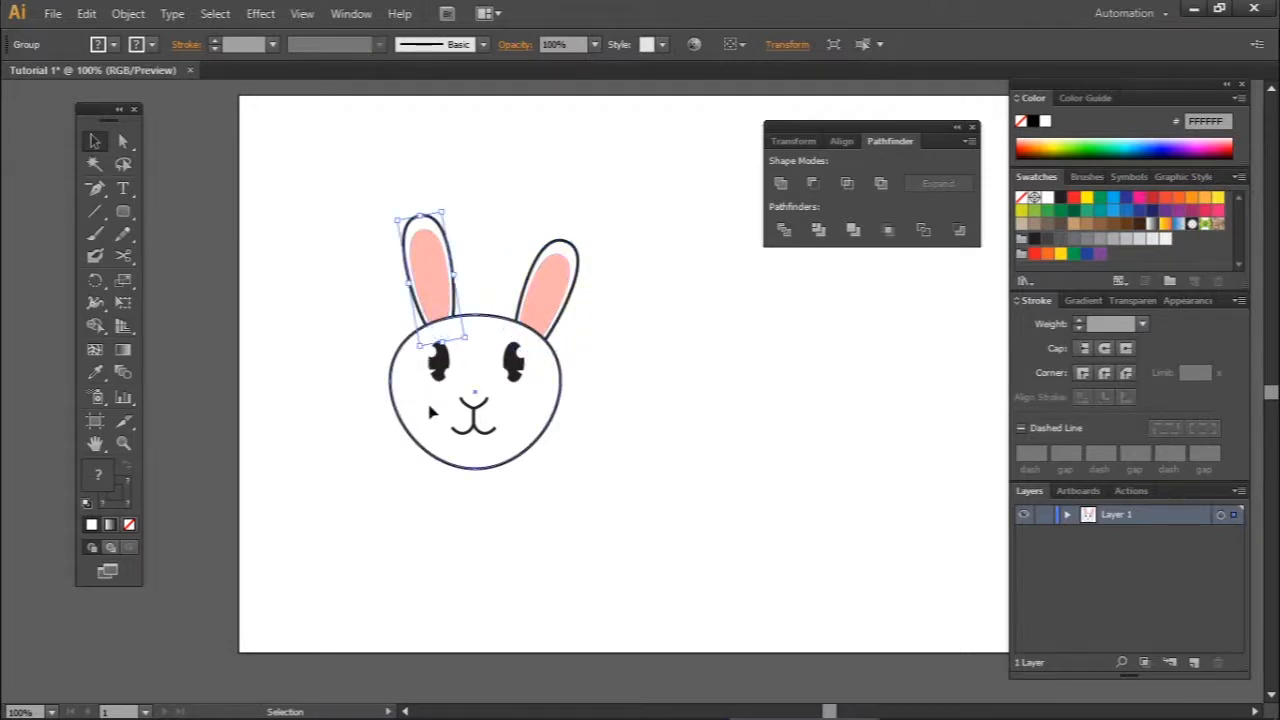
Narrow the face outline slightly more on both sides and raise its chin a little
click(390, 400)
drag(391, 393, 402, 393)
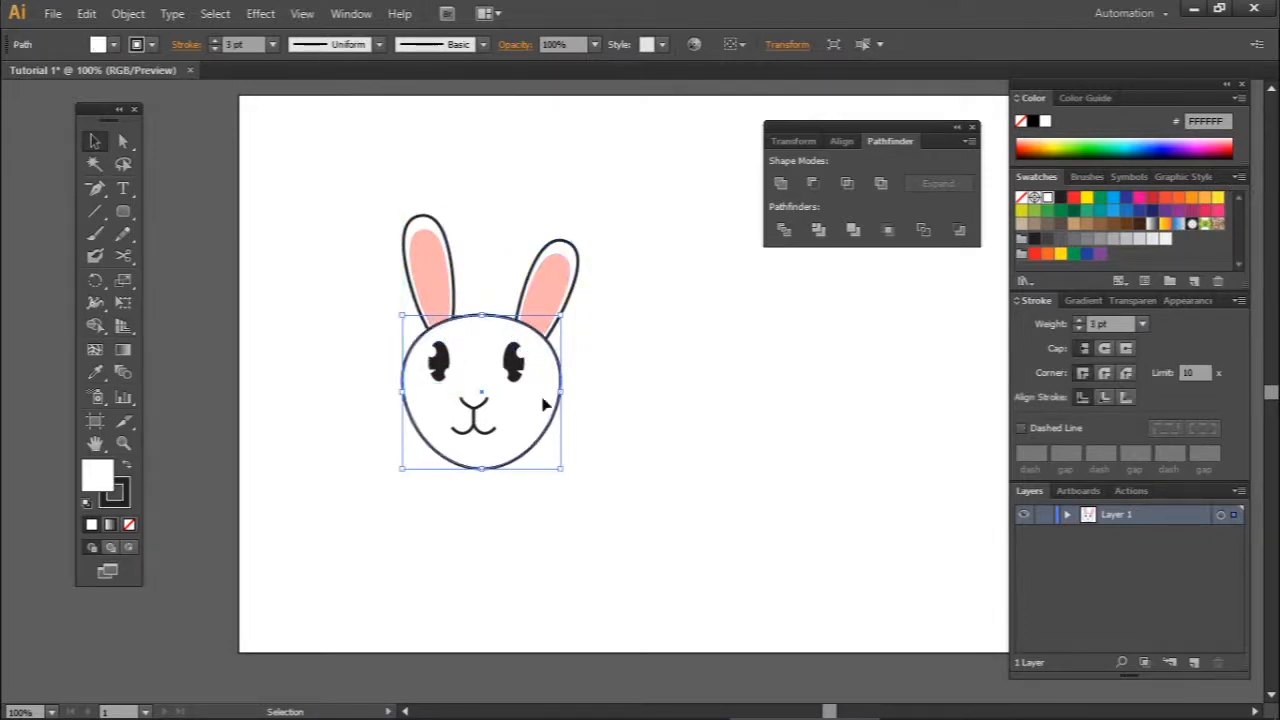
drag(561, 393, 555, 393)
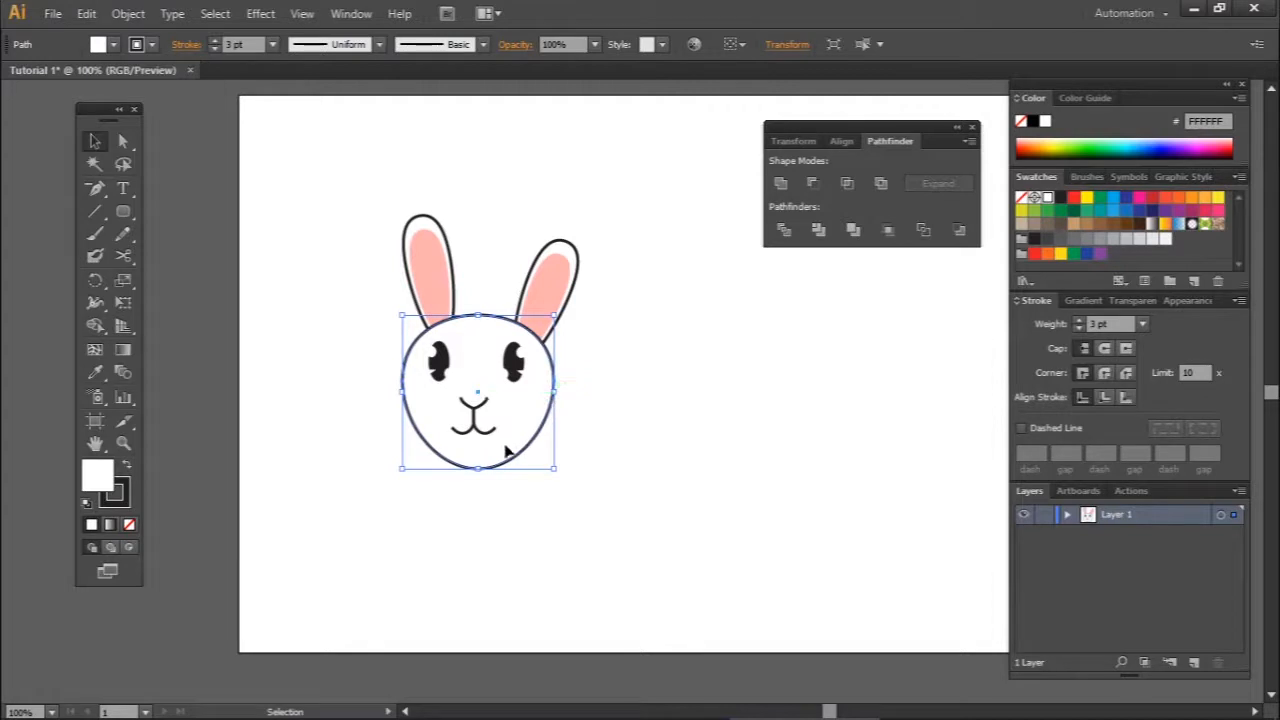
drag(480, 470, 480, 463)
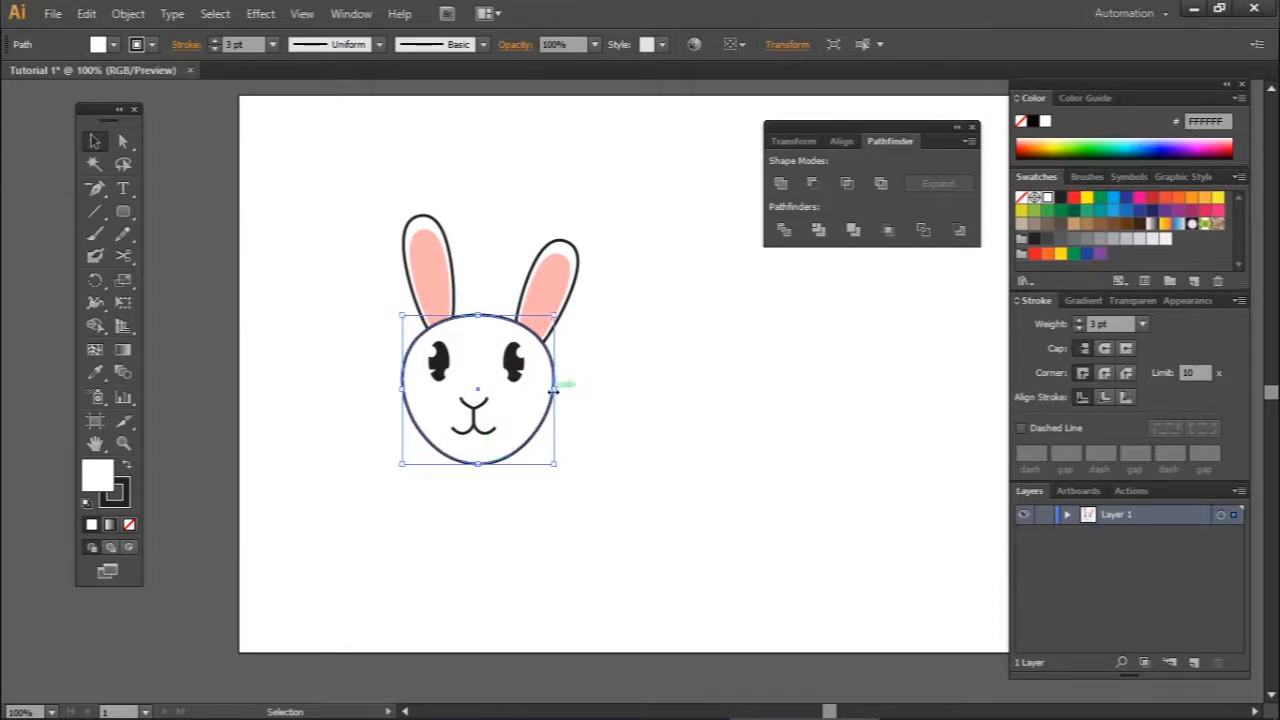
drag(555, 392, 547, 389)
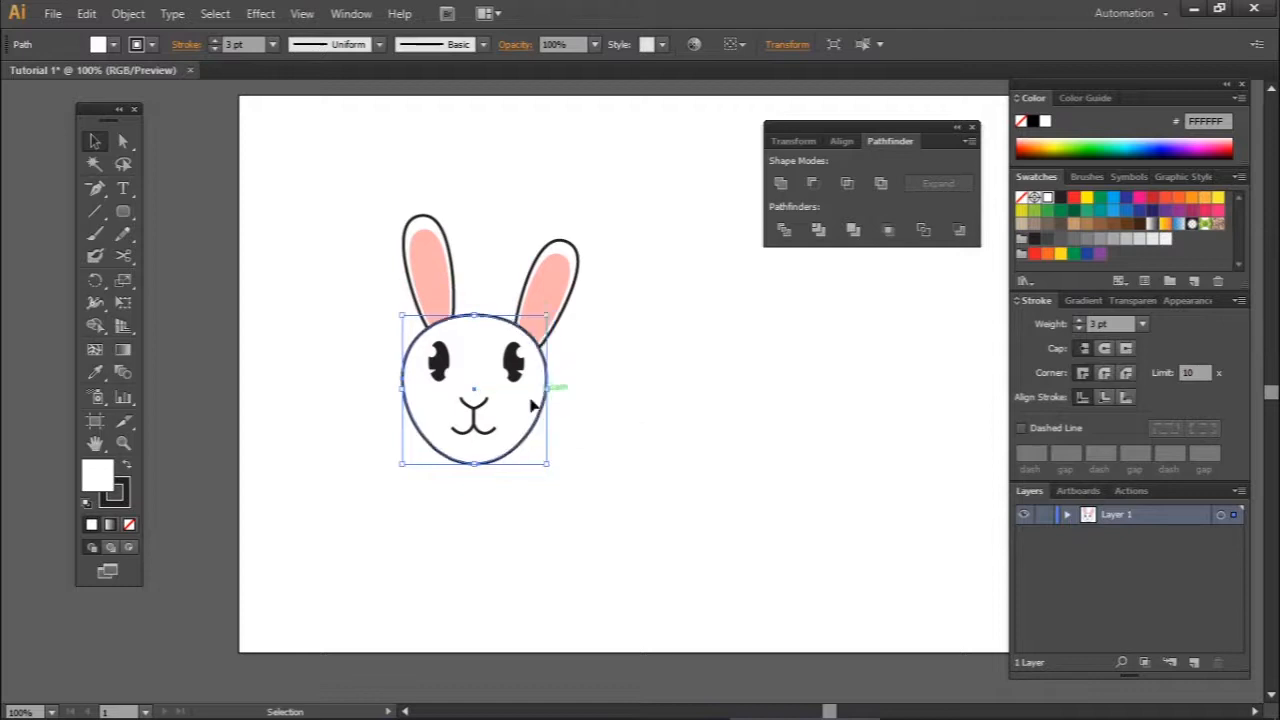
Scale down the small curved nose line above the mouth slightly
click(486, 408)
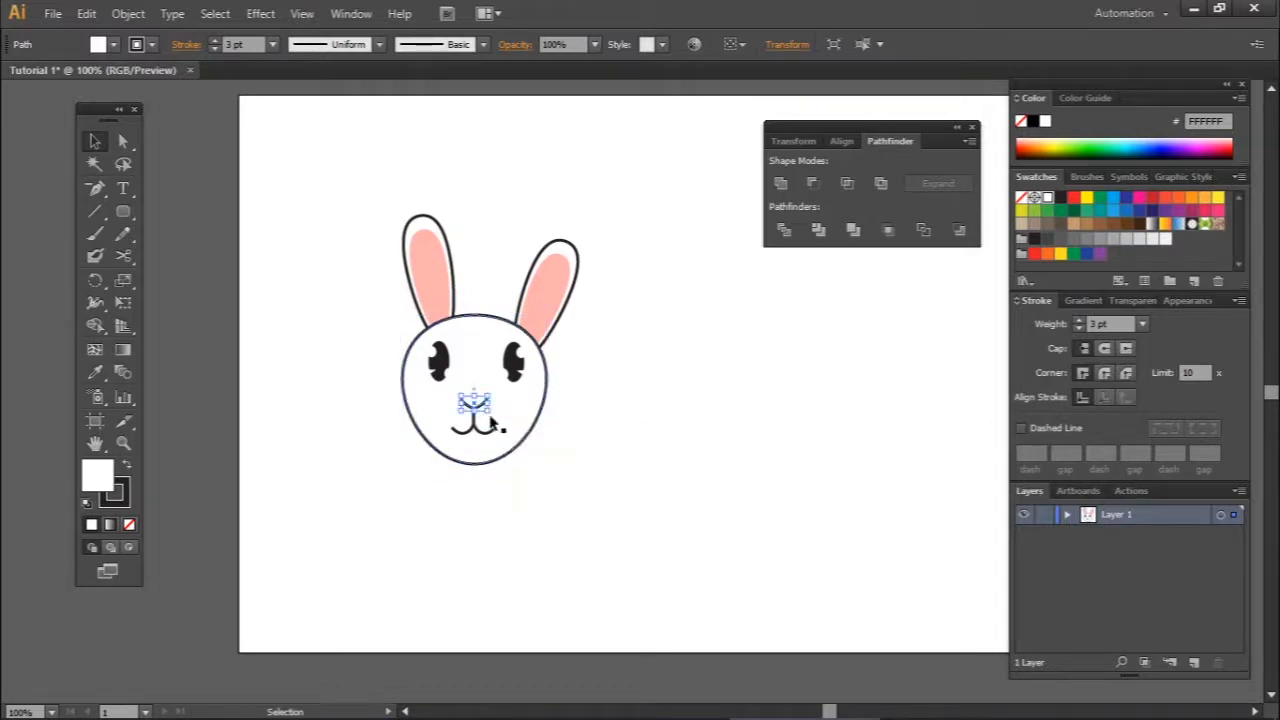
drag(490, 411, 480, 405)
click(594, 477)
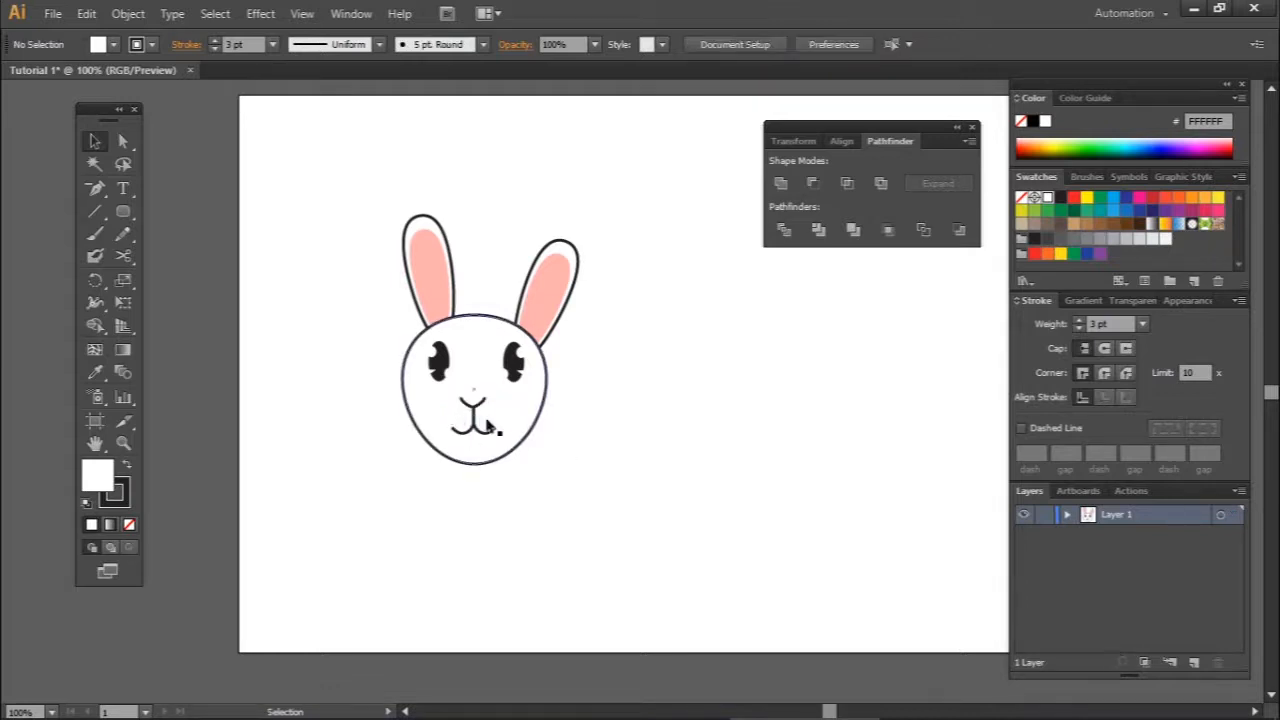
click(479, 406)
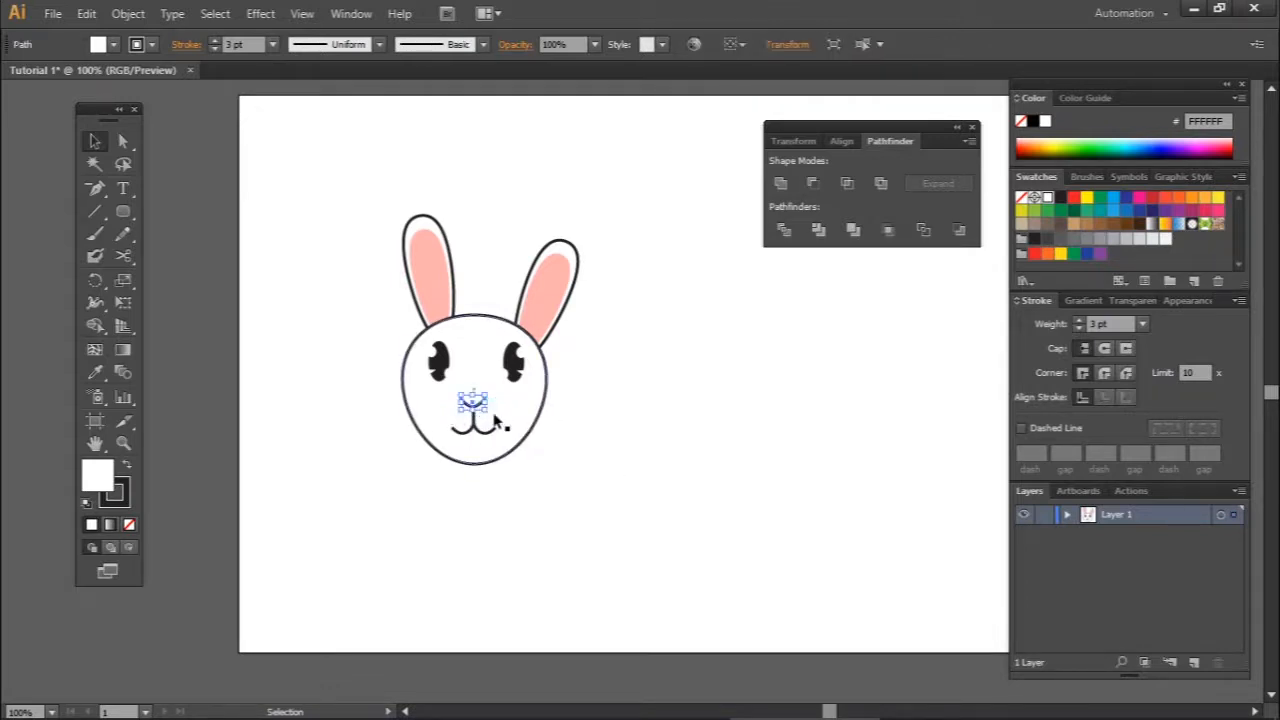
Select both eyes and reduce their height slightly from below
click(438, 362)
shift+click(510, 366)
drag(477, 375, 477, 375)
click(631, 434)
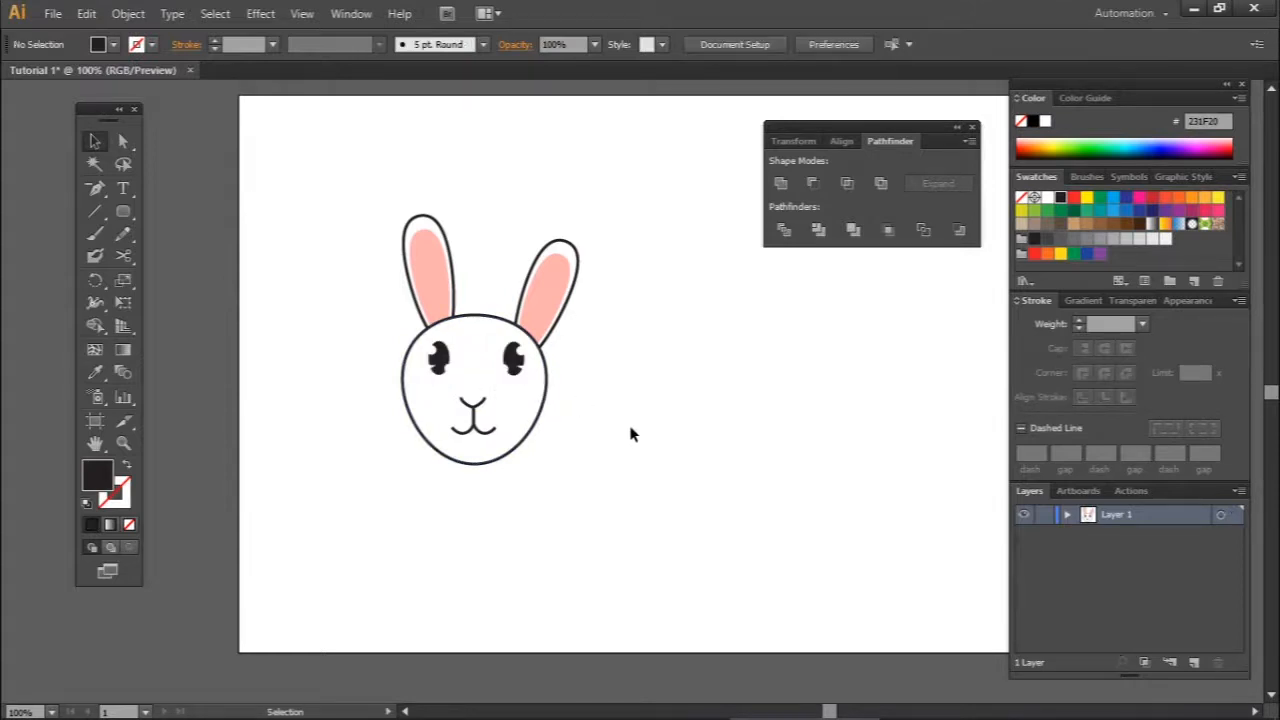
Nudge the nose curve horizontally to centre it over the mouth's vertical line
click(489, 429)
key(Right)
key(Right)
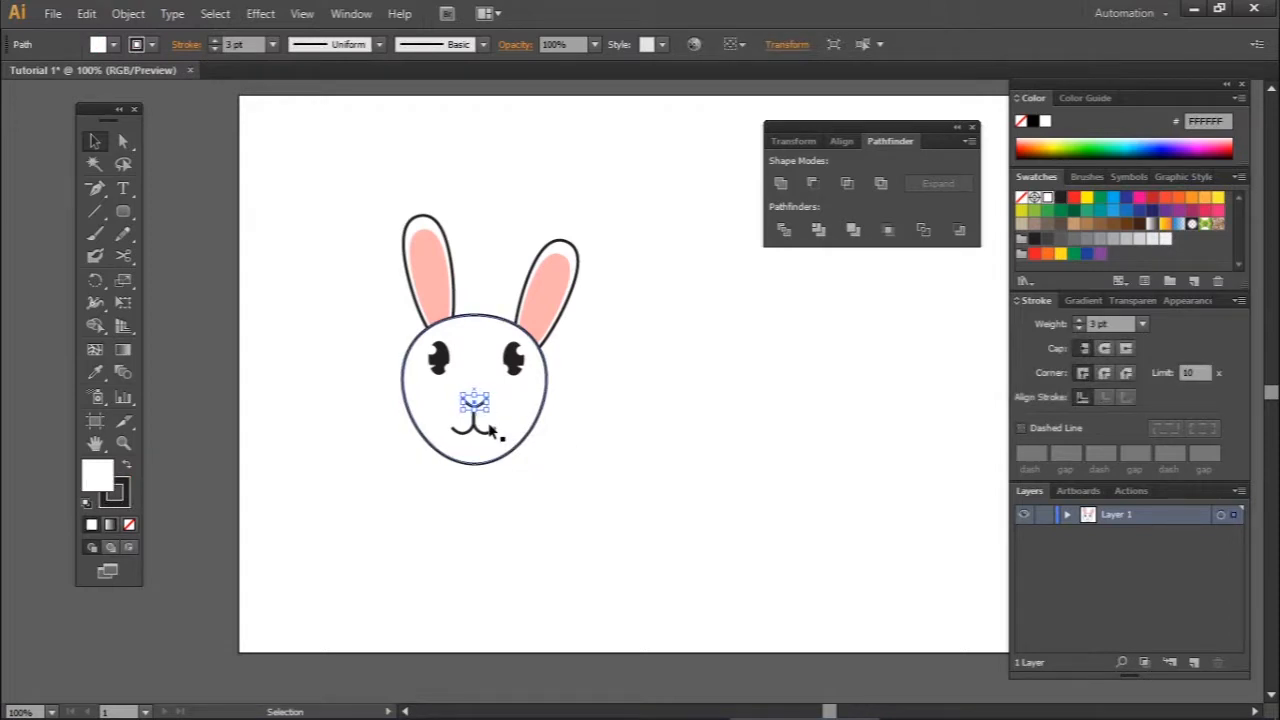
key(Left)
key(Left)
key(Right)
click(623, 453)
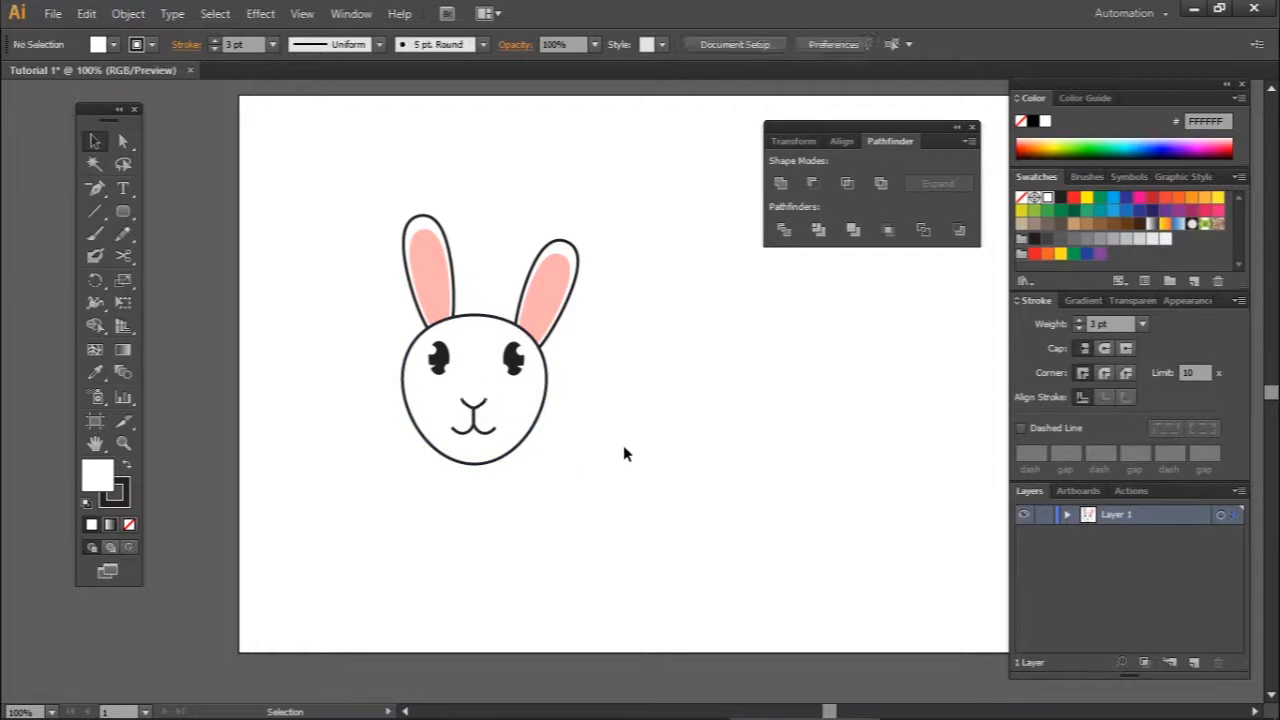
Delete the right ear and place a duplicate of the left ear on the right side of the head
click(573, 308)
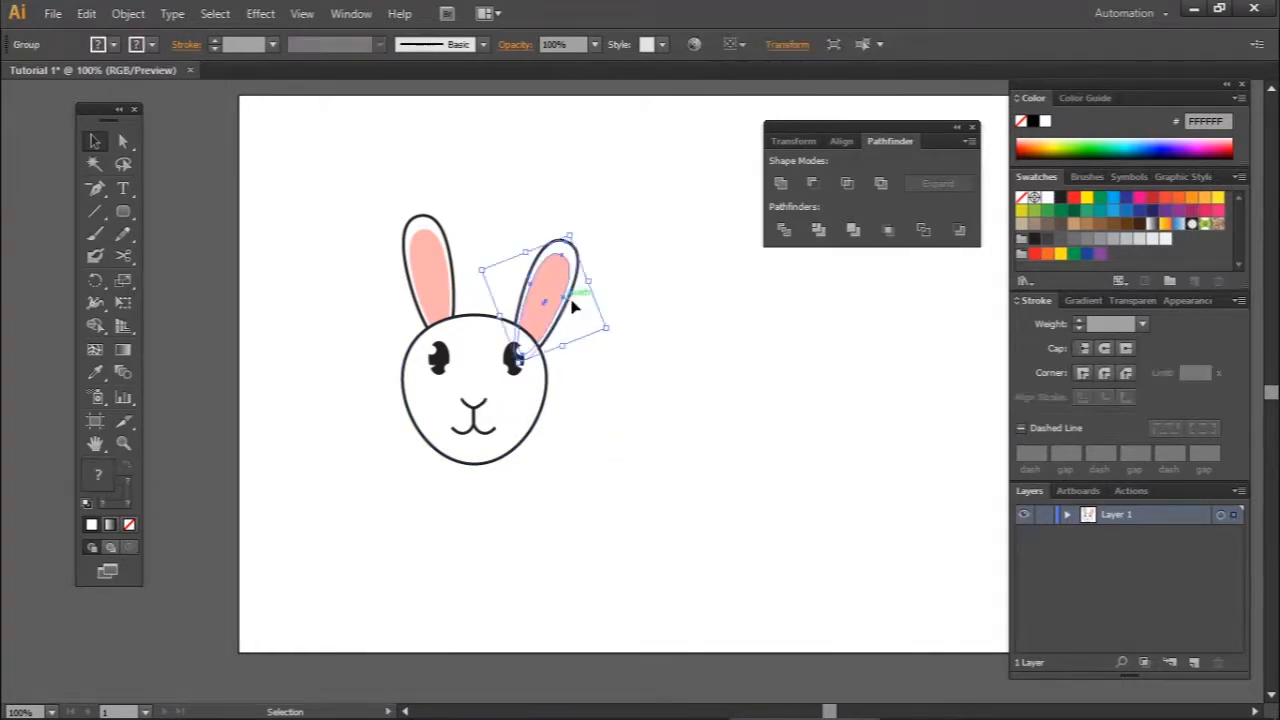
key(Delete)
drag(423, 280, 526, 270)
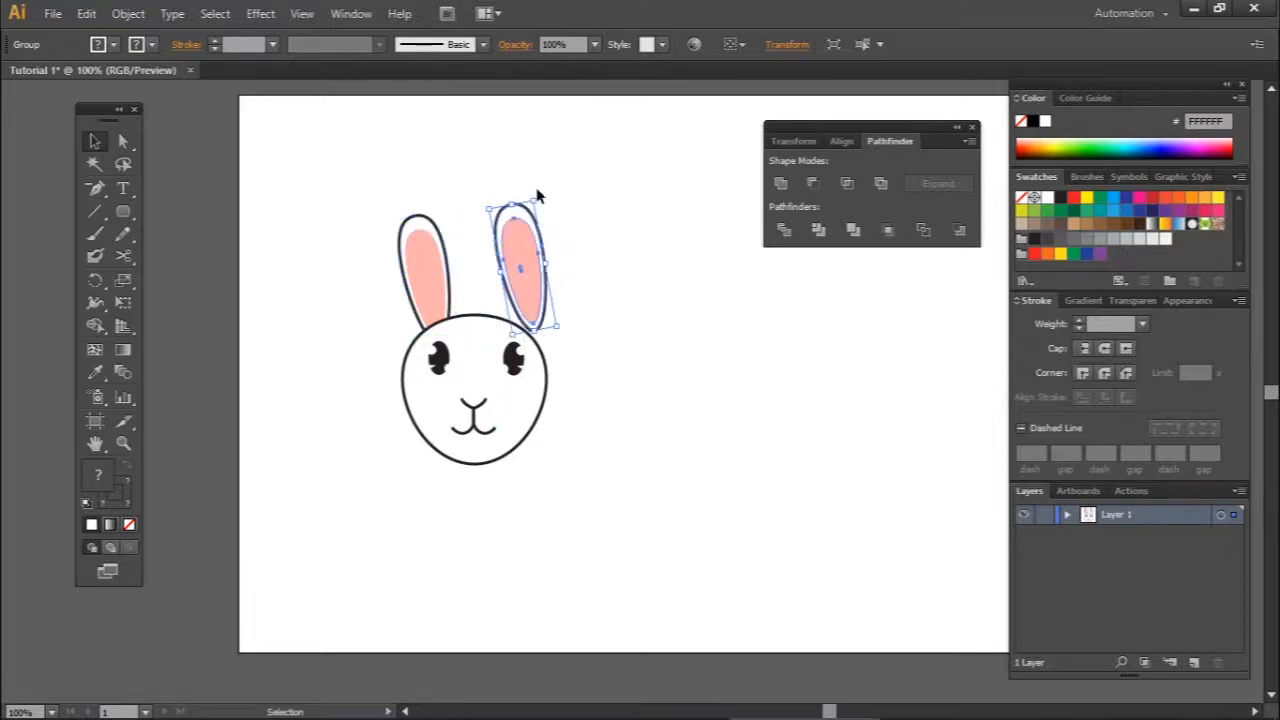
Reflect the duplicated ear across the vertical axis and align it on the head opposite the left ear
right_click(530, 262)
mouse_move(604, 395)
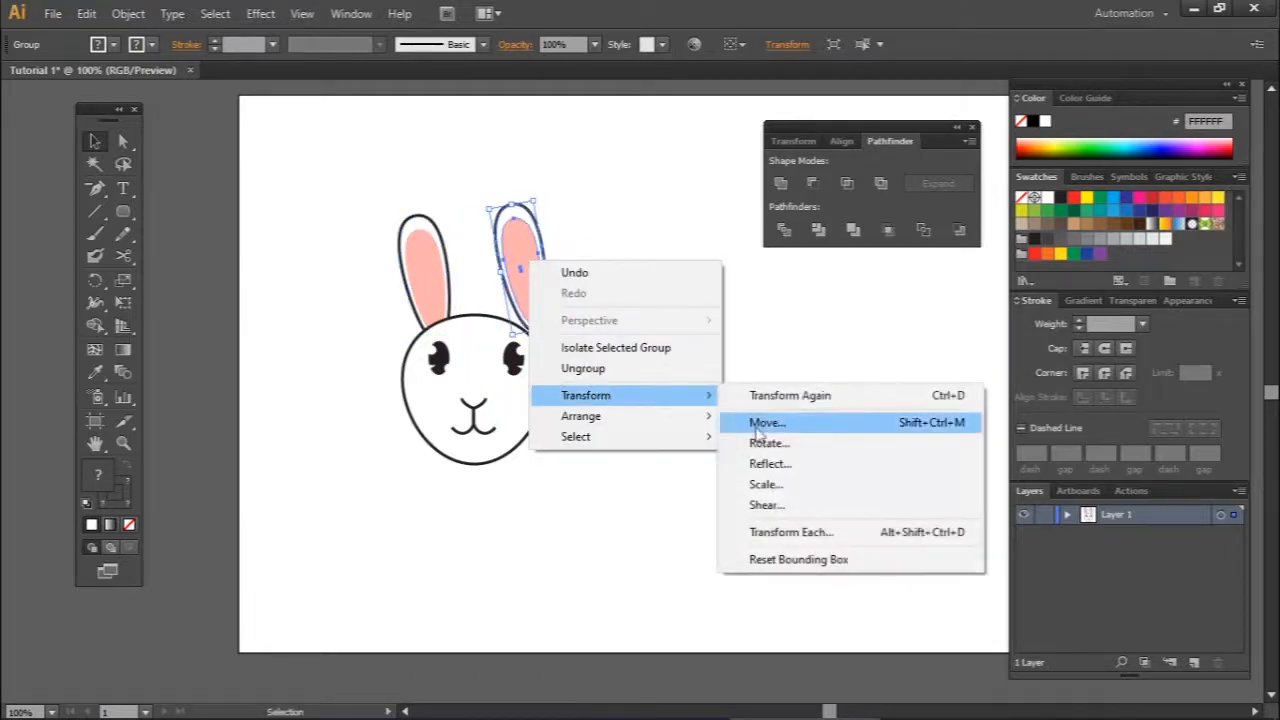
click(800, 466)
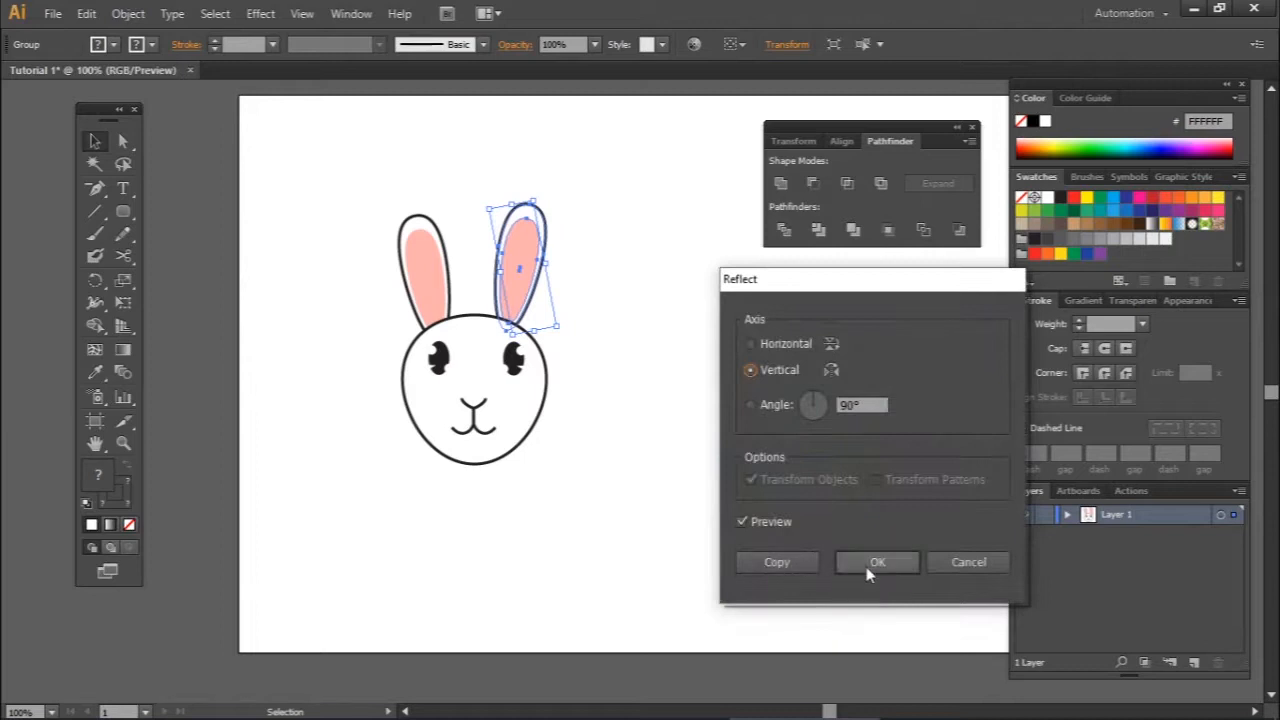
click(876, 562)
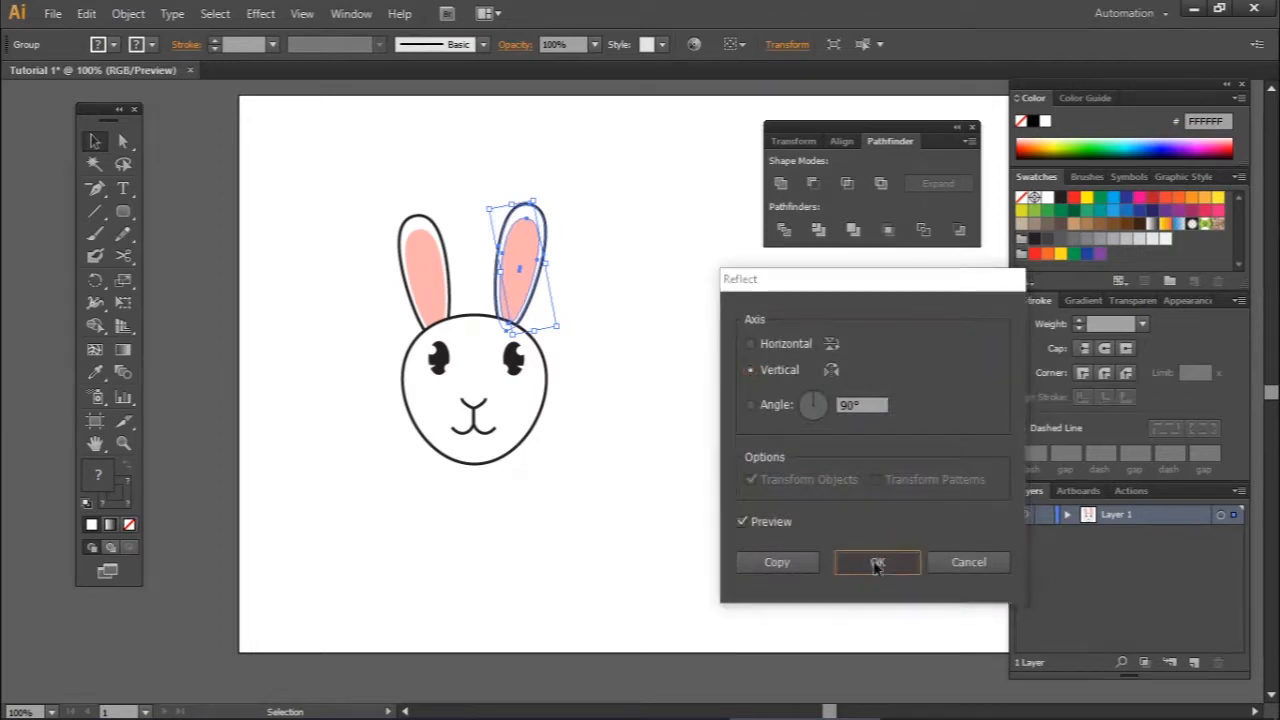
drag(530, 271, 540, 290)
click(698, 337)
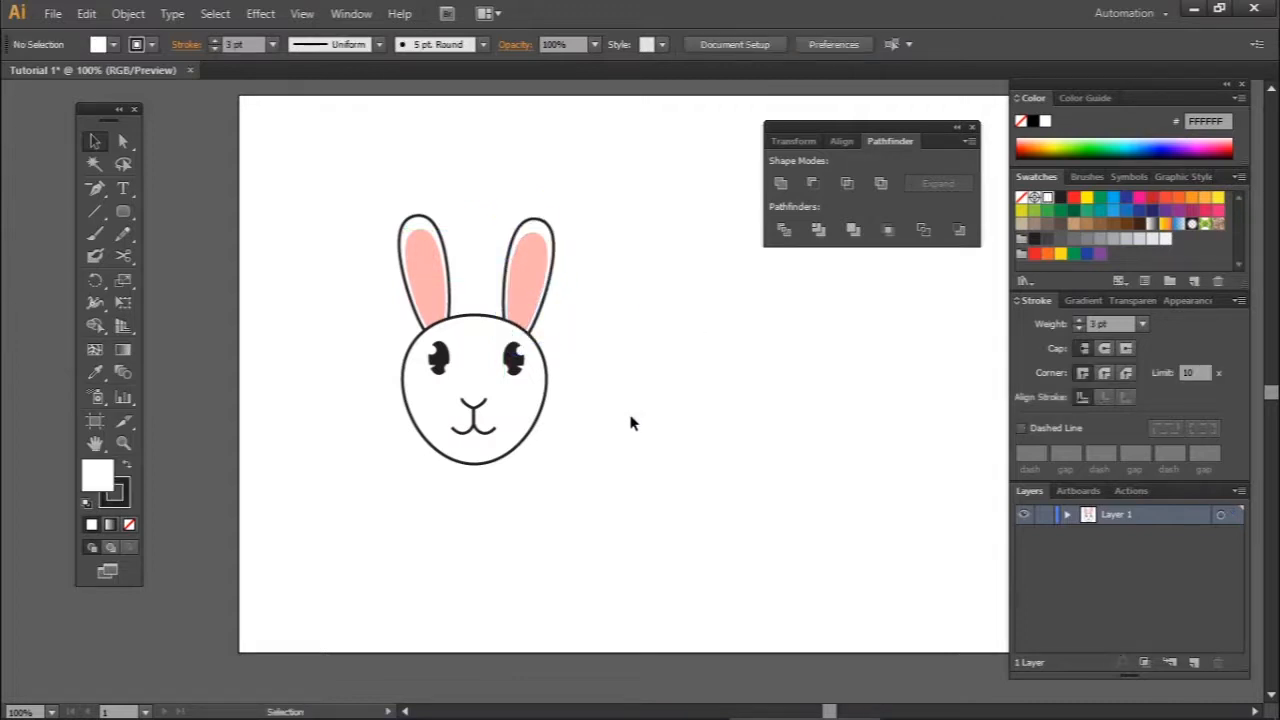
Move the right eye slightly inward and upward on the face
drag(520, 362, 510, 362)
click(686, 412)
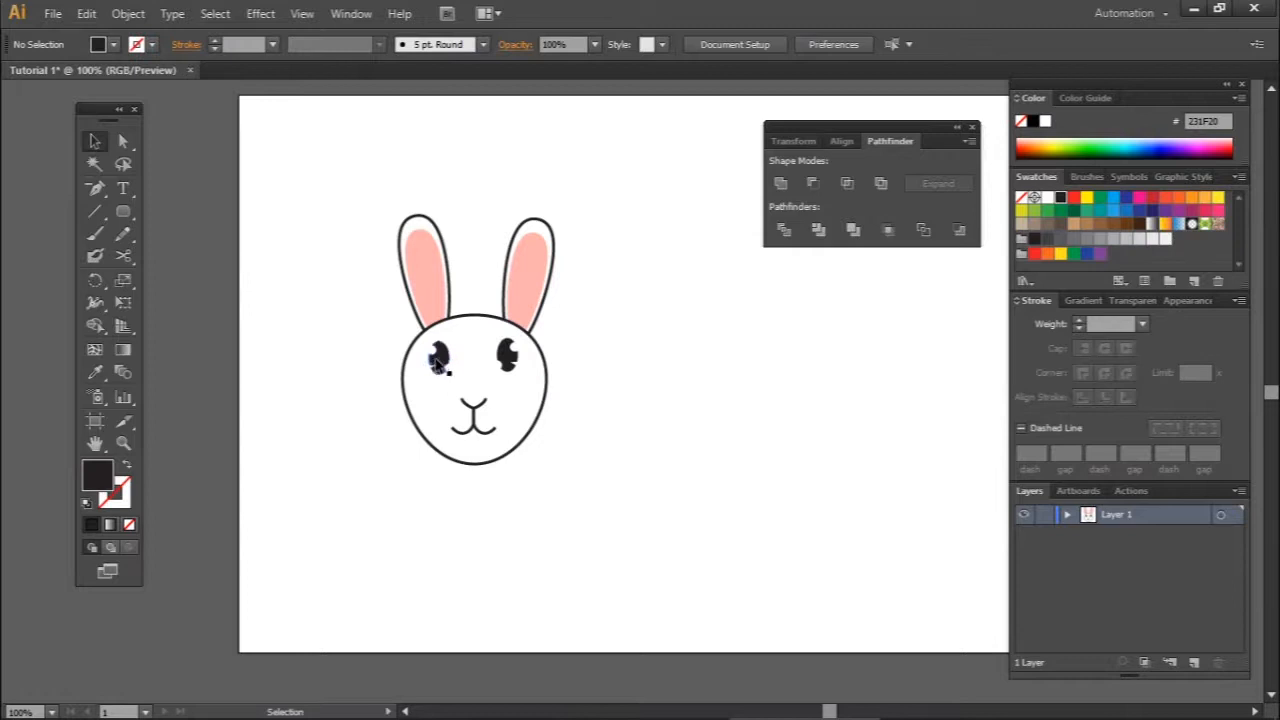
click(527, 420)
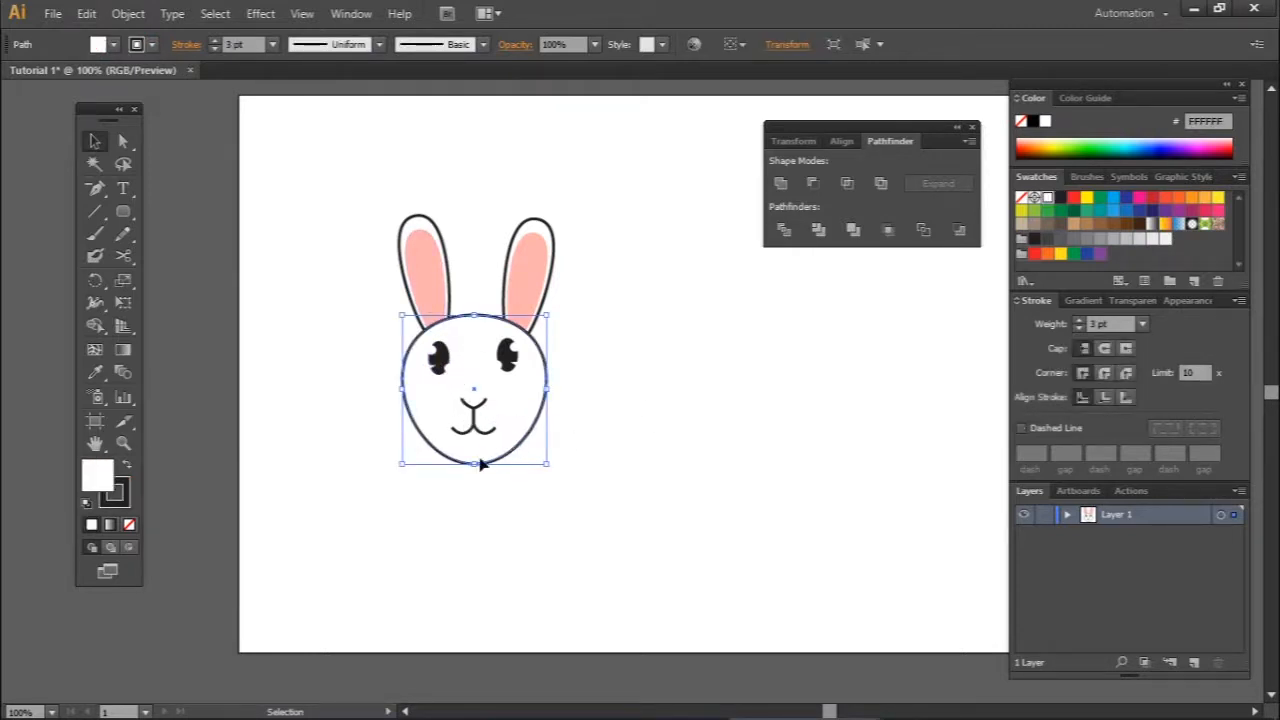
click(641, 460)
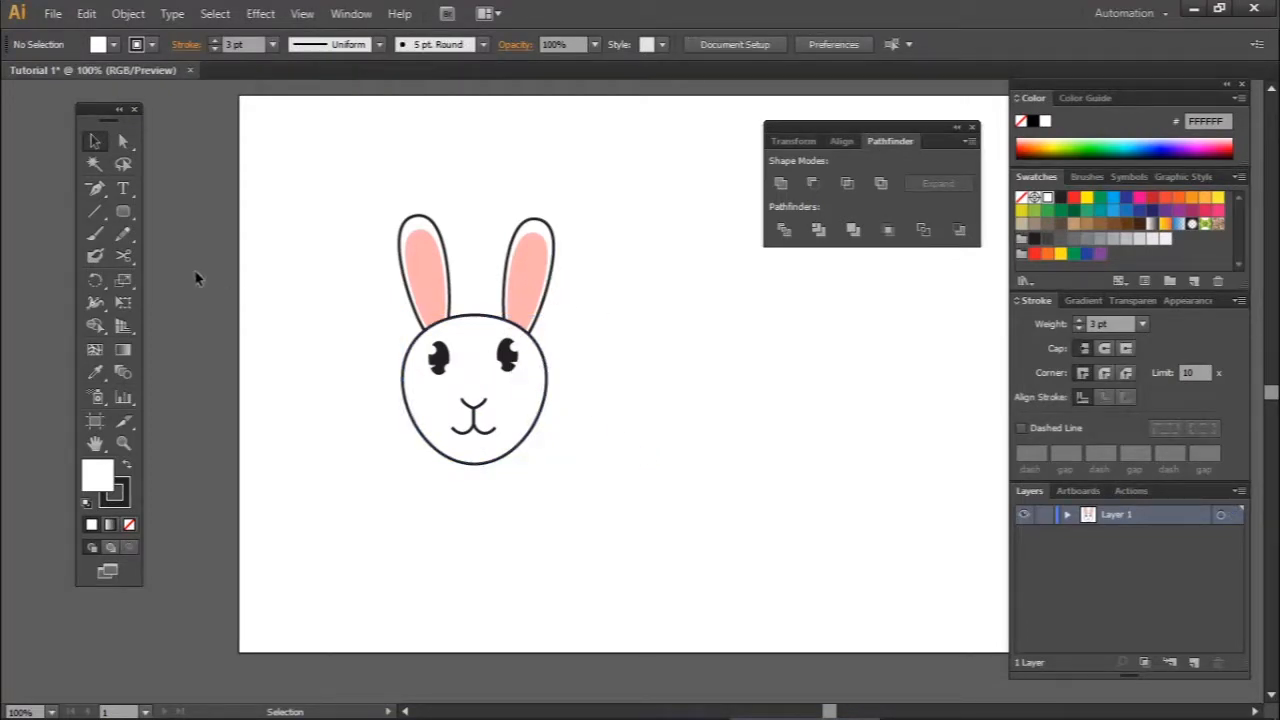
Draw a tall ellipse to the right of the face and reshape its anchors into a carrot with a broad top and narrow lower tip
drag(123, 211, 203, 255)
mouse_move(623, 371)
mouse_down()
mouse_move(700, 526)
mouse_move(720, 536)
mouse_up()
click(123, 148)
drag(774, 441, 597, 477)
drag(720, 459, 724, 419)
click(767, 522)
drag(700, 566, 674, 563)
click(772, 516)
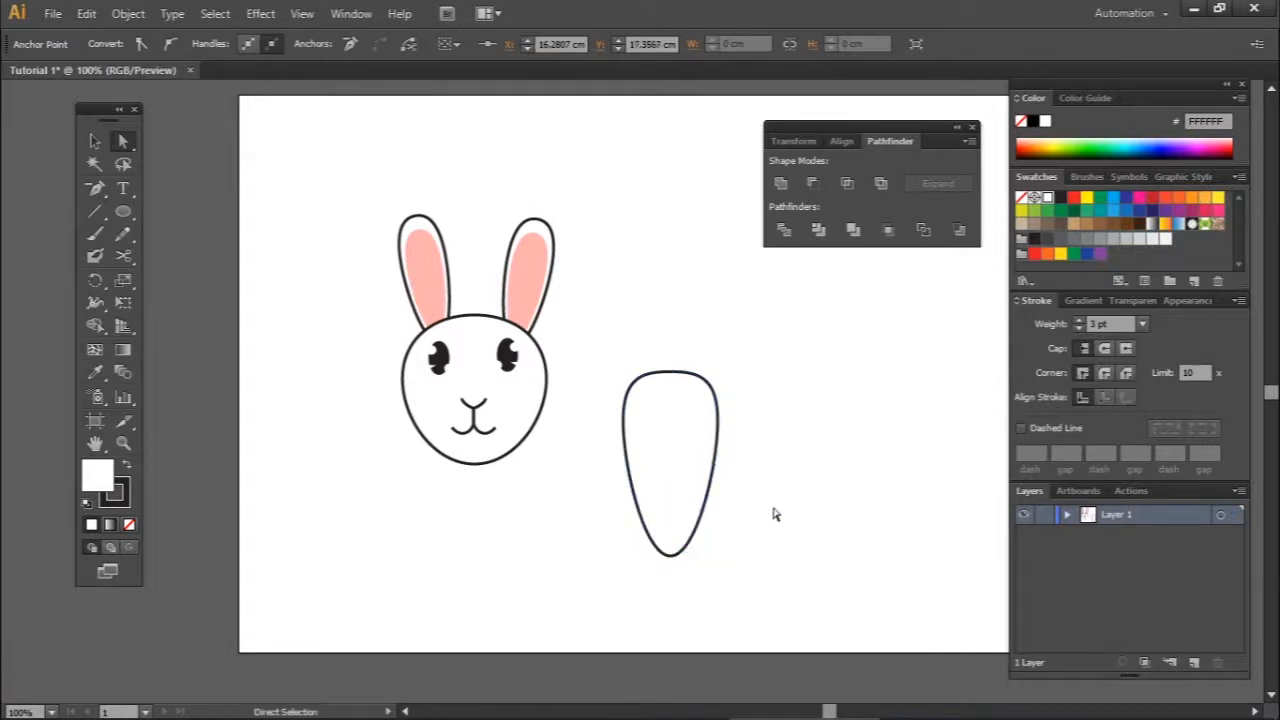
Fill the carrot shape with the deep orange D15B19
click(94, 141)
click(669, 446)
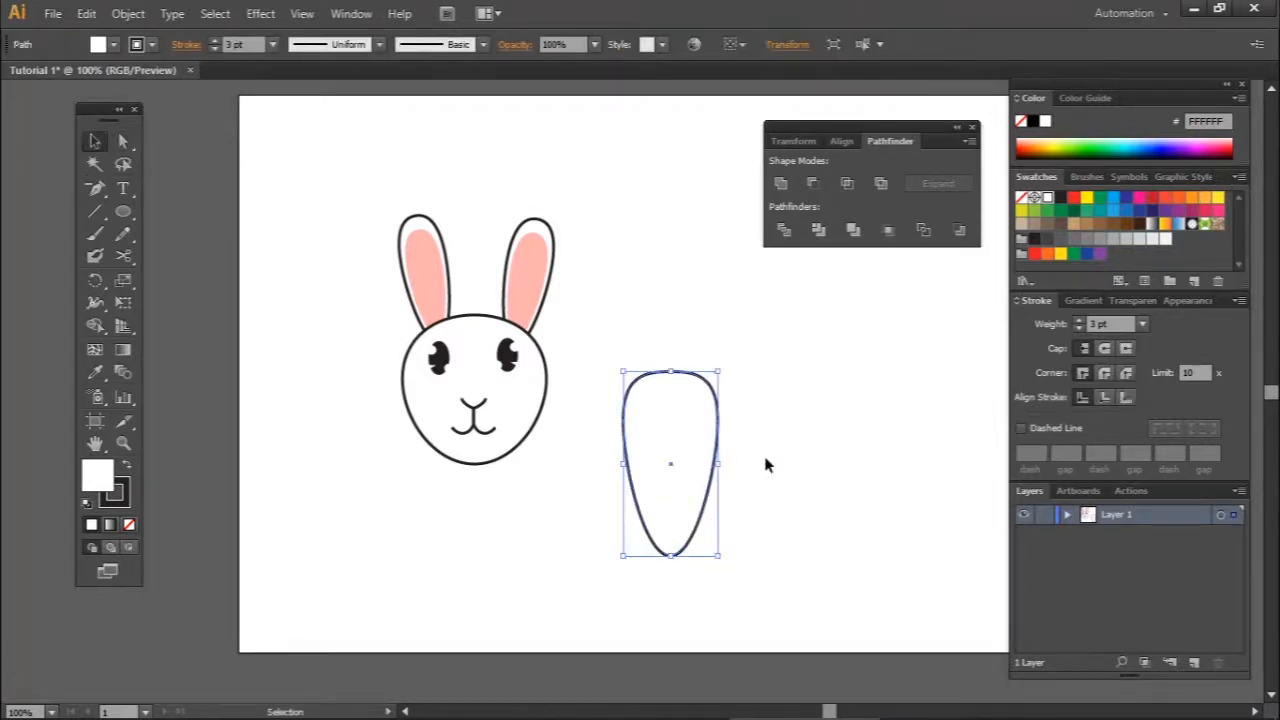
click(1166, 198)
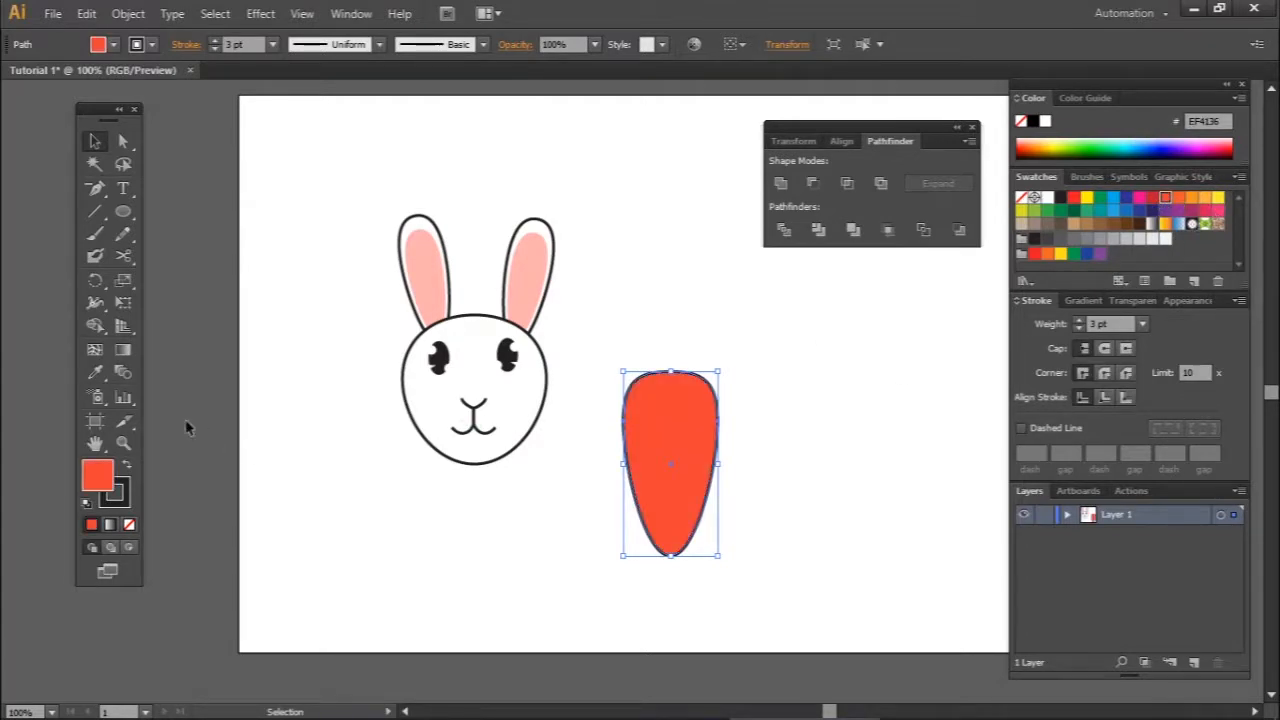
double_click(98, 476)
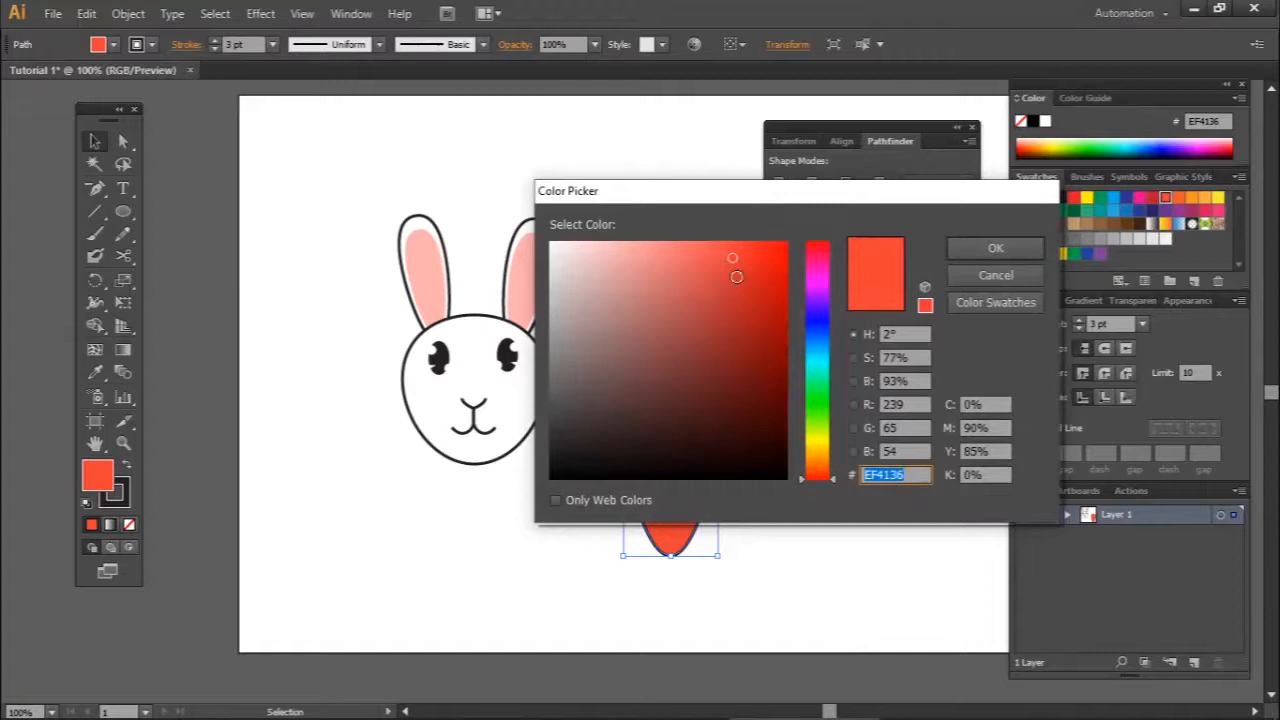
click(820, 454)
drag(730, 260, 743, 278)
click(994, 248)
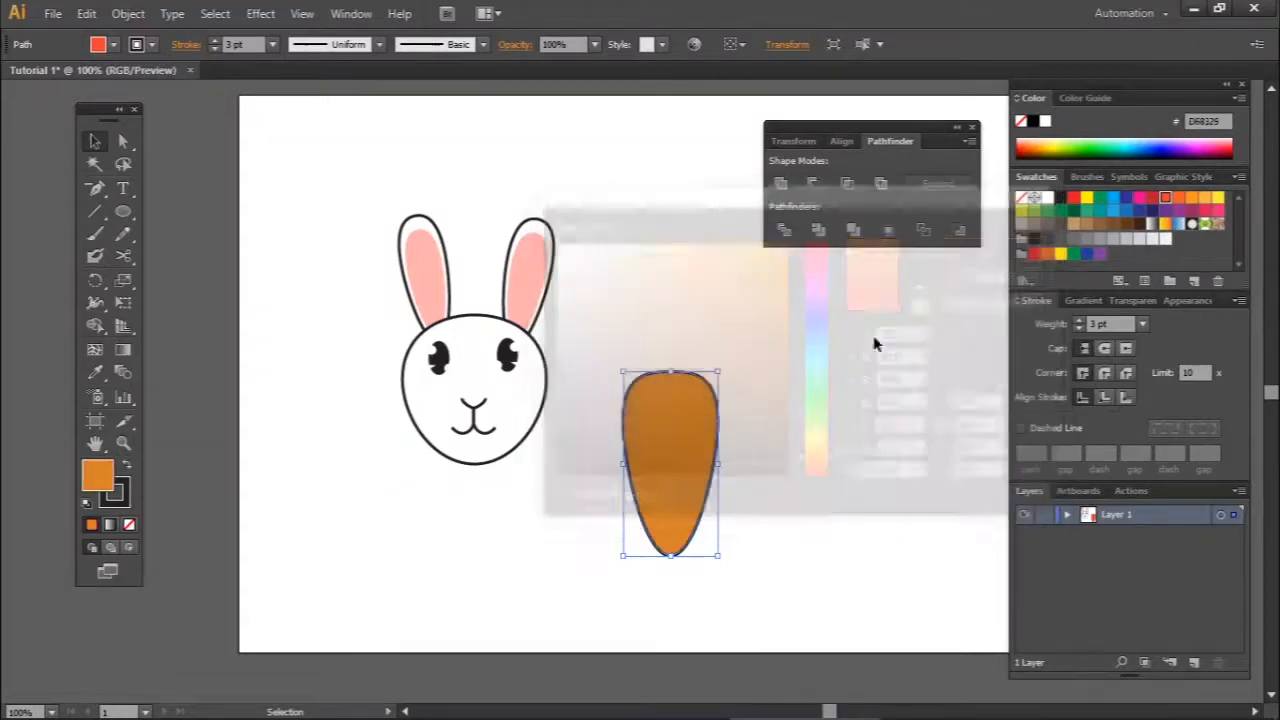
double_click(95, 469)
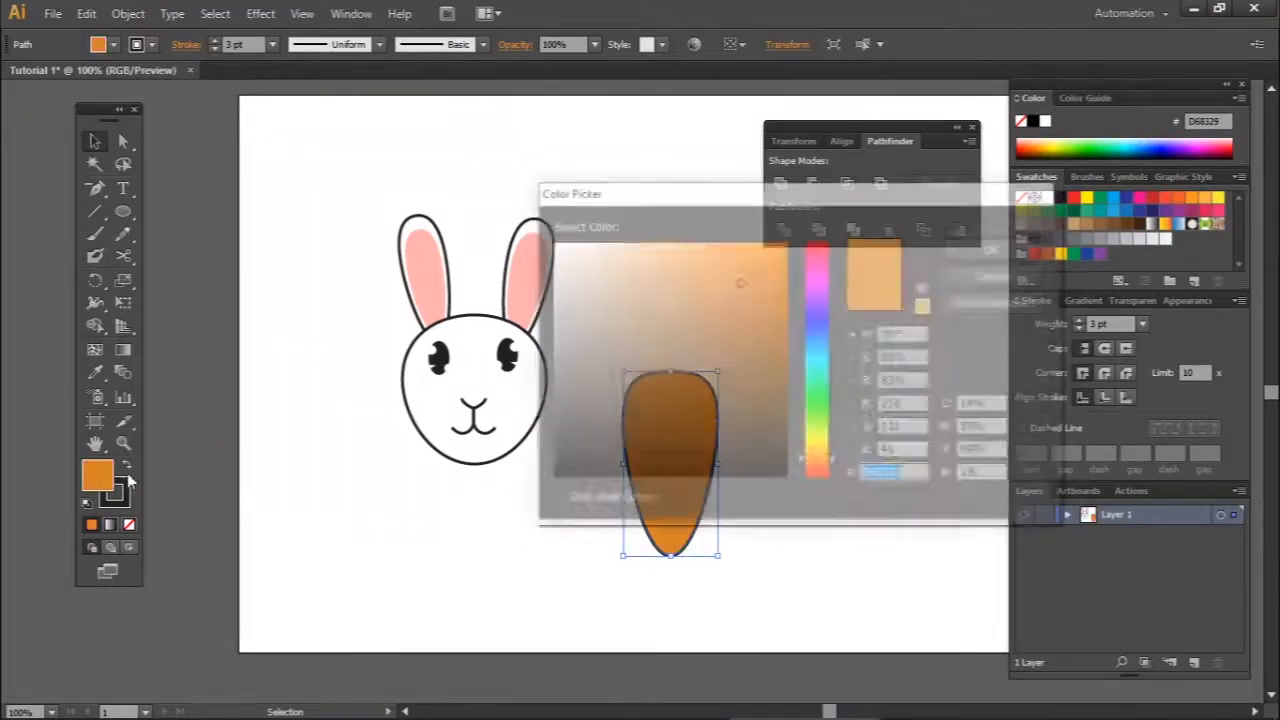
drag(833, 462, 837, 468)
mouse_move(736, 289)
mouse_down()
mouse_move(738, 261)
mouse_move(747, 283)
mouse_move(765, 279)
mouse_up()
click(995, 248)
click(745, 525)
click(698, 462)
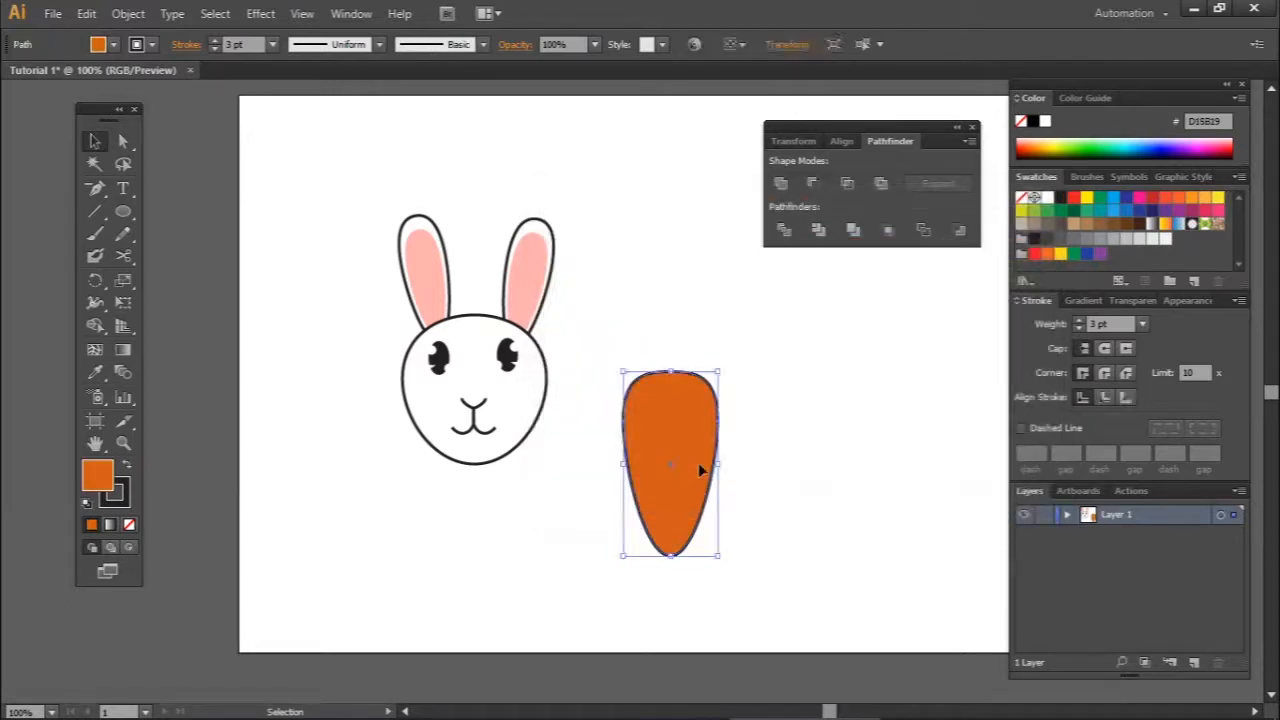
Change the carrot's fill to the brighter orange EF5500
double_click(103, 475)
mouse_move(748, 292)
mouse_down()
mouse_move(760, 300)
mouse_move(691, 274)
mouse_move(694, 320)
mouse_move(708, 296)
mouse_up()
drag(836, 474, 836, 470)
drag(709, 296, 787, 248)
click(1027, 248)
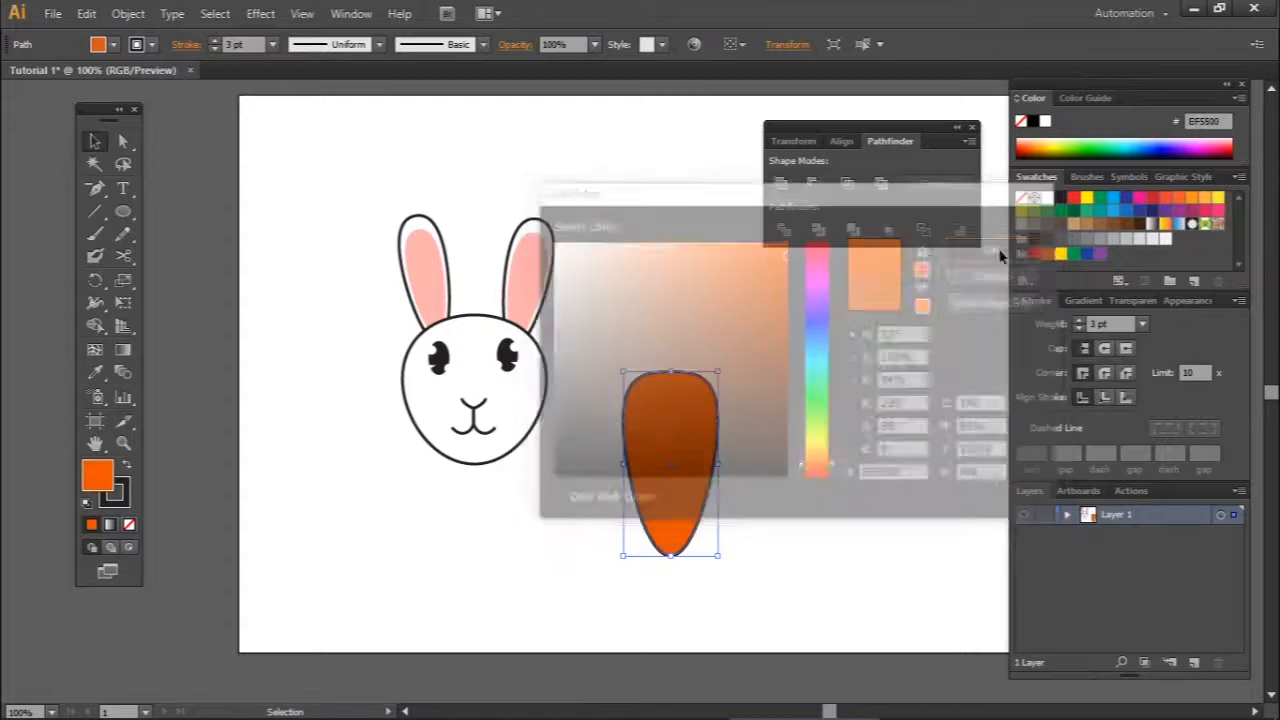
click(780, 467)
click(686, 480)
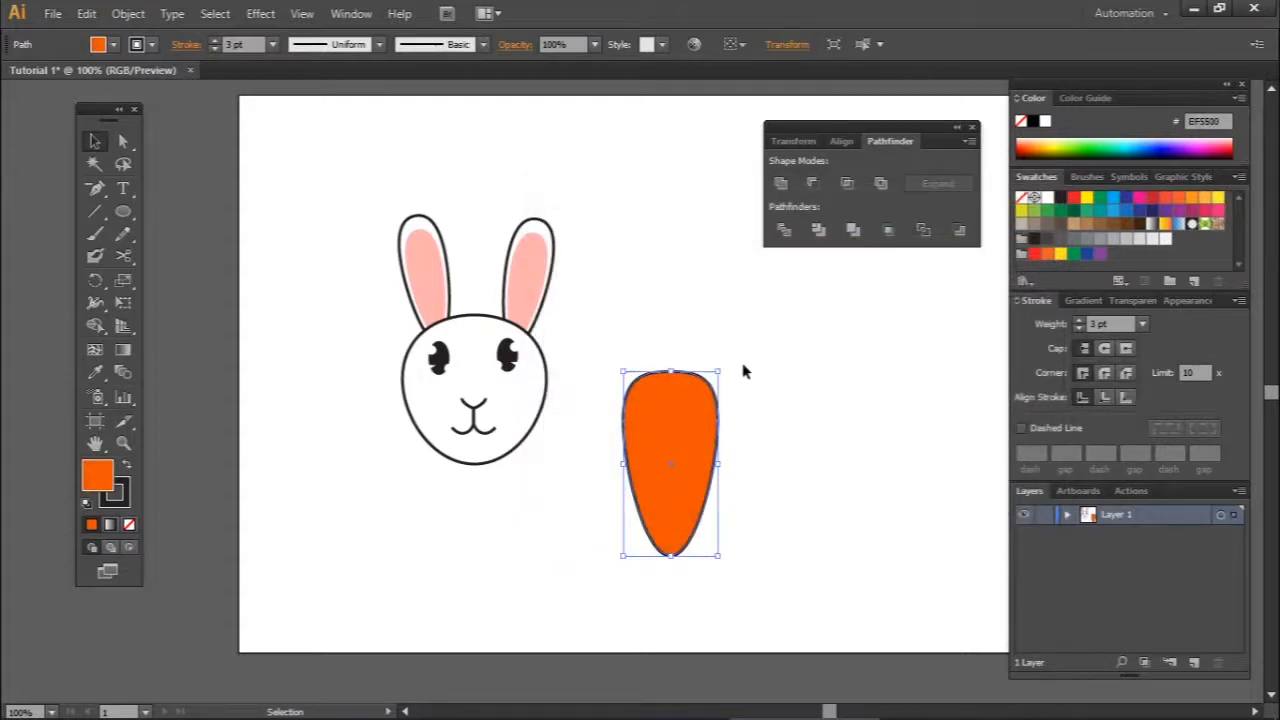
Scale the carrot down and tilt it slightly clockwise beside the lower part of the rabbit's face
drag(716, 374, 737, 451)
click(726, 463)
click(677, 487)
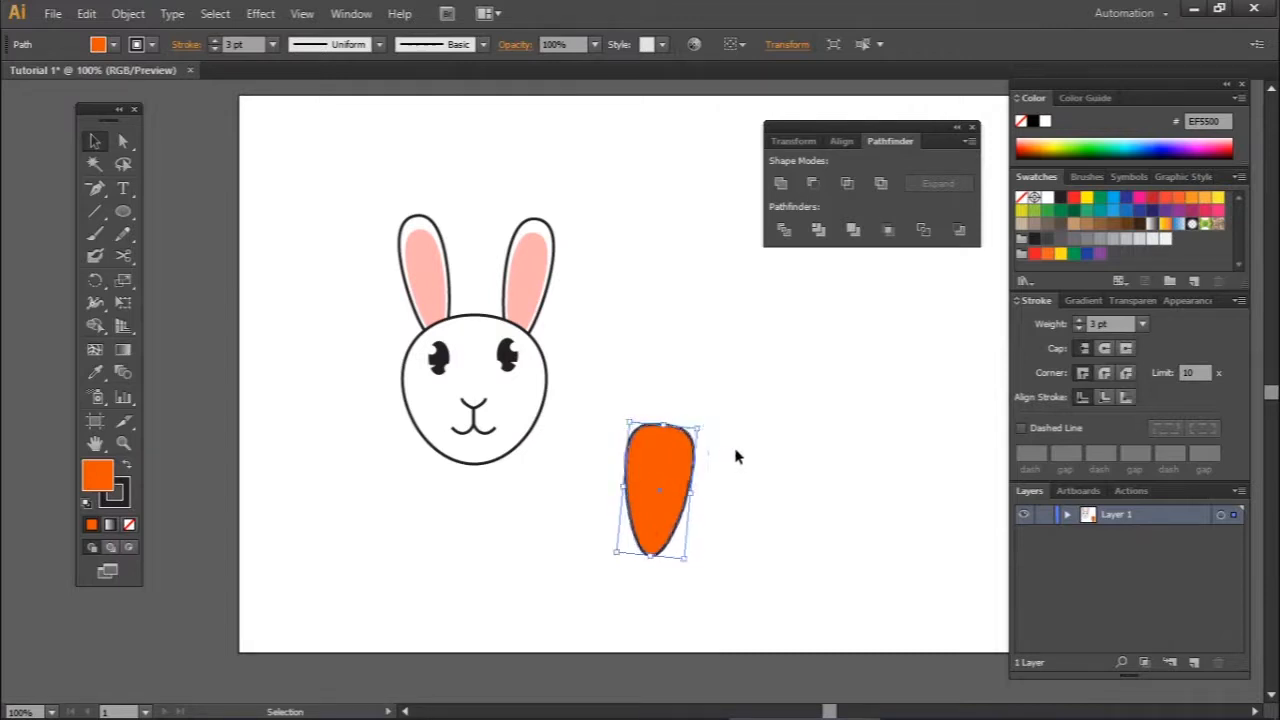
click(757, 490)
click(674, 508)
click(835, 470)
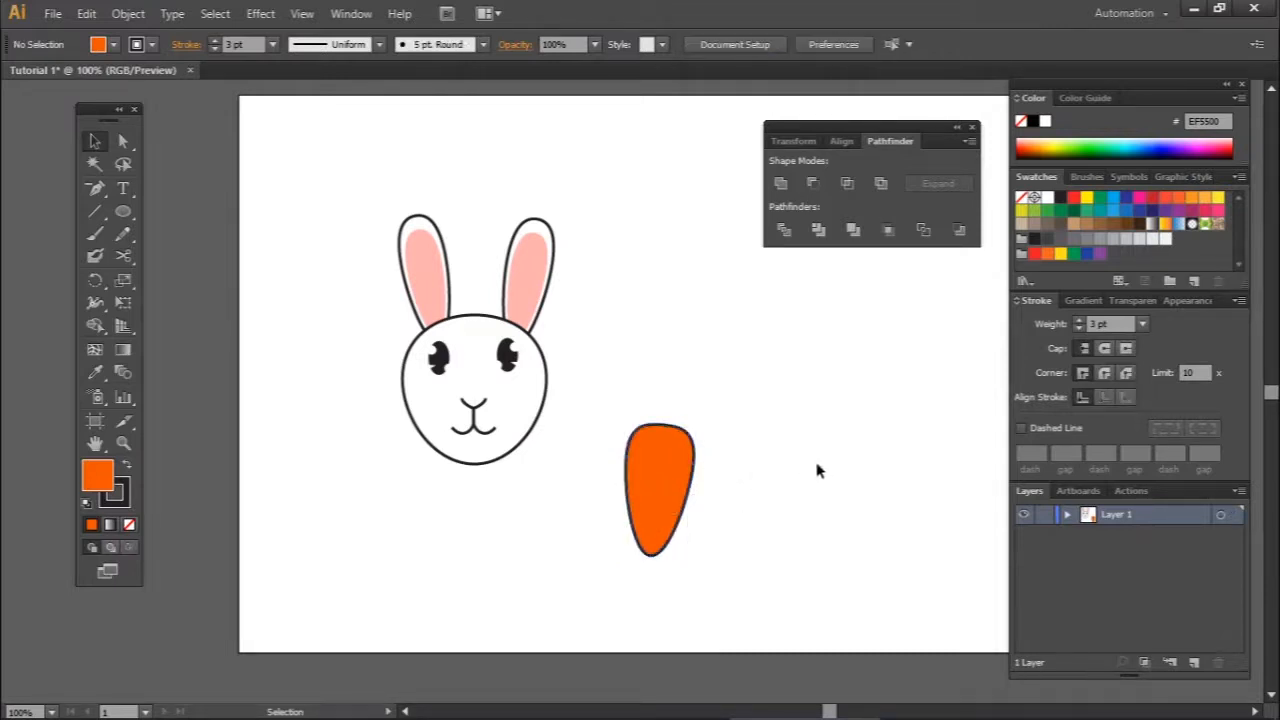
Draw a narrow ellipse above the carrot and duplicate it into a set of three leaves, with the outer ones tilted
click(123, 211)
drag(651, 307, 758, 367)
click(93, 142)
drag(791, 306, 668, 347)
right_click(738, 348)
click(734, 360)
Reflect the leftmost leaf across the vertical axis and move it against the middle leaf to form a symmetrical tuft
right_click(668, 347)
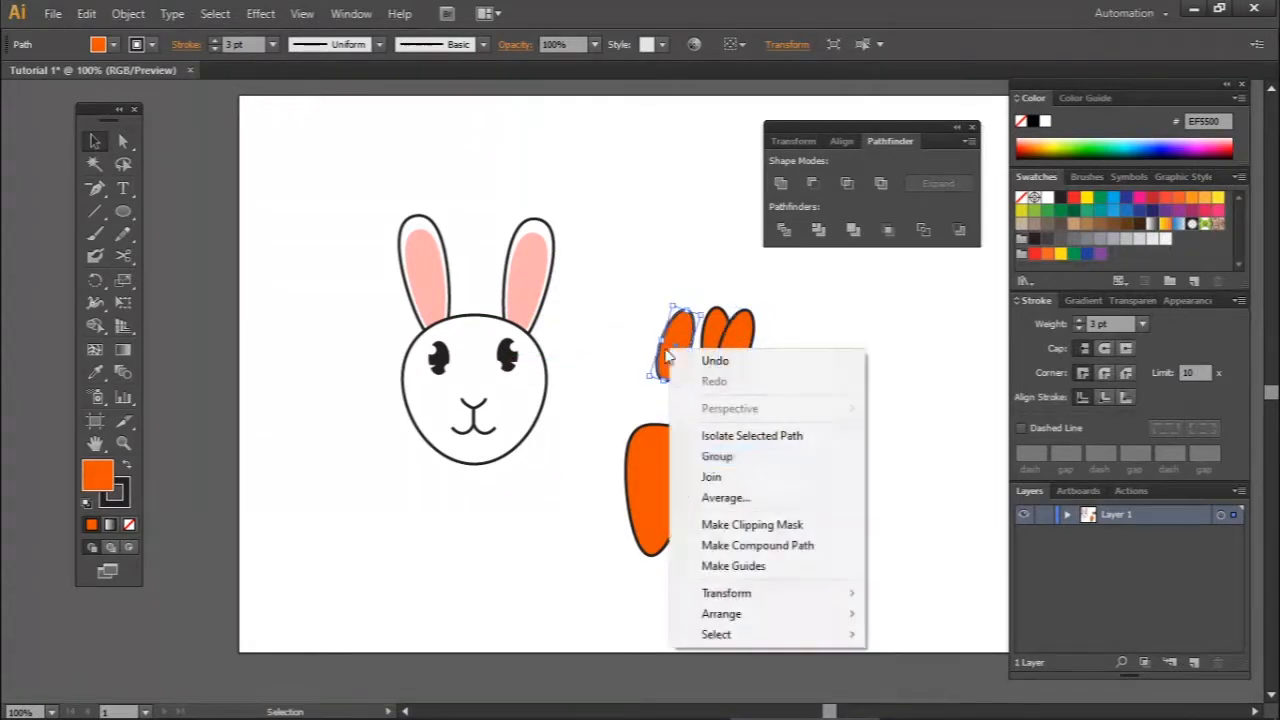
mouse_move(765, 596)
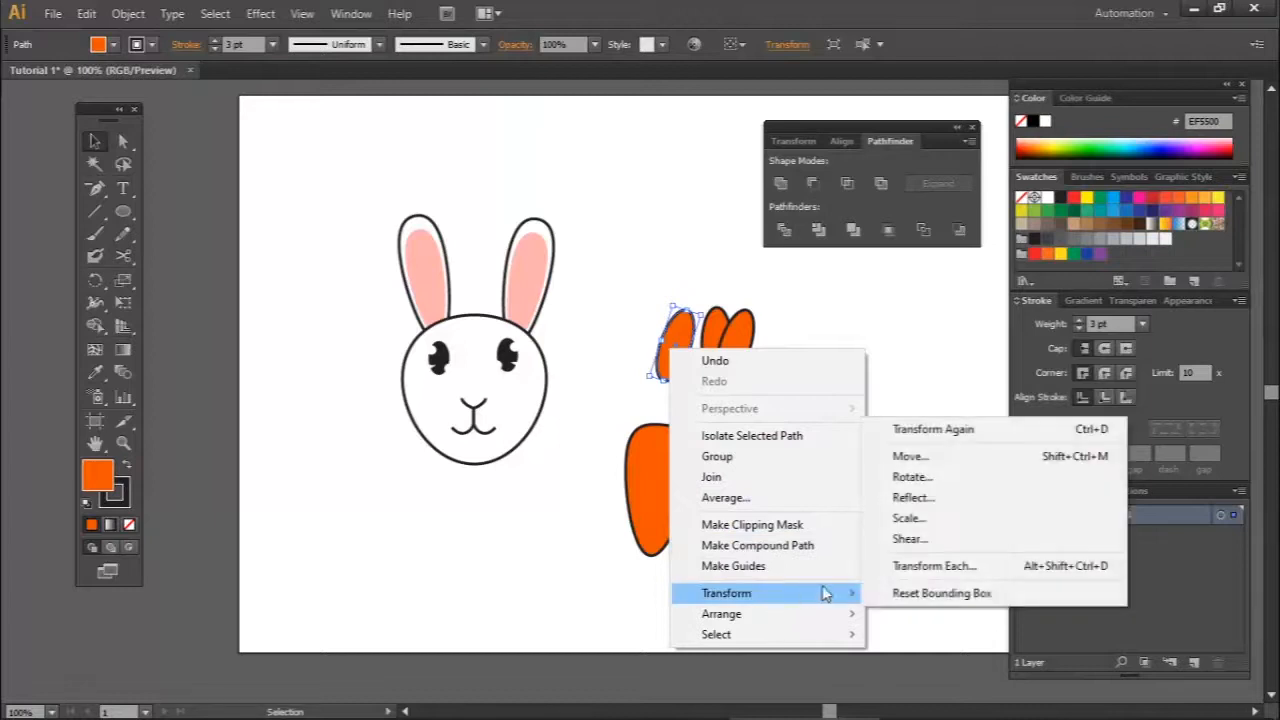
click(876, 499)
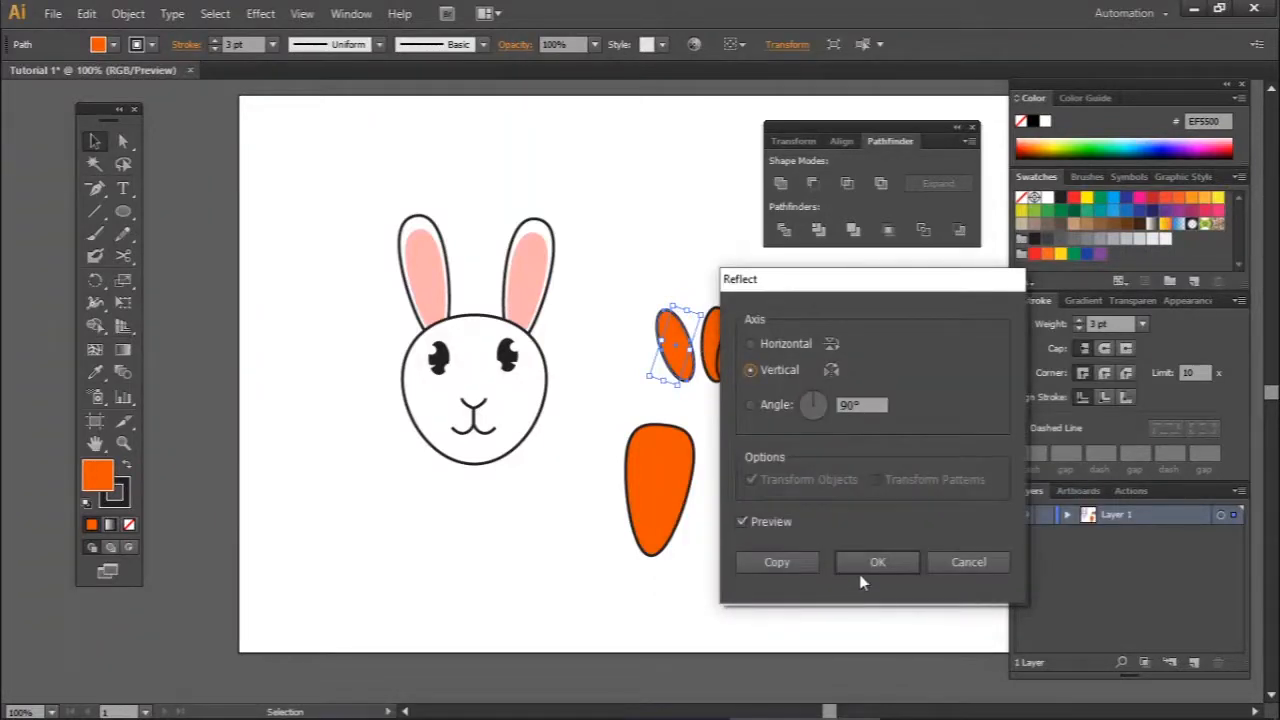
click(868, 562)
drag(678, 350, 744, 357)
click(840, 418)
click(882, 480)
Unite the three leaves into a single shape with Pathfinder and fill it with green 00A651
drag(871, 486, 693, 326)
drag(827, 331, 662, 362)
click(777, 183)
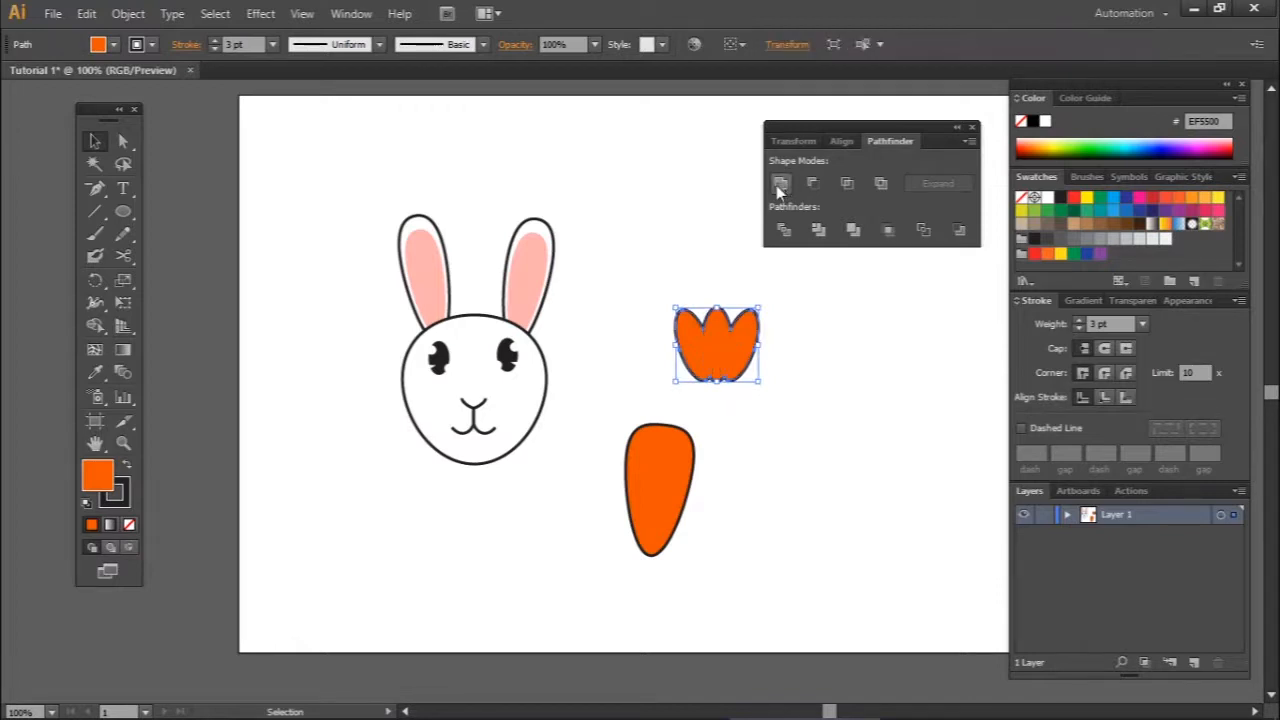
click(815, 348)
click(738, 350)
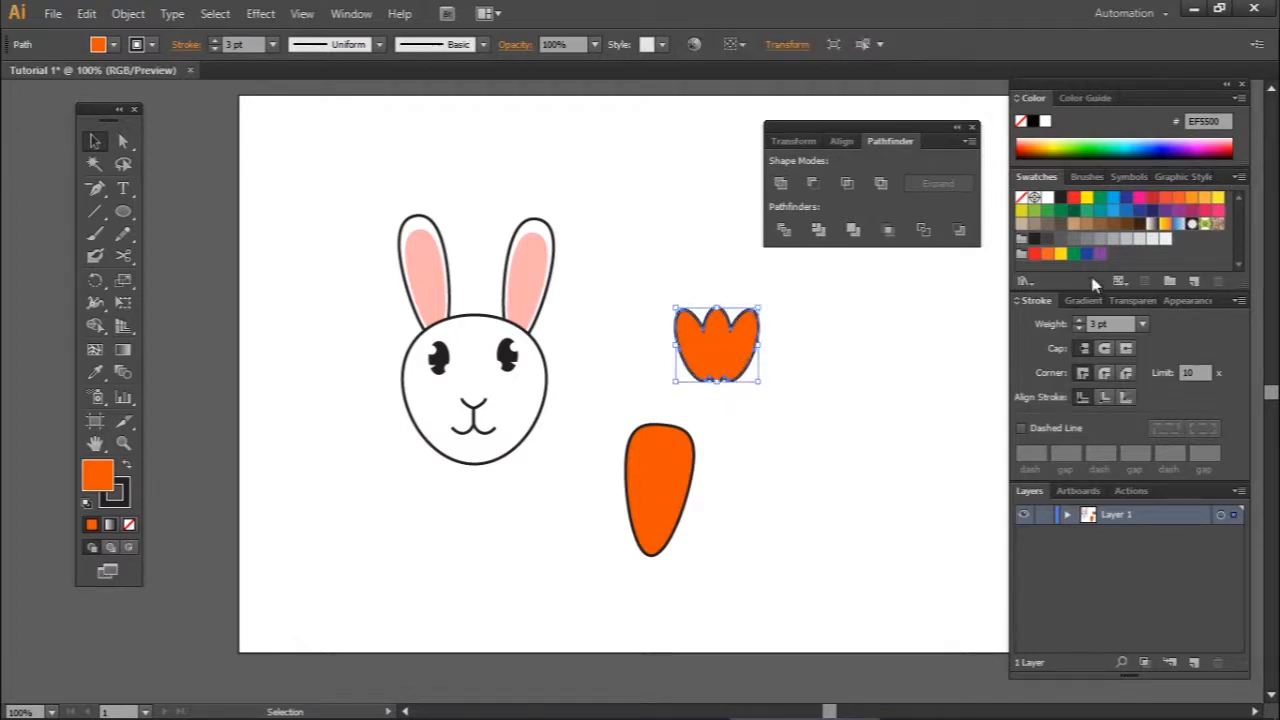
click(1099, 199)
click(823, 457)
Move the carrot up under the leaves, shrink and tilt the tuft about 11° clockwise, and seat it on the carrot's top
drag(655, 528, 683, 483)
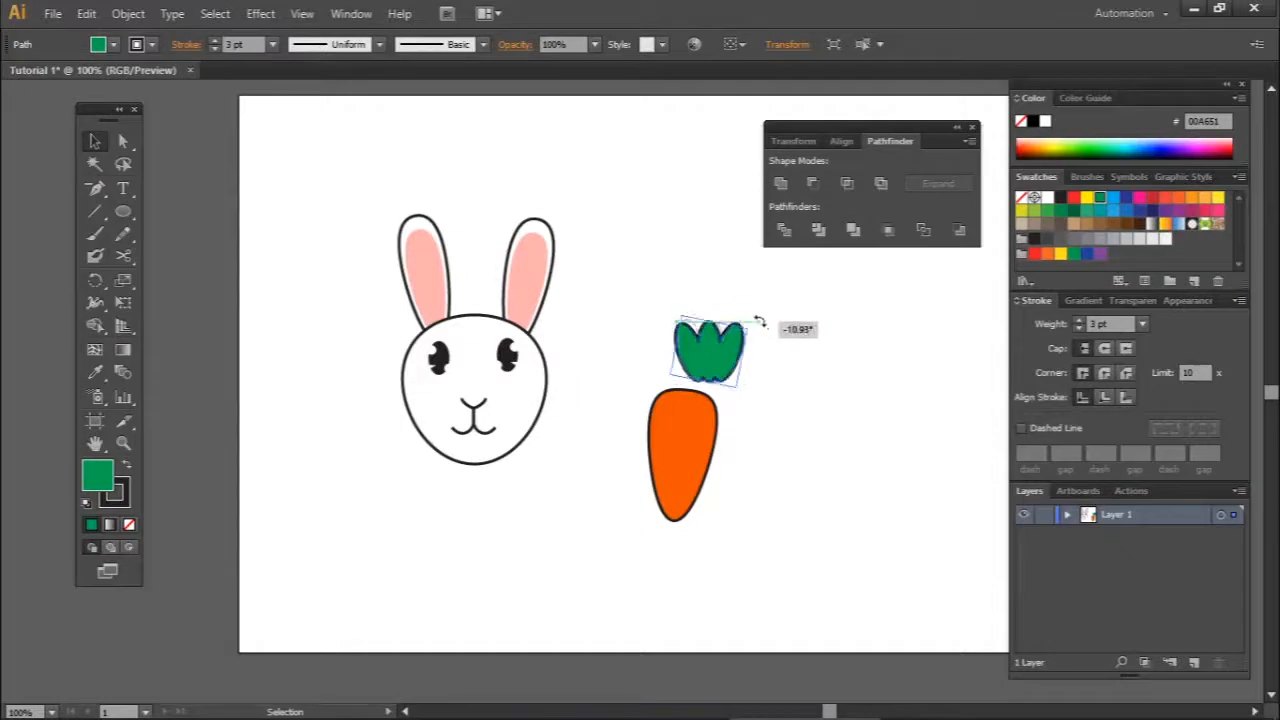
drag(733, 369, 699, 371)
click(776, 395)
Group the green leaves with the orange carrot body
drag(813, 372, 622, 540)
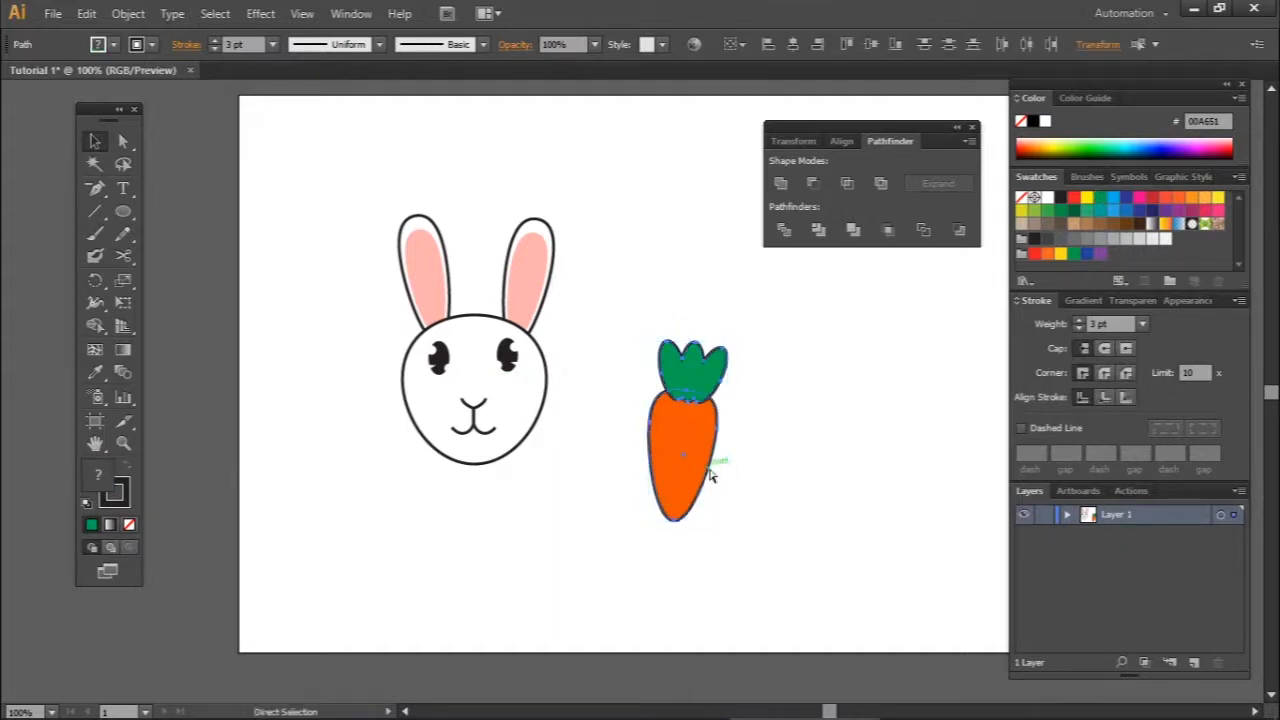
key(ctrl+g)
click(843, 463)
Rotate the grouped carrot clockwise and place it diagonally against the right side of the rabbit's head
click(683, 469)
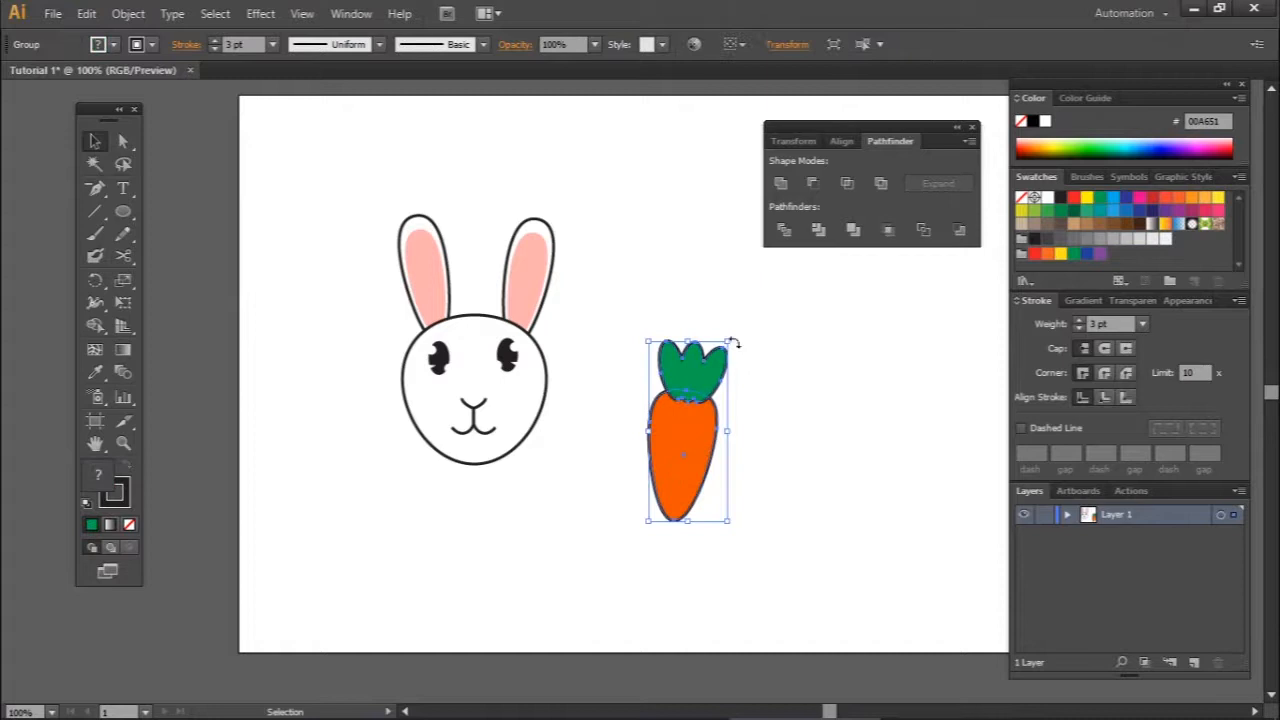
drag(687, 487, 586, 476)
drag(640, 331, 690, 372)
click(769, 569)
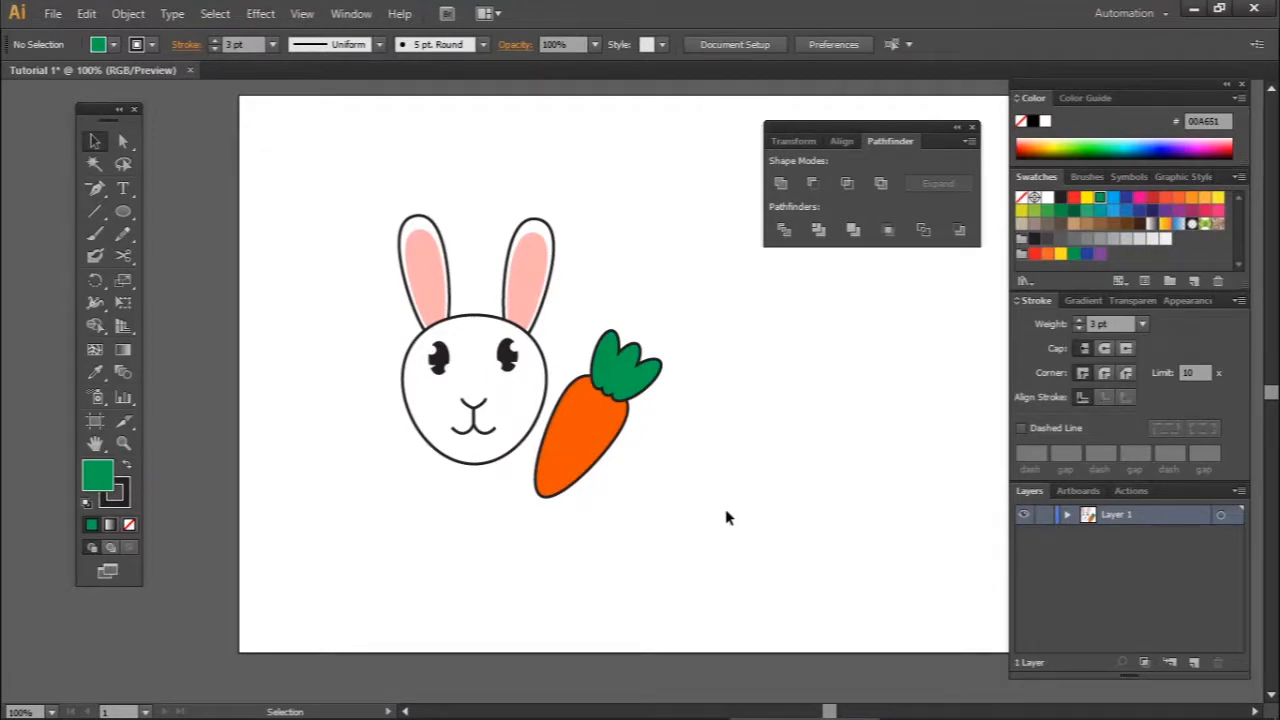
Rotate the rabbit's right ear outward and nudge both ears vertically to the same height on the head
drag(534, 287, 531, 285)
click(729, 369)
drag(563, 205, 554, 276)
click(640, 280)
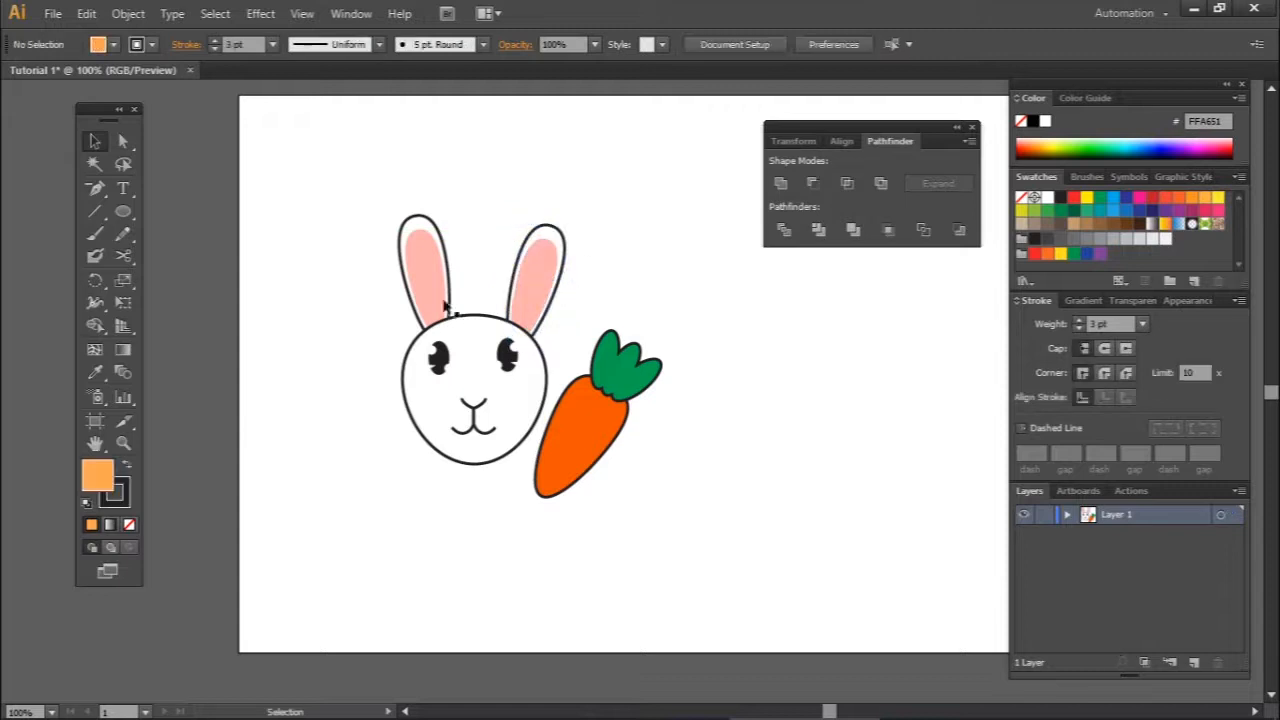
drag(422, 303, 422, 307)
drag(548, 277, 548, 272)
click(617, 277)
Group the rabbit's head, ears, eyes, nose and mouth into one object
drag(370, 222, 540, 432)
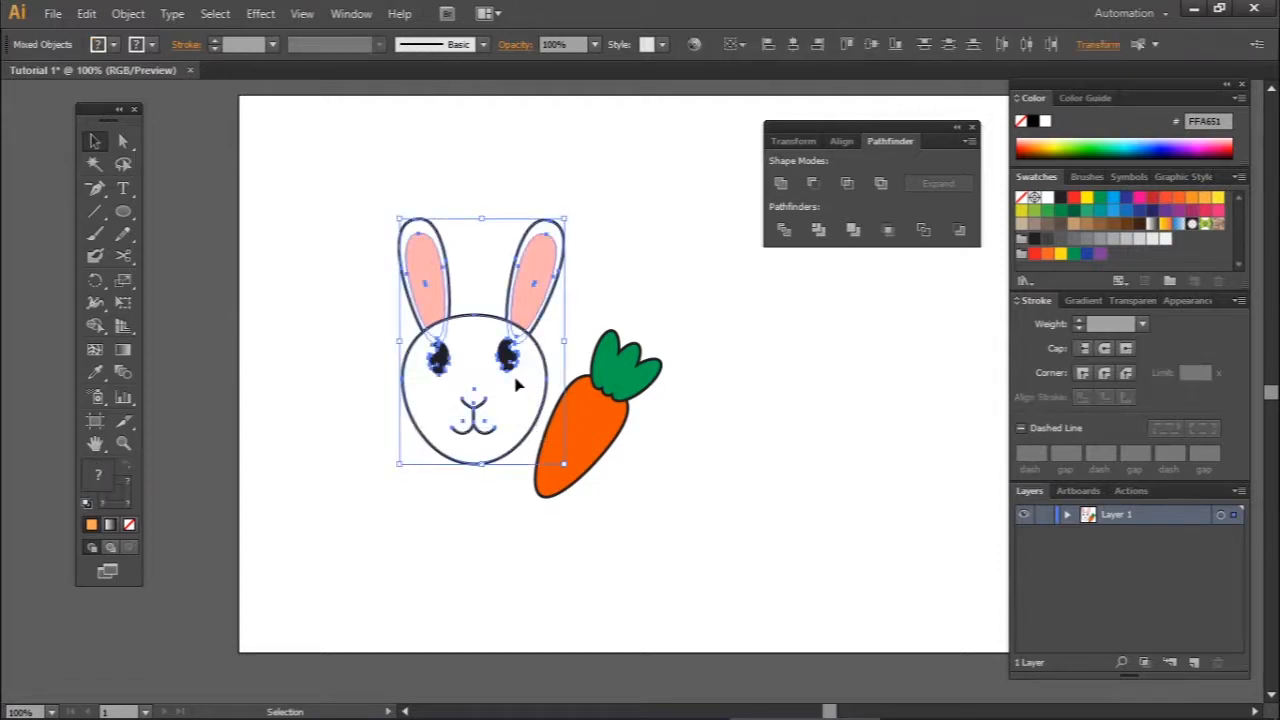
key(ctrl+g)
click(708, 366)
Reposition the rabbit and the carrot separately so they sit side by side in the upper-left area of the artboard
drag(491, 402, 432, 326)
drag(604, 453, 553, 323)
click(487, 384)
drag(436, 317, 417, 366)
drag(507, 336, 507, 384)
drag(504, 392, 490, 333)
drag(393, 358, 398, 293)
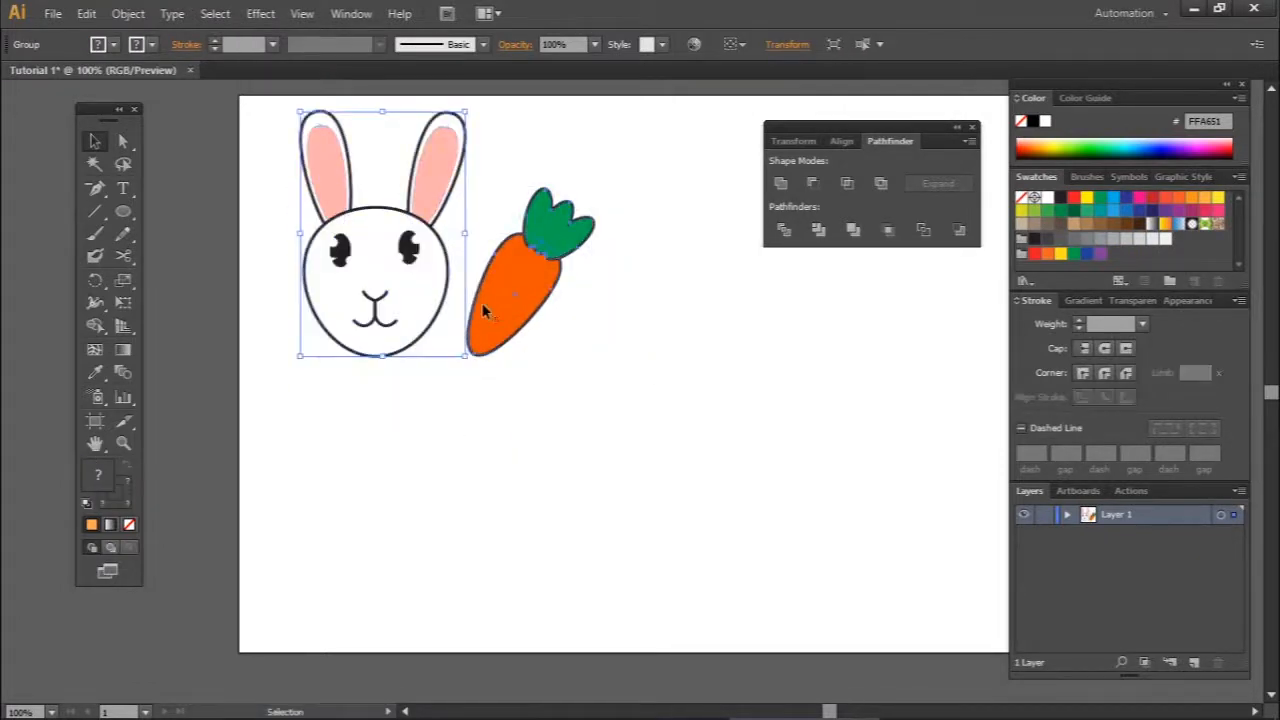
drag(484, 310, 491, 338)
drag(393, 320, 393, 346)
drag(537, 344, 530, 318)
click(630, 387)
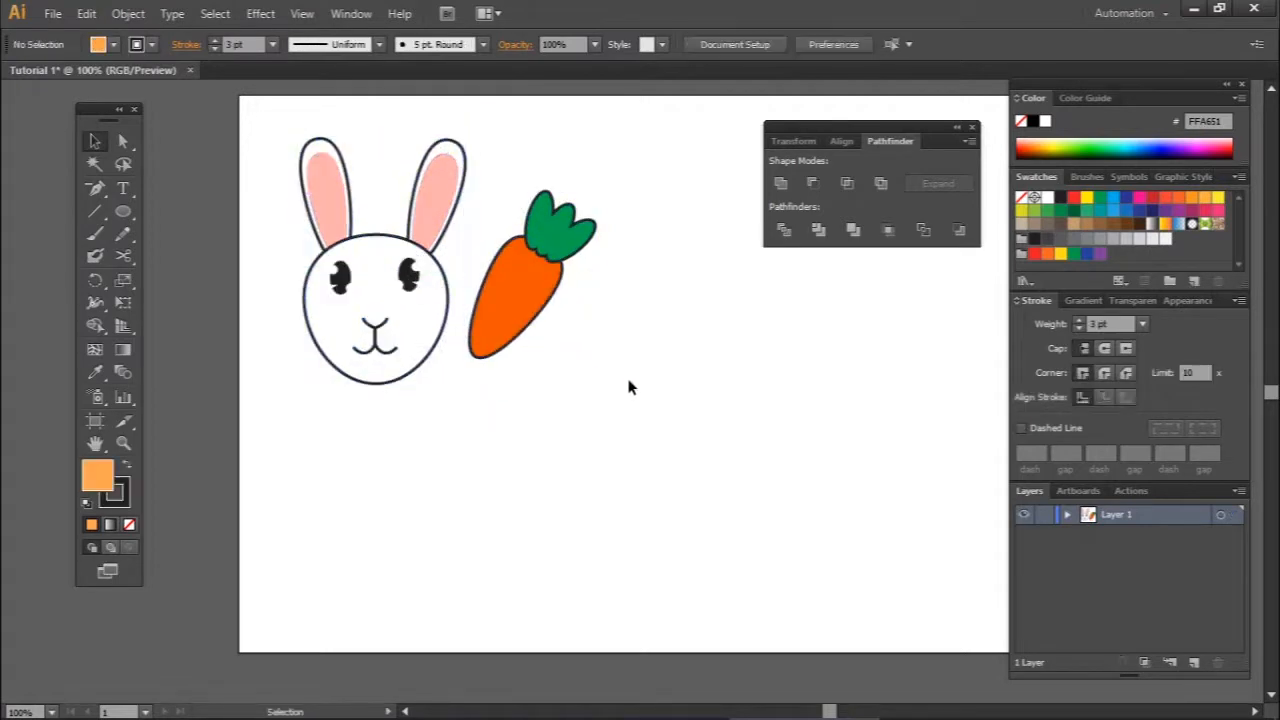
Save the document to the Desktop as Tutorial 1.ai in the legacy Illustrator CS version
click(52, 13)
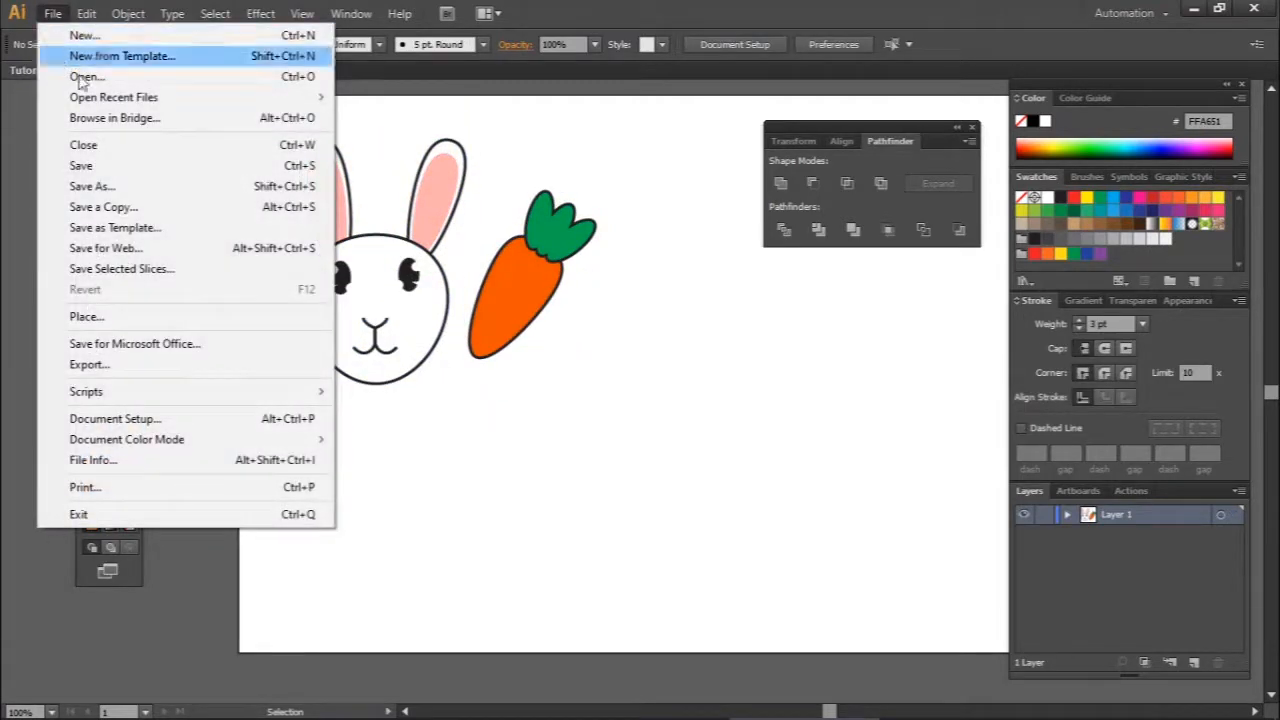
click(142, 168)
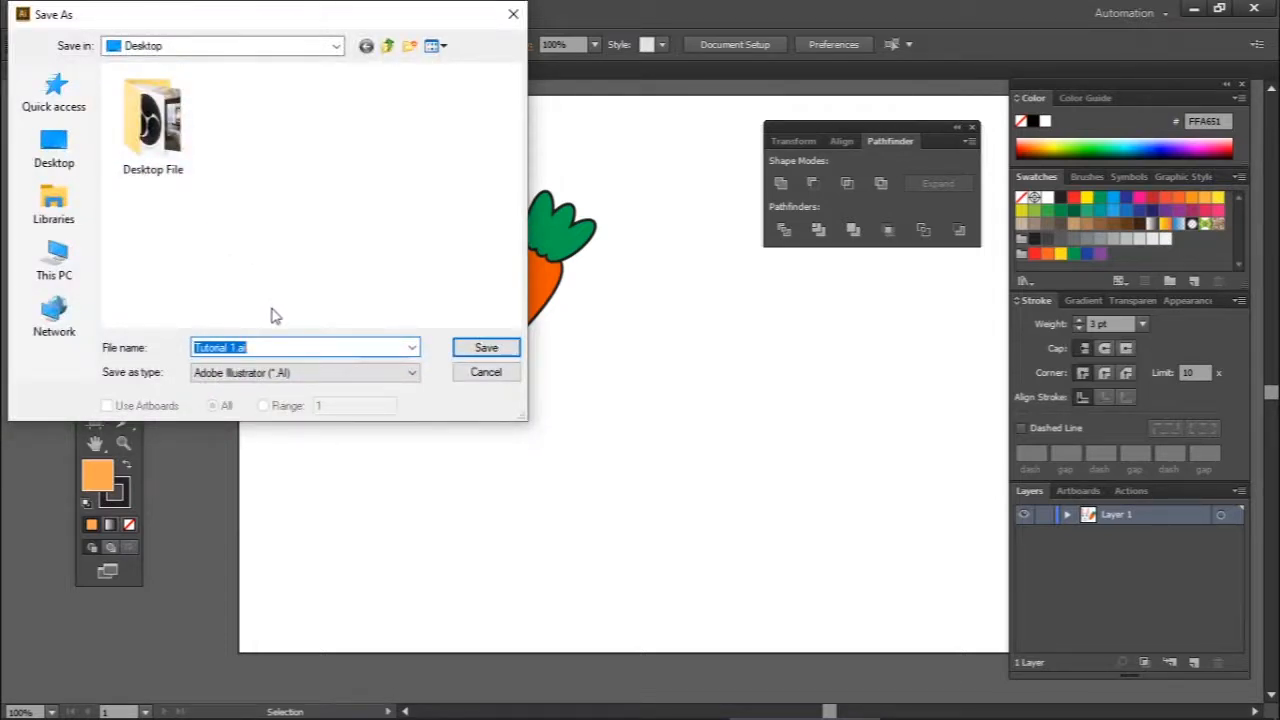
click(490, 349)
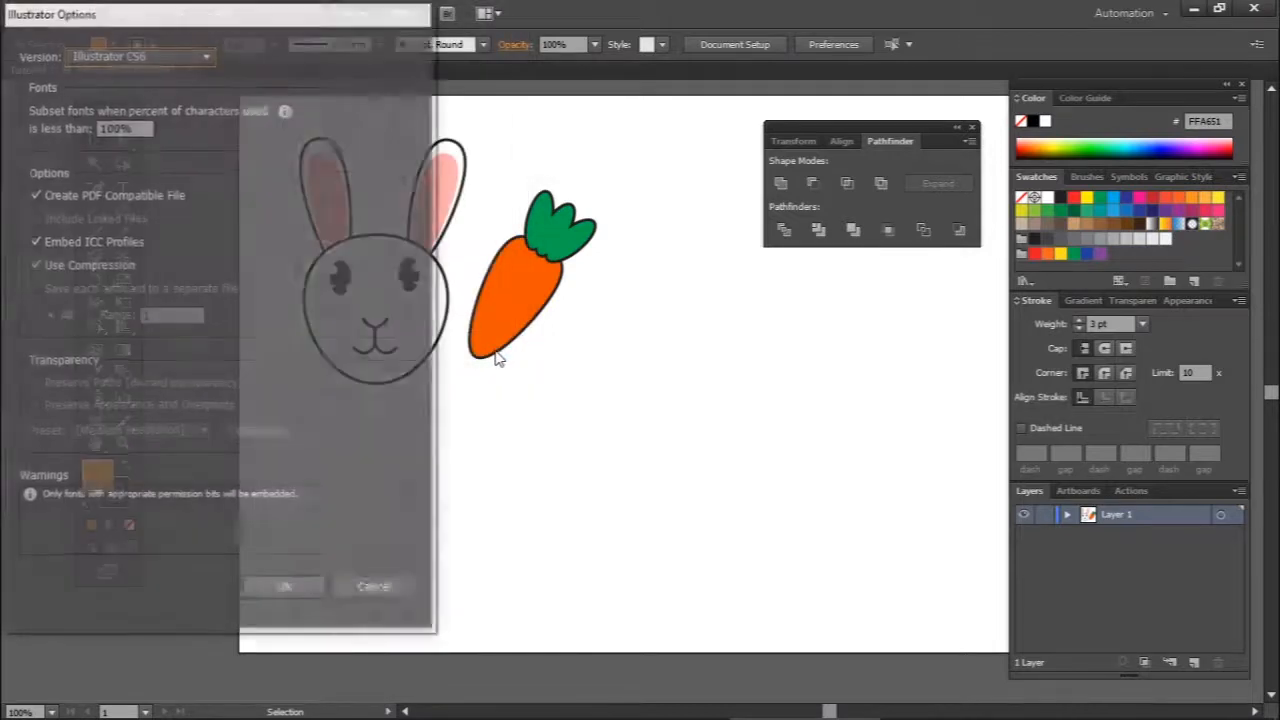
drag(265, 17, 866, 31)
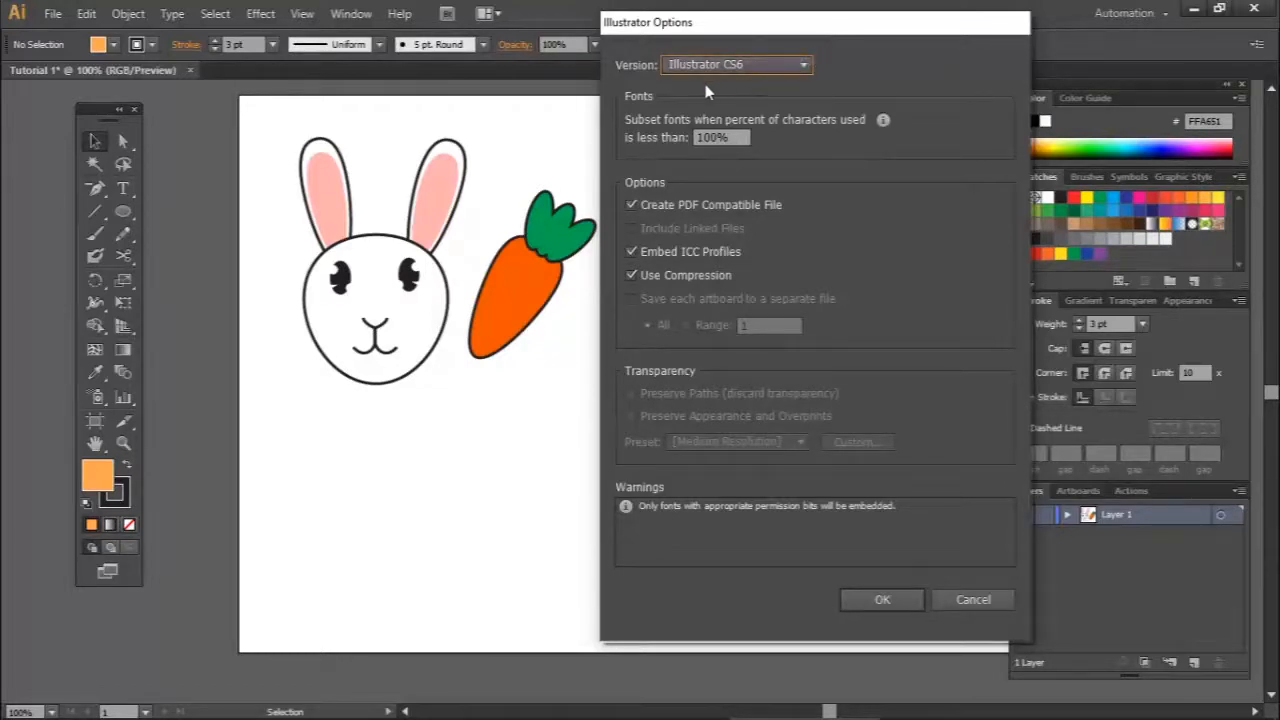
click(797, 66)
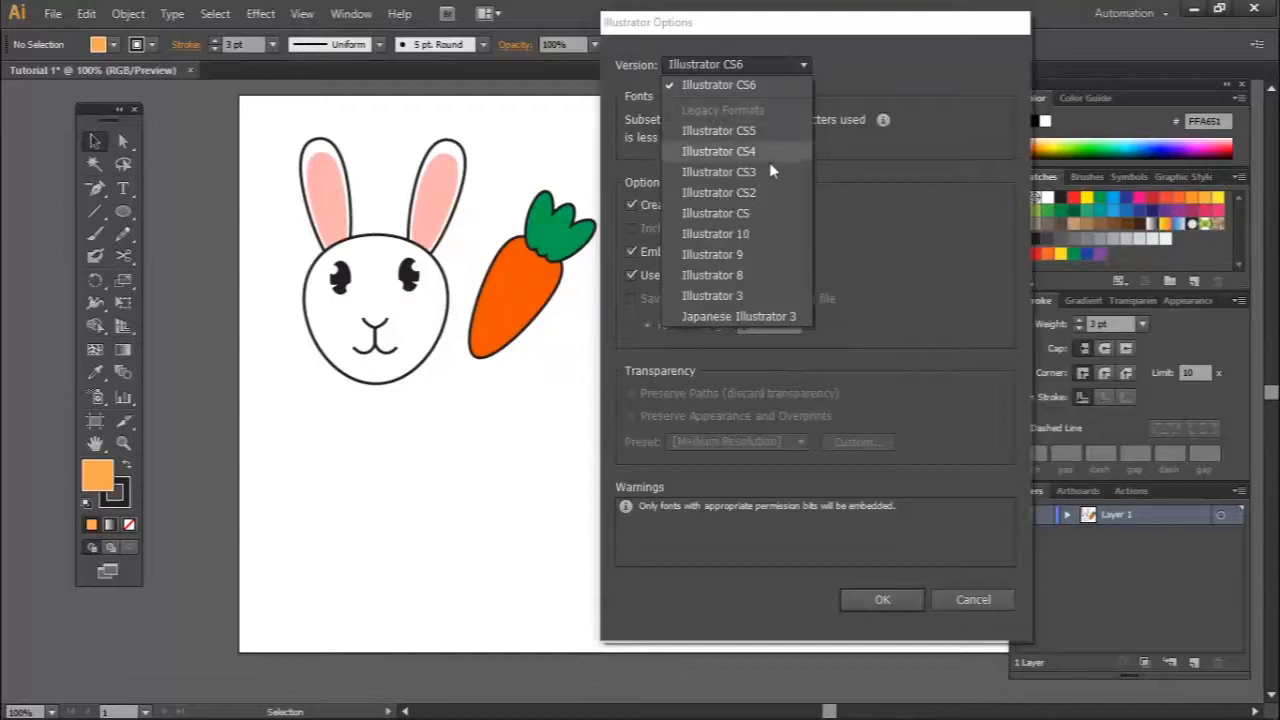
click(757, 213)
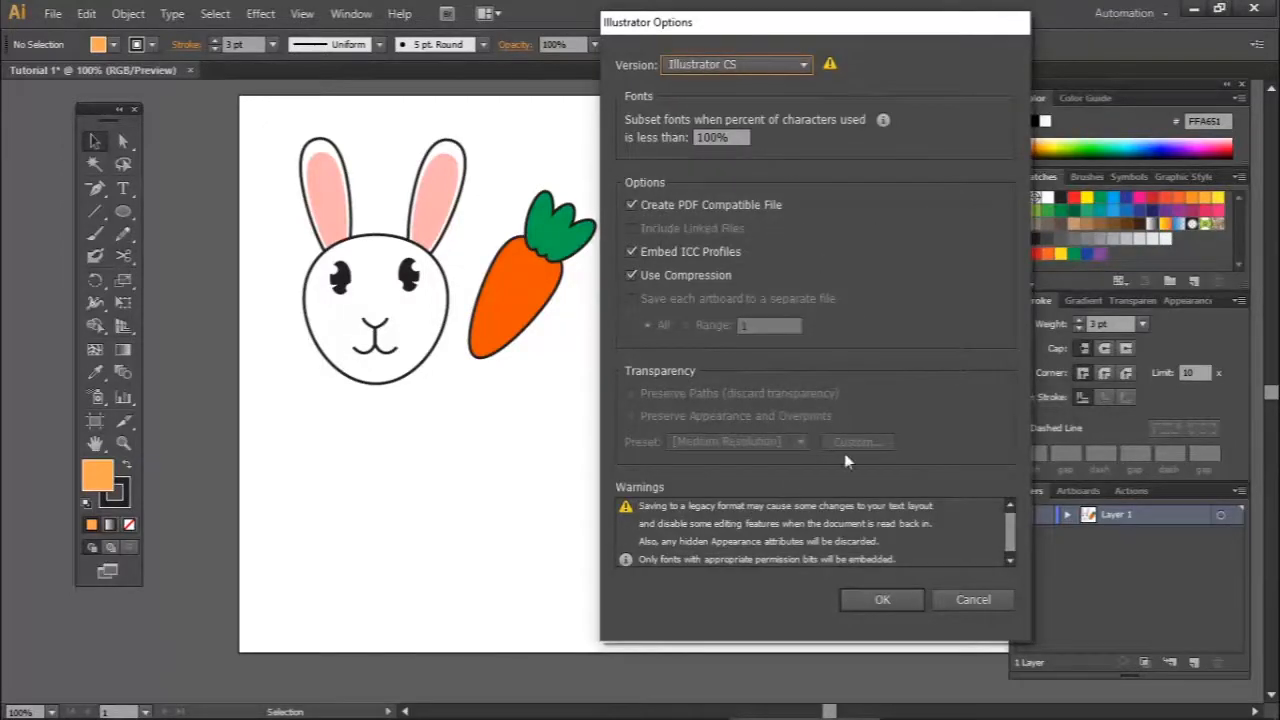
click(882, 599)
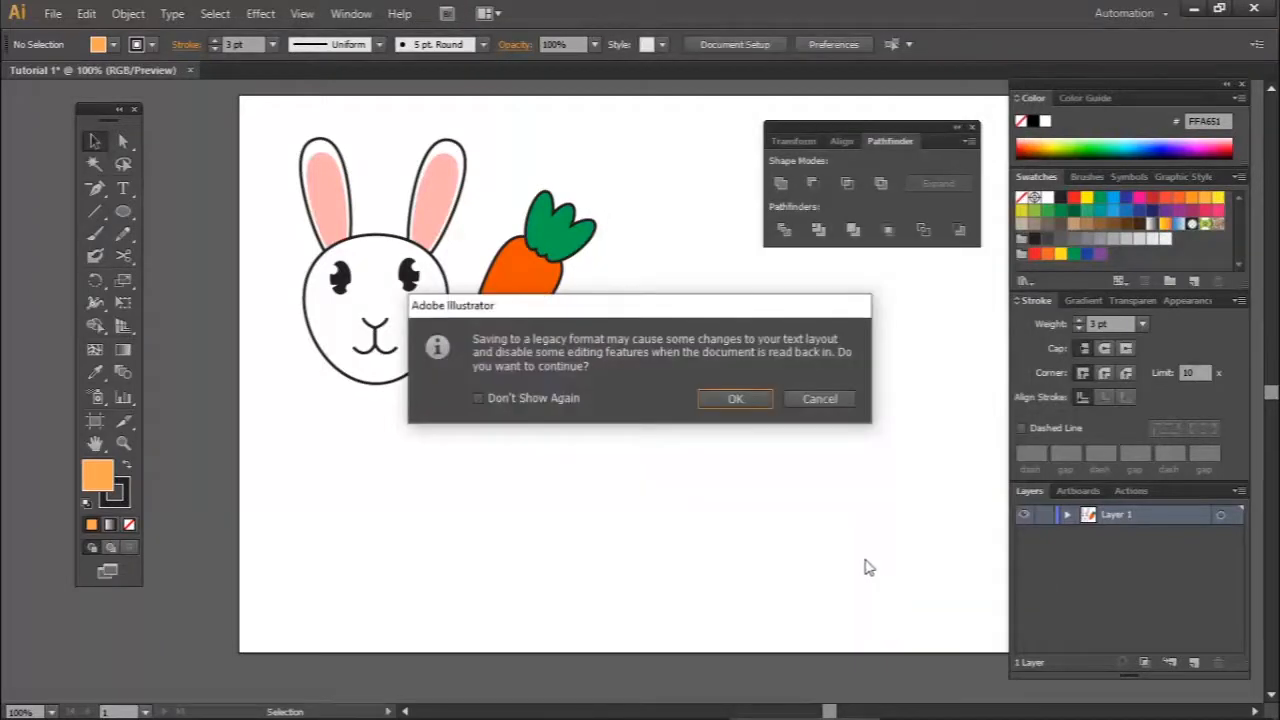
click(740, 396)
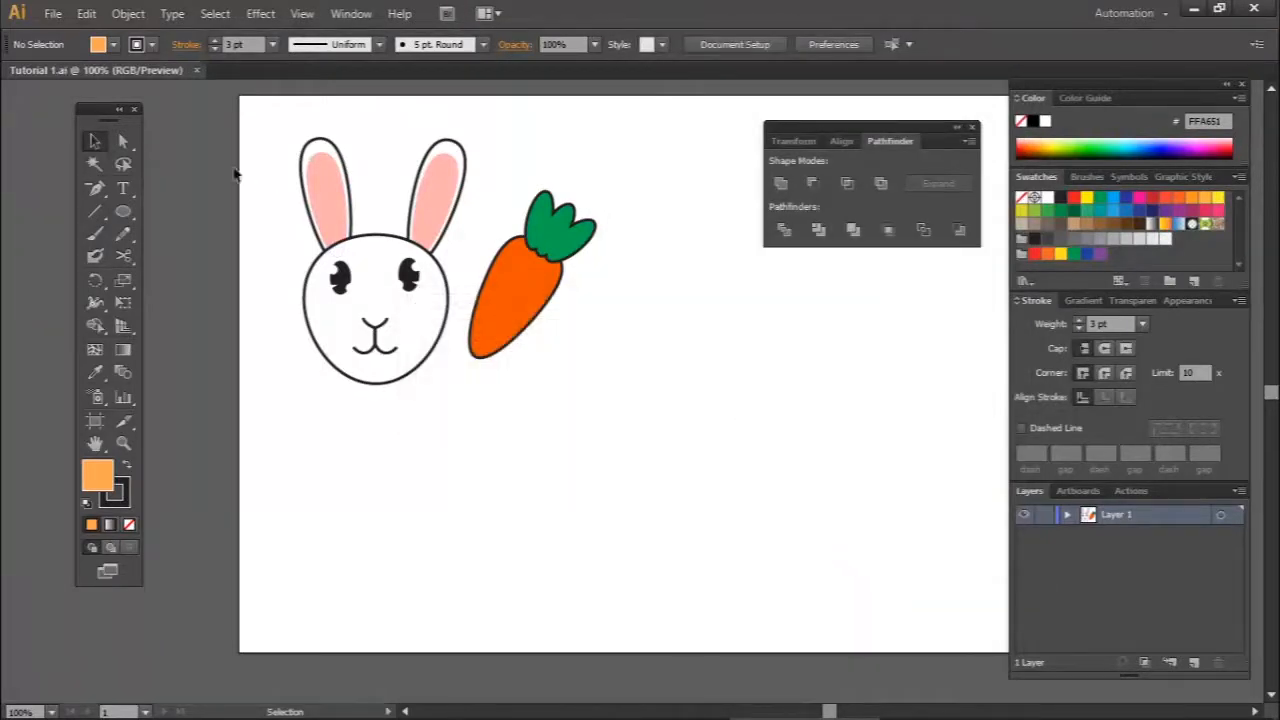
Save another version of the document to the Desktop as Tutorial 1 CS6 in the Illustrator CS6 format
click(52, 13)
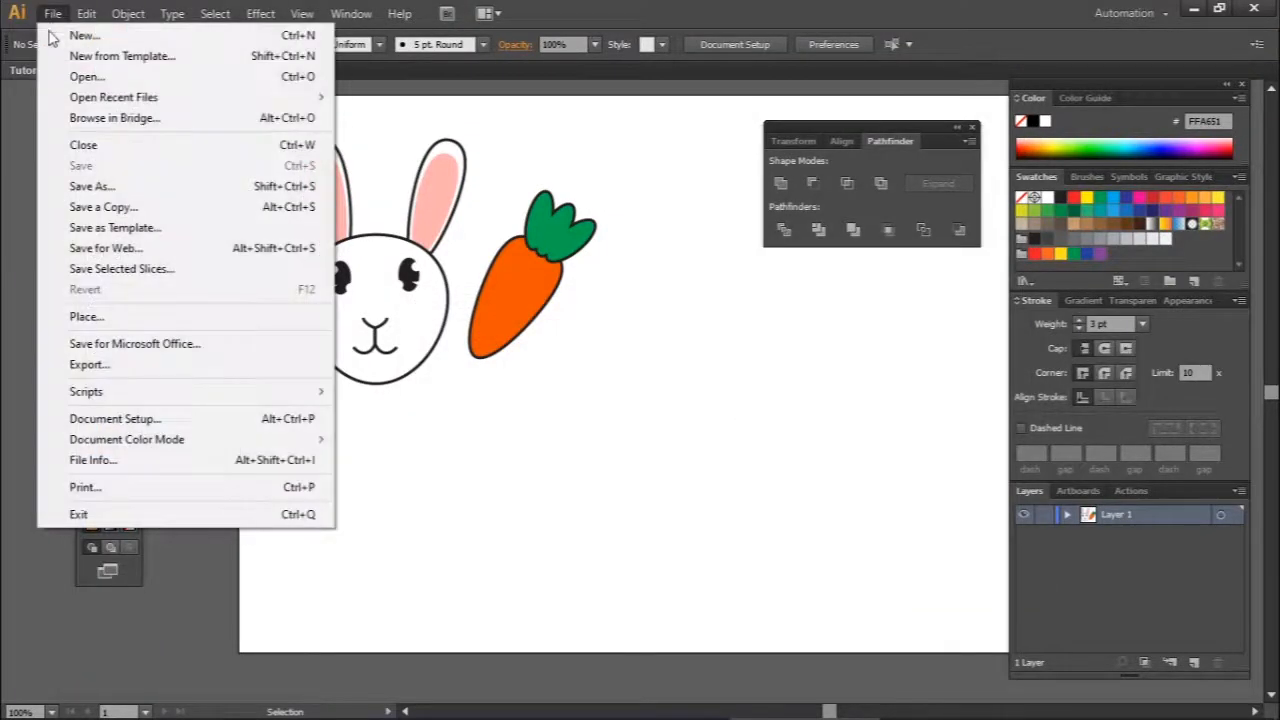
click(92, 186)
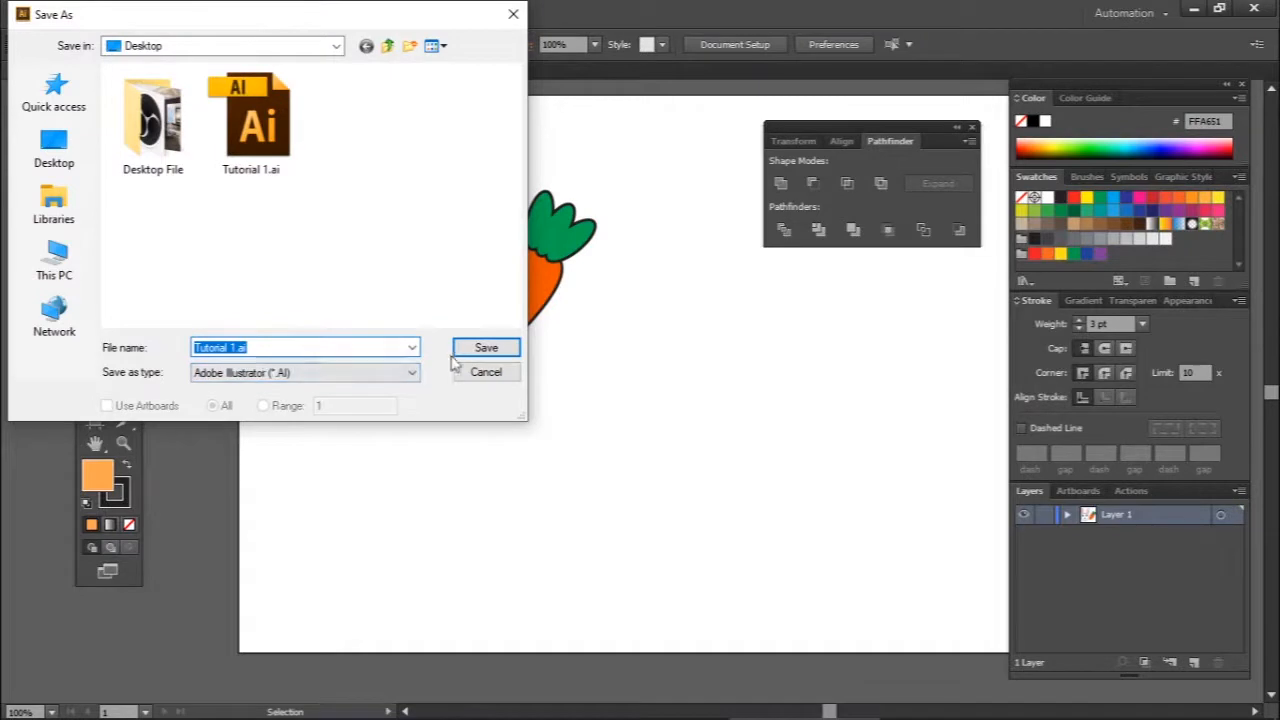
click(249, 350)
drag(238, 347, 276, 346)
key(BackSpace)
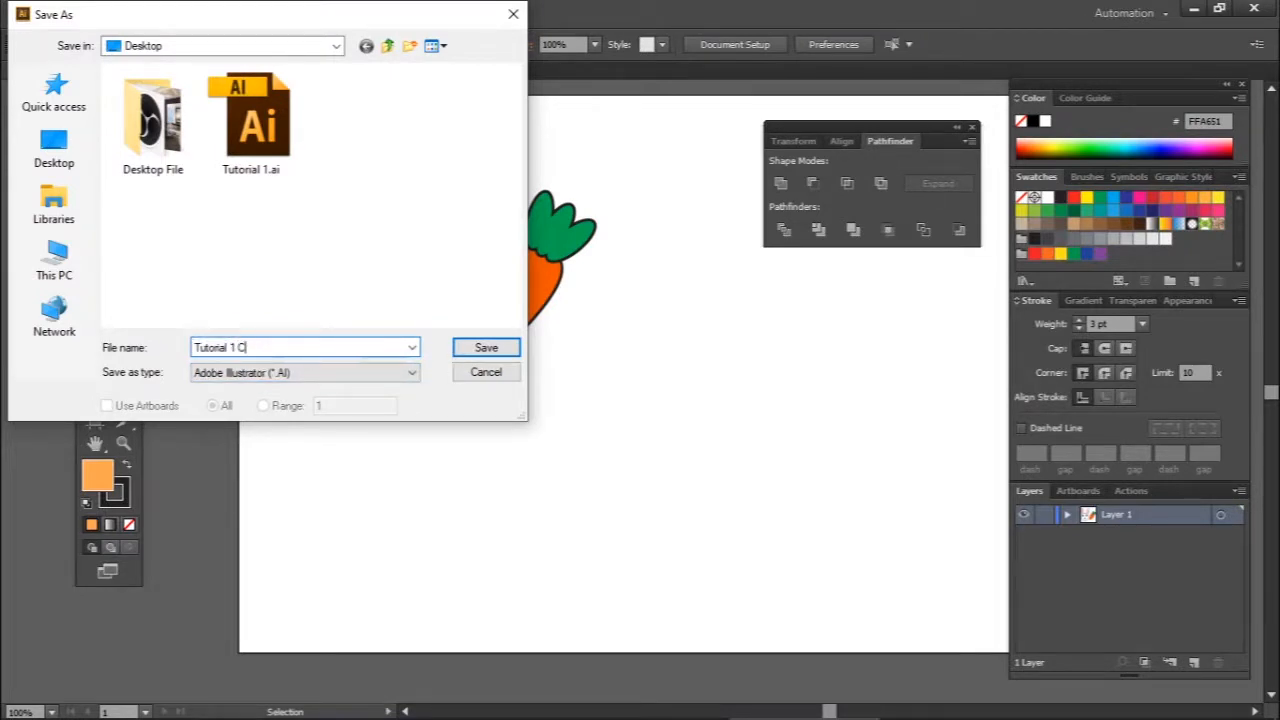
text(CS6)
click(486, 348)
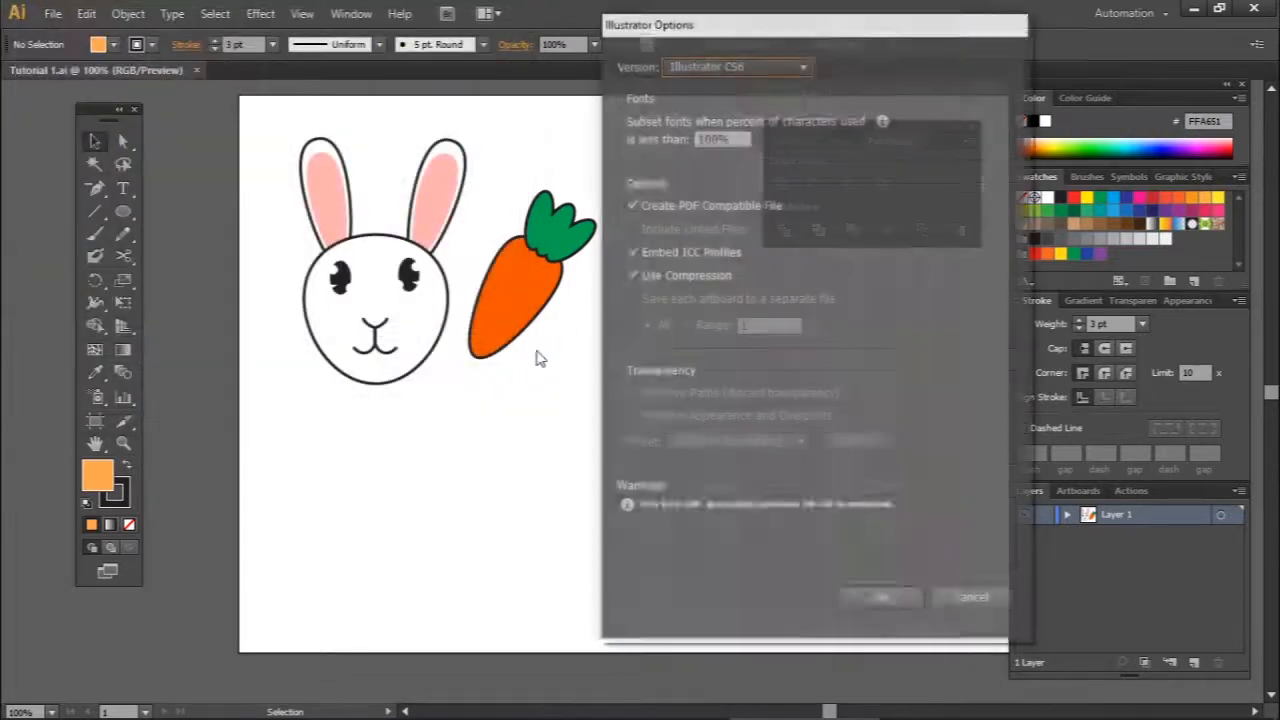
click(882, 599)
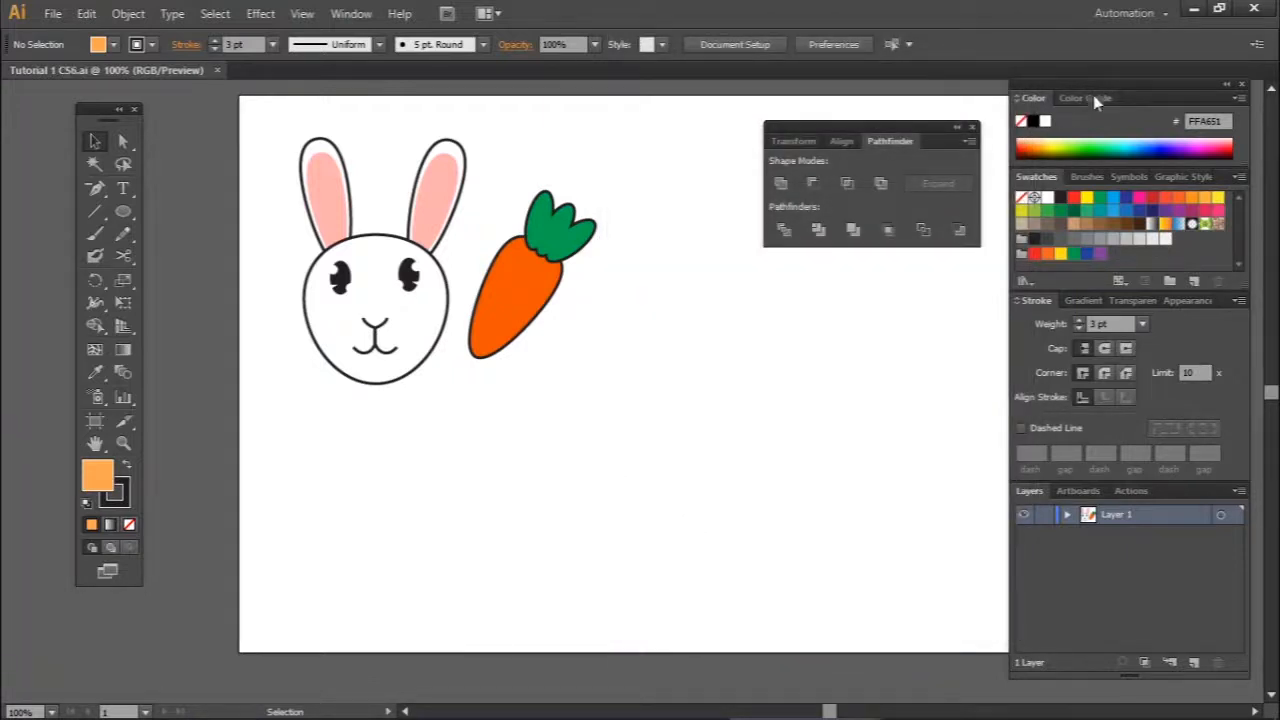
Quit Illustrator with the clipboard cleared, and check the two saved Tutorial 1 files on the desktop
click(1253, 9)
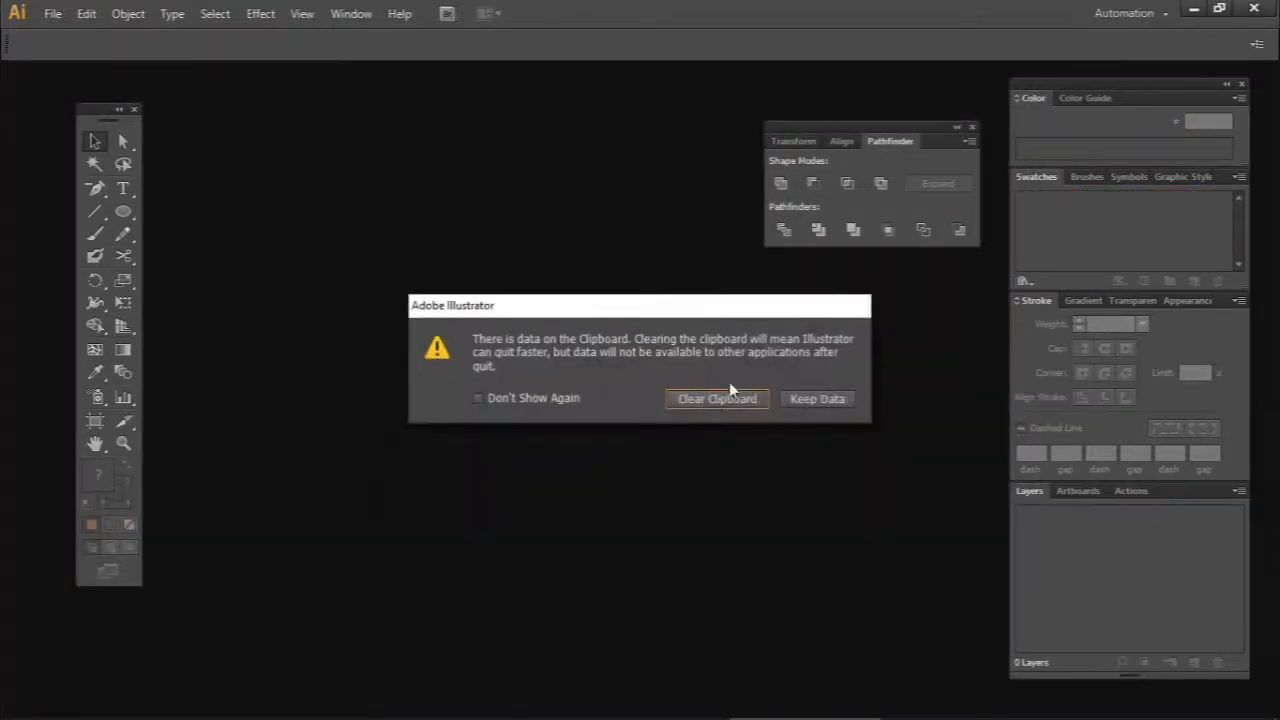
click(718, 398)
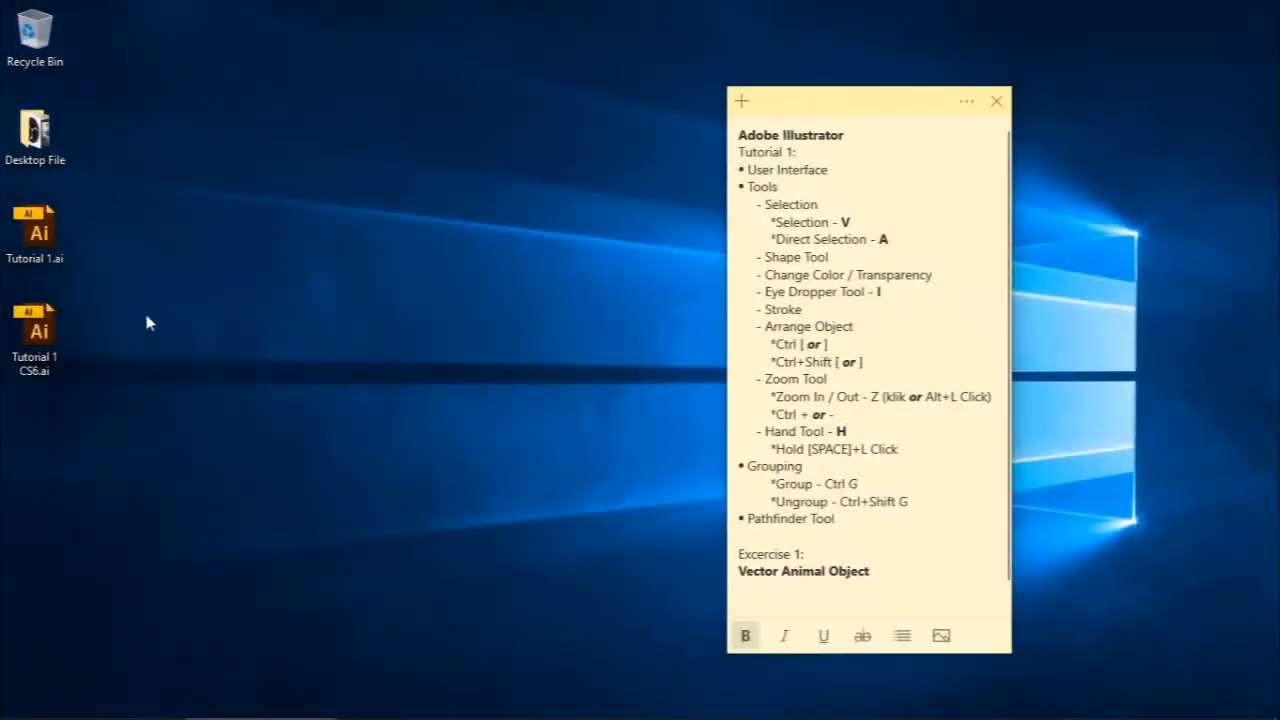
click(37, 232)
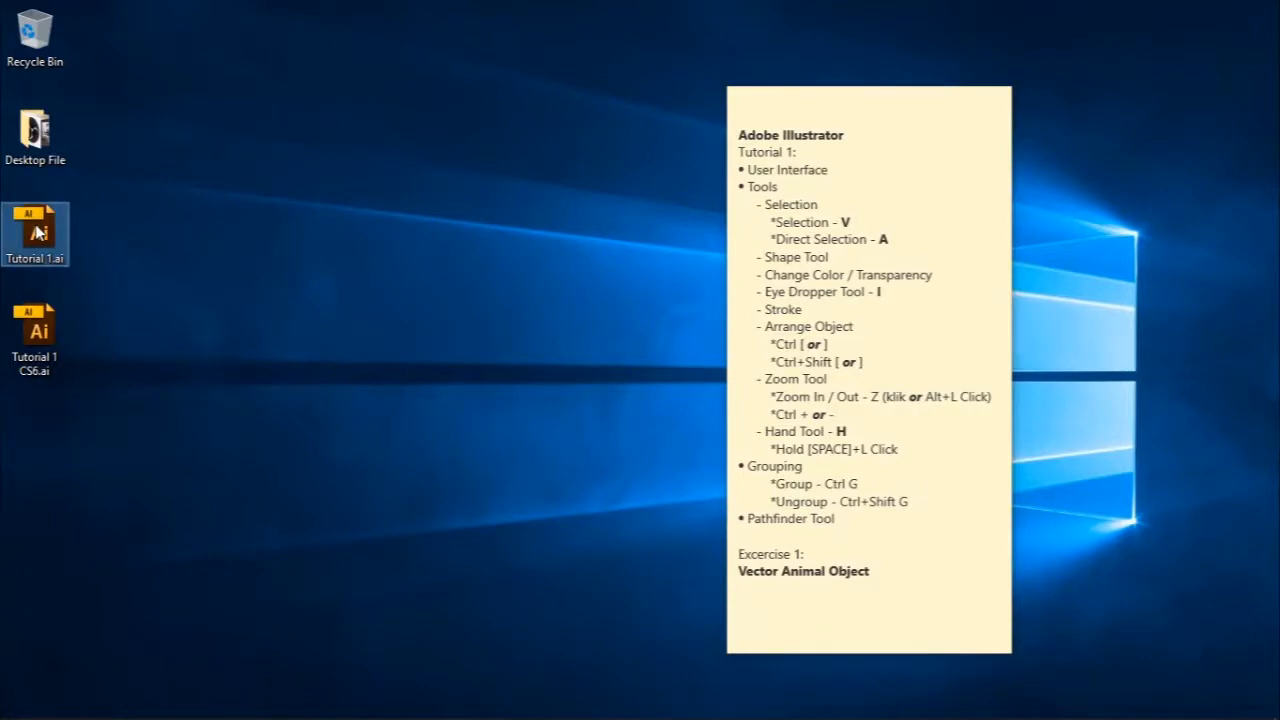
click(44, 342)
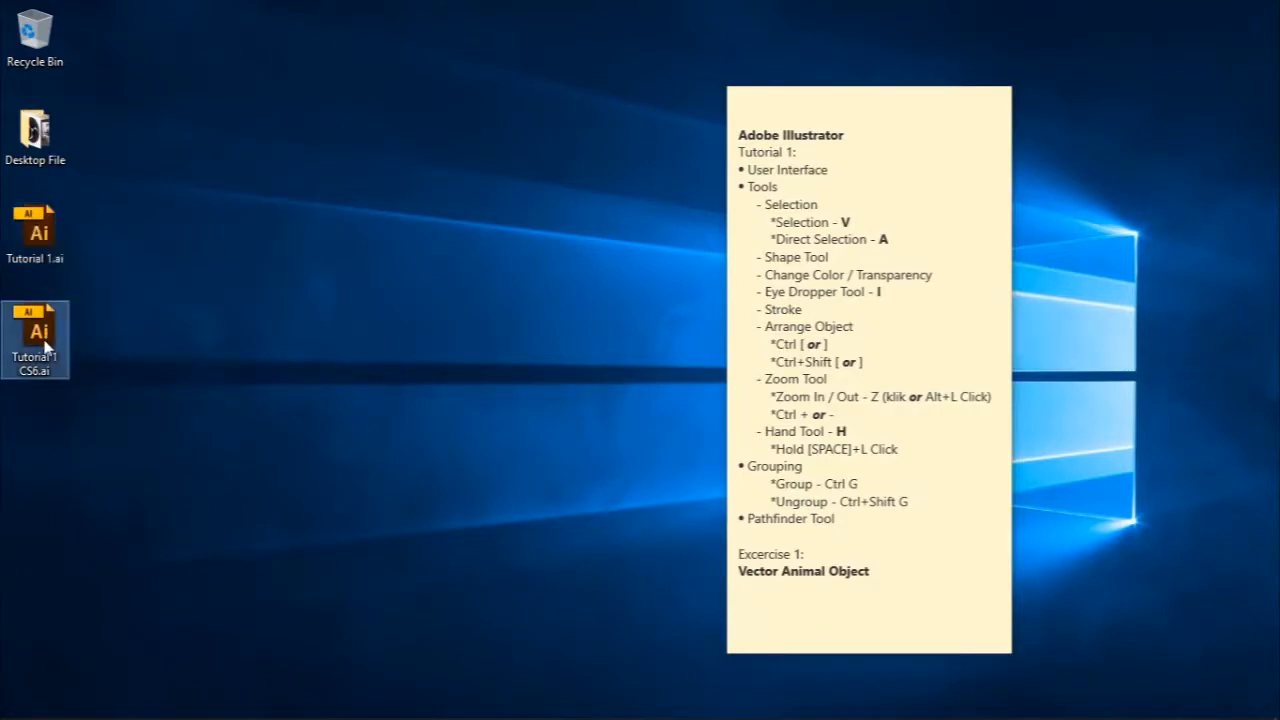